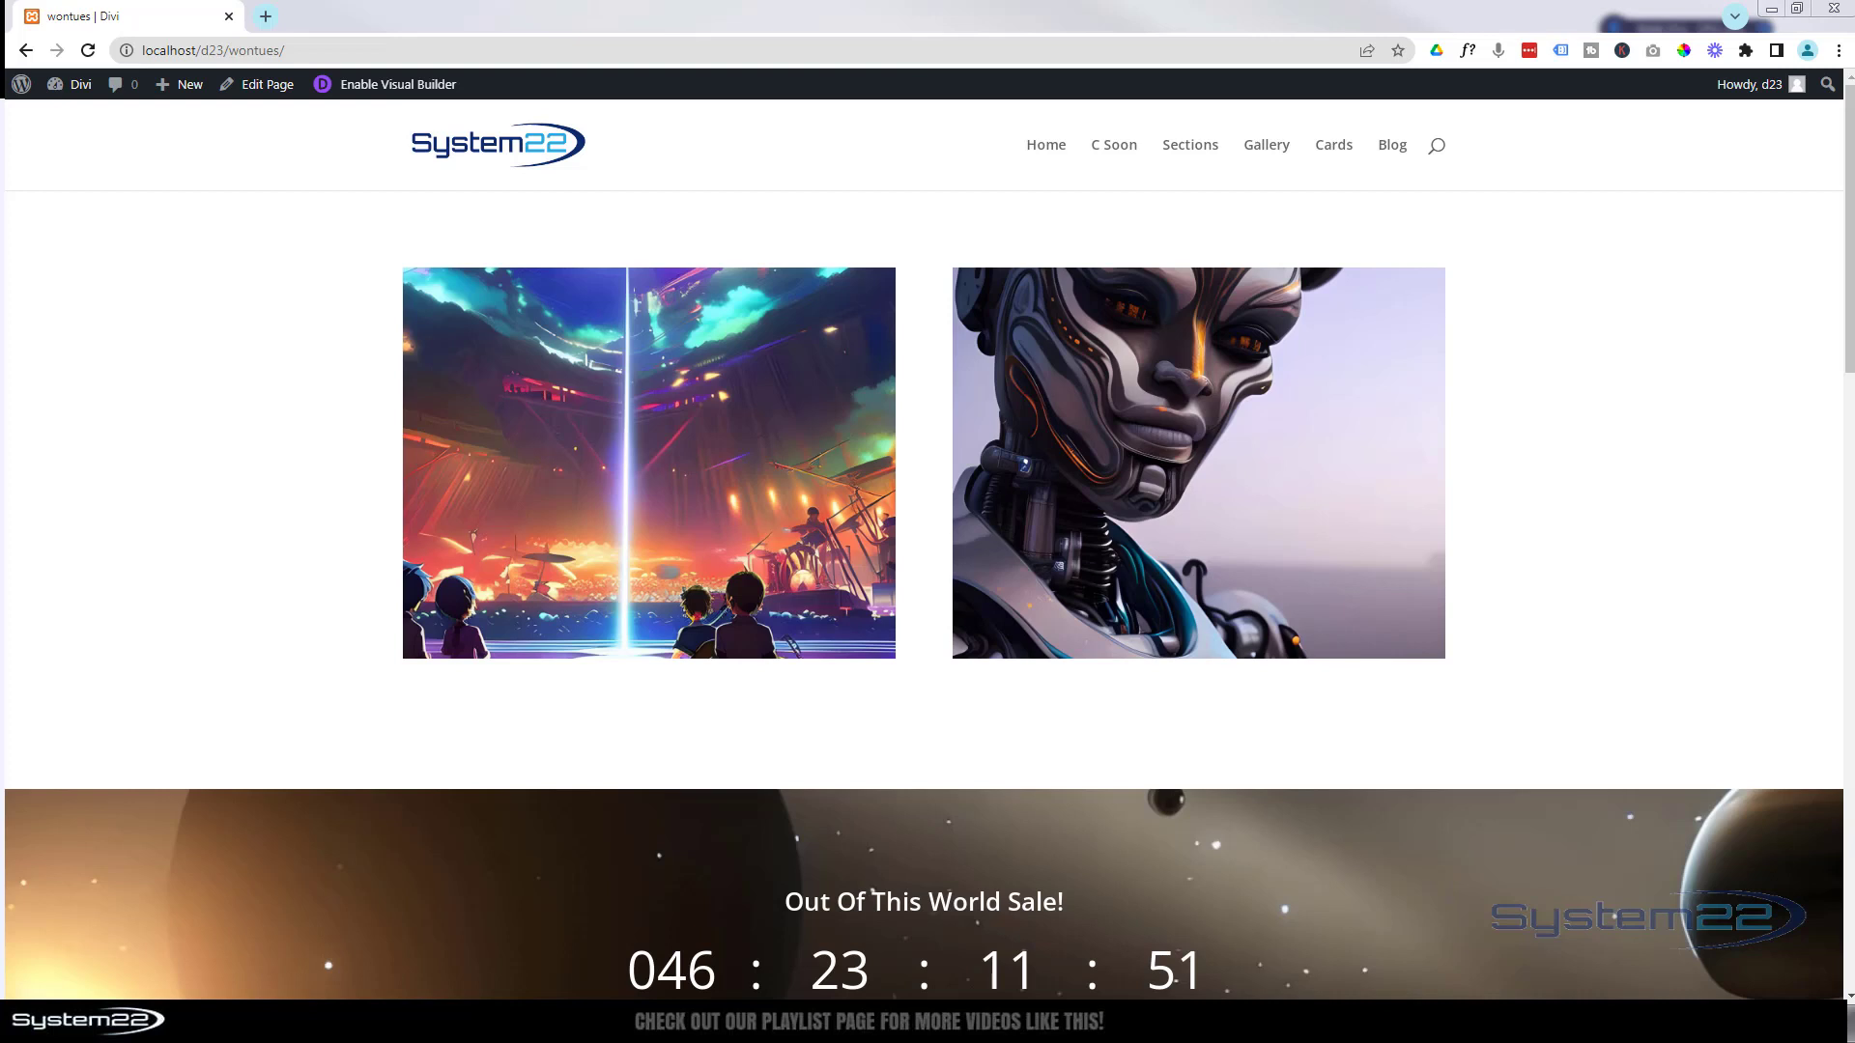
- Preview the countdown sale banner and put the wontues page into Divi visual editing
left_click_drag(1850, 163, 1762, 141)
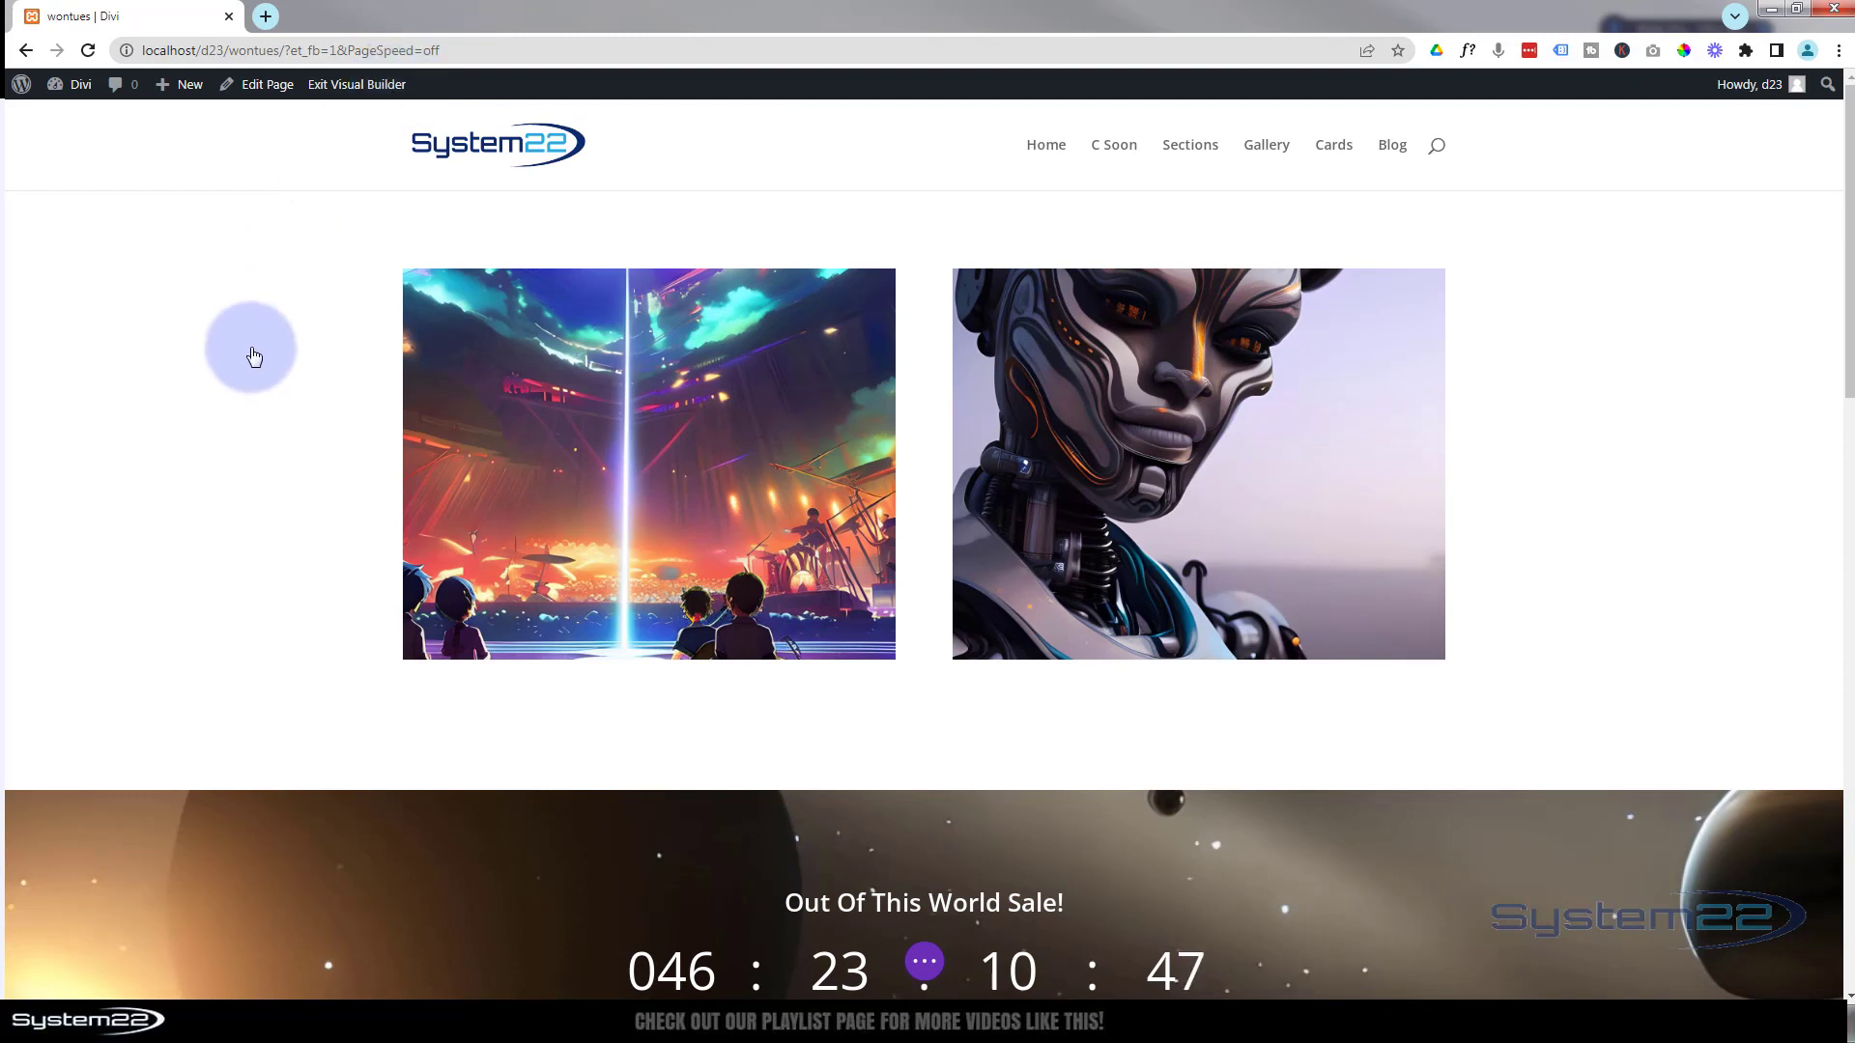
- Delete the old space countdown section
scroll(251, 353, "down", 5)
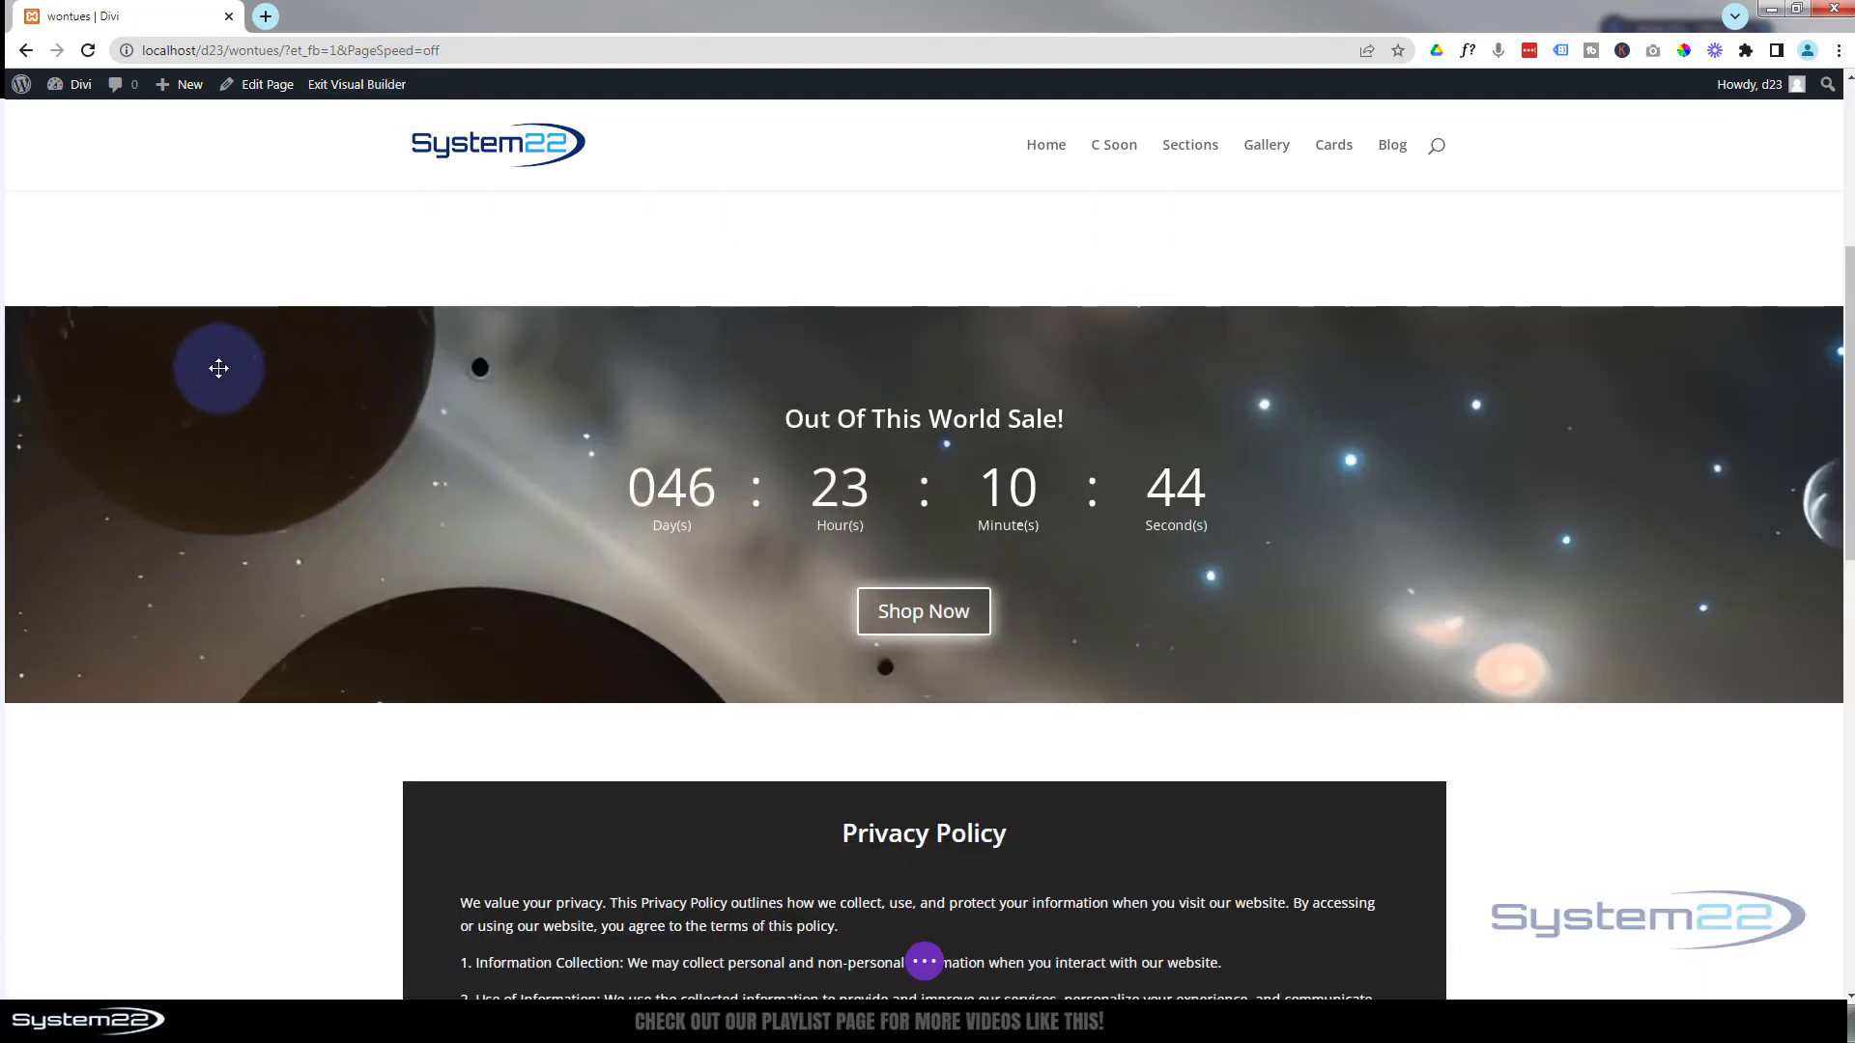
mouse_move(216, 366)
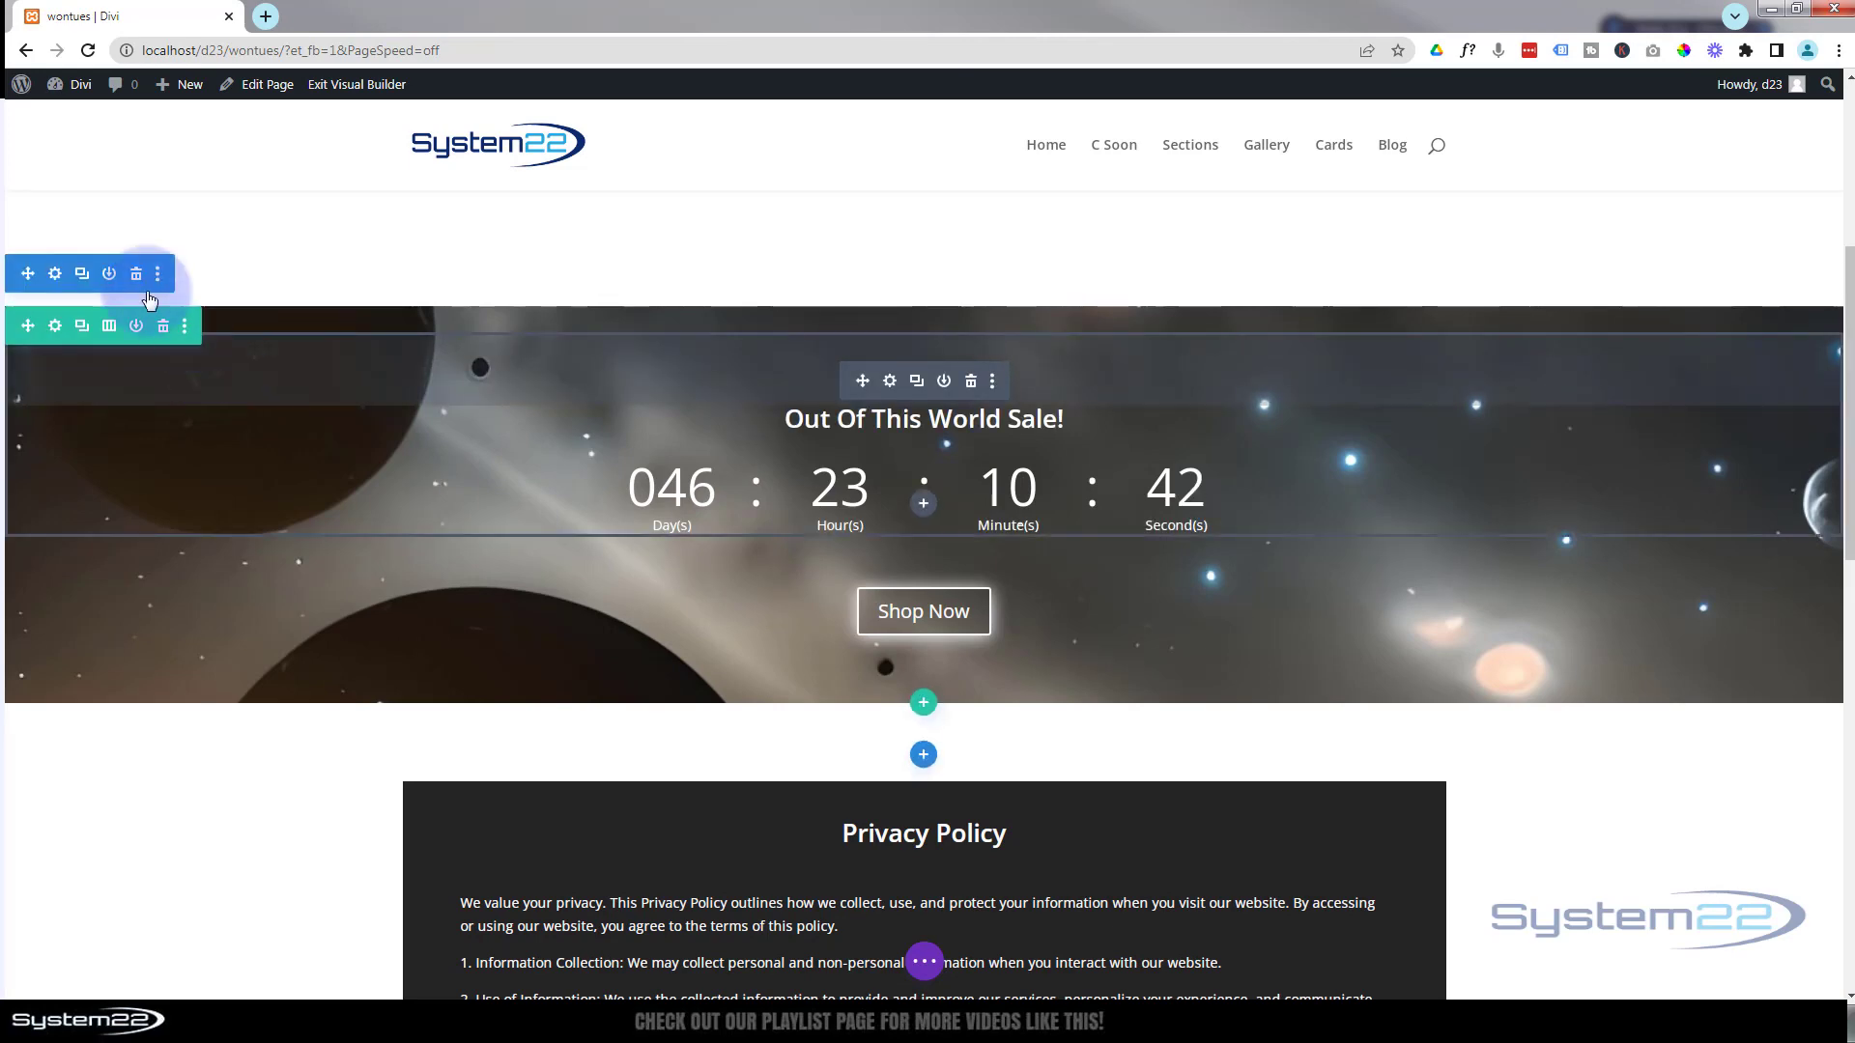
left_click(136, 275)
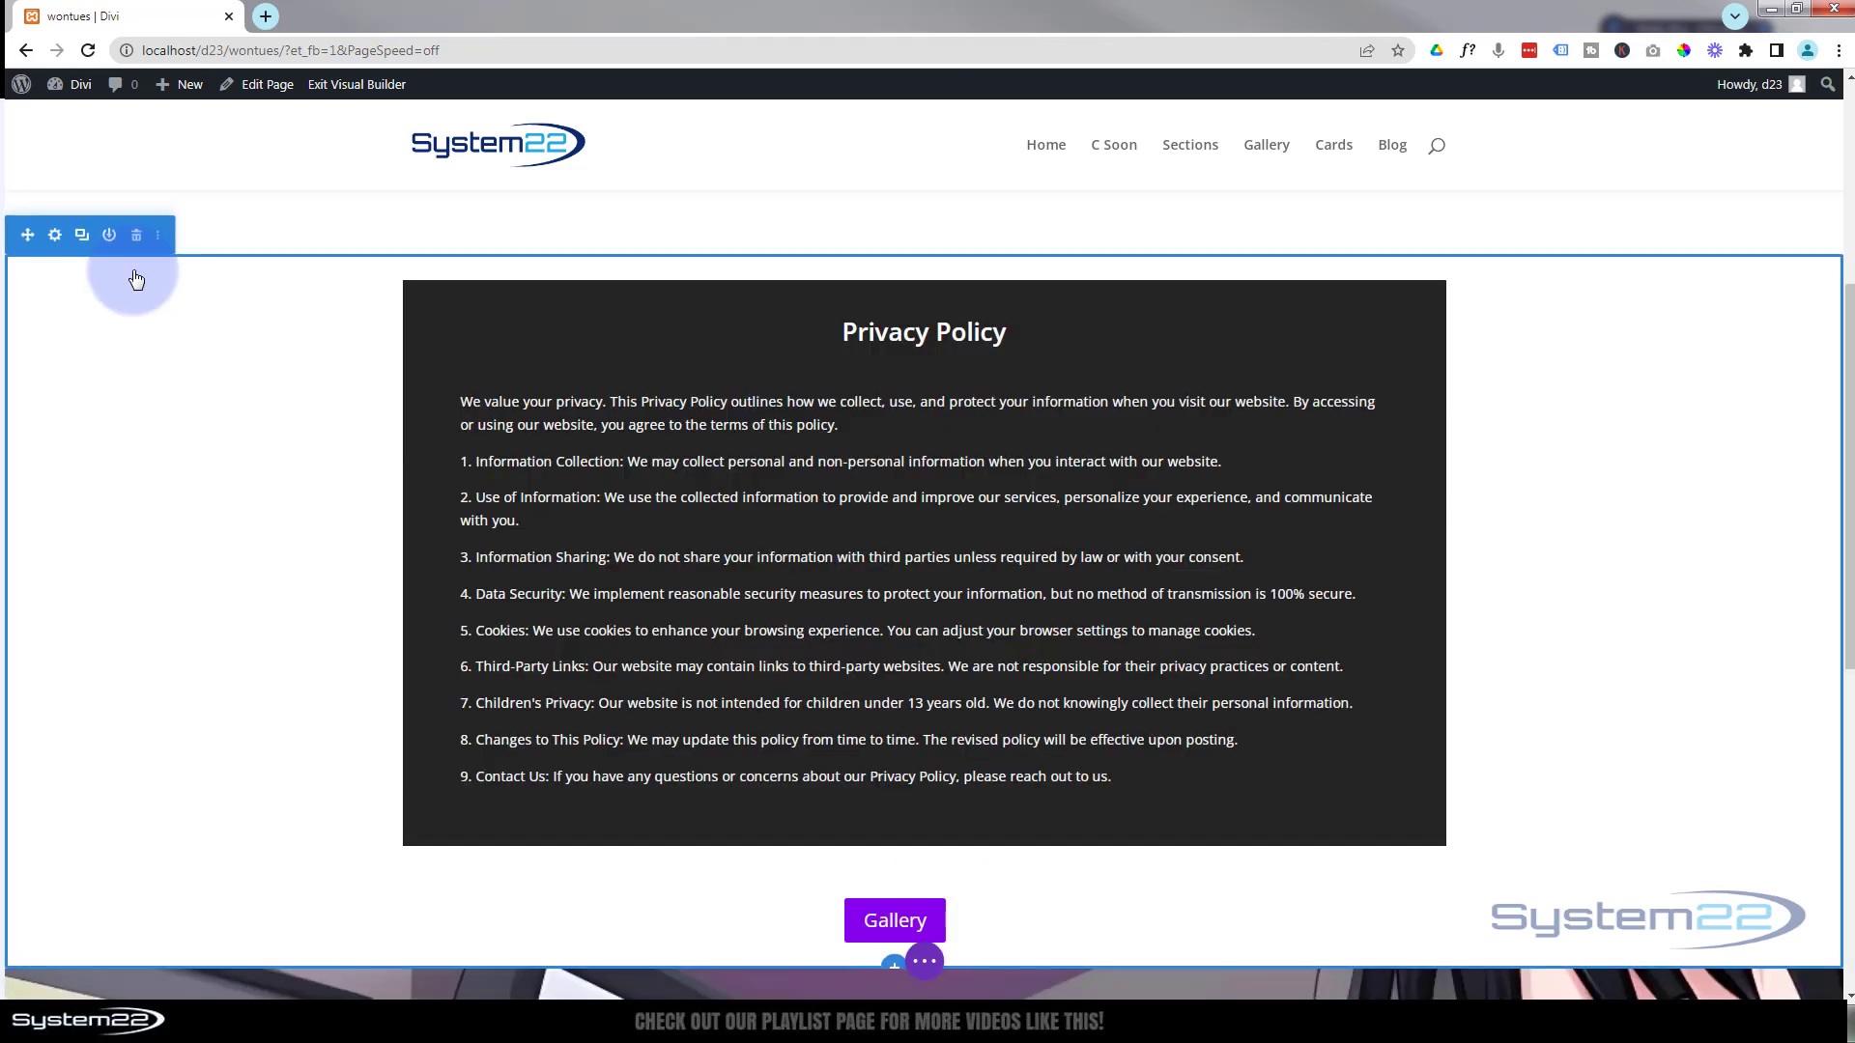
scroll(245, 521, "up", 4)
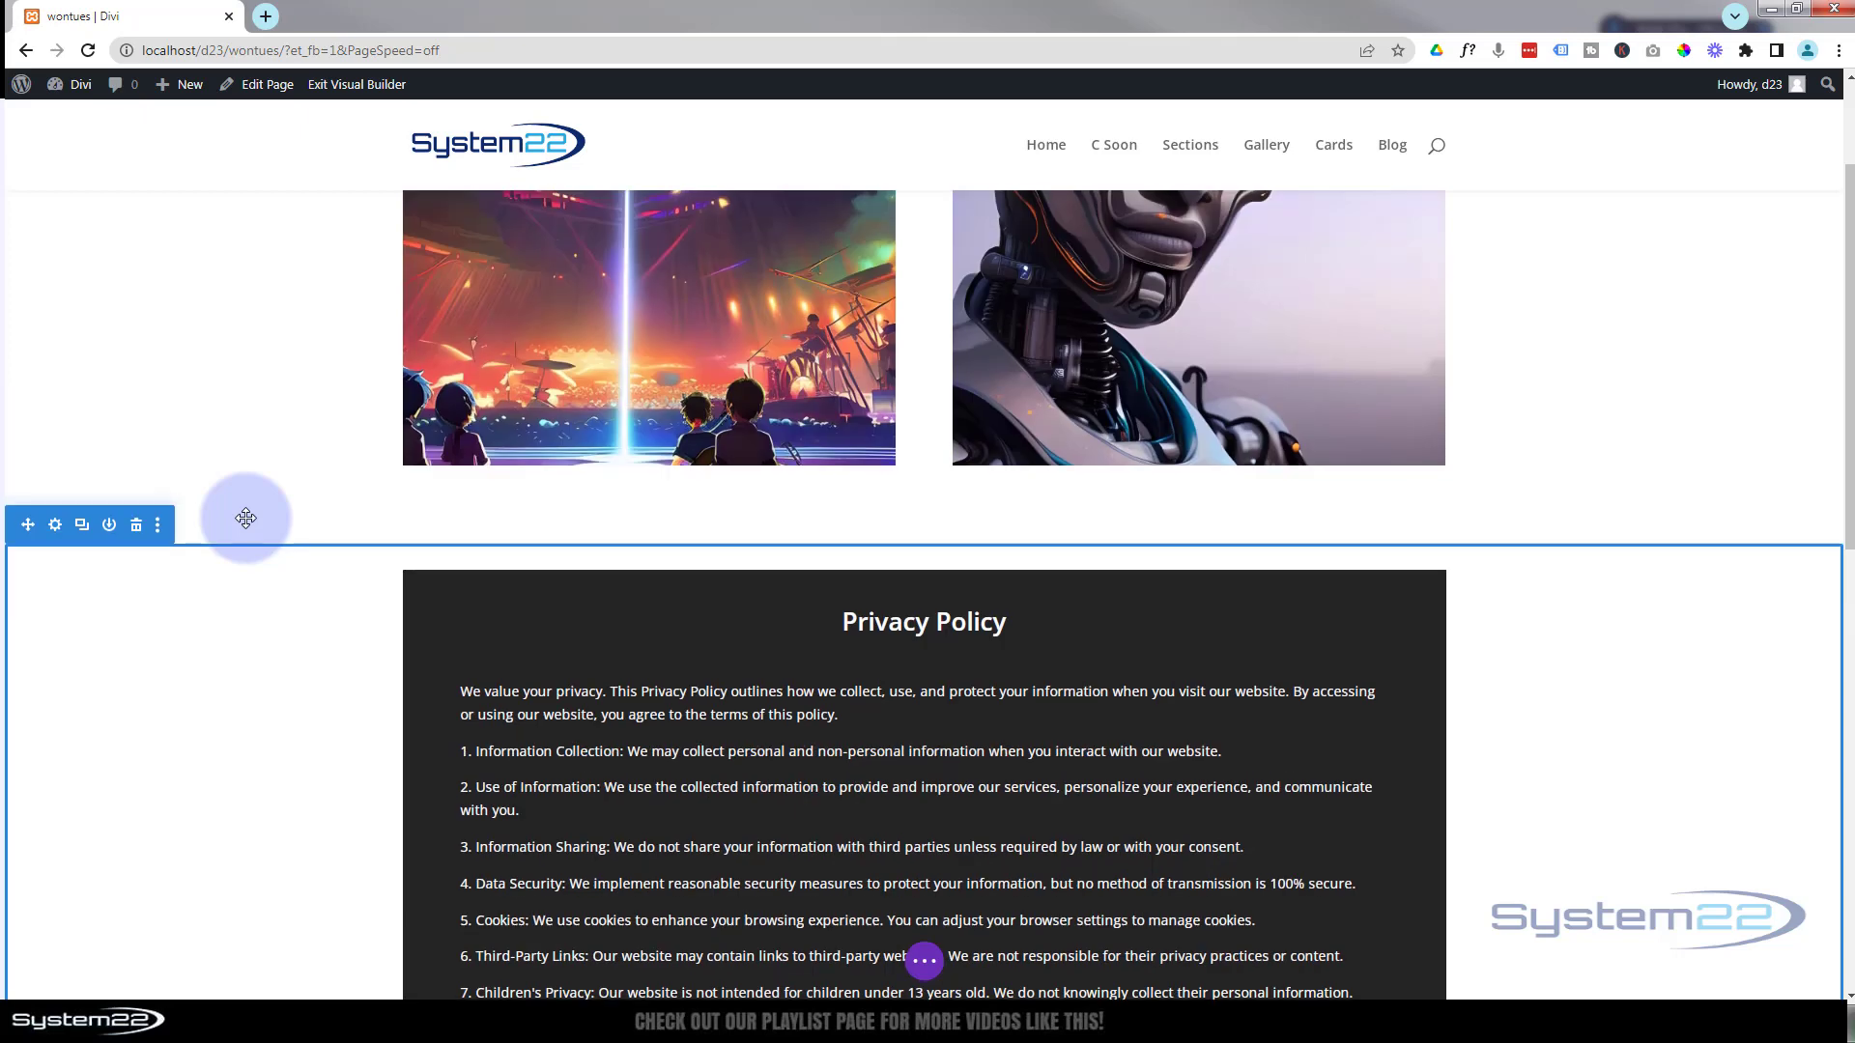
scroll(244, 517, "down", 1)
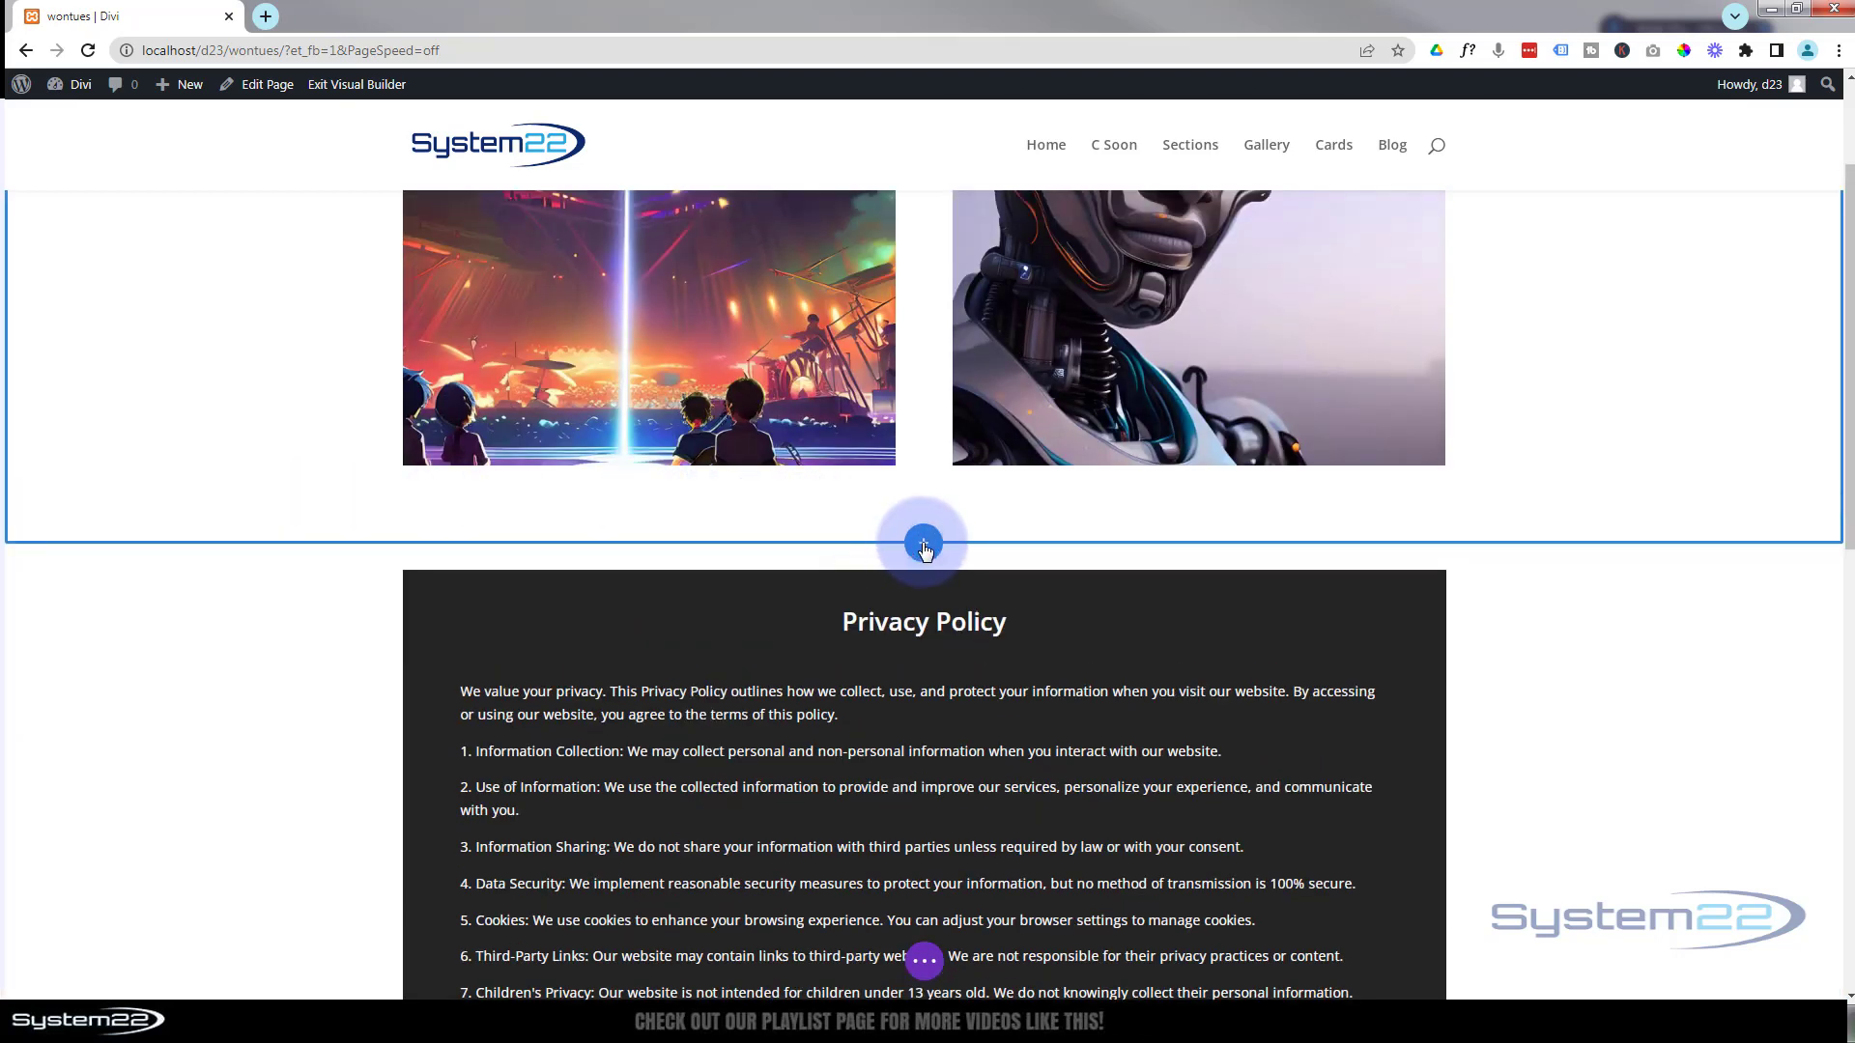
- Insert a regular section with a one-column row below the images
left_click(923, 548)
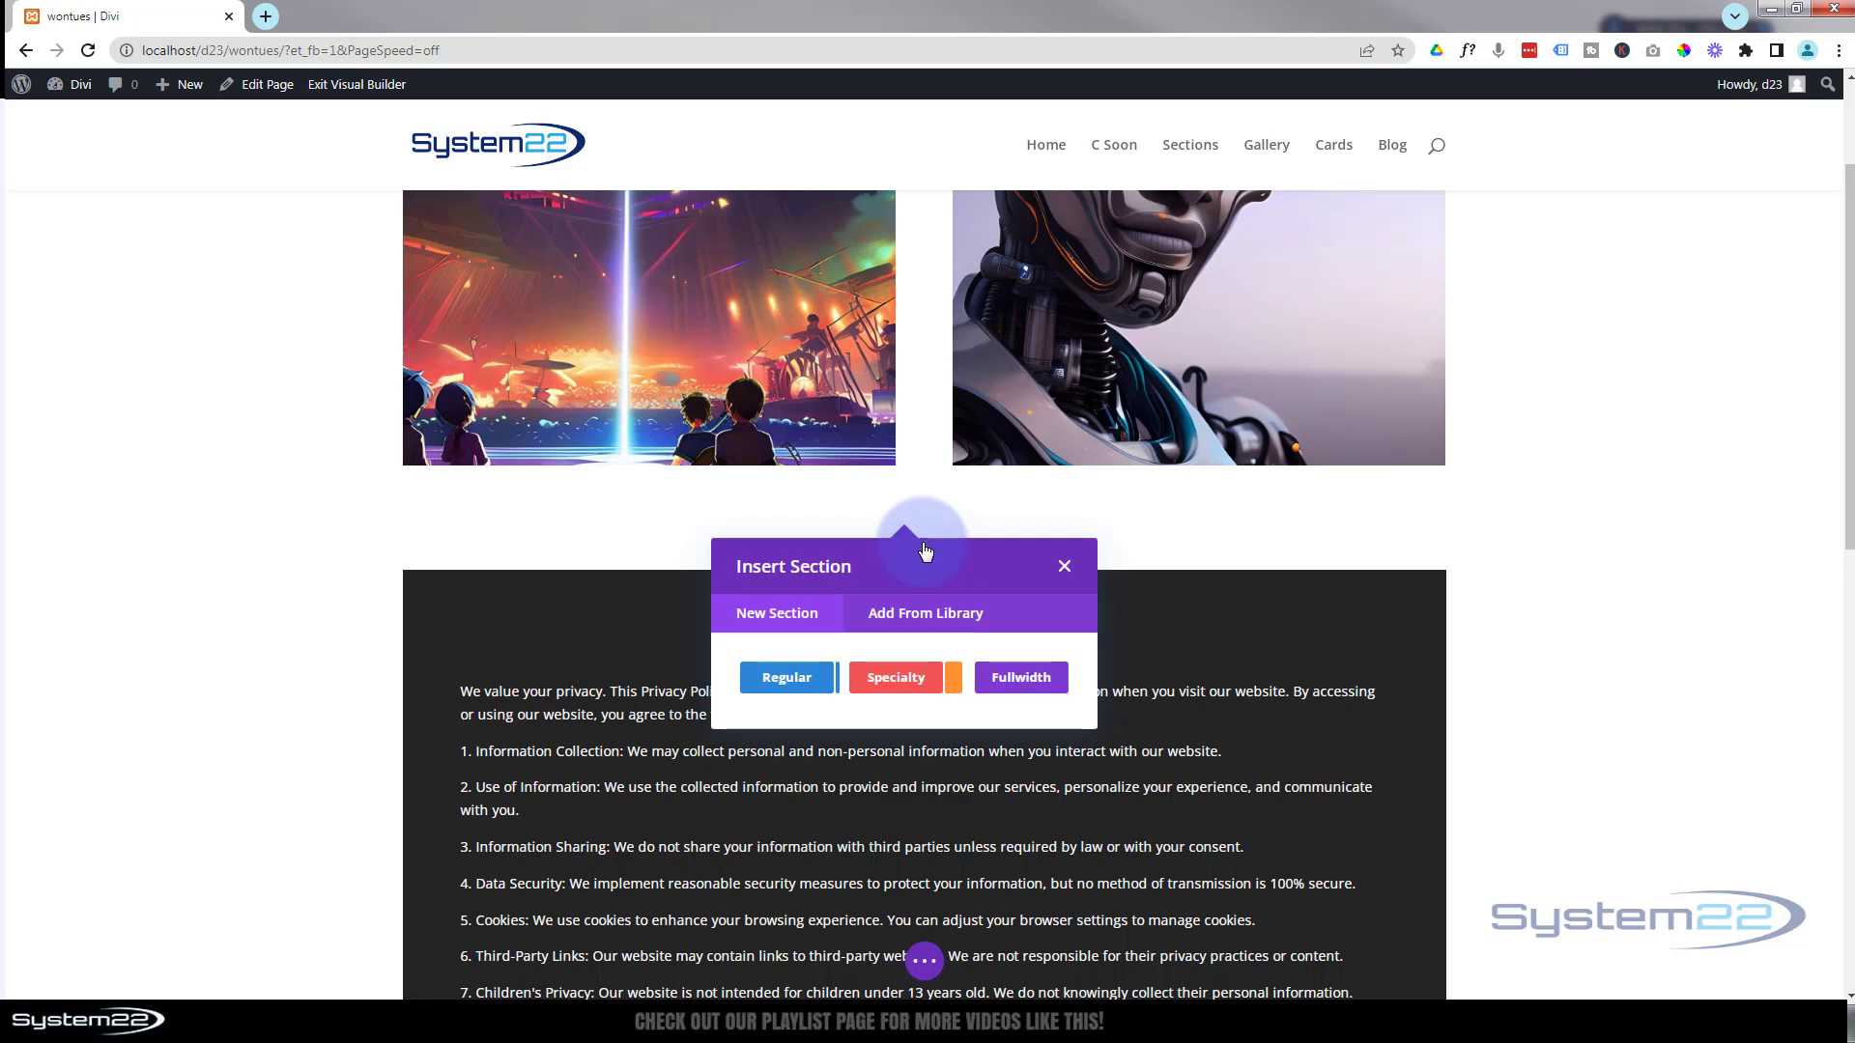
left_click(801, 676)
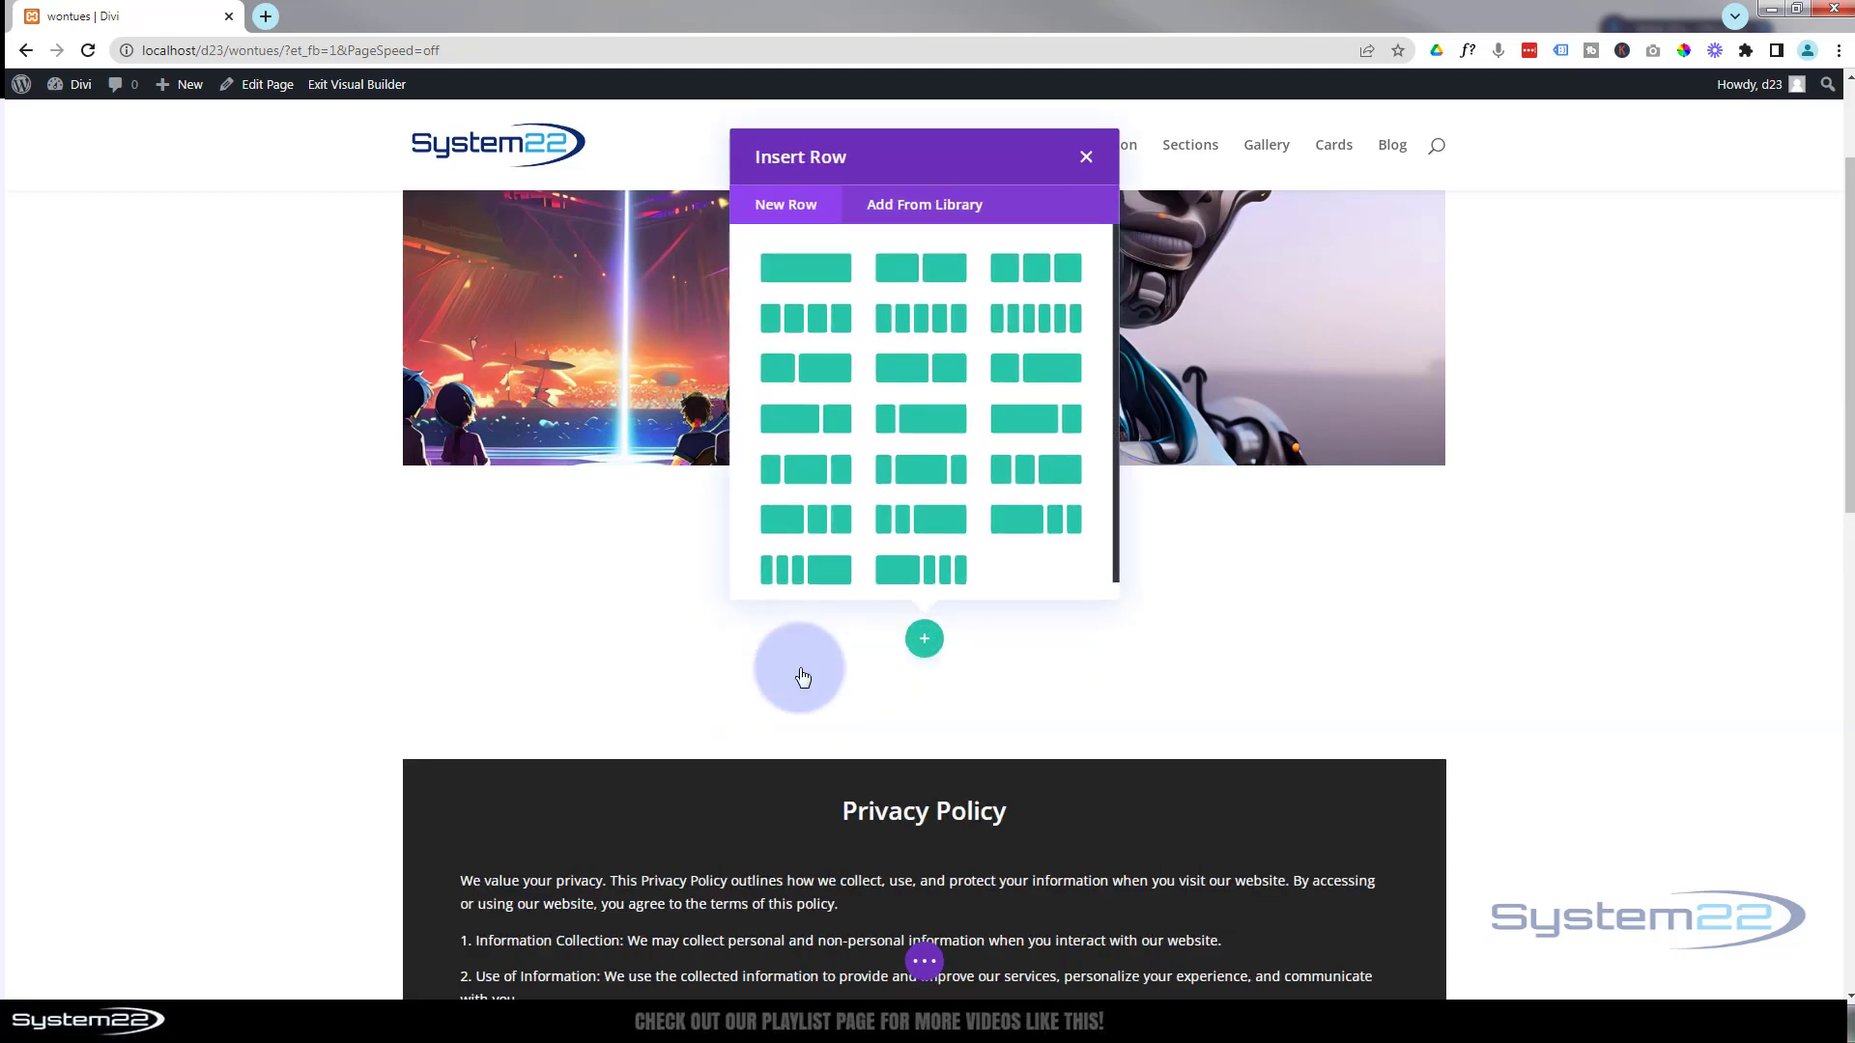
left_click(816, 277)
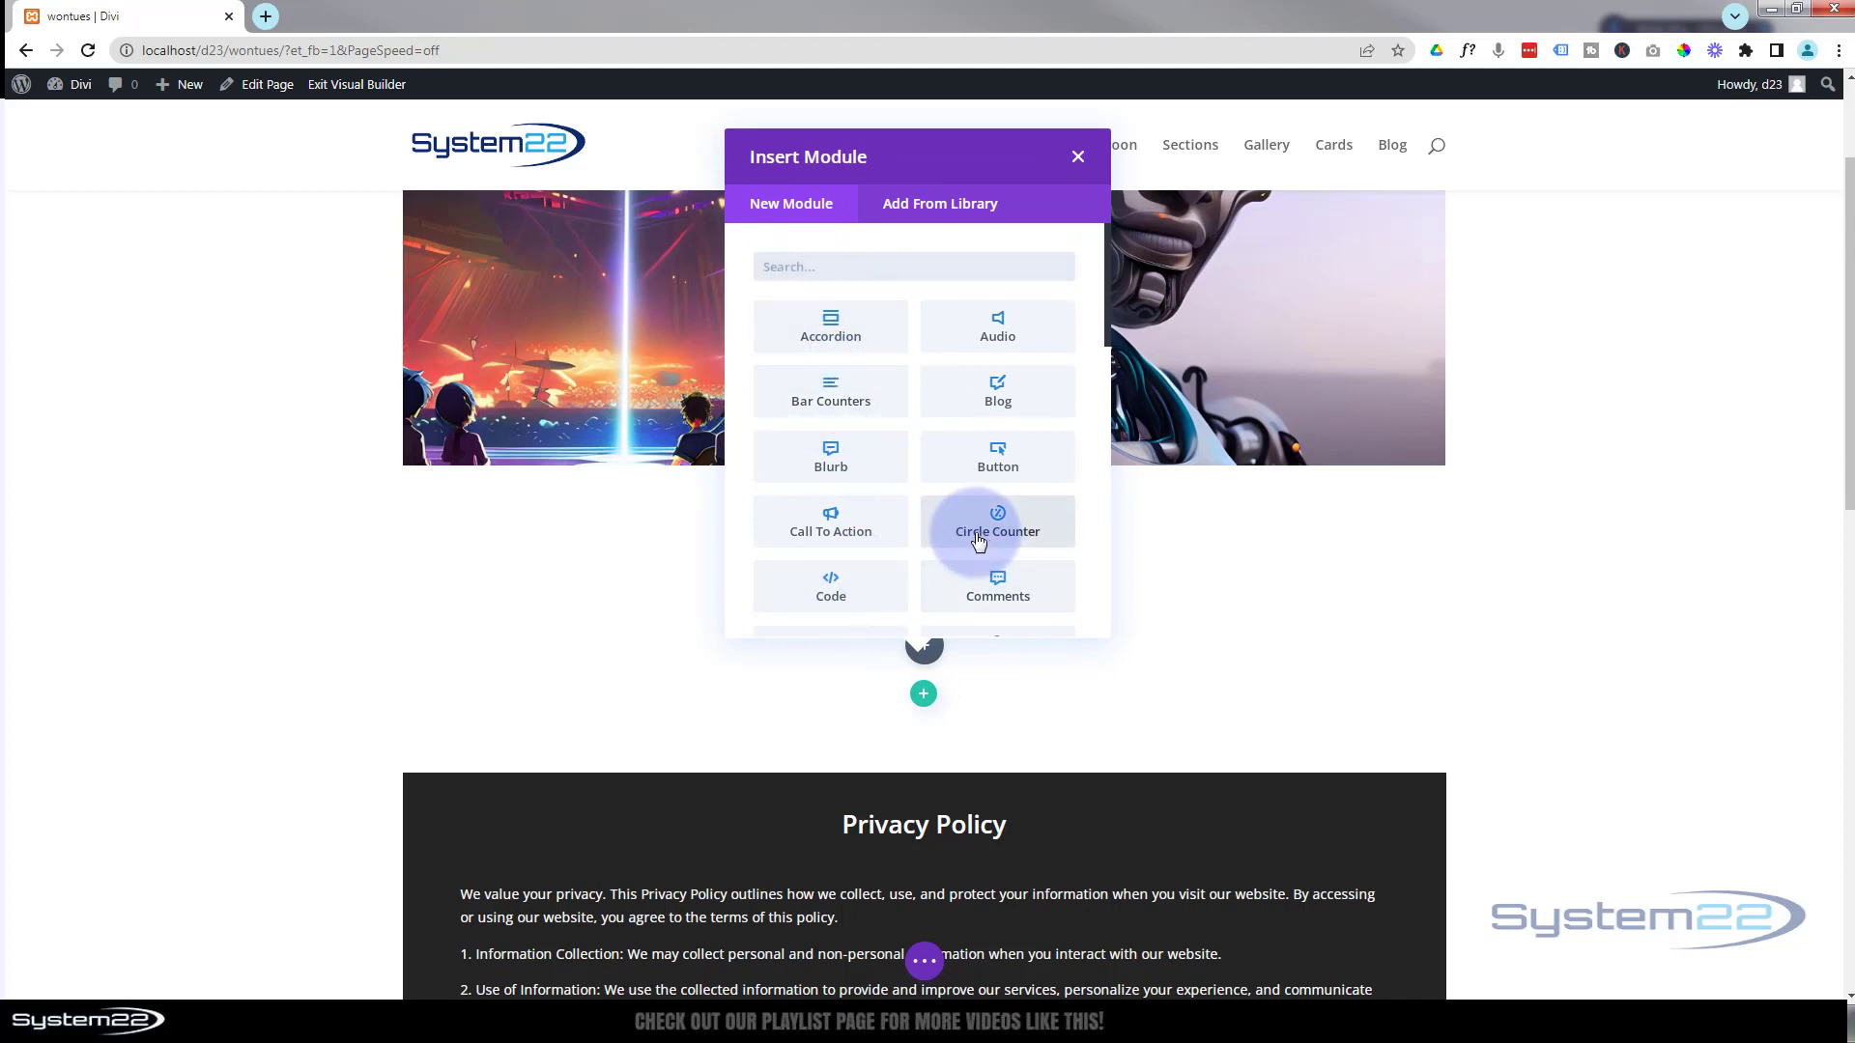
scroll(979, 512, "down", 2)
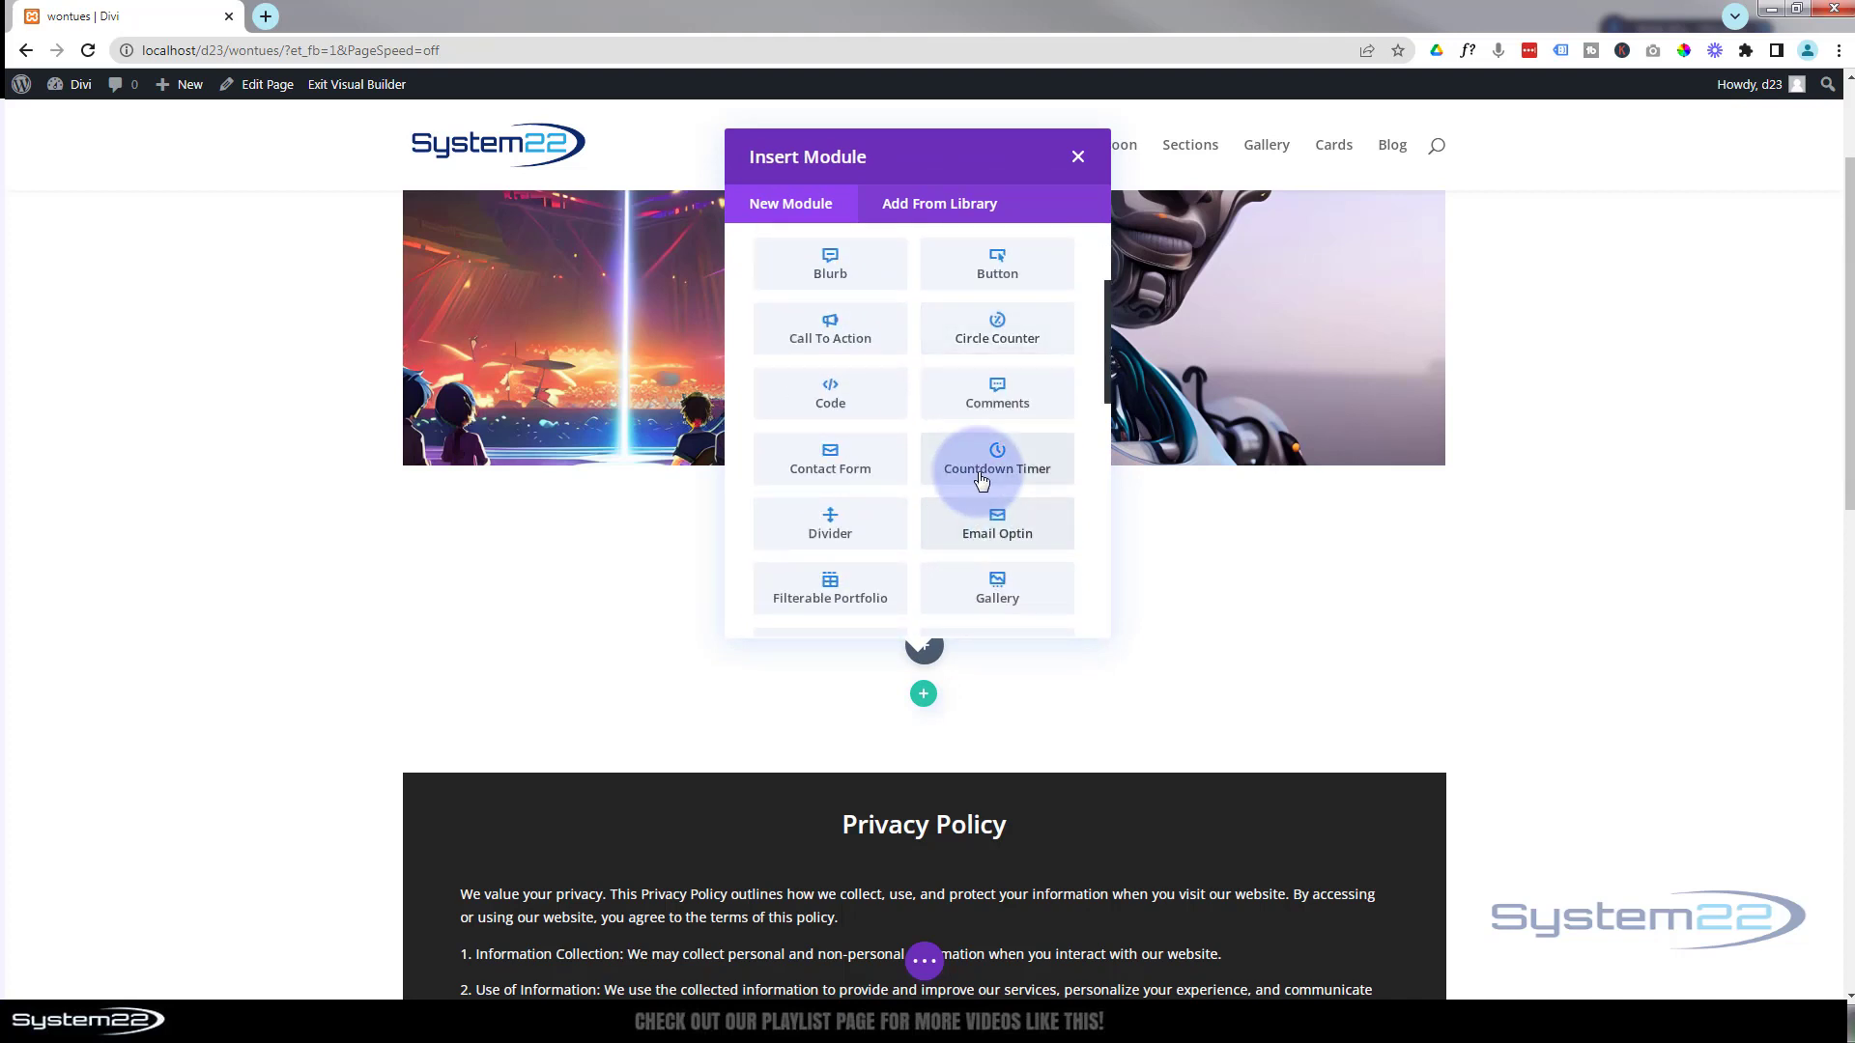
- Add a countdown timer titled 'Out Of This World Sale' ending 19 July 2023
left_click(981, 473)
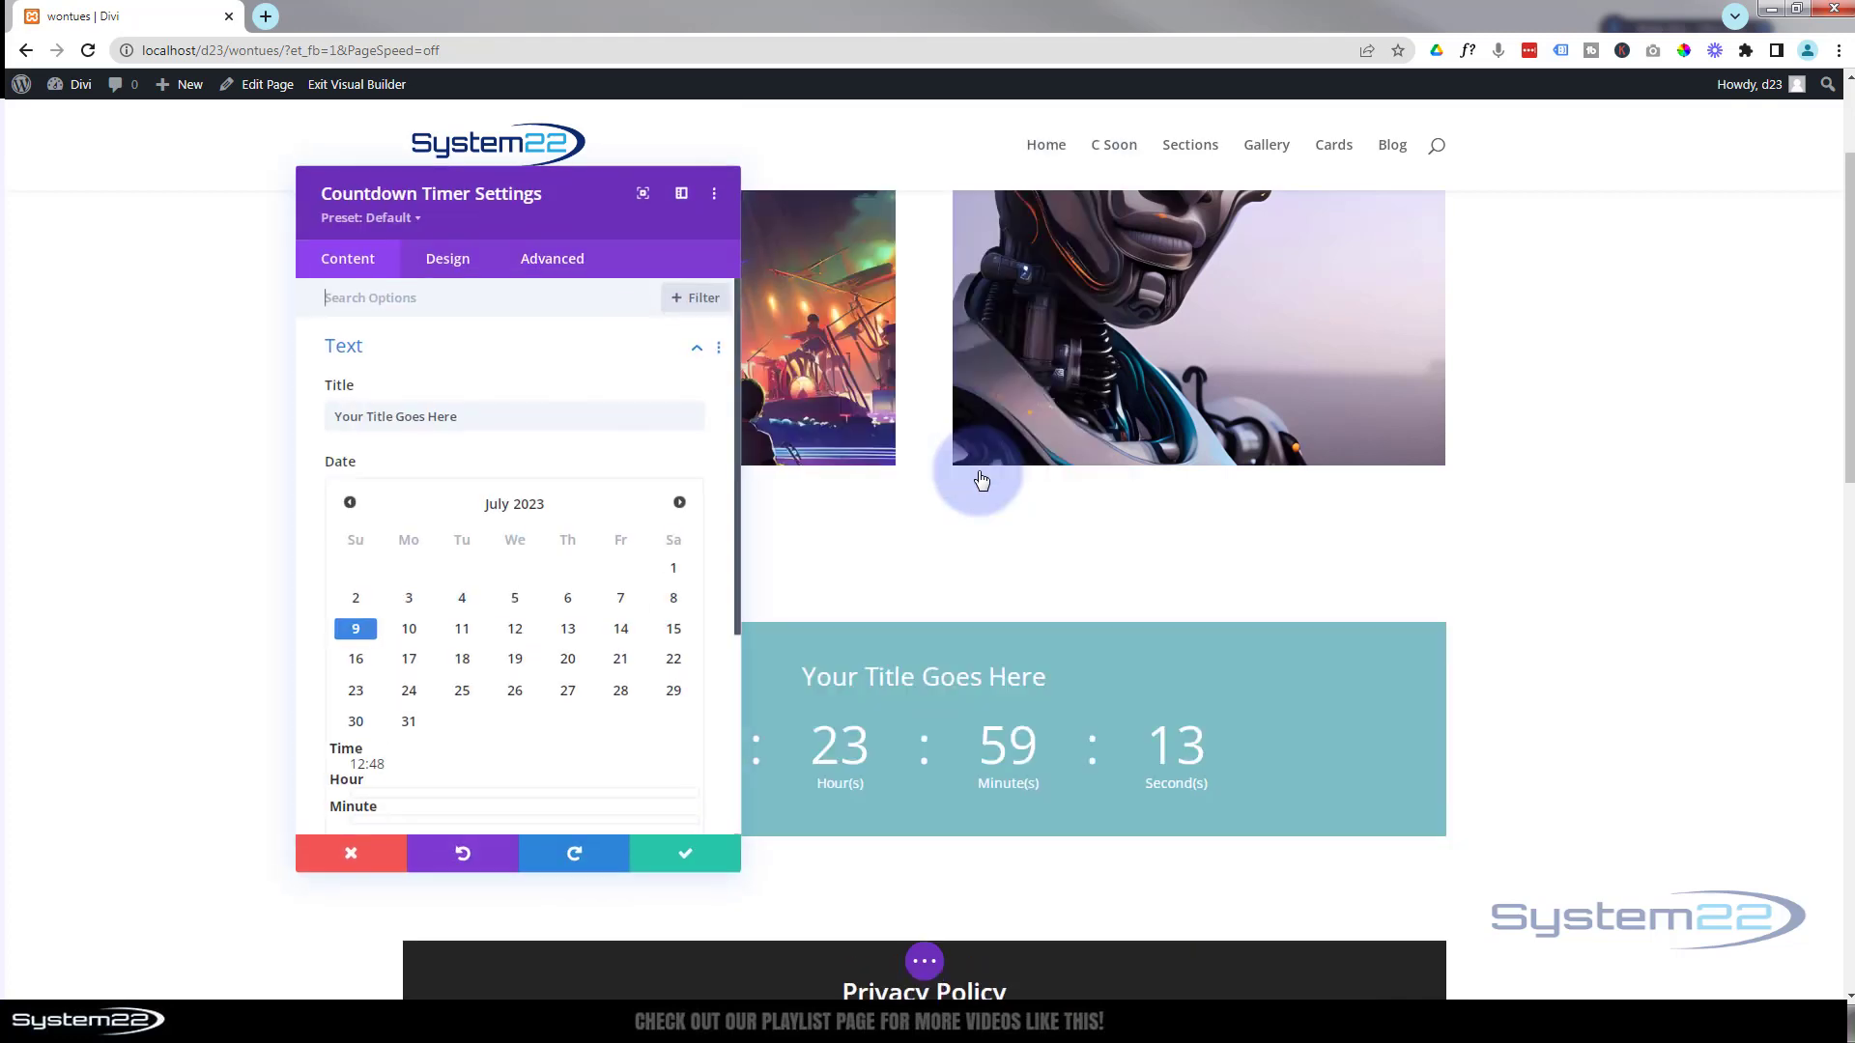
left_click_drag(594, 210, 1357, 146)
left_click_drag(1253, 346, 1068, 350)
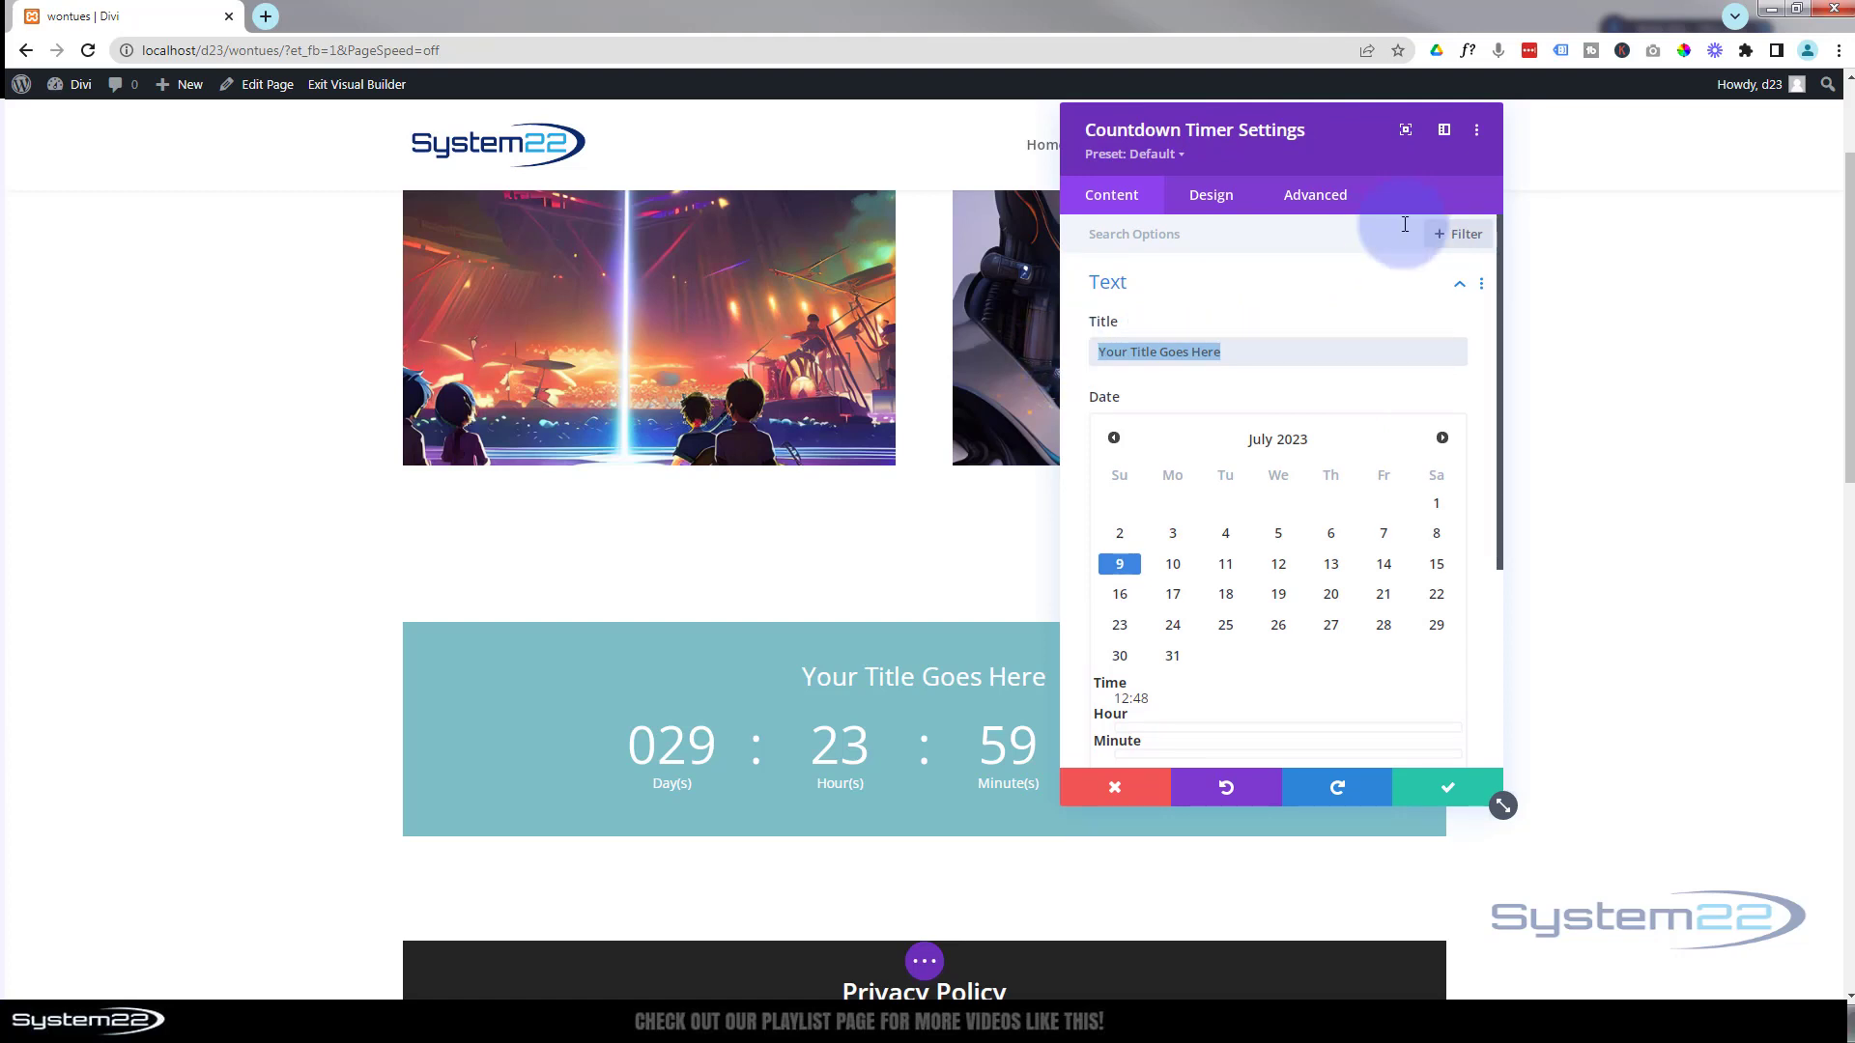
type("Out Of This Wor")
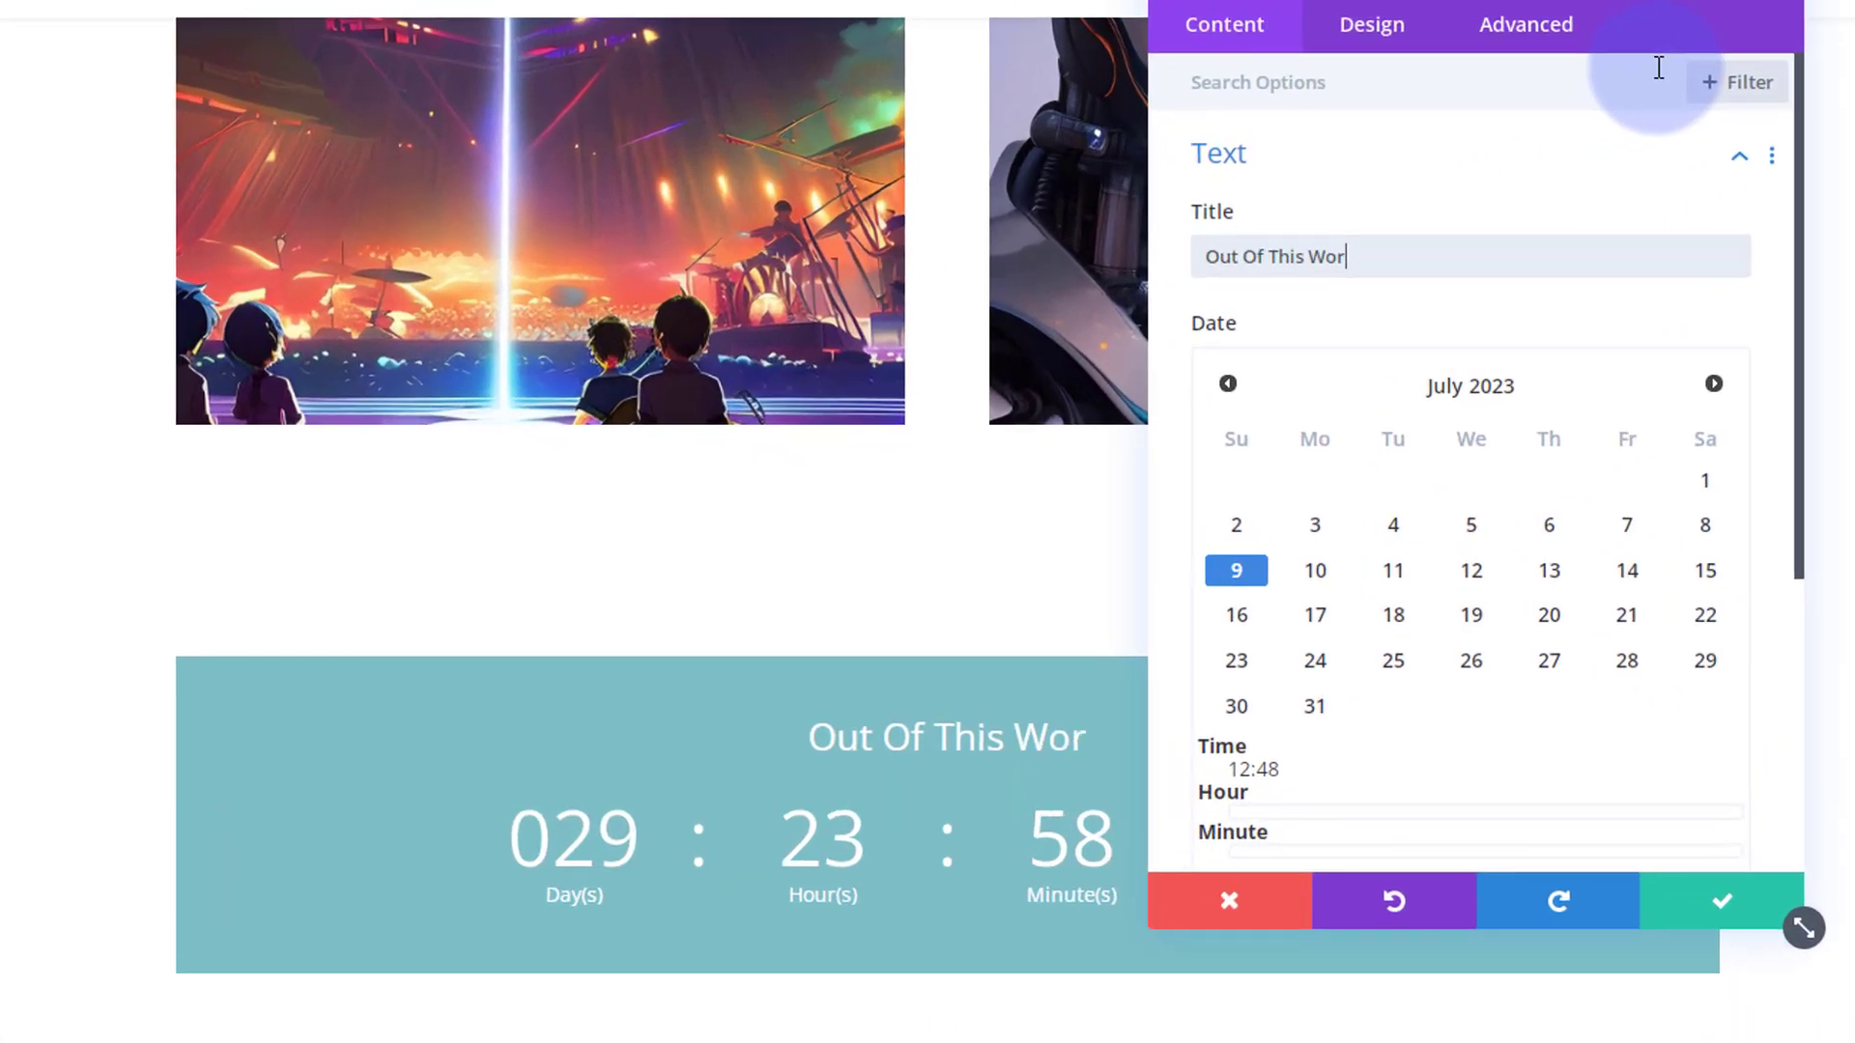
type("ld Sale")
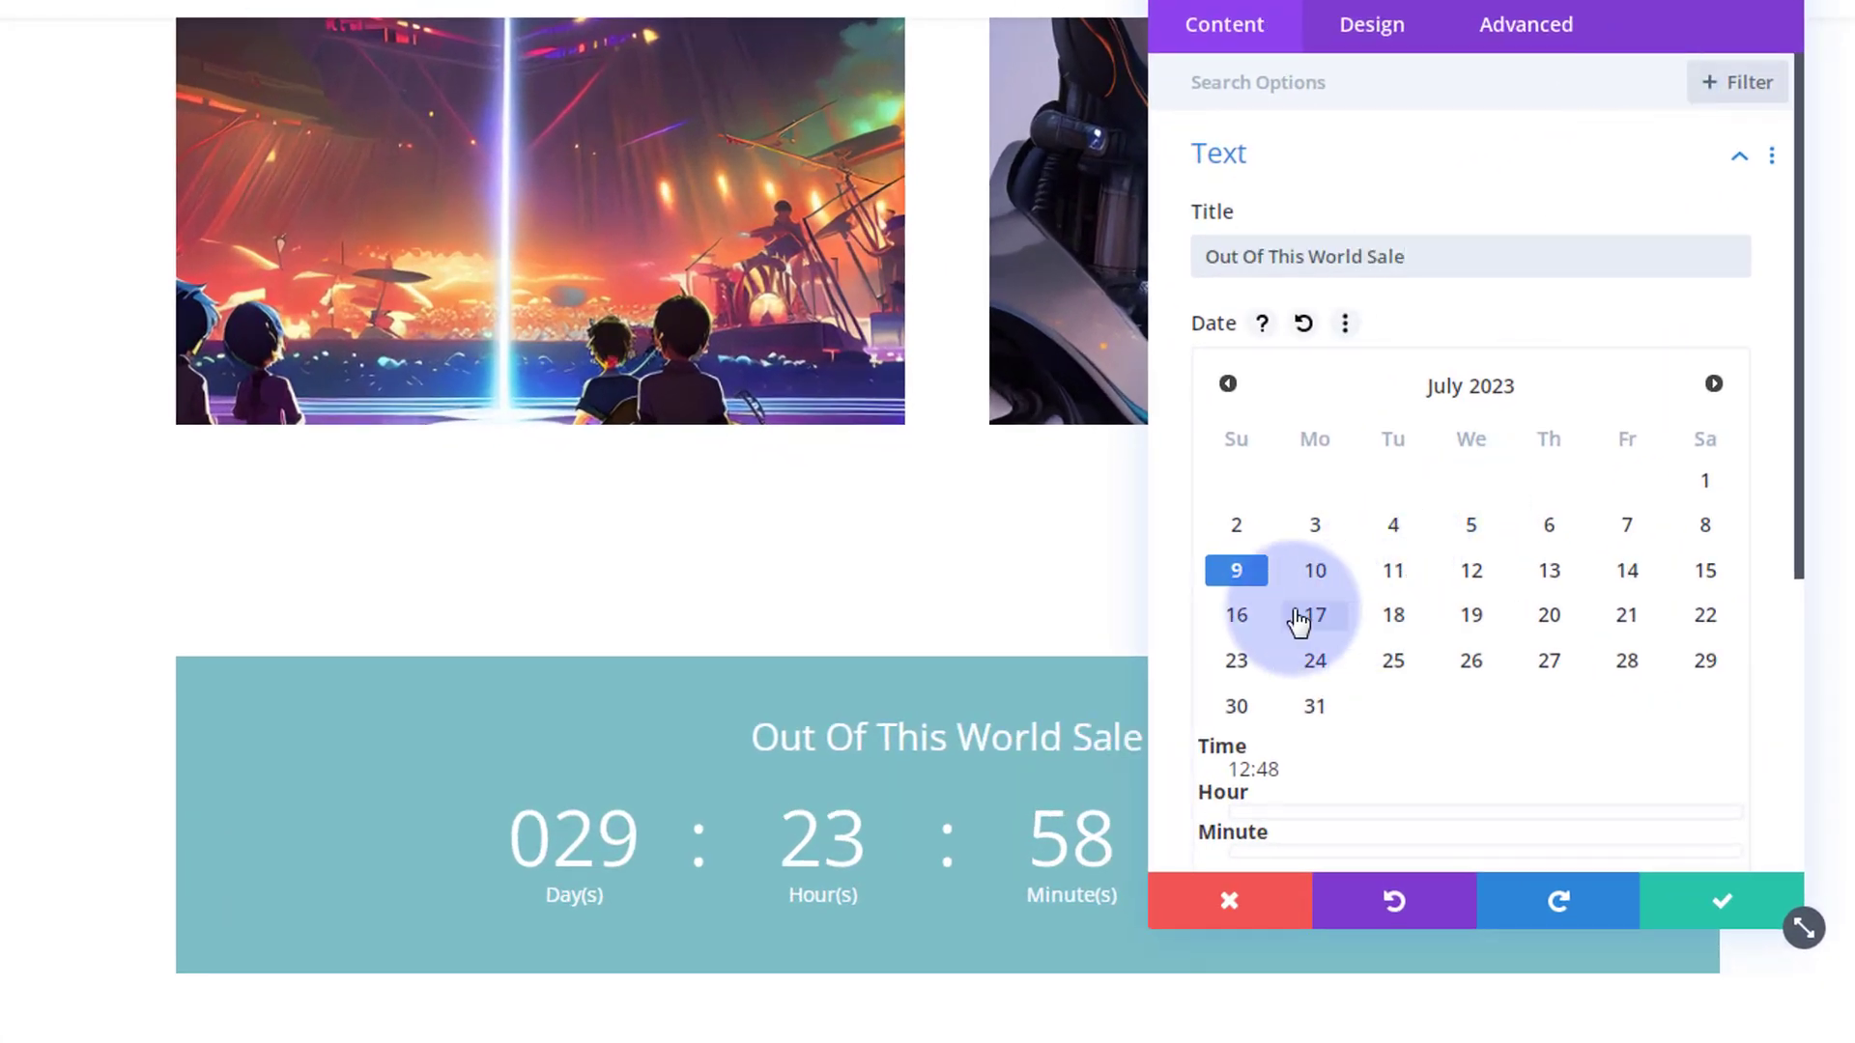
left_click(1472, 618)
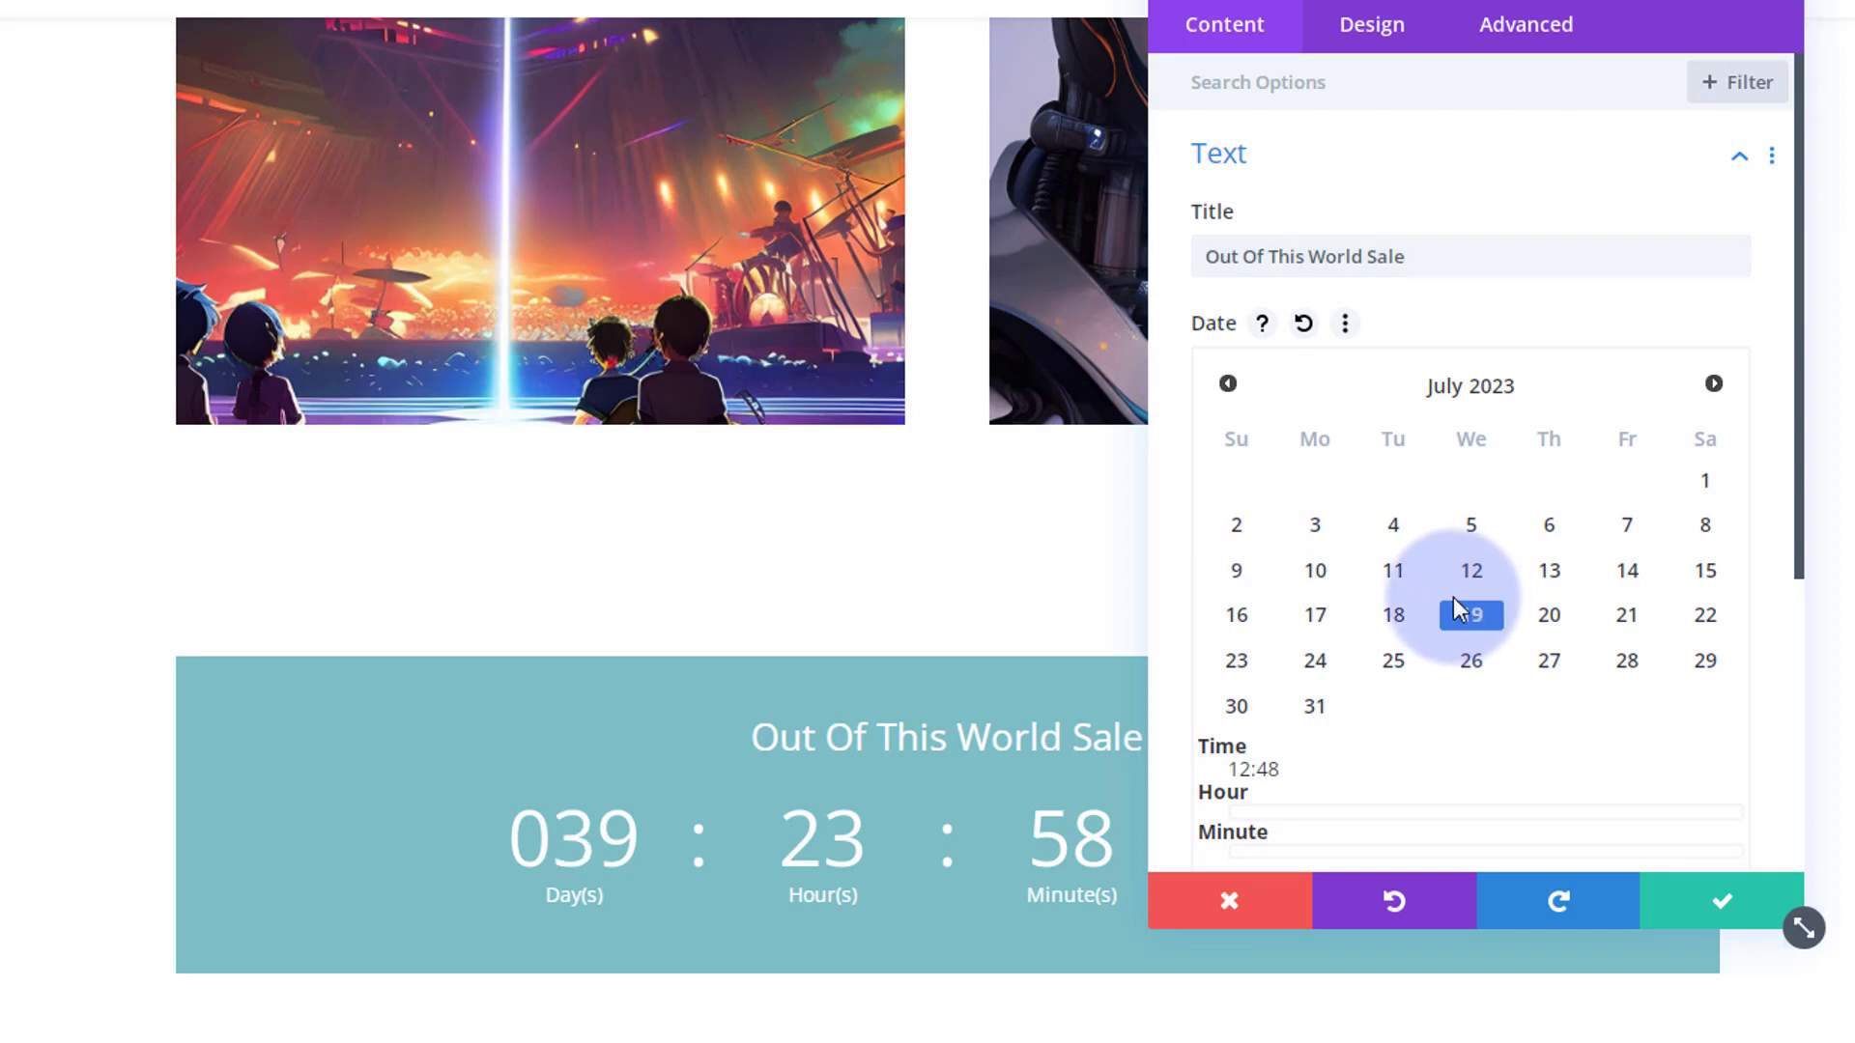
- Keep the countdown's link opening in the same window and save the module
scroll(1451, 595, "down", 3)
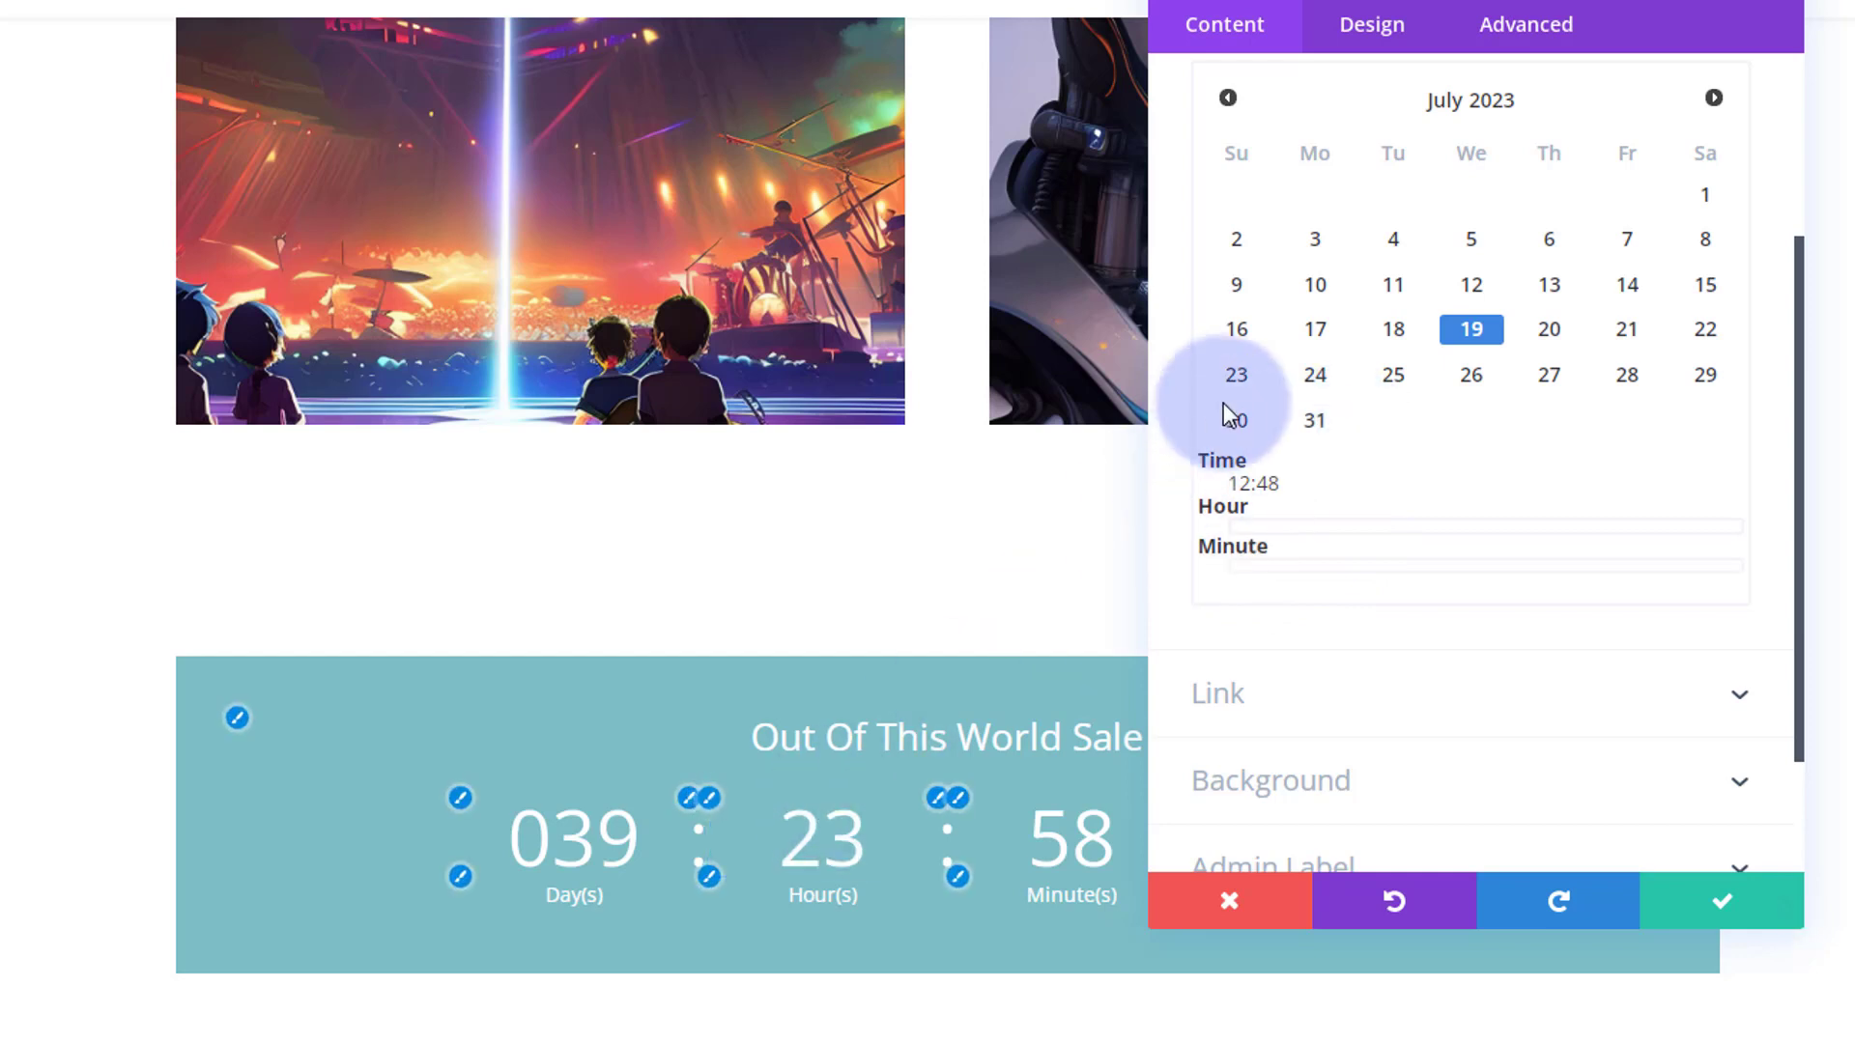
scroll(1418, 460, "down", 2)
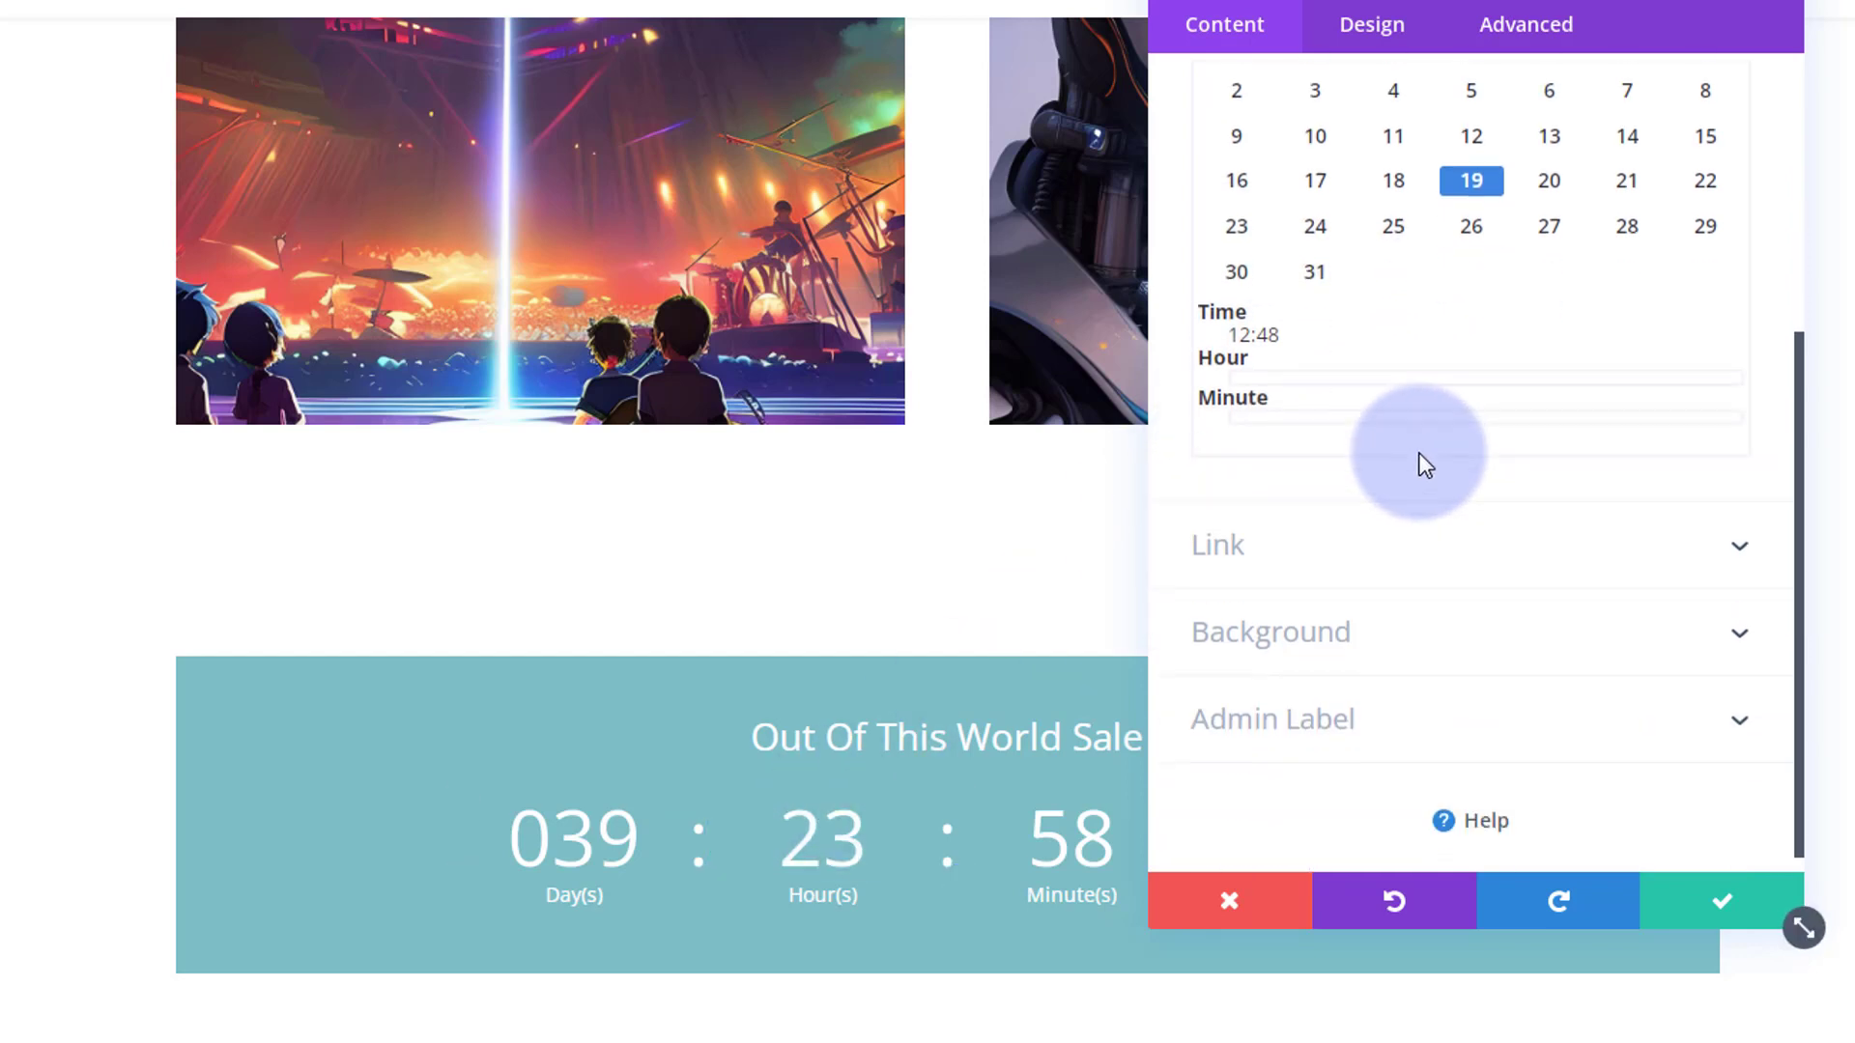
left_click(1395, 548)
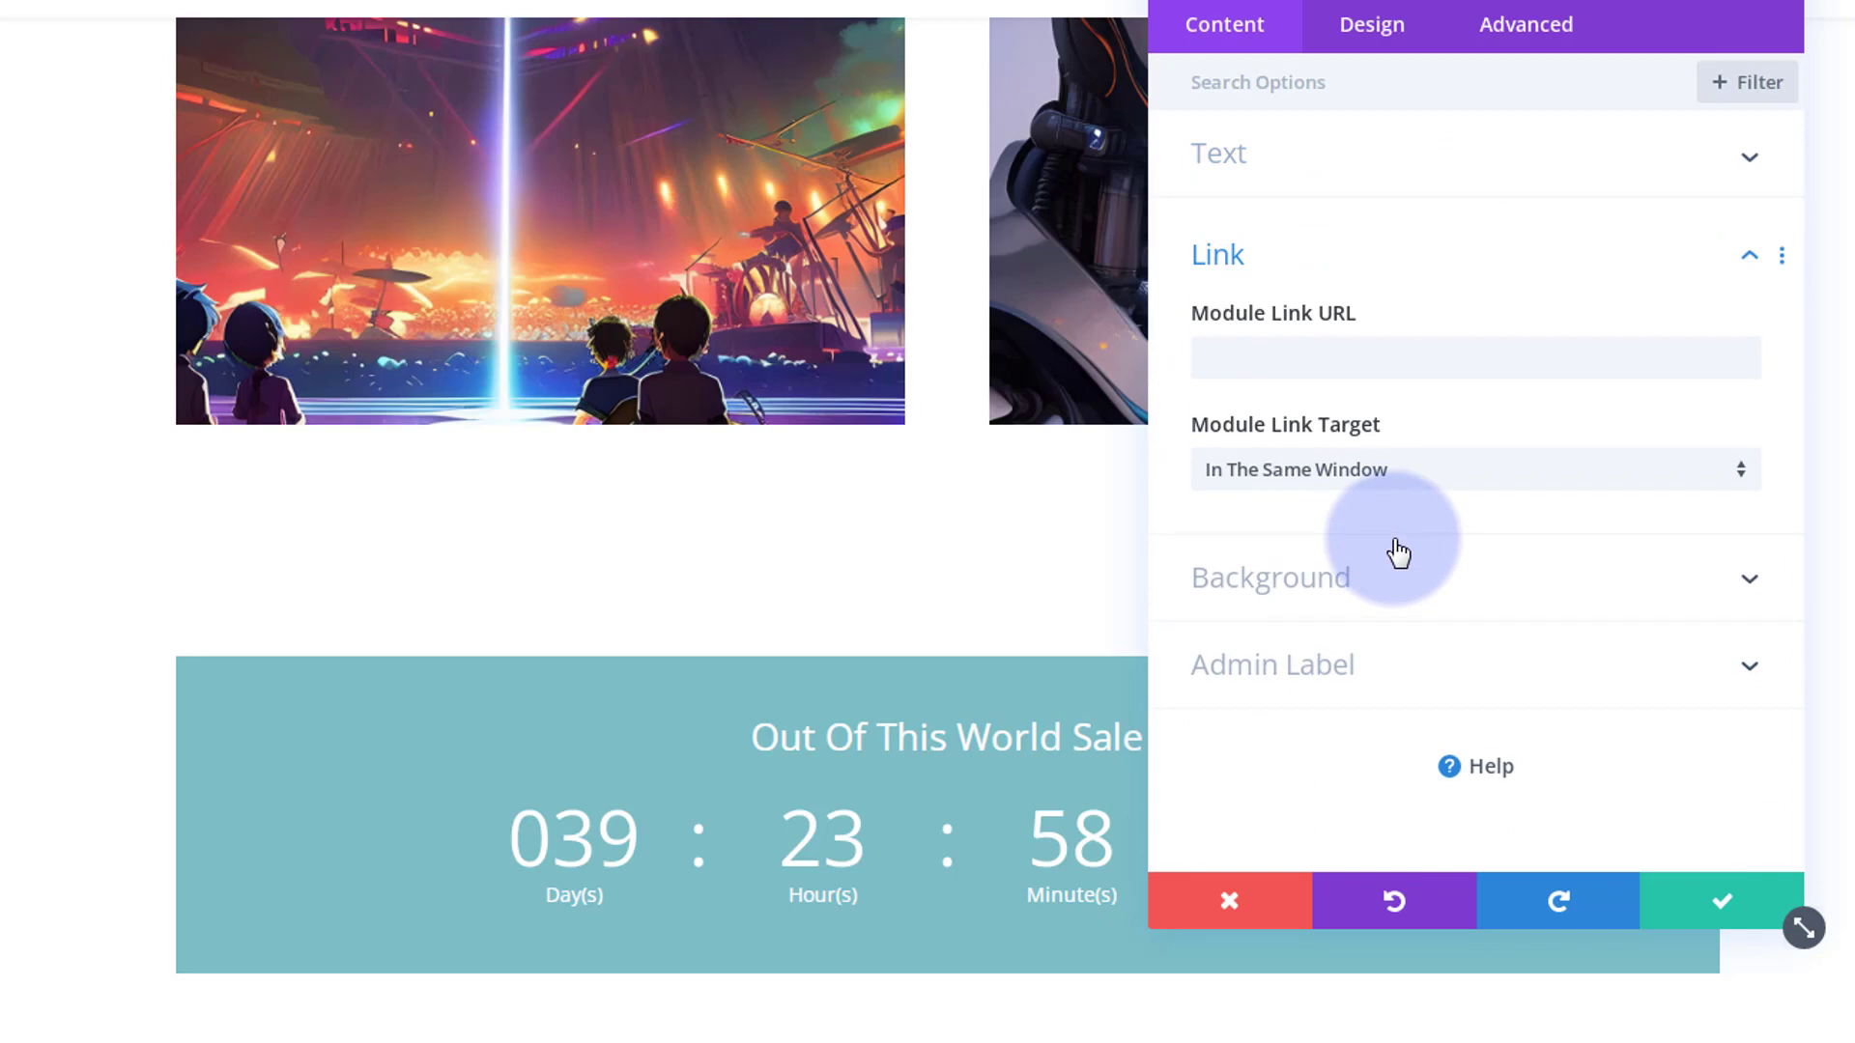
left_click(1283, 372)
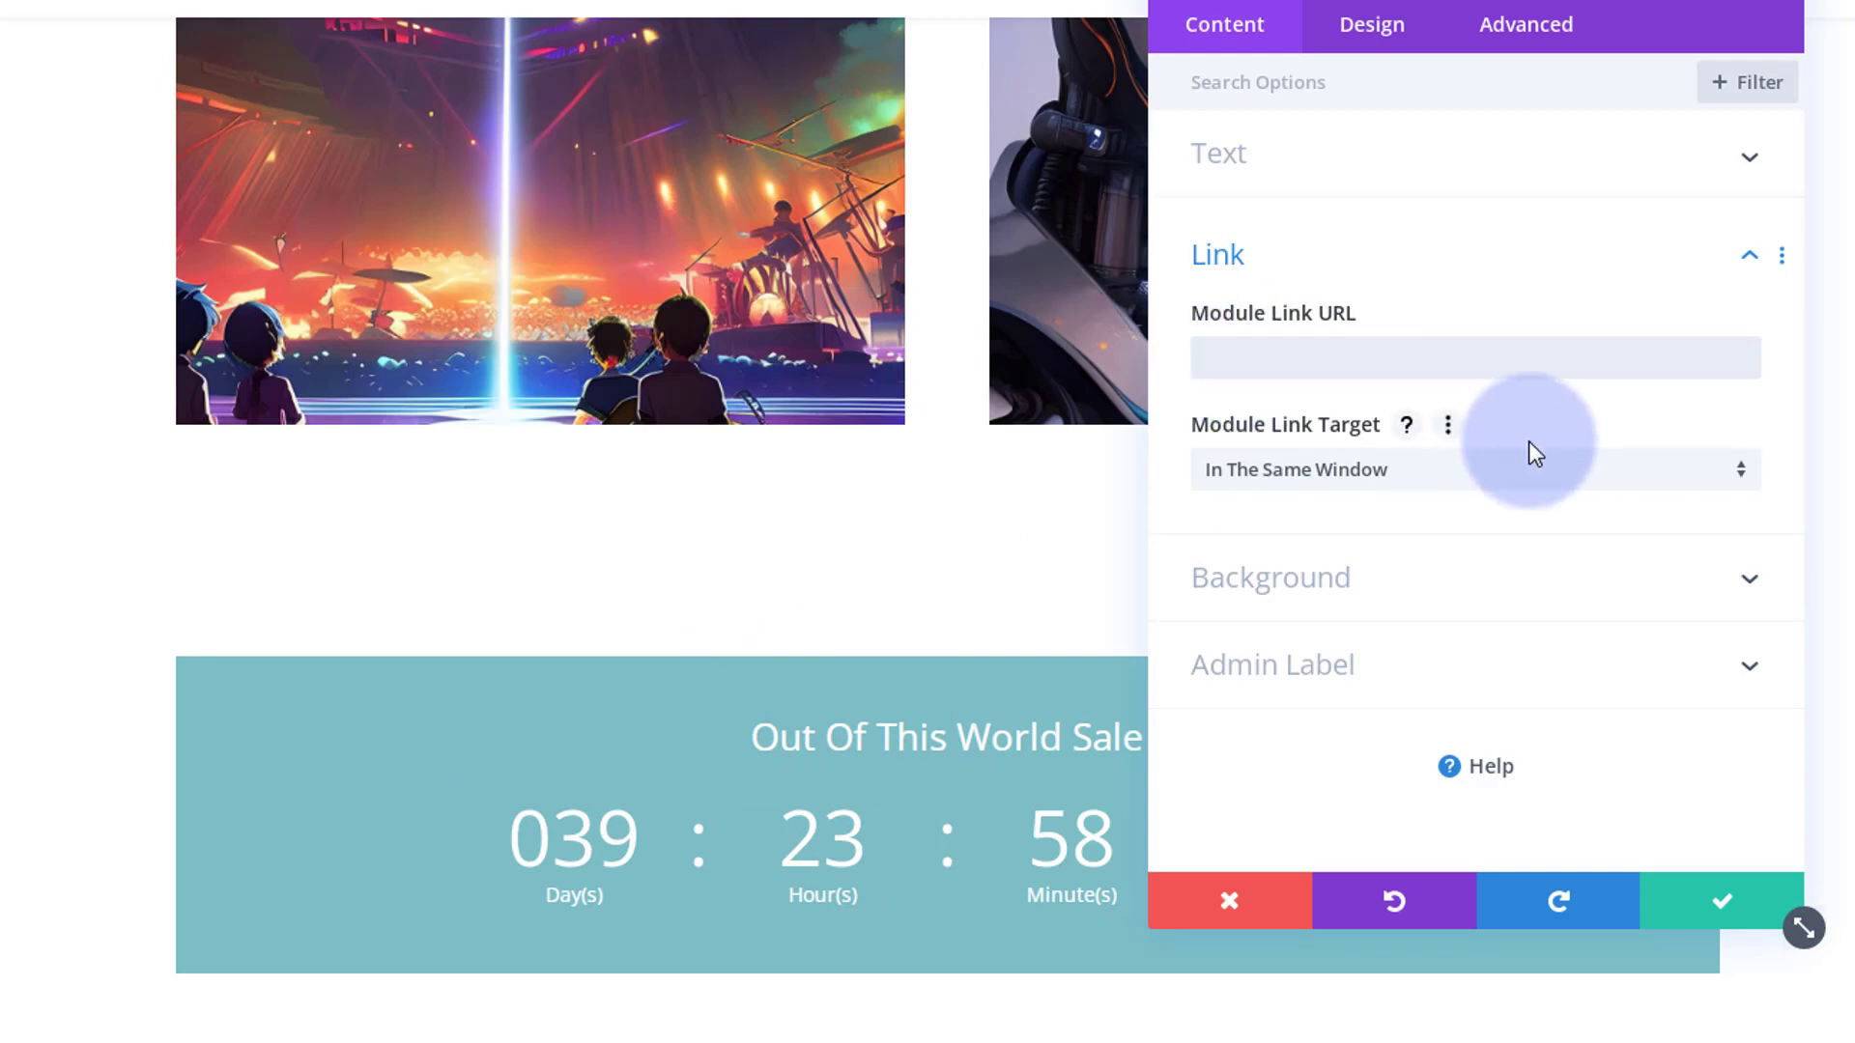
left_click(1474, 483)
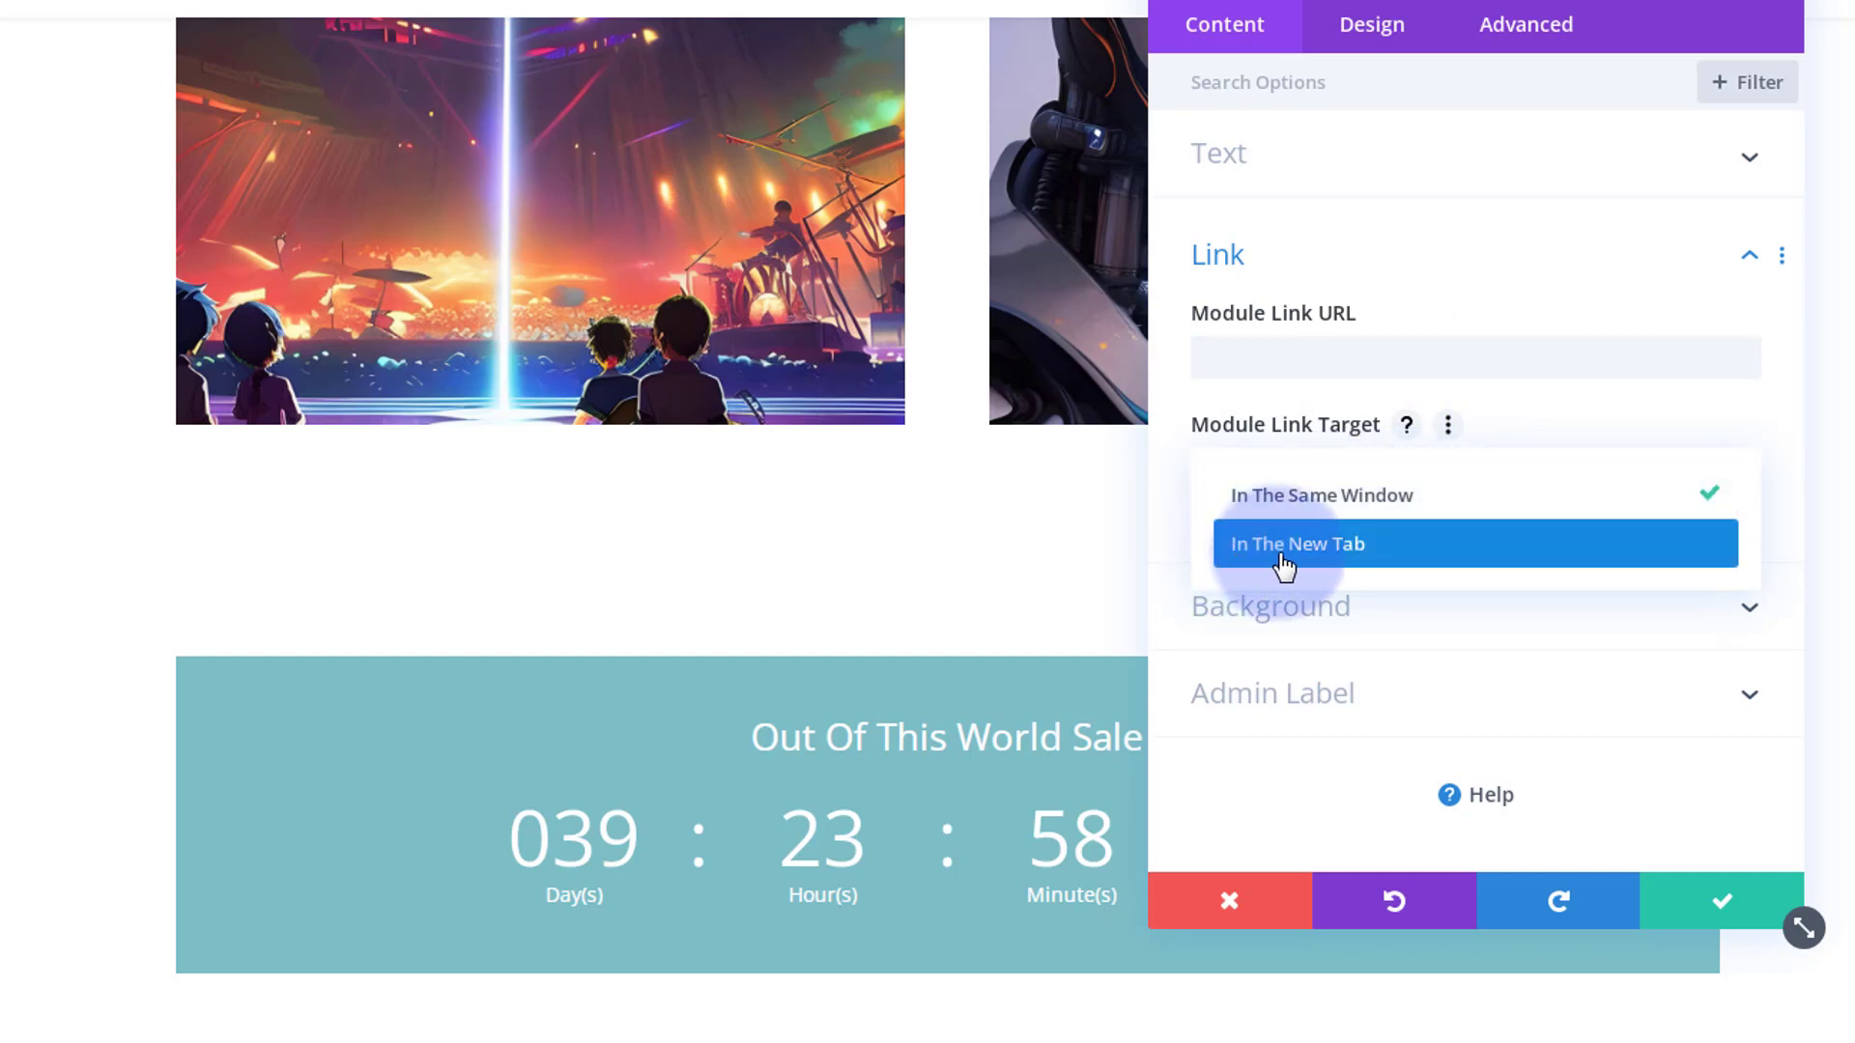
left_click(1173, 522)
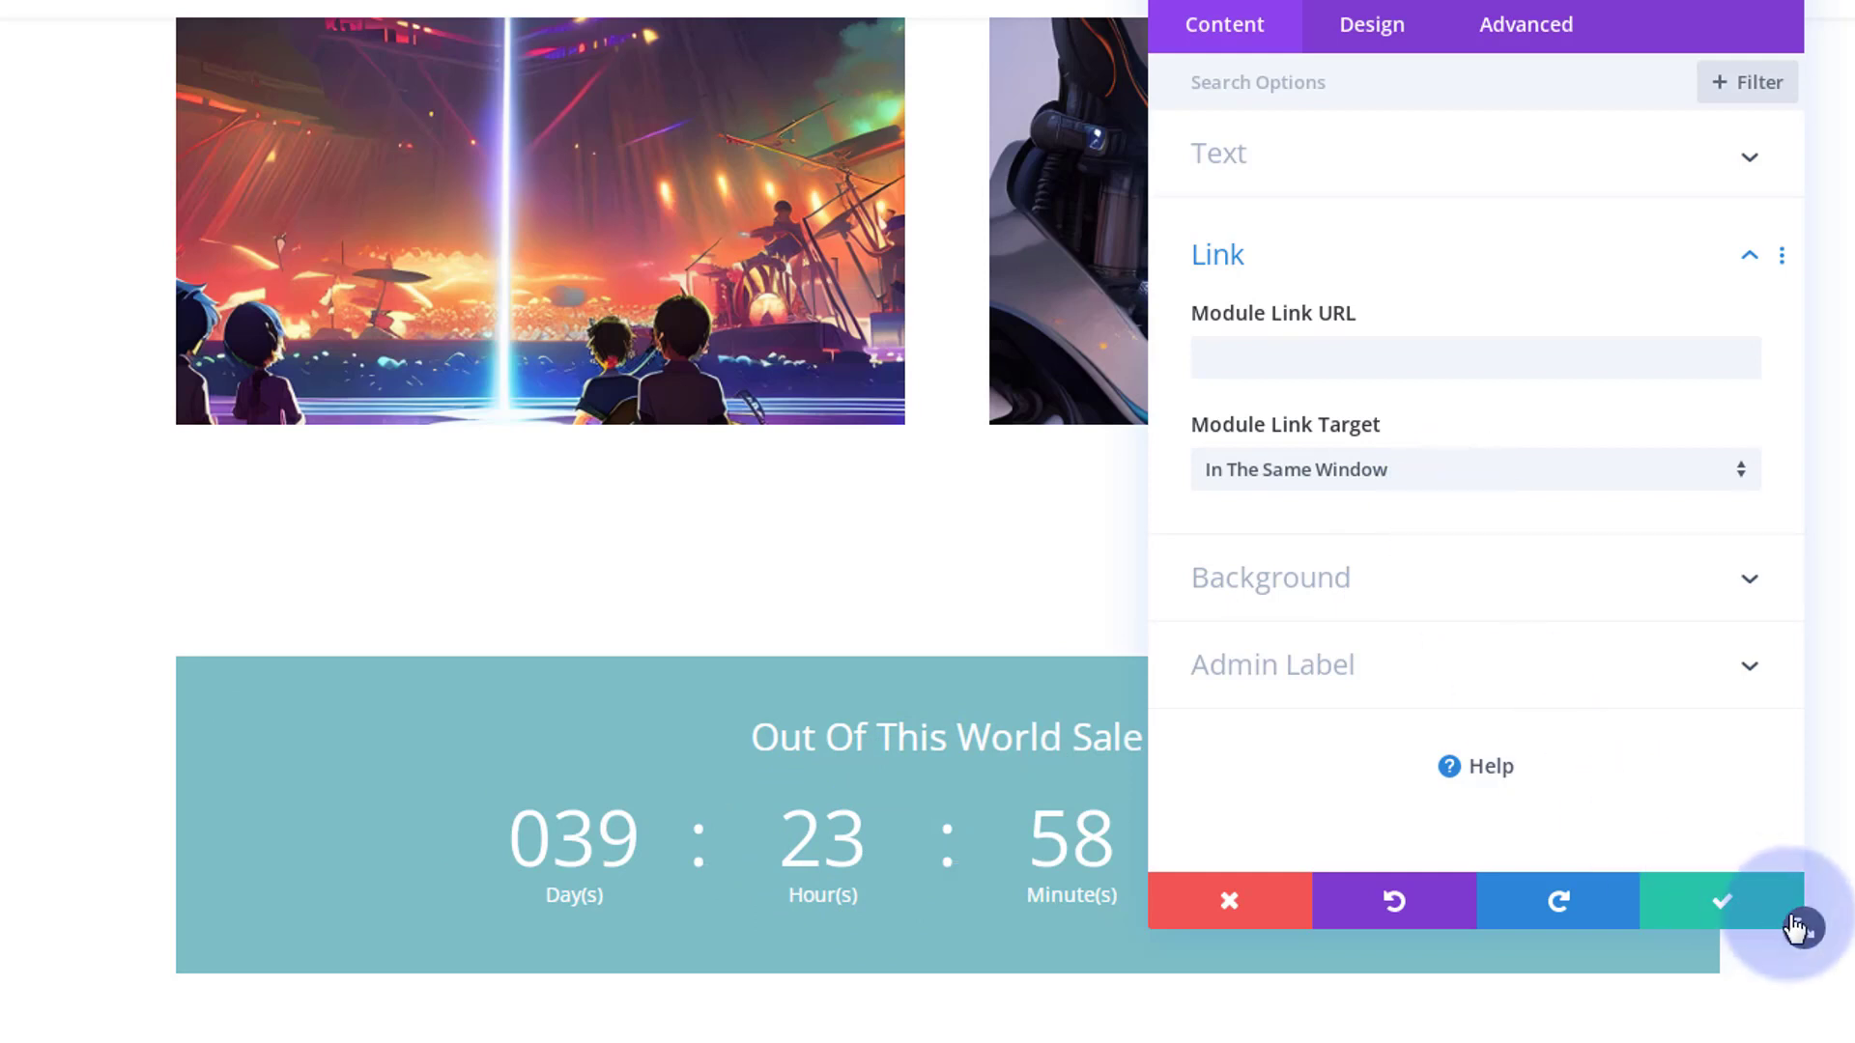
left_click(1718, 906)
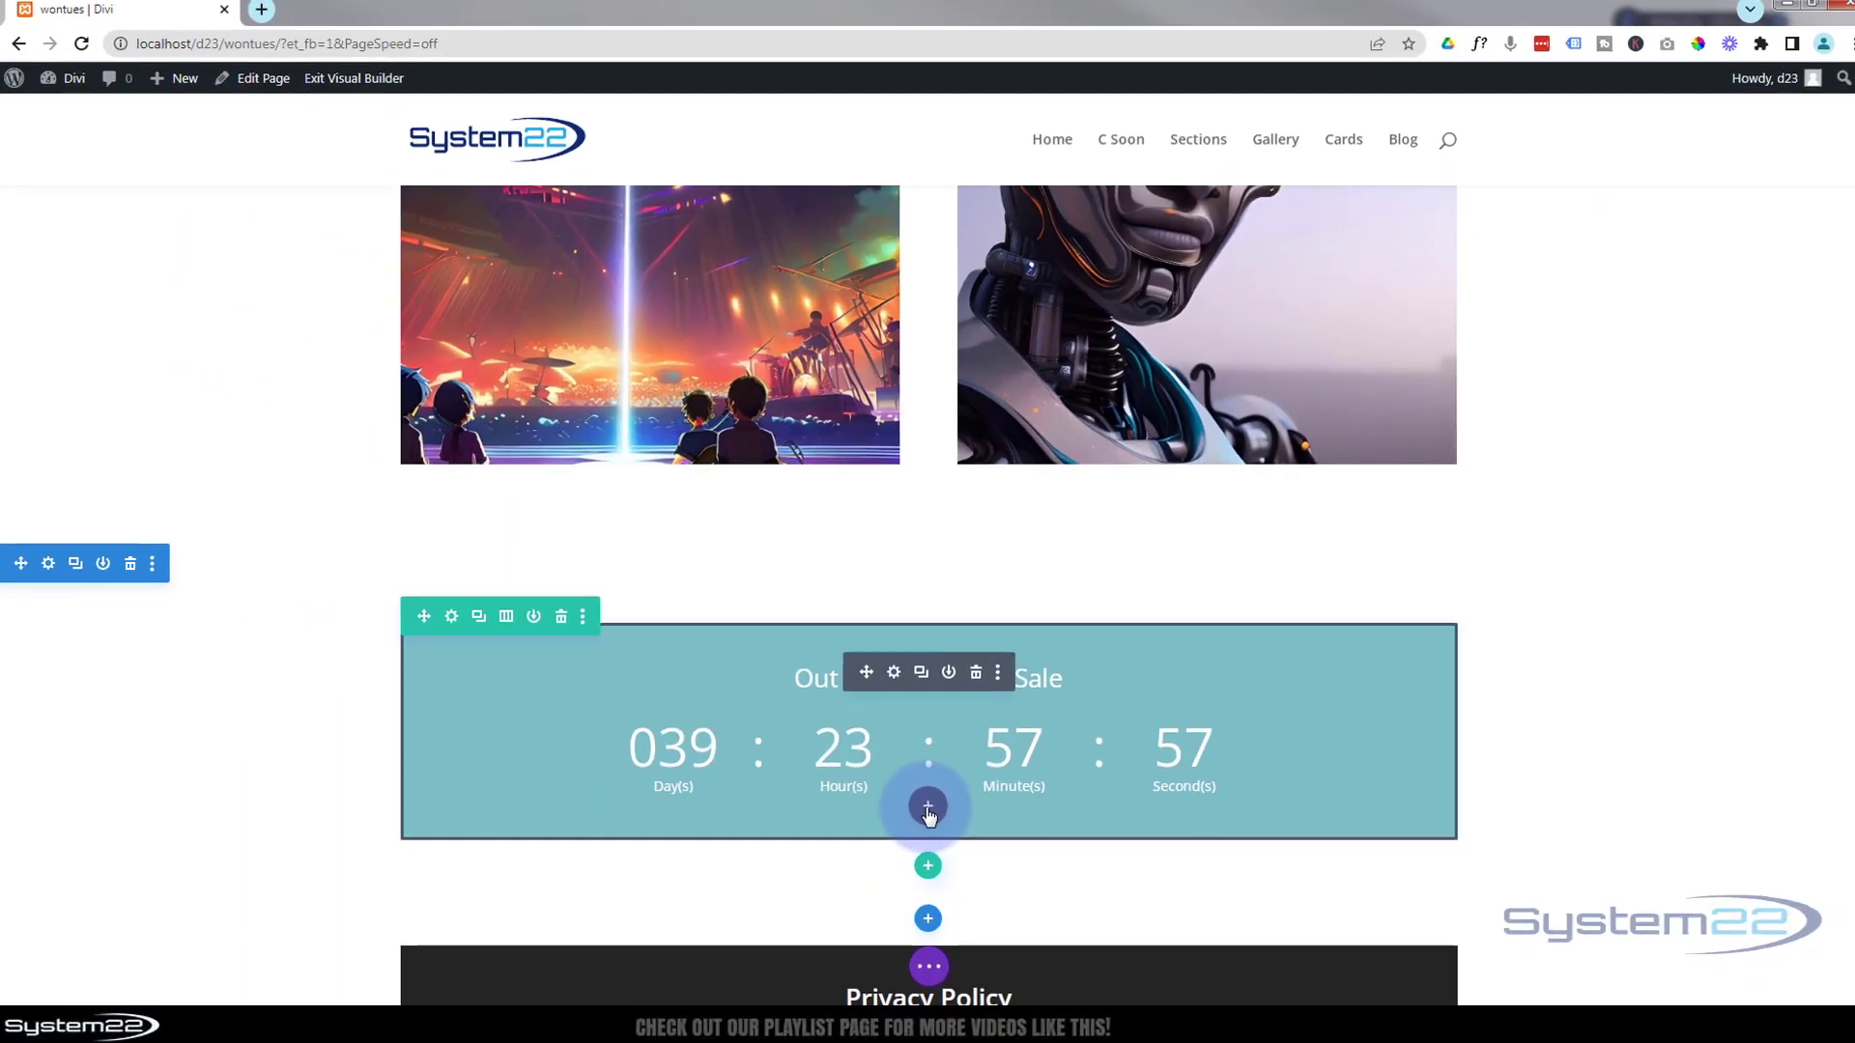
- Add a centre-aligned Click Here button beneath the countdown and save it
left_click(940, 894)
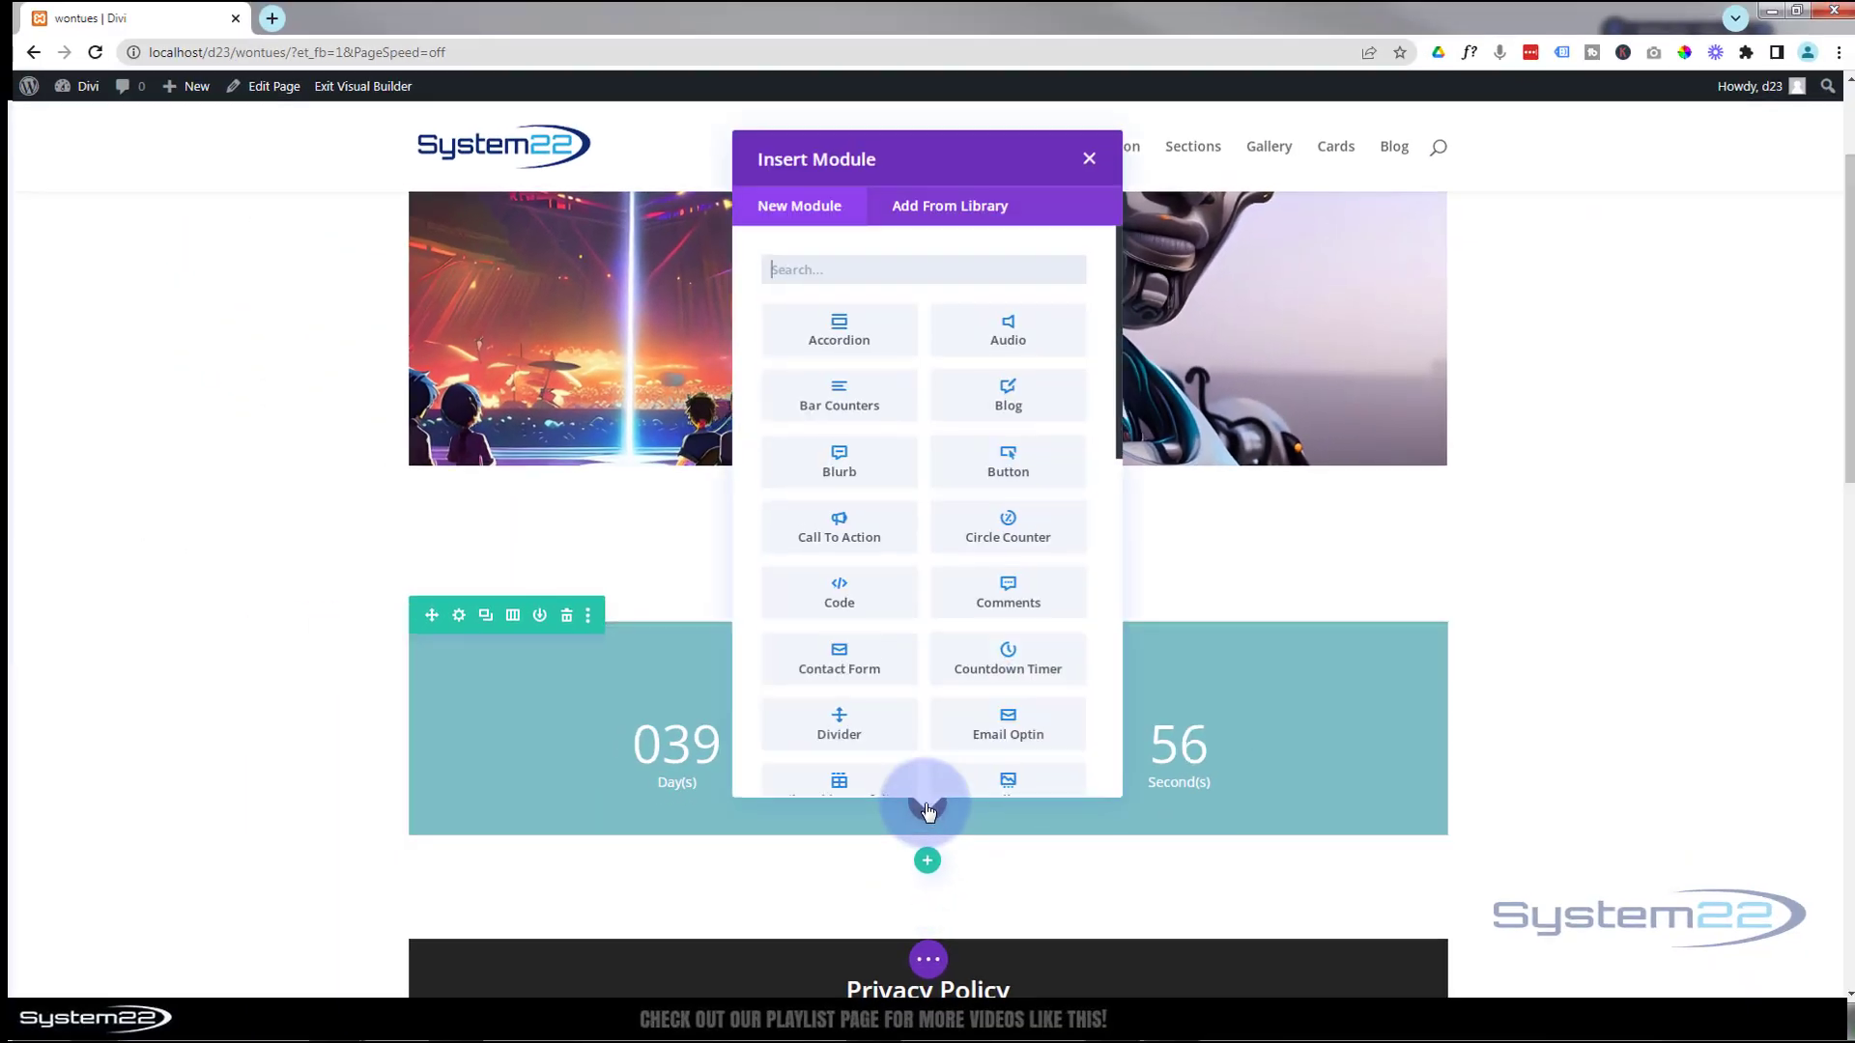
scroll(902, 428, "down", 4)
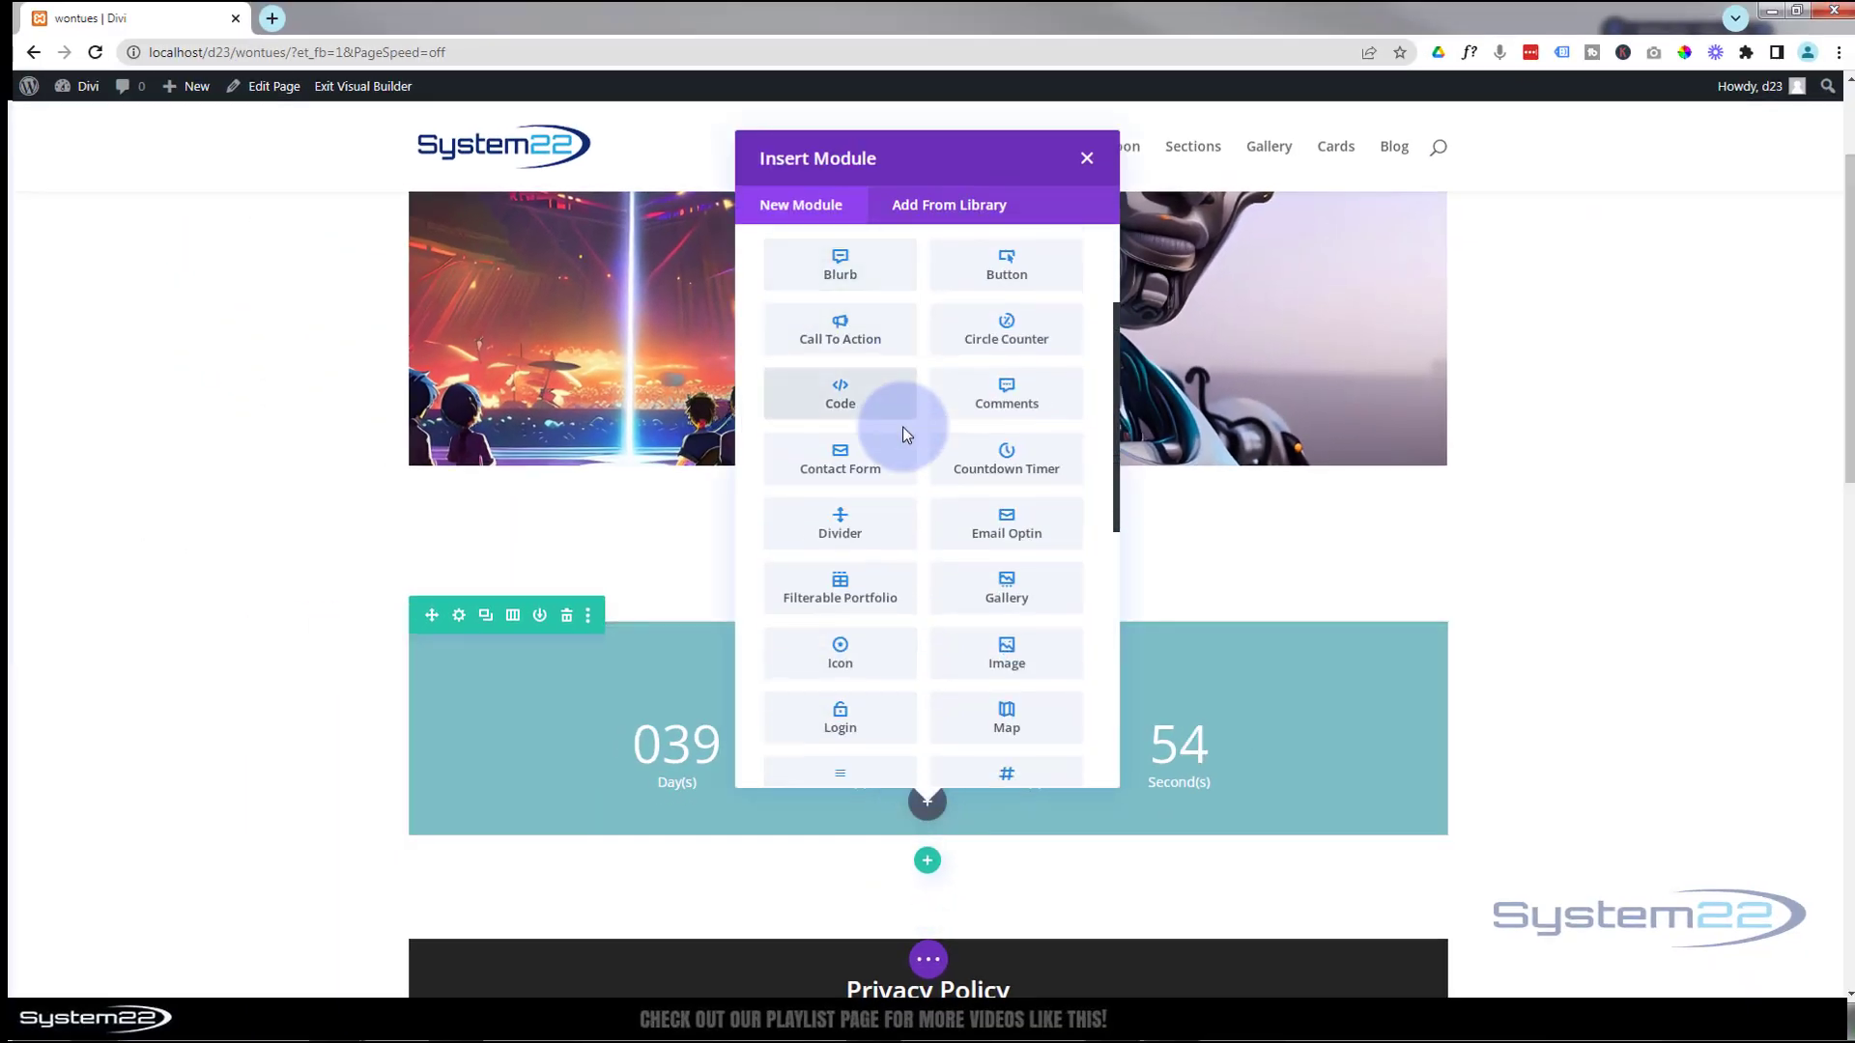
scroll(905, 437, "up", 5)
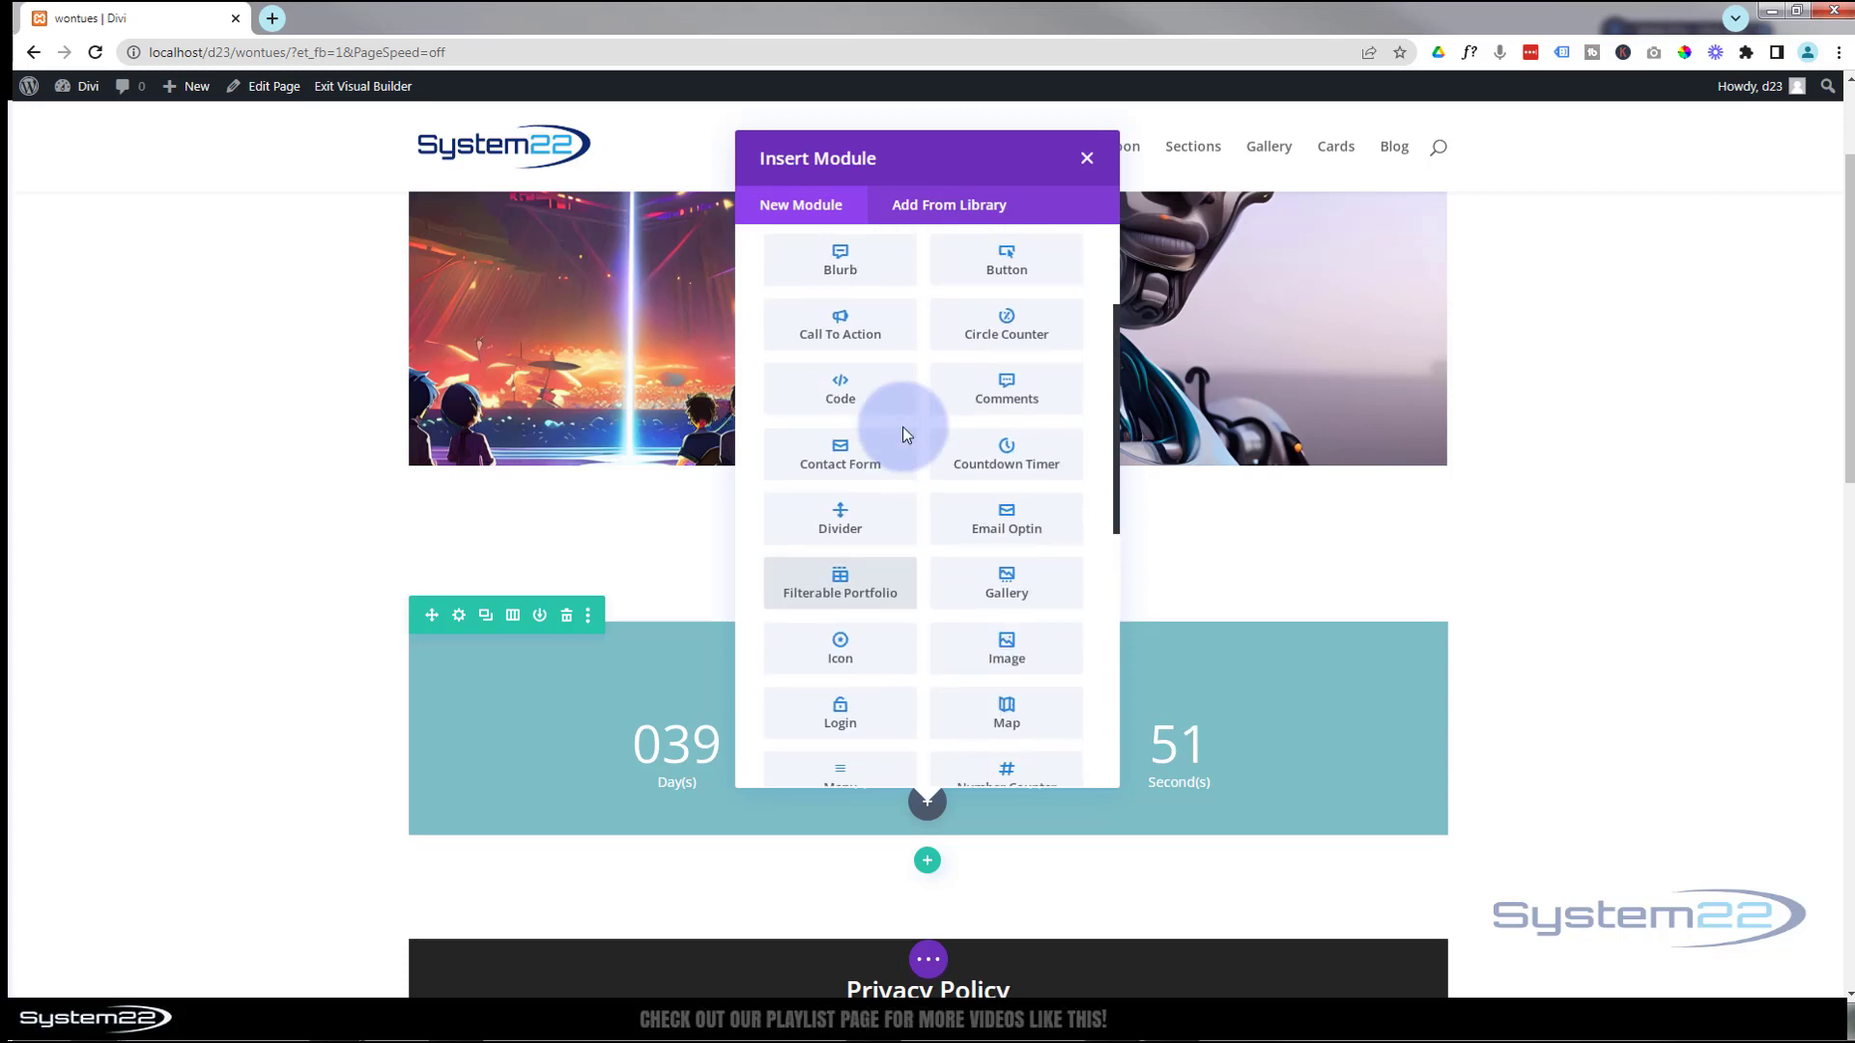
left_click(985, 468)
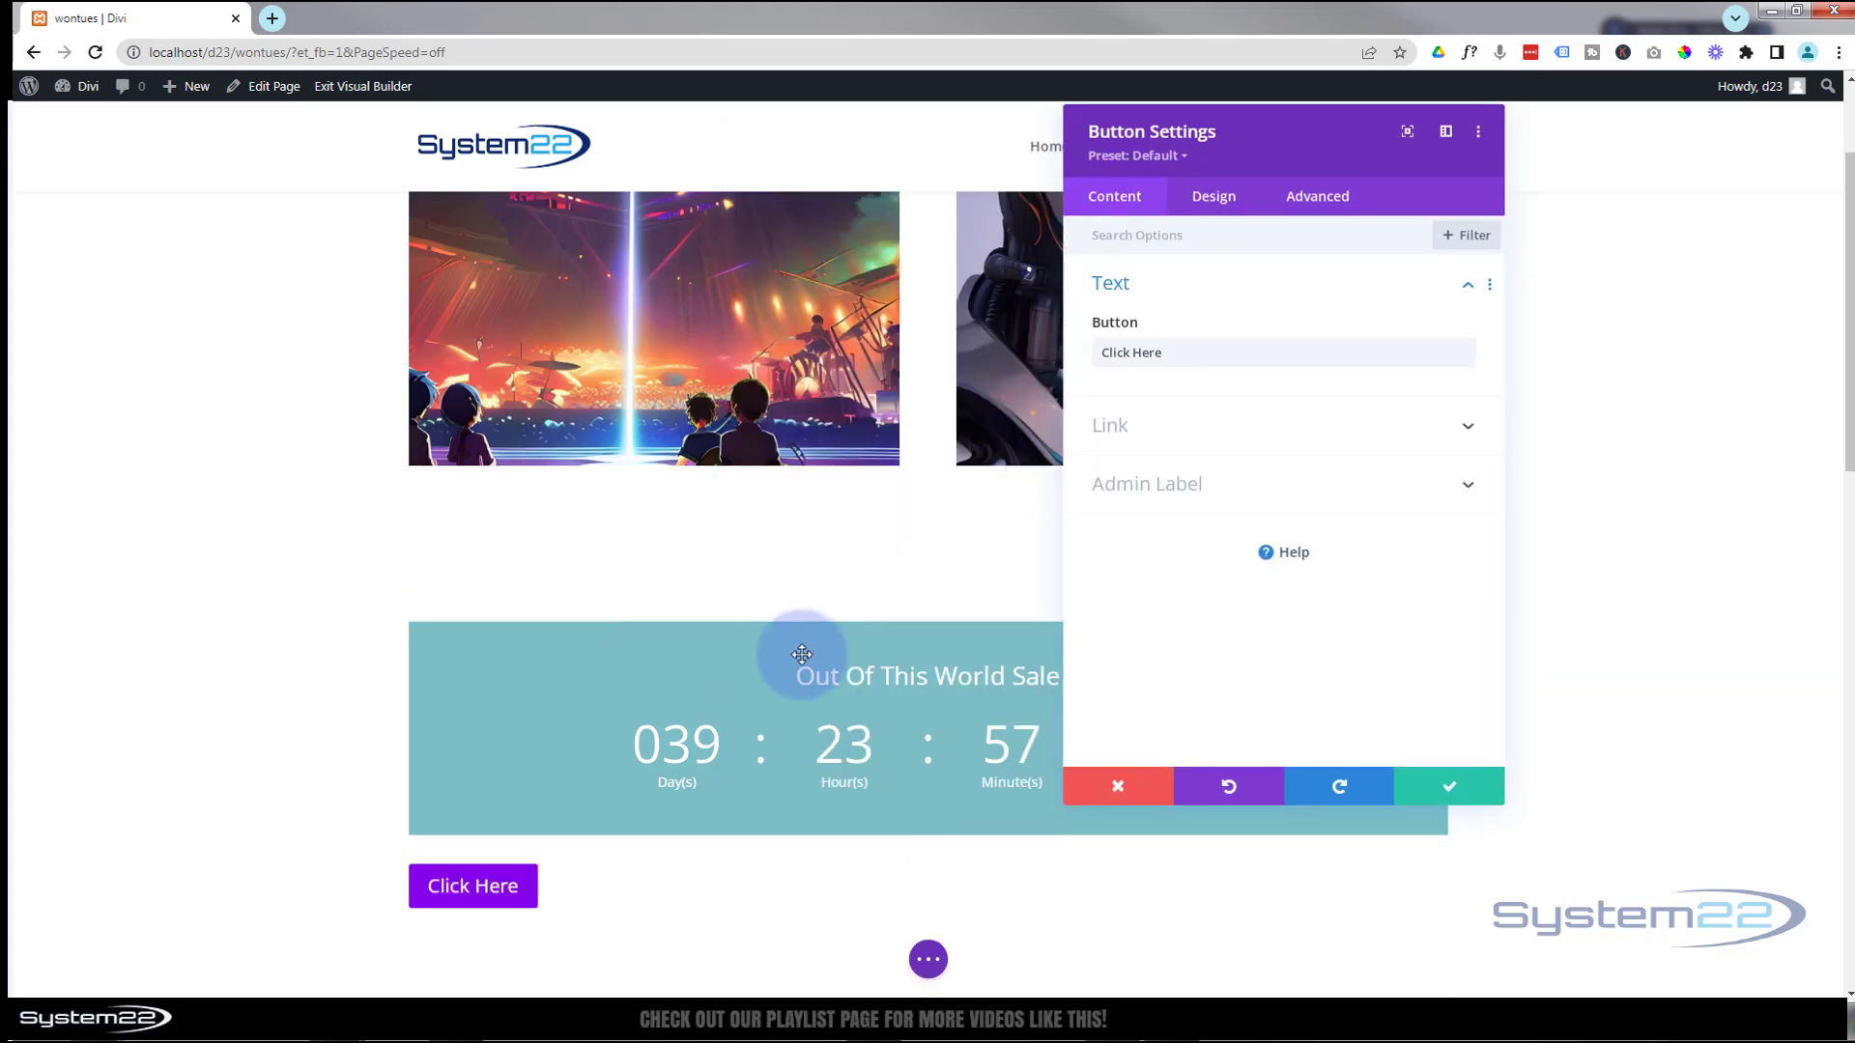
left_click(1206, 201)
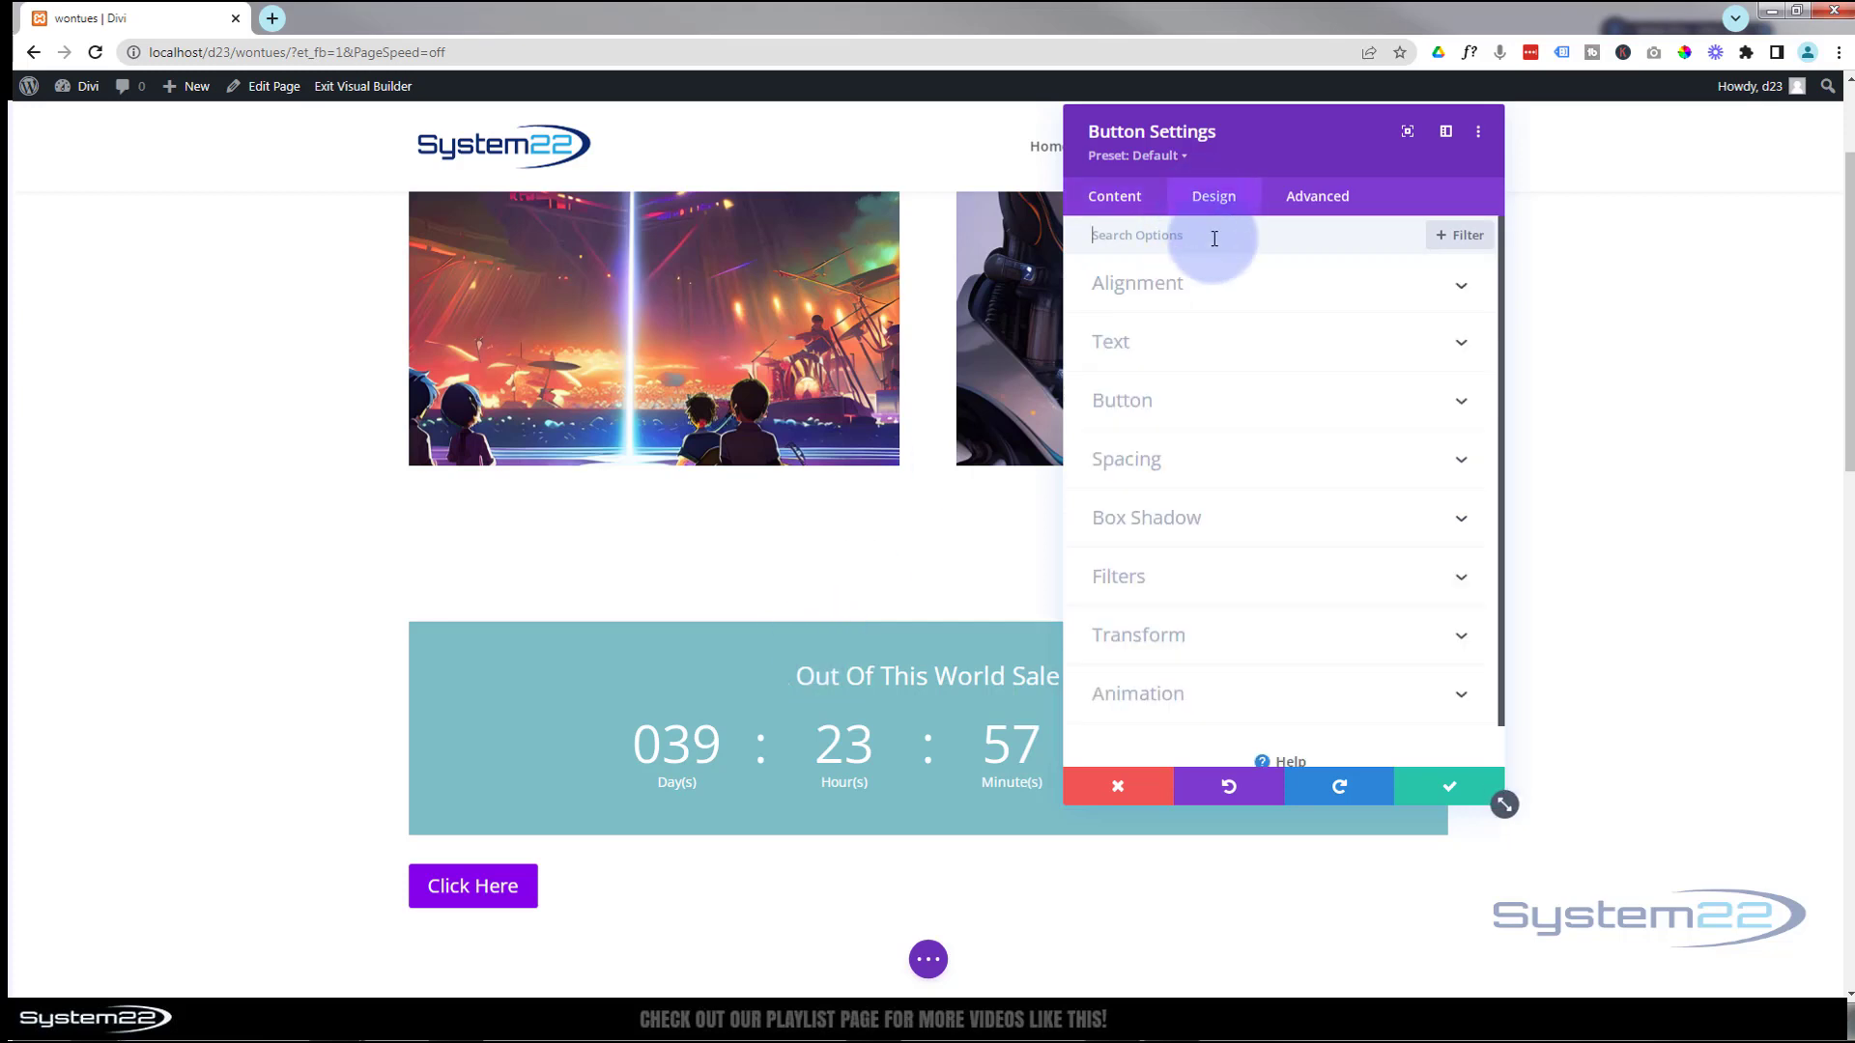
left_click(1256, 357)
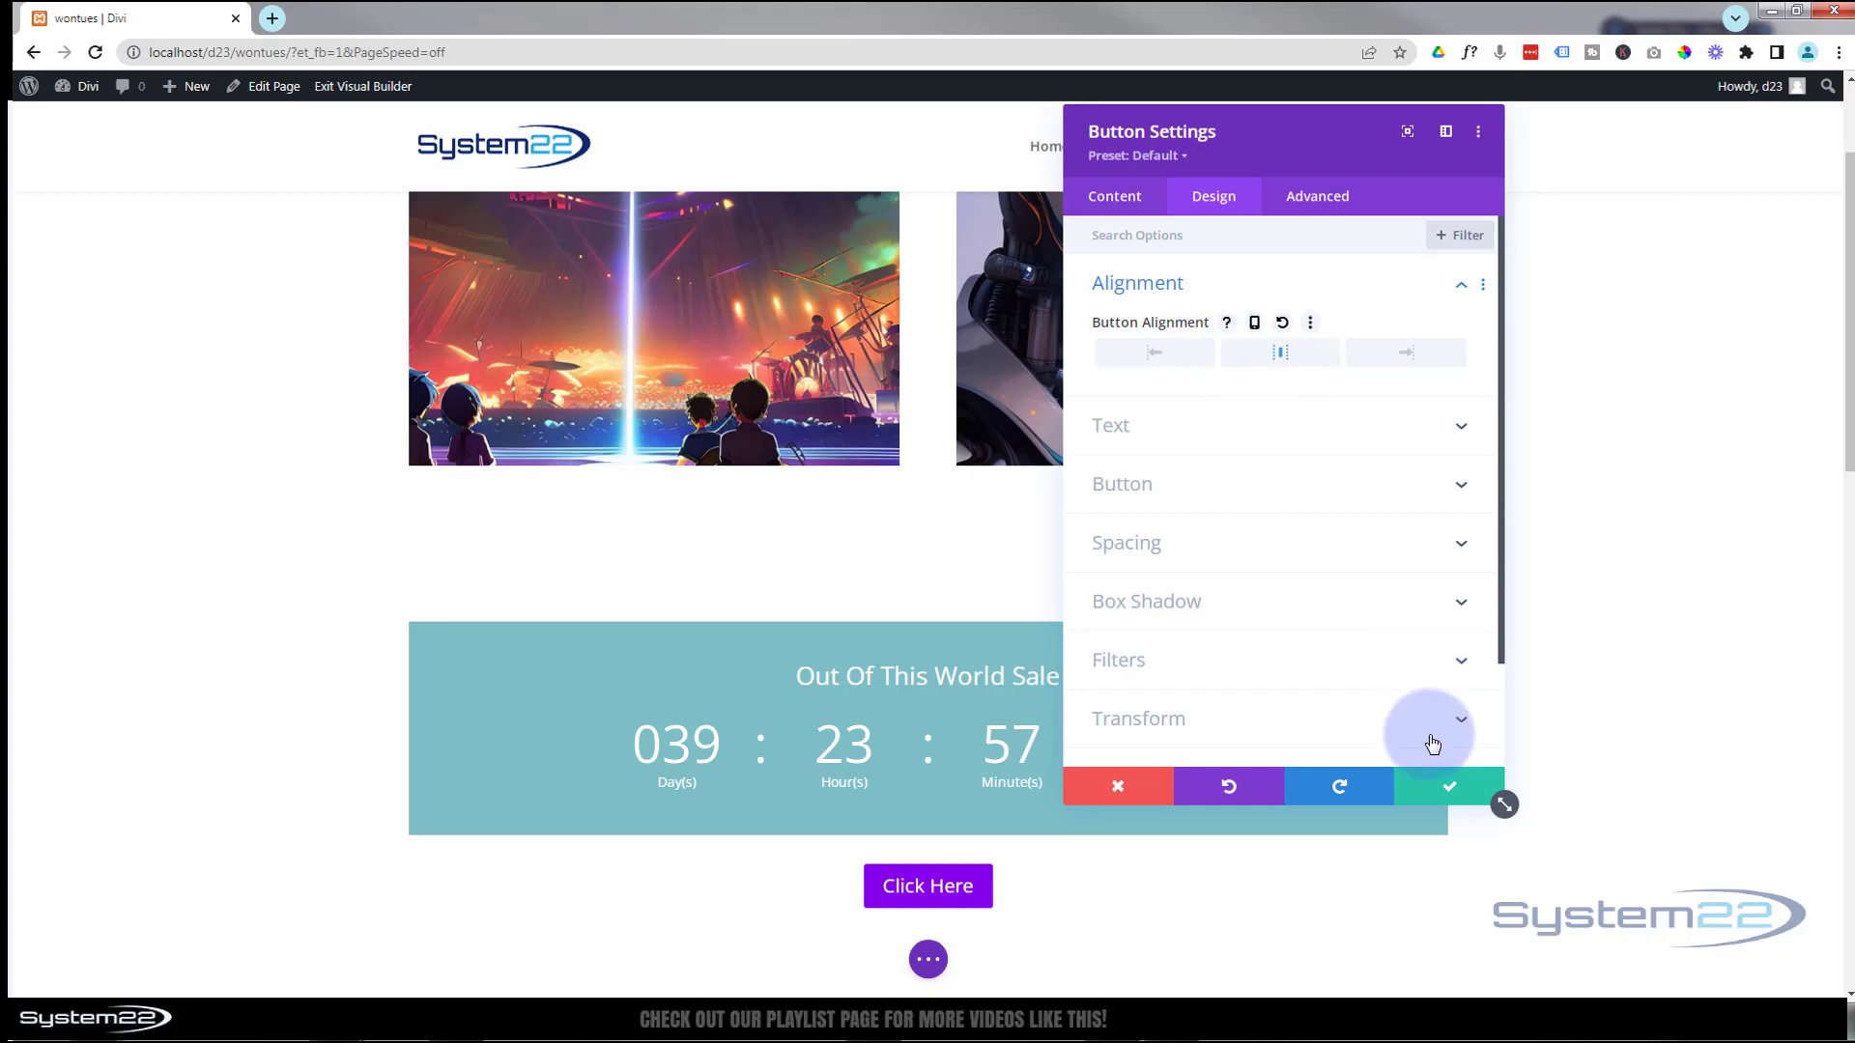
left_click(1453, 790)
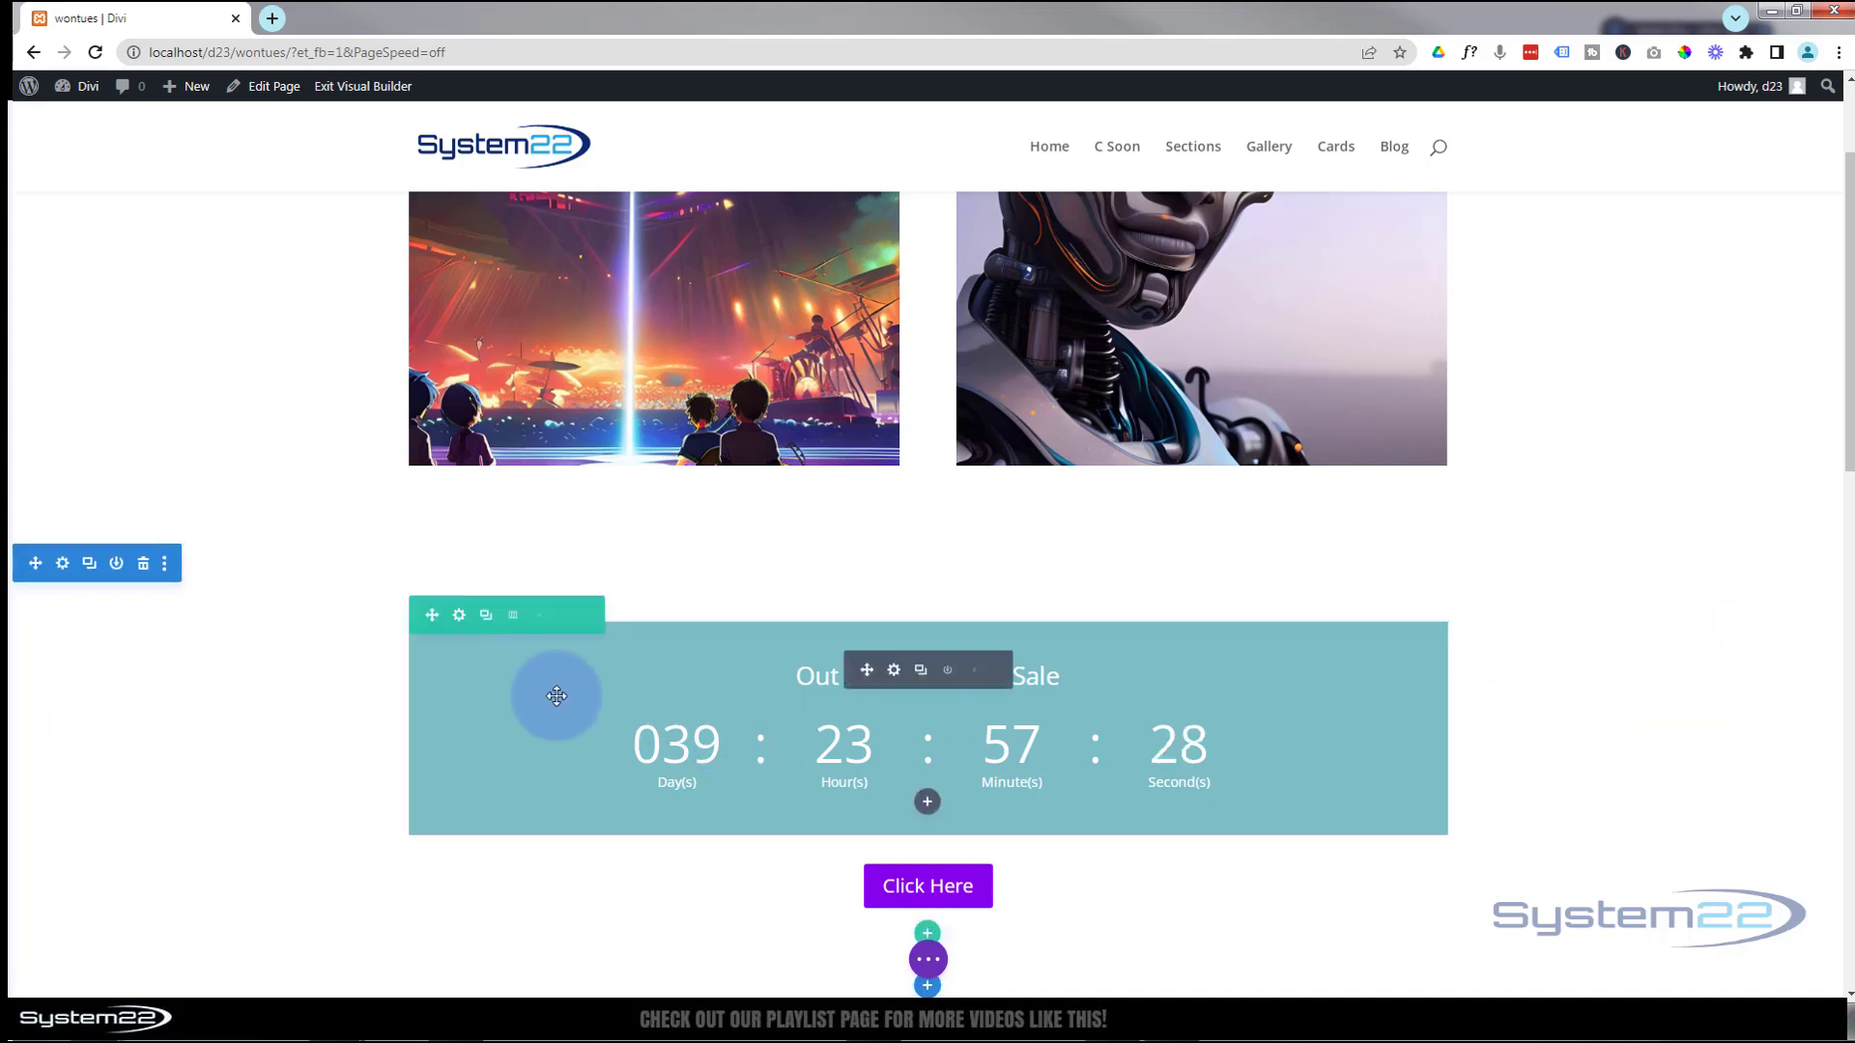
- Set the countdown row's Width and Max Width to 100% and save
left_click(460, 619)
left_click(1215, 203)
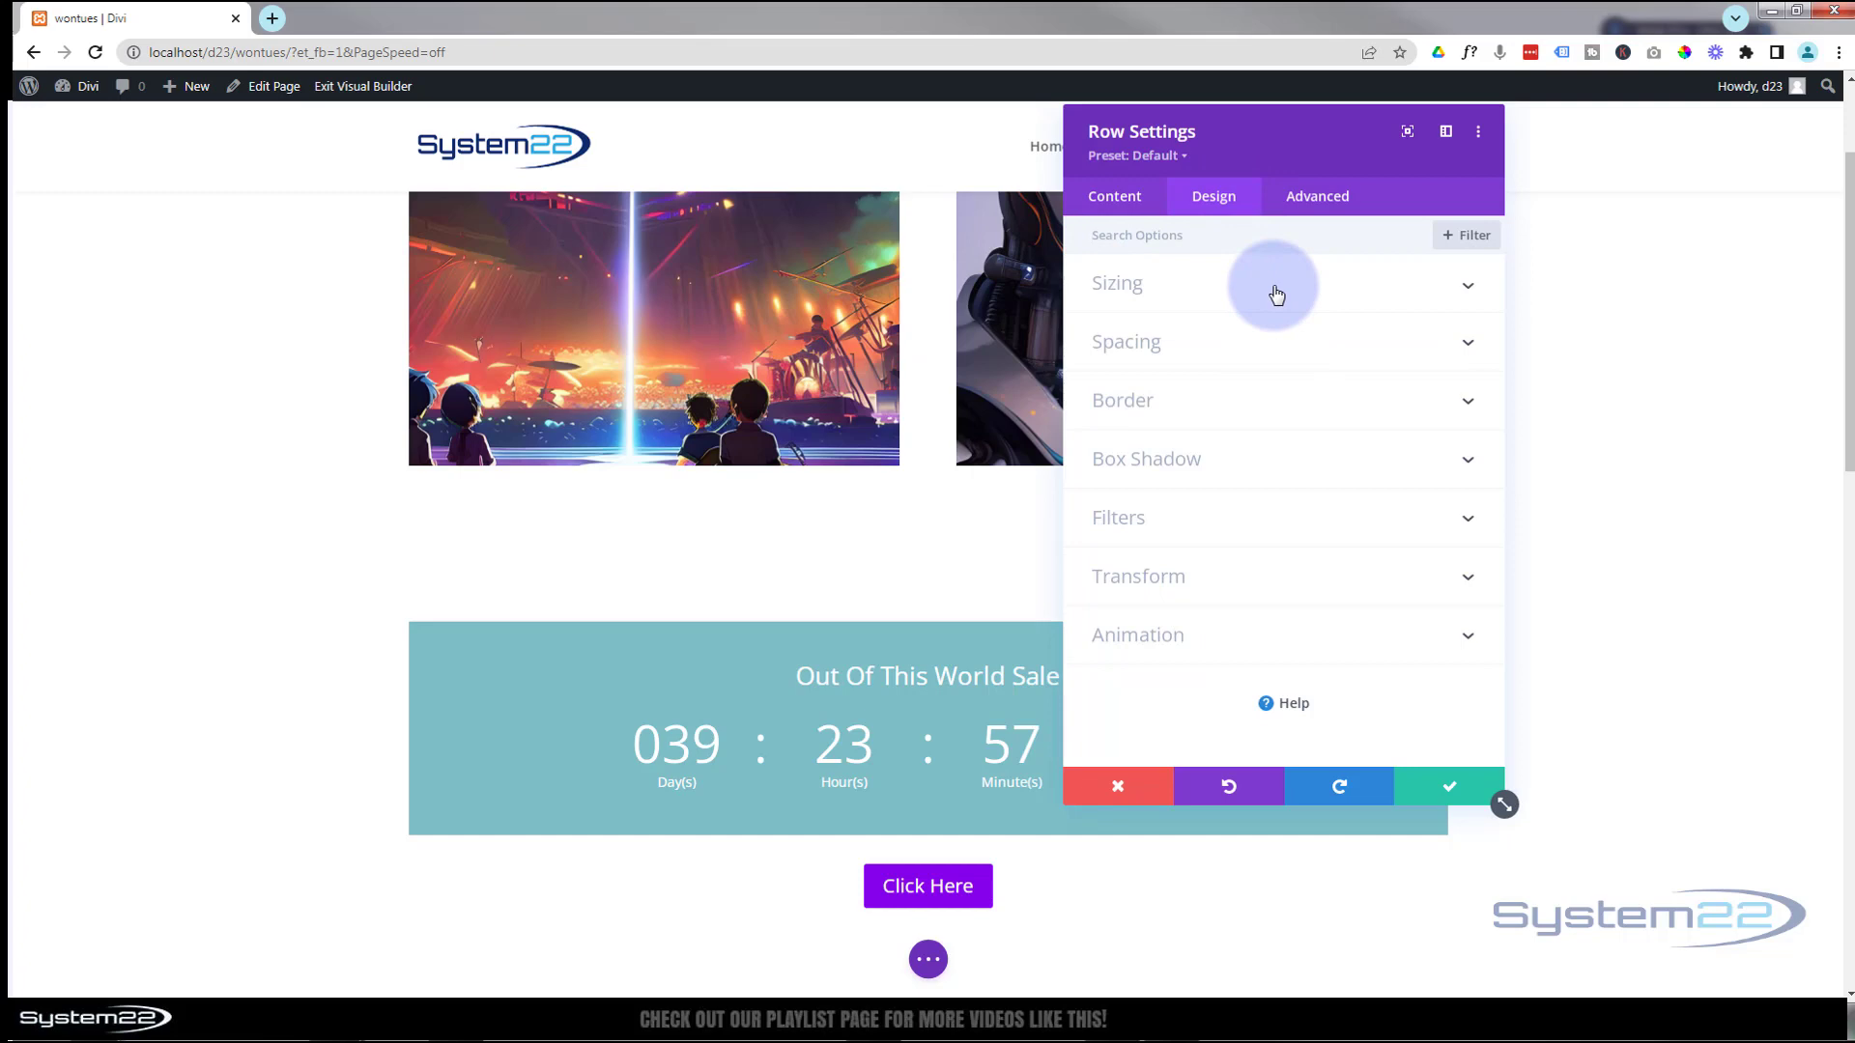
left_click(1276, 290)
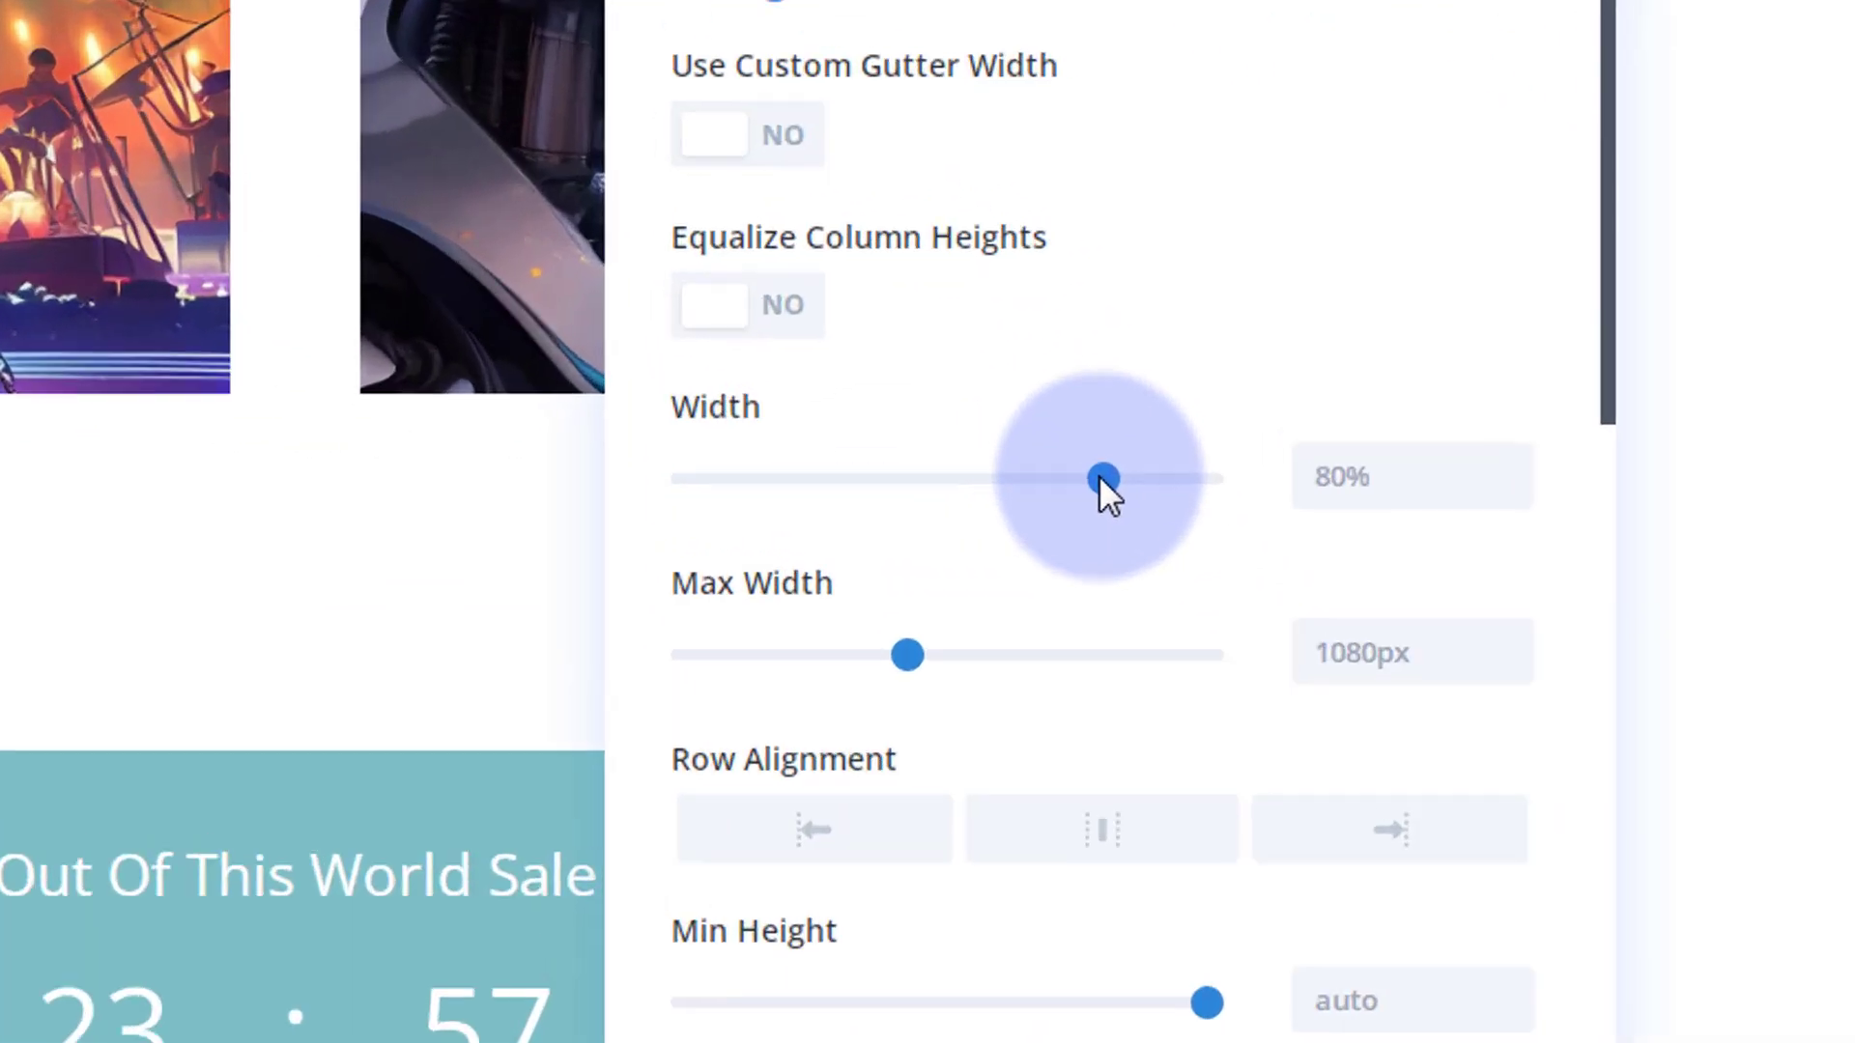
left_click_drag(1280, 503, 1230, 480)
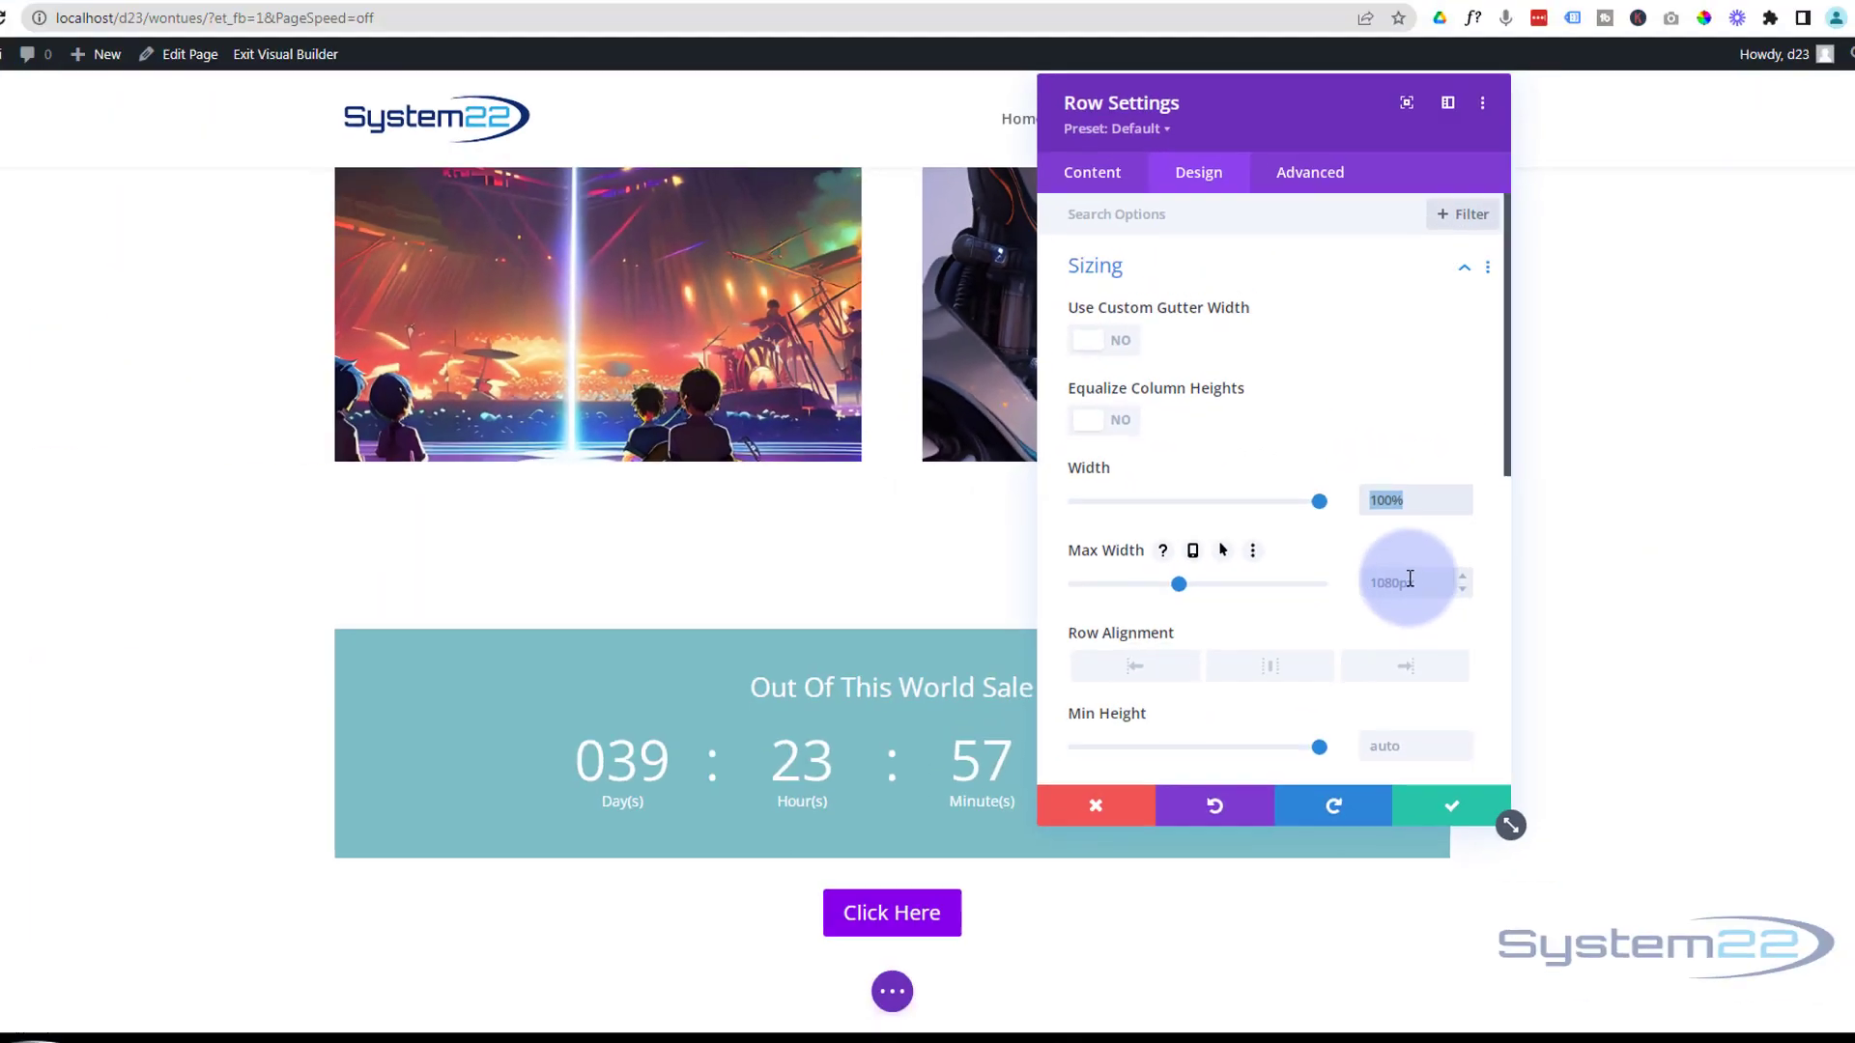
left_click(1275, 694)
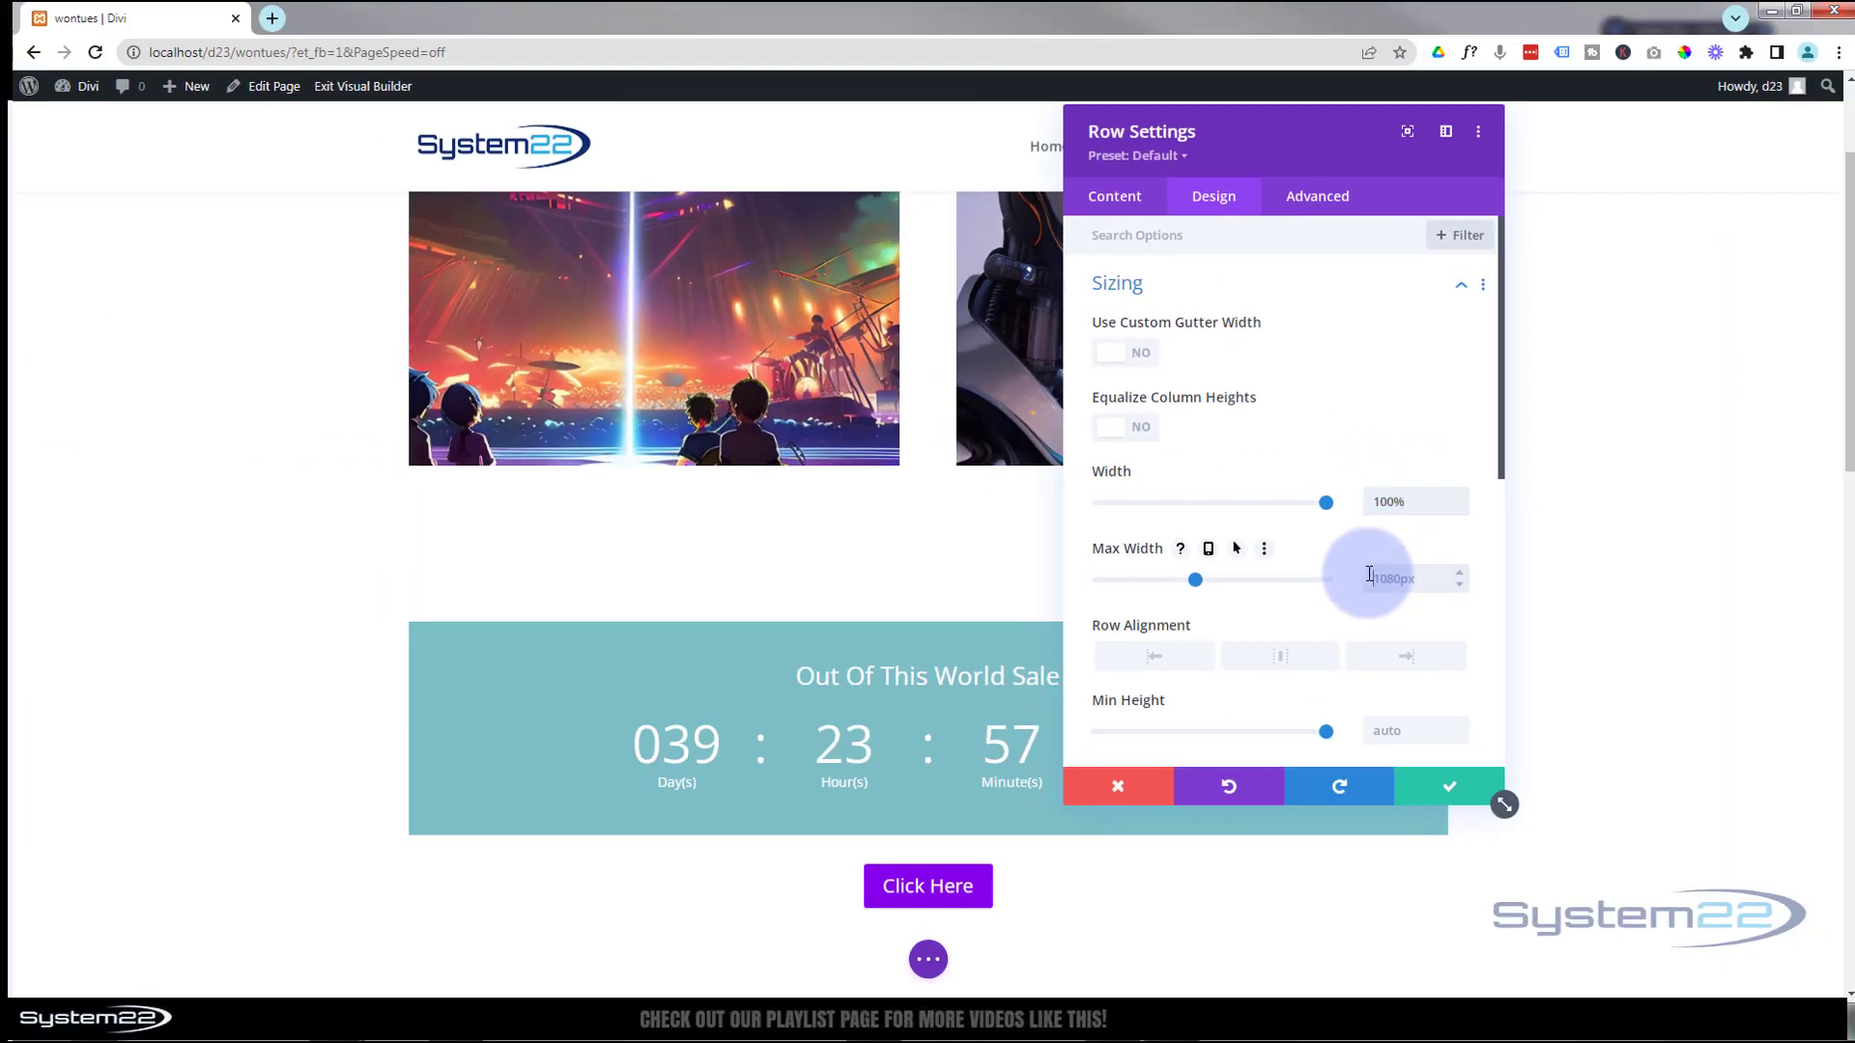
type("100%")
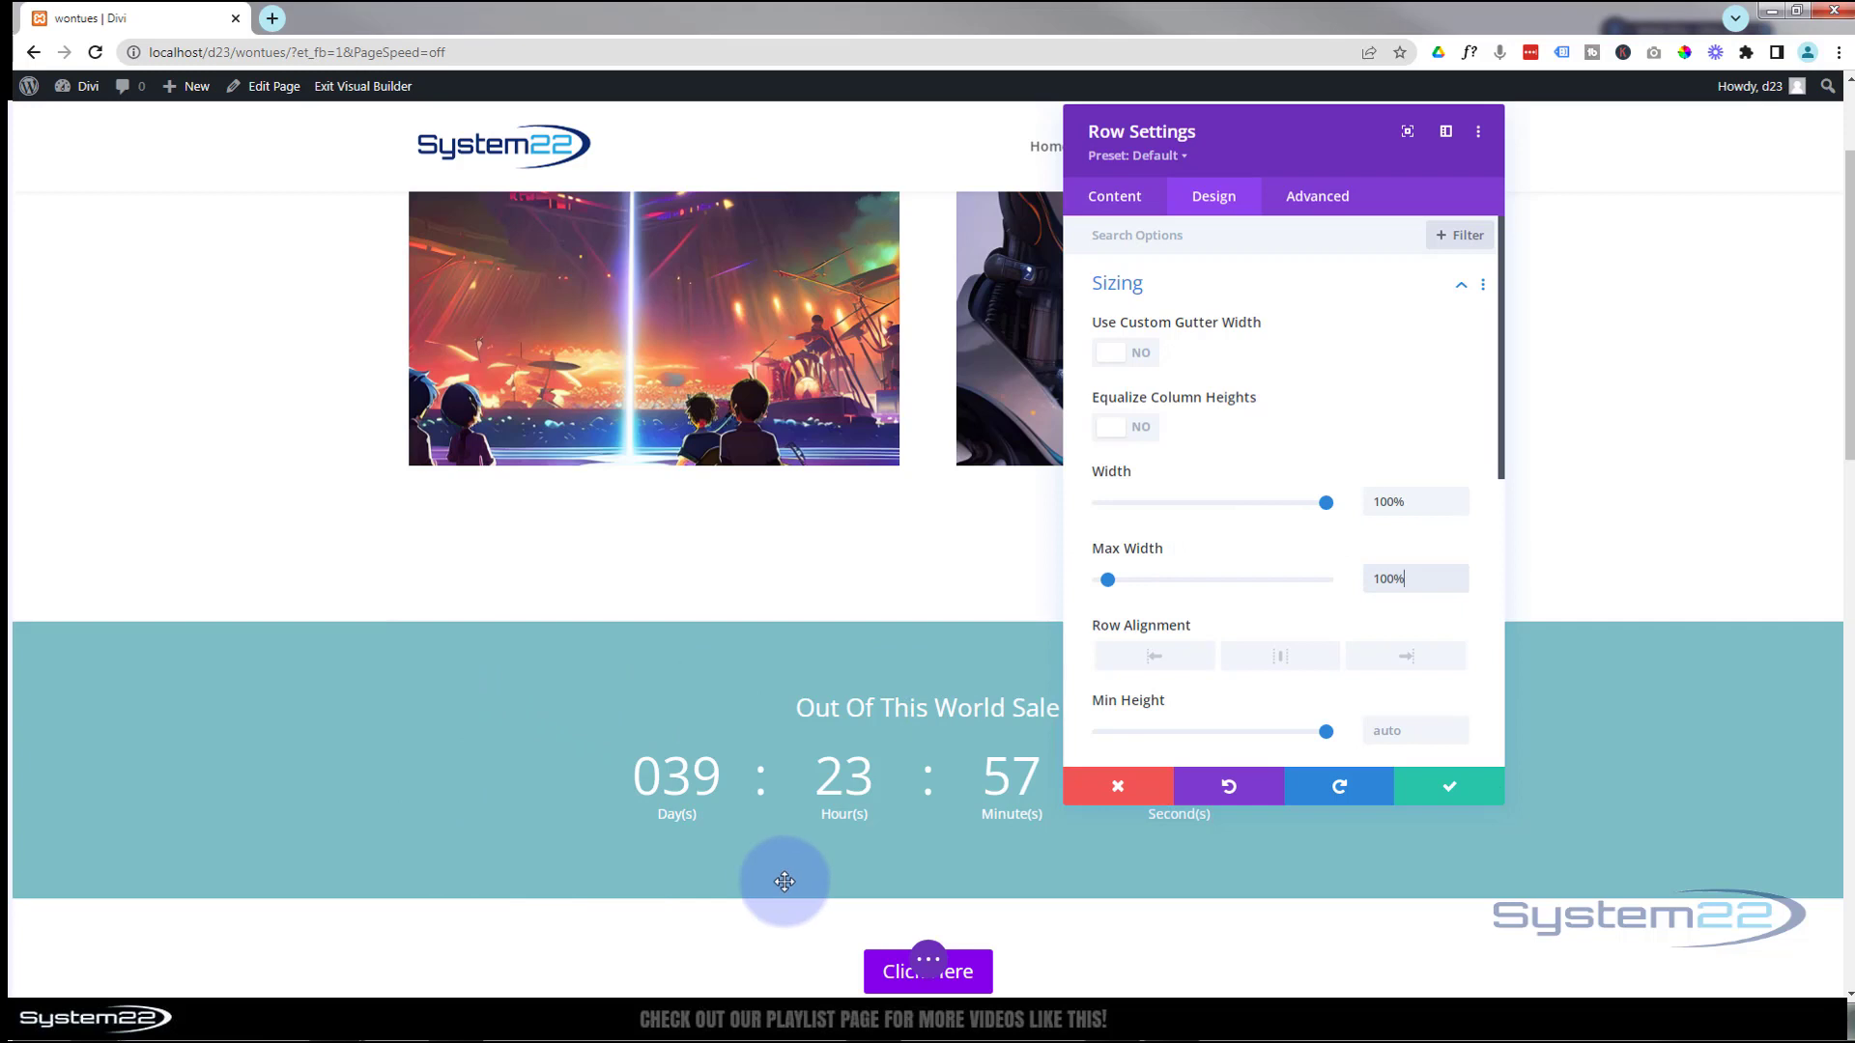
scroll(660, 773, "down", 2)
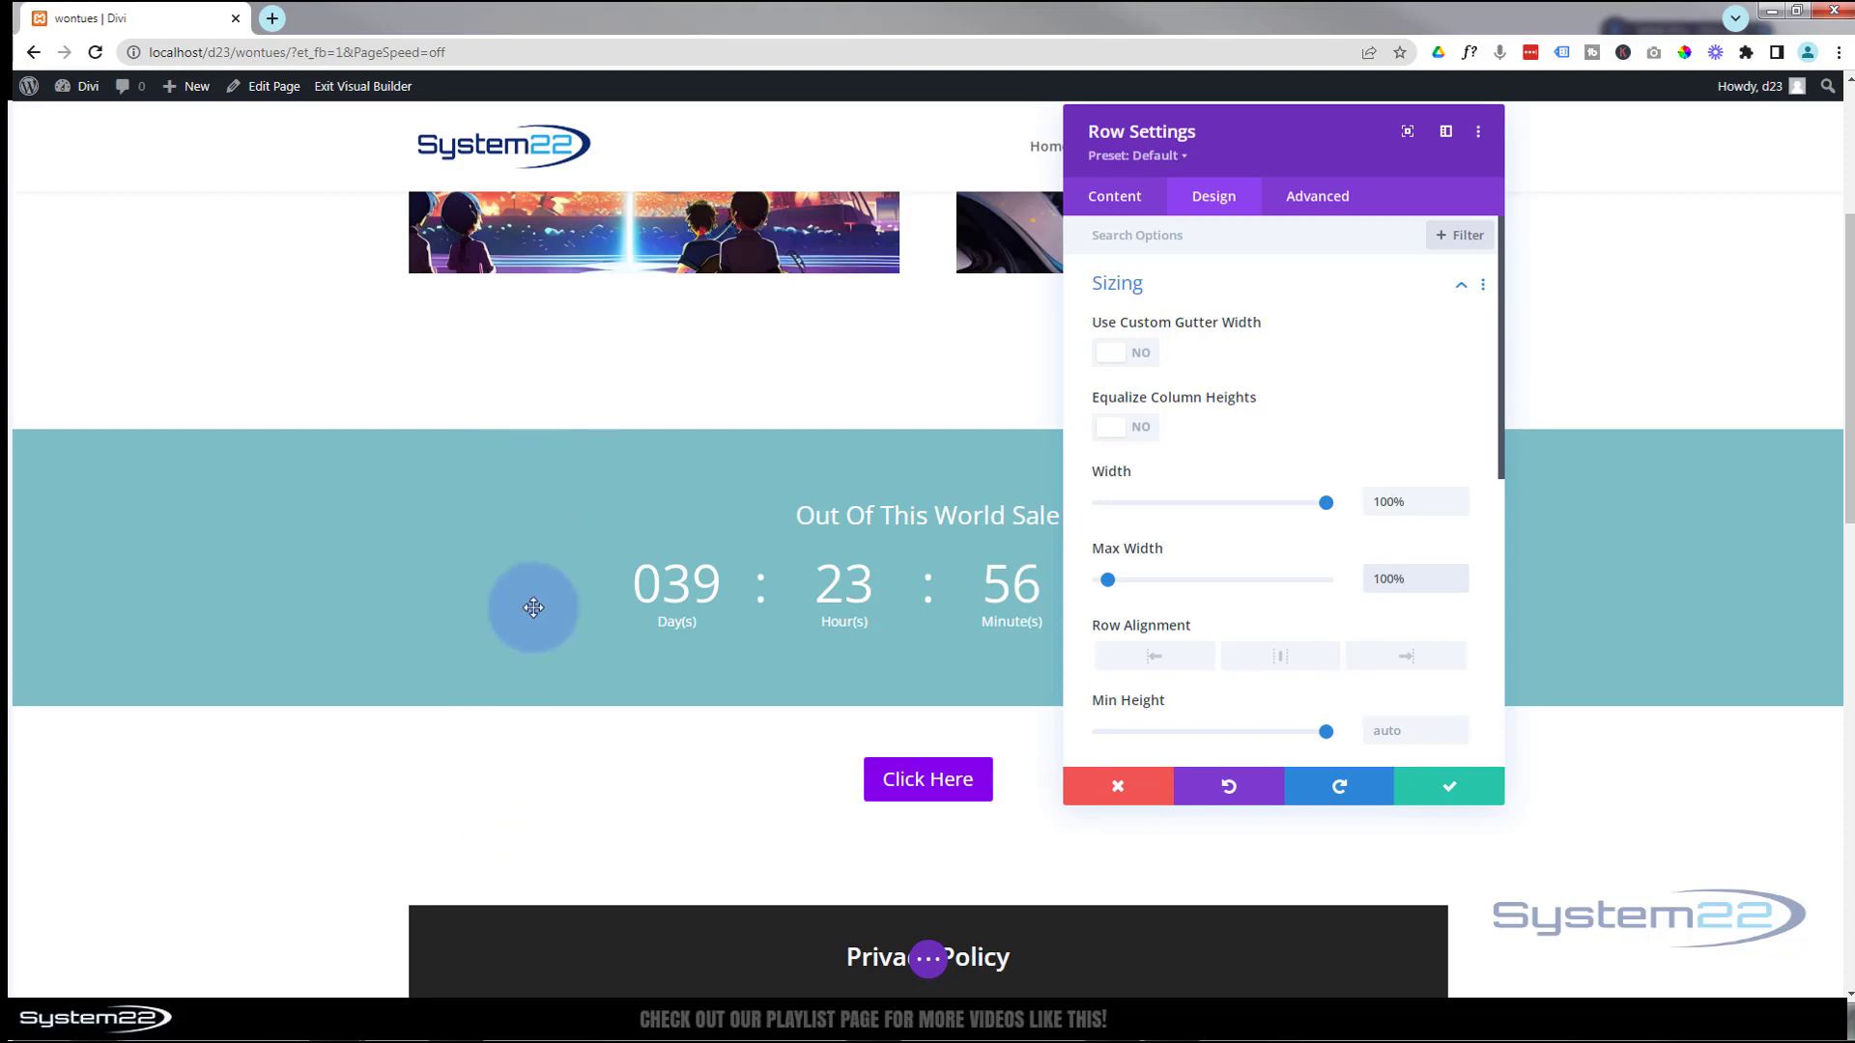
left_click(1447, 790)
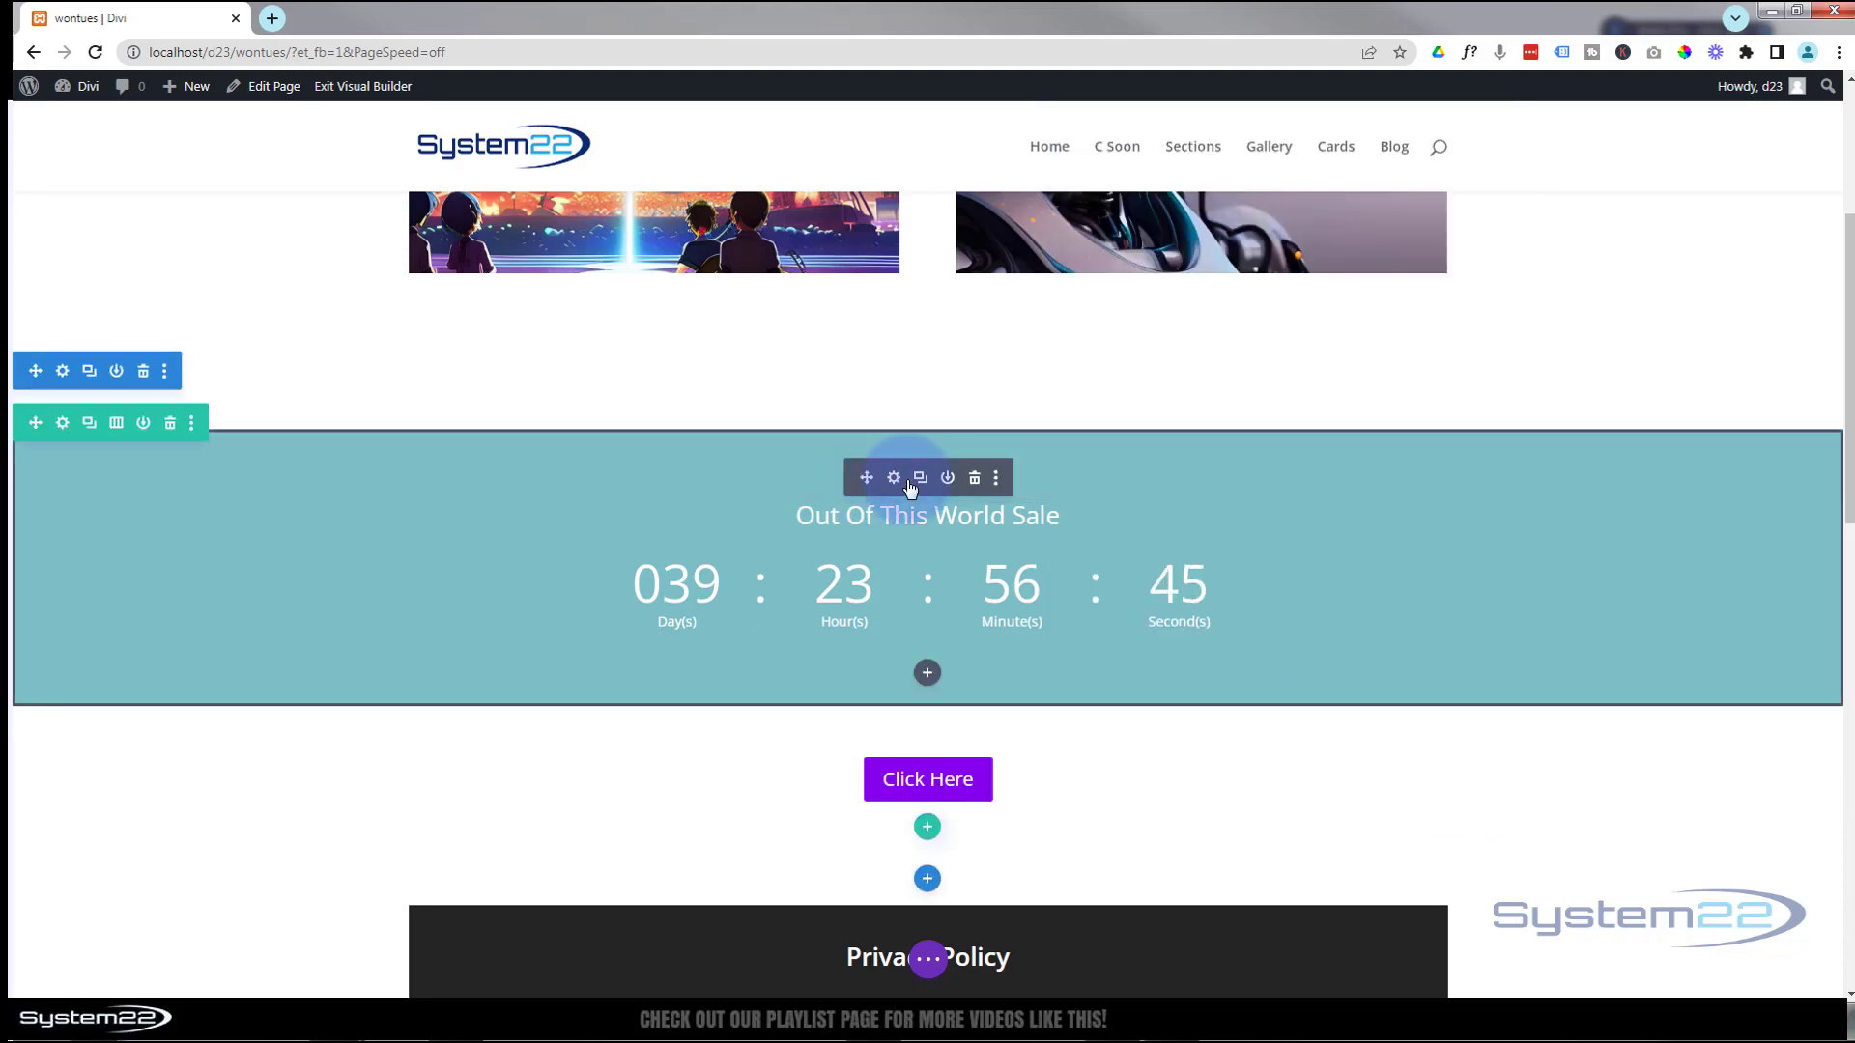
- Delete the countdown timer's teal background colour and save the module
left_click(894, 480)
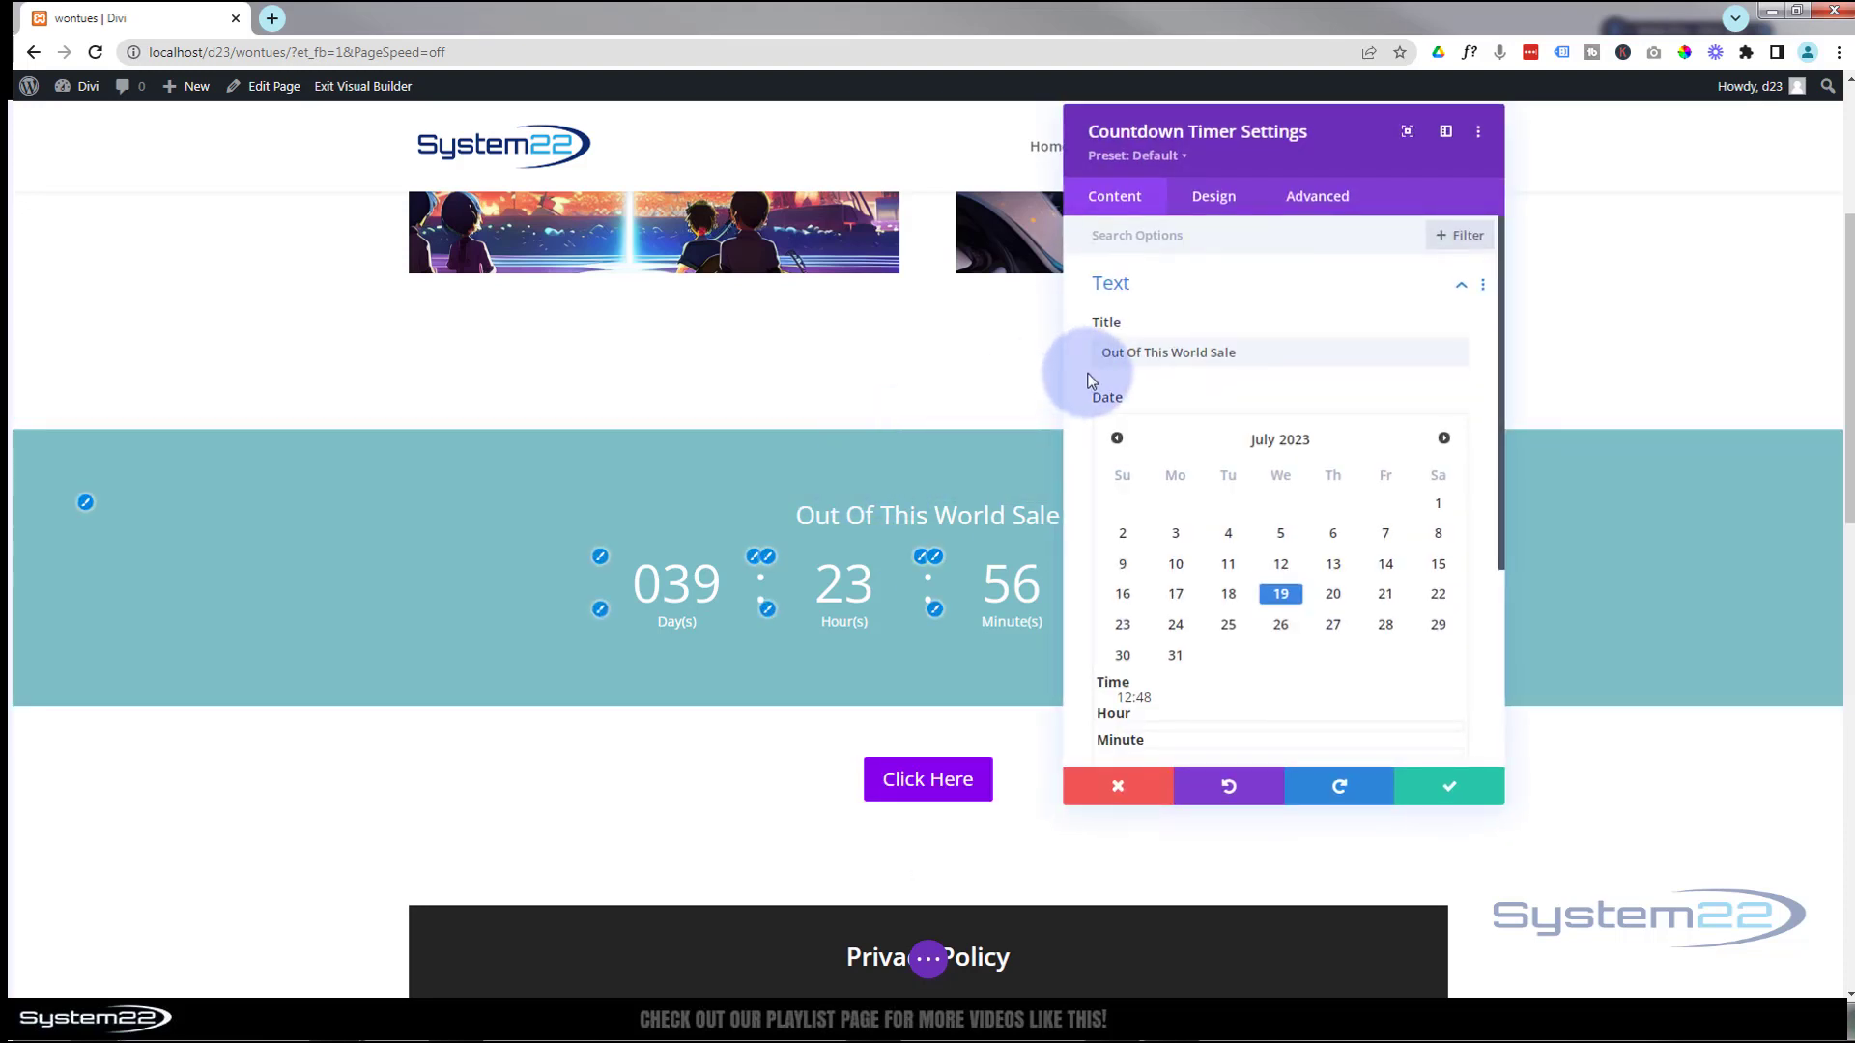
scroll(1149, 324, "down", 5)
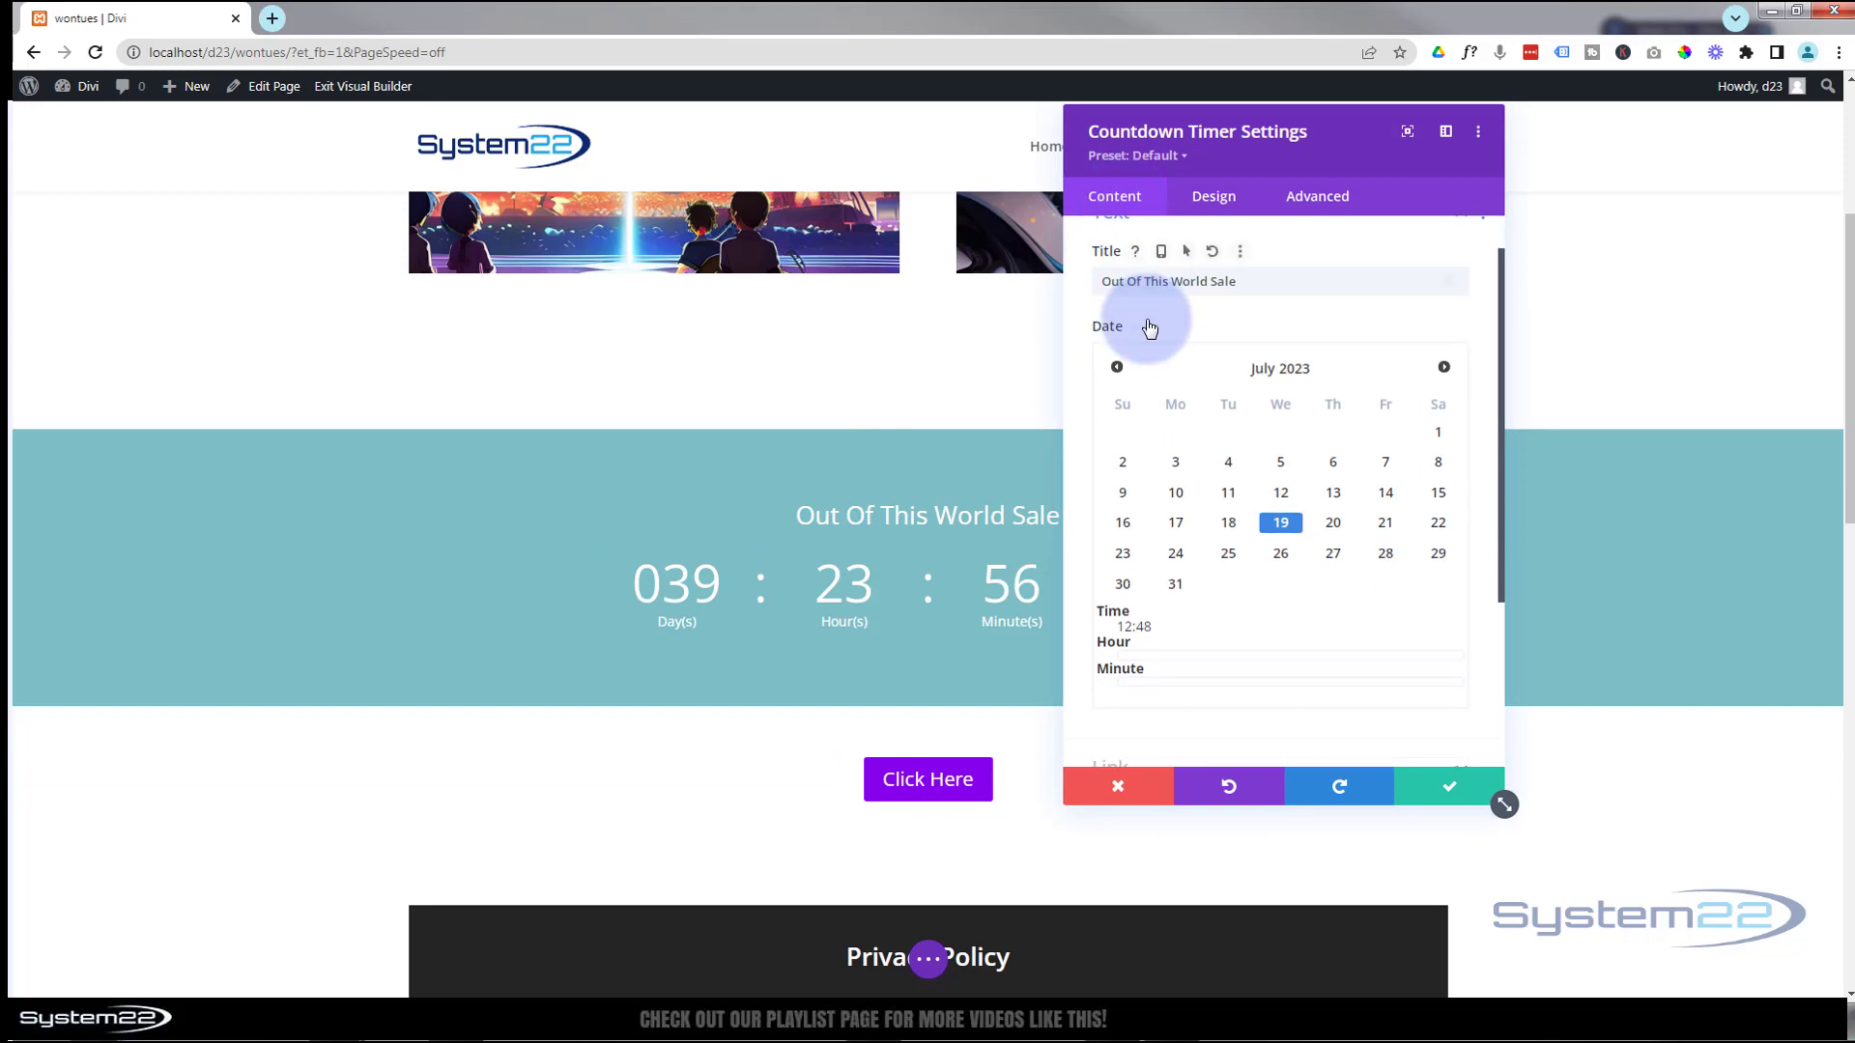
left_click(1224, 605)
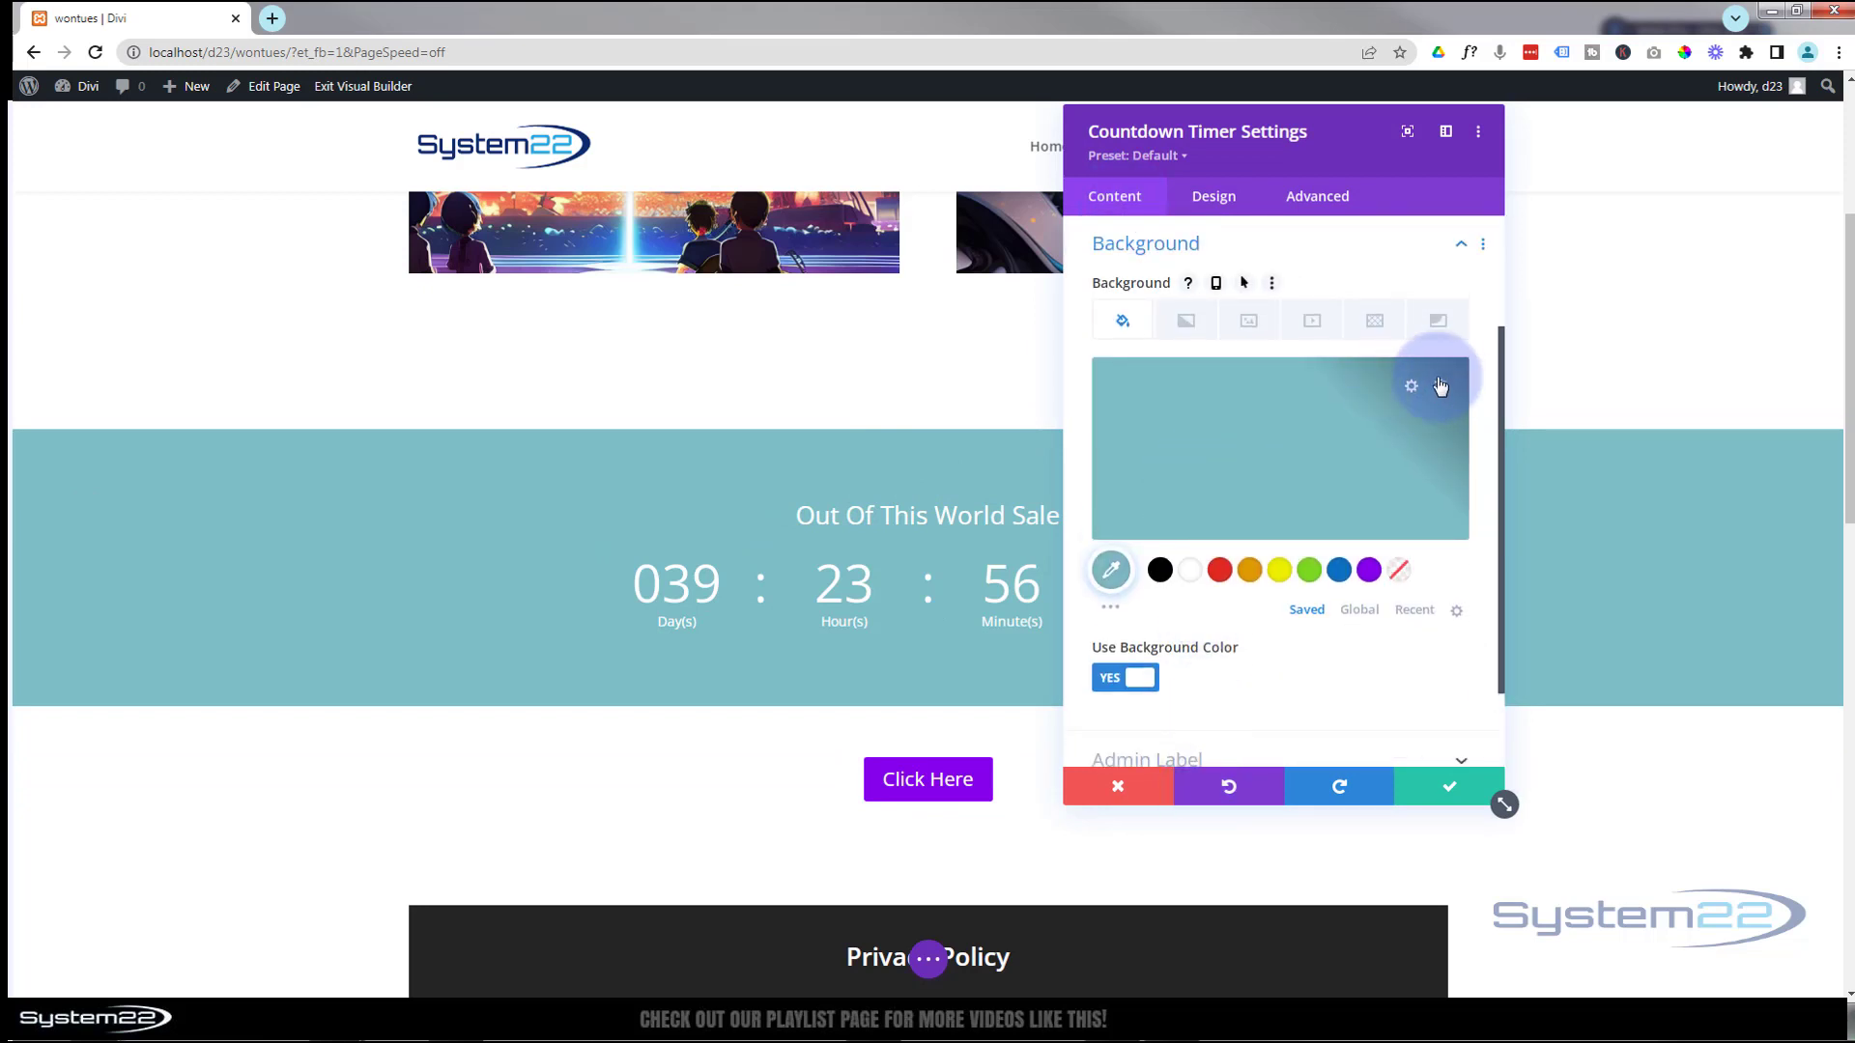
left_click(1440, 390)
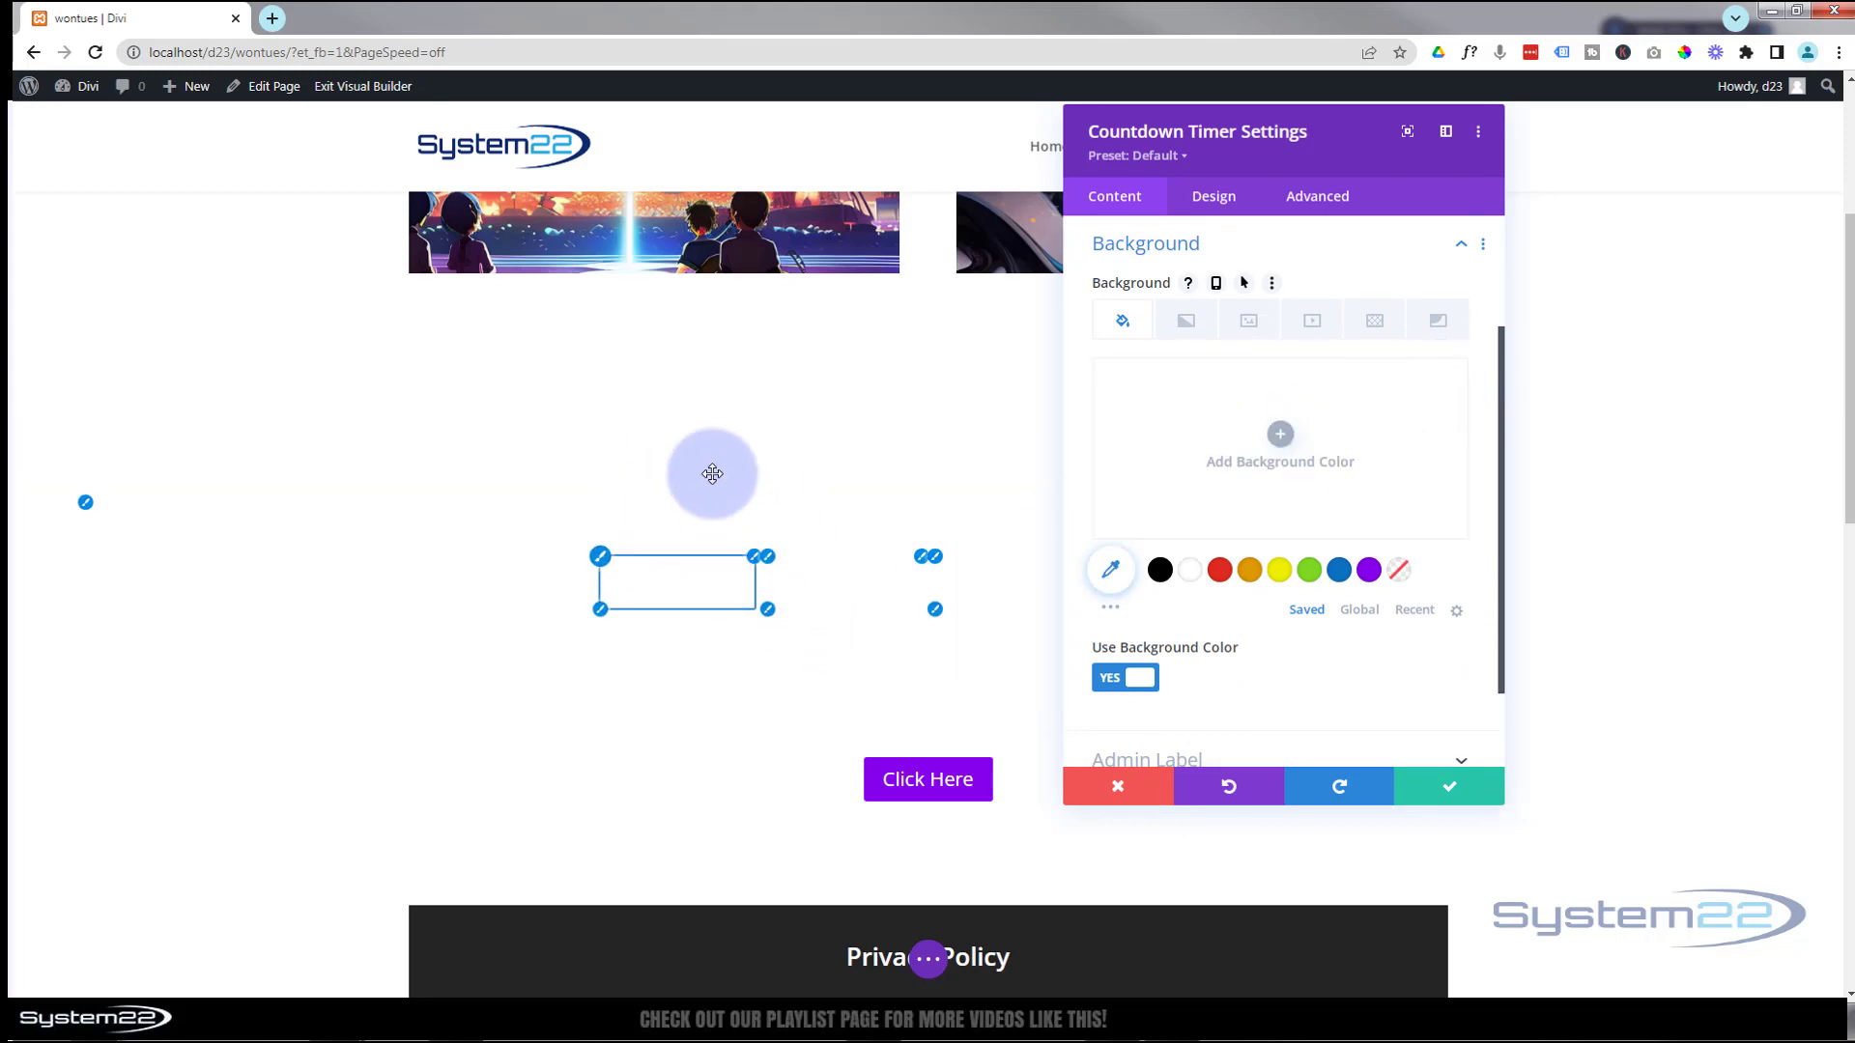
left_click(1447, 786)
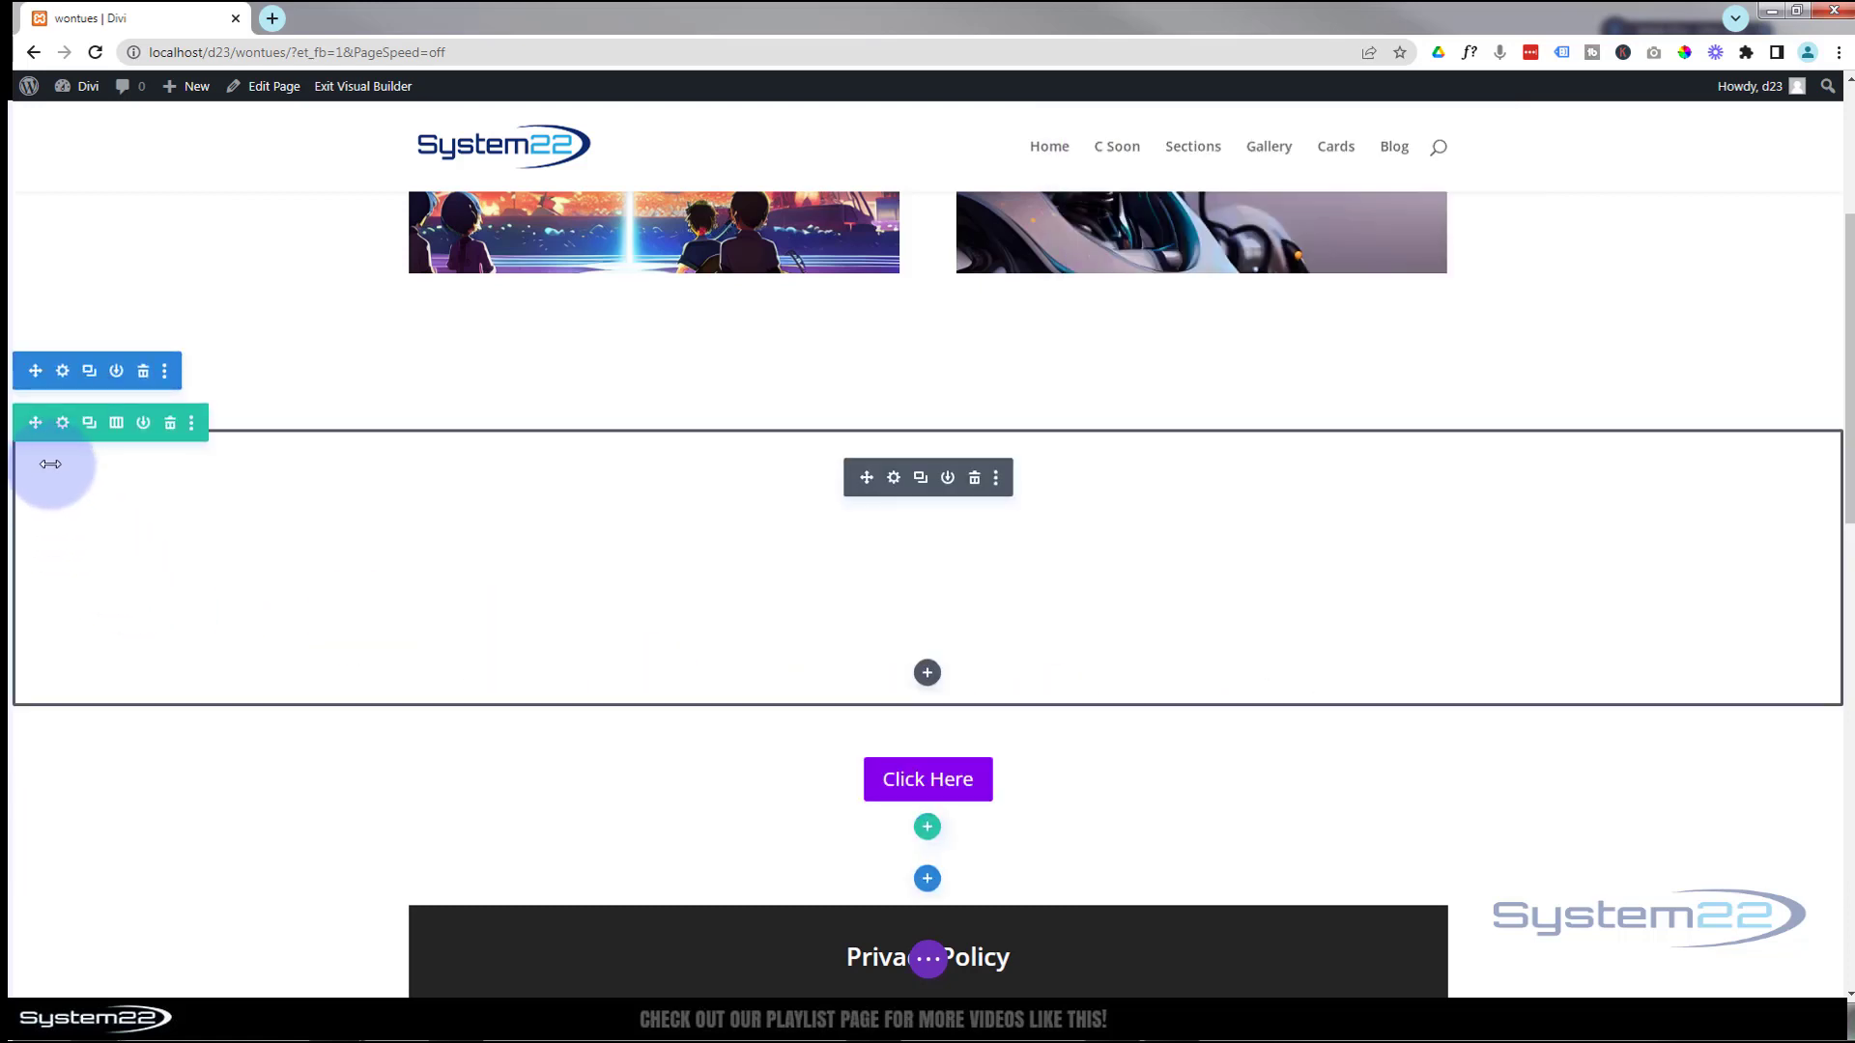
- Set the row's background image to the space-with-planets picture from the media library
left_click(64, 426)
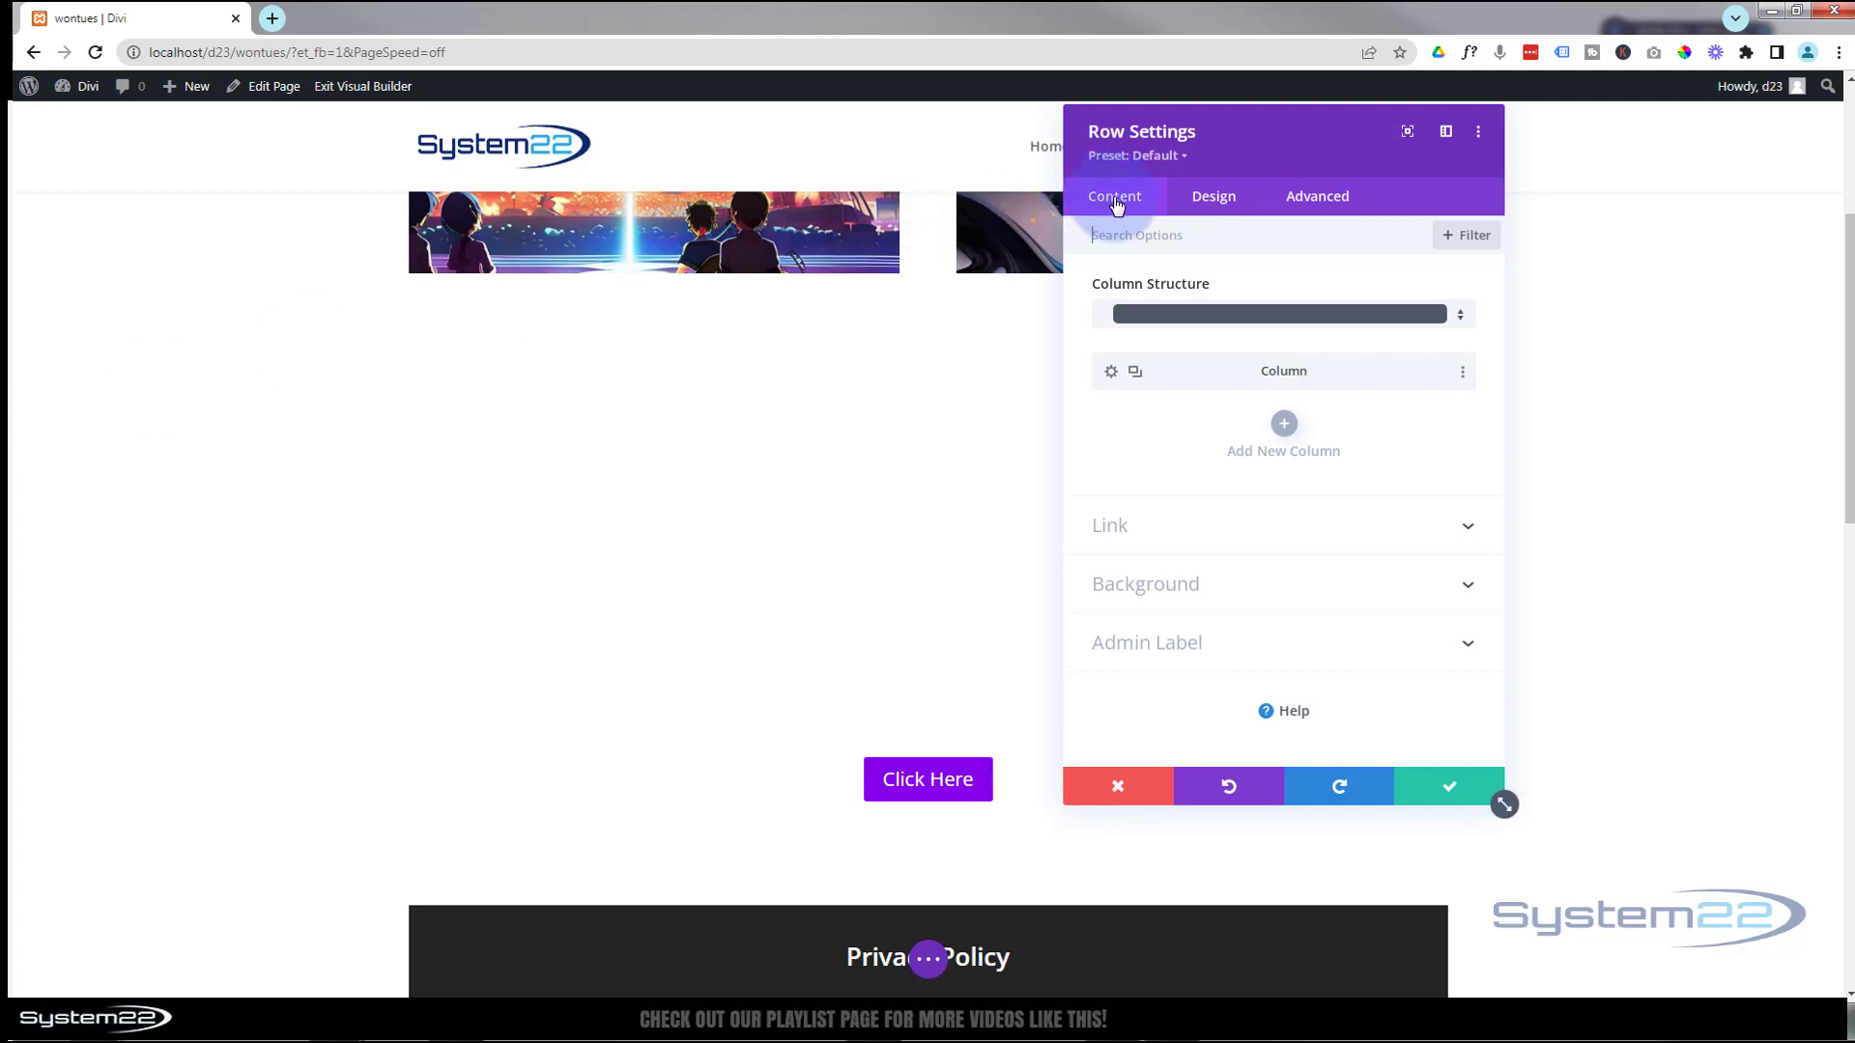
left_click(1220, 596)
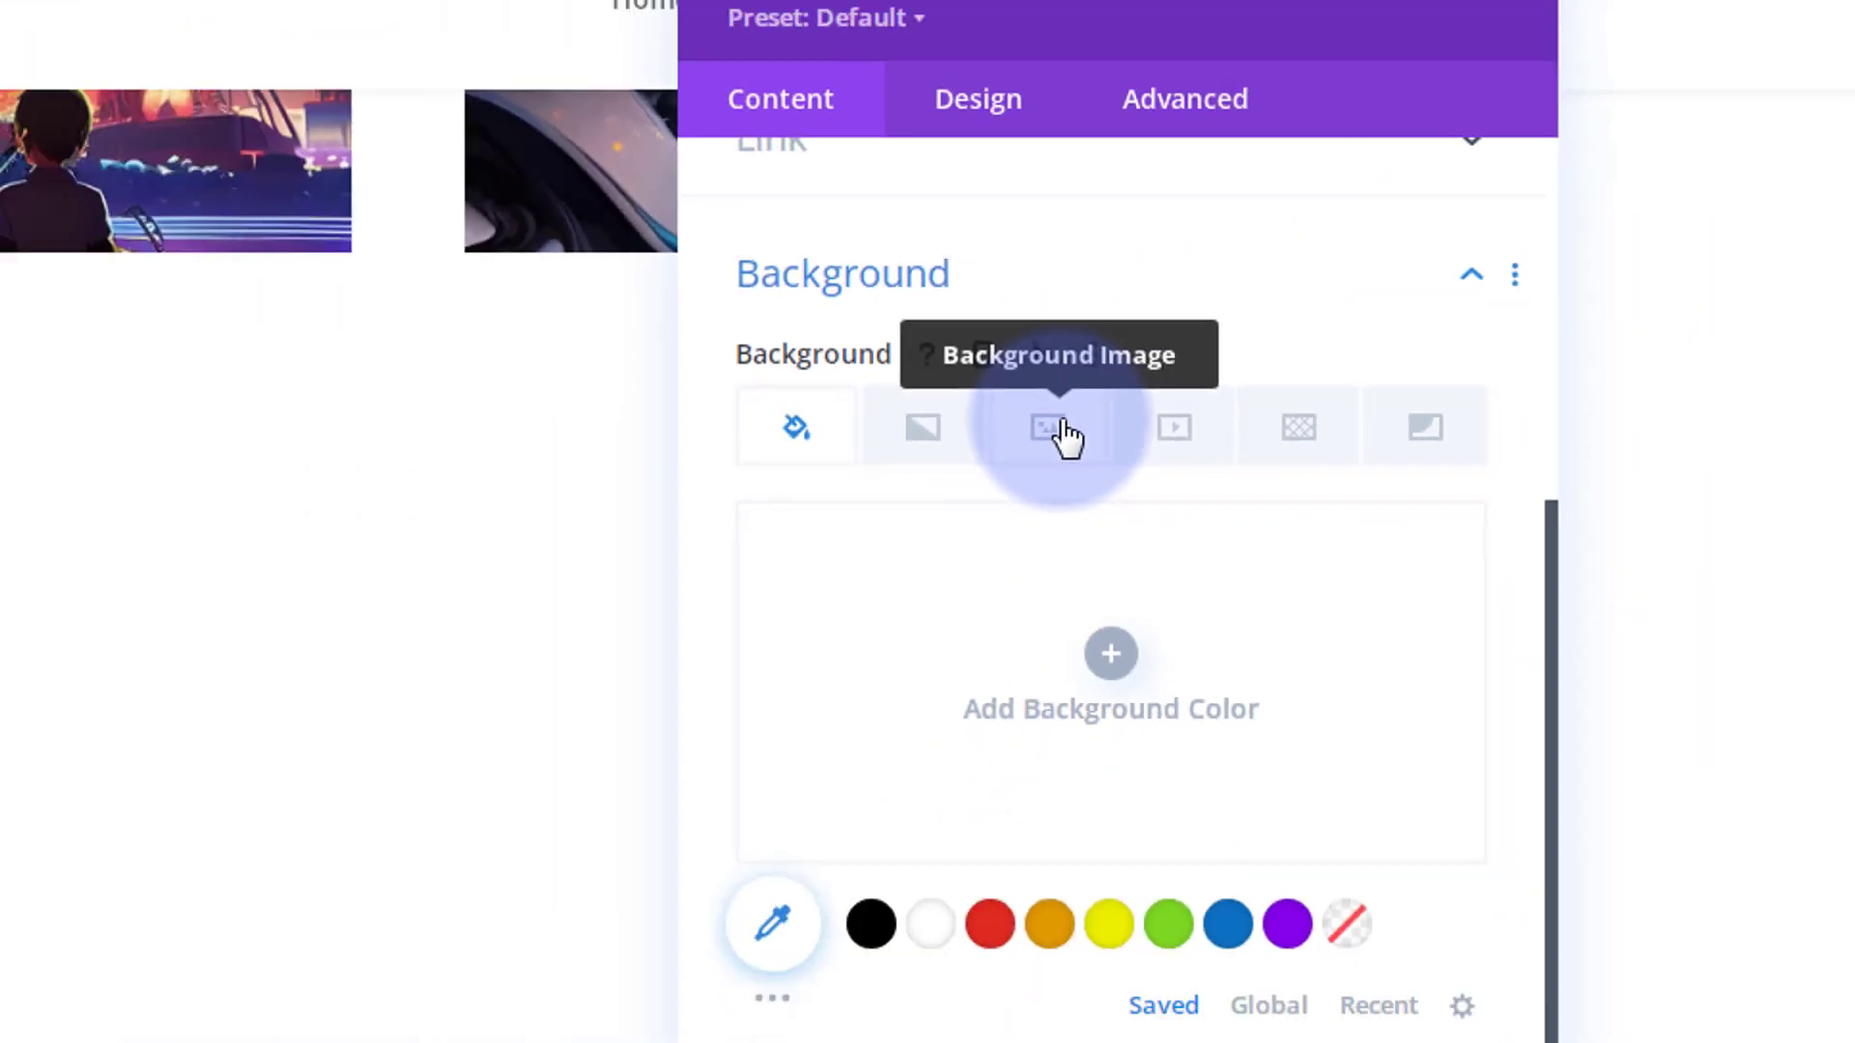
left_click(787, 512)
left_click(1294, 458)
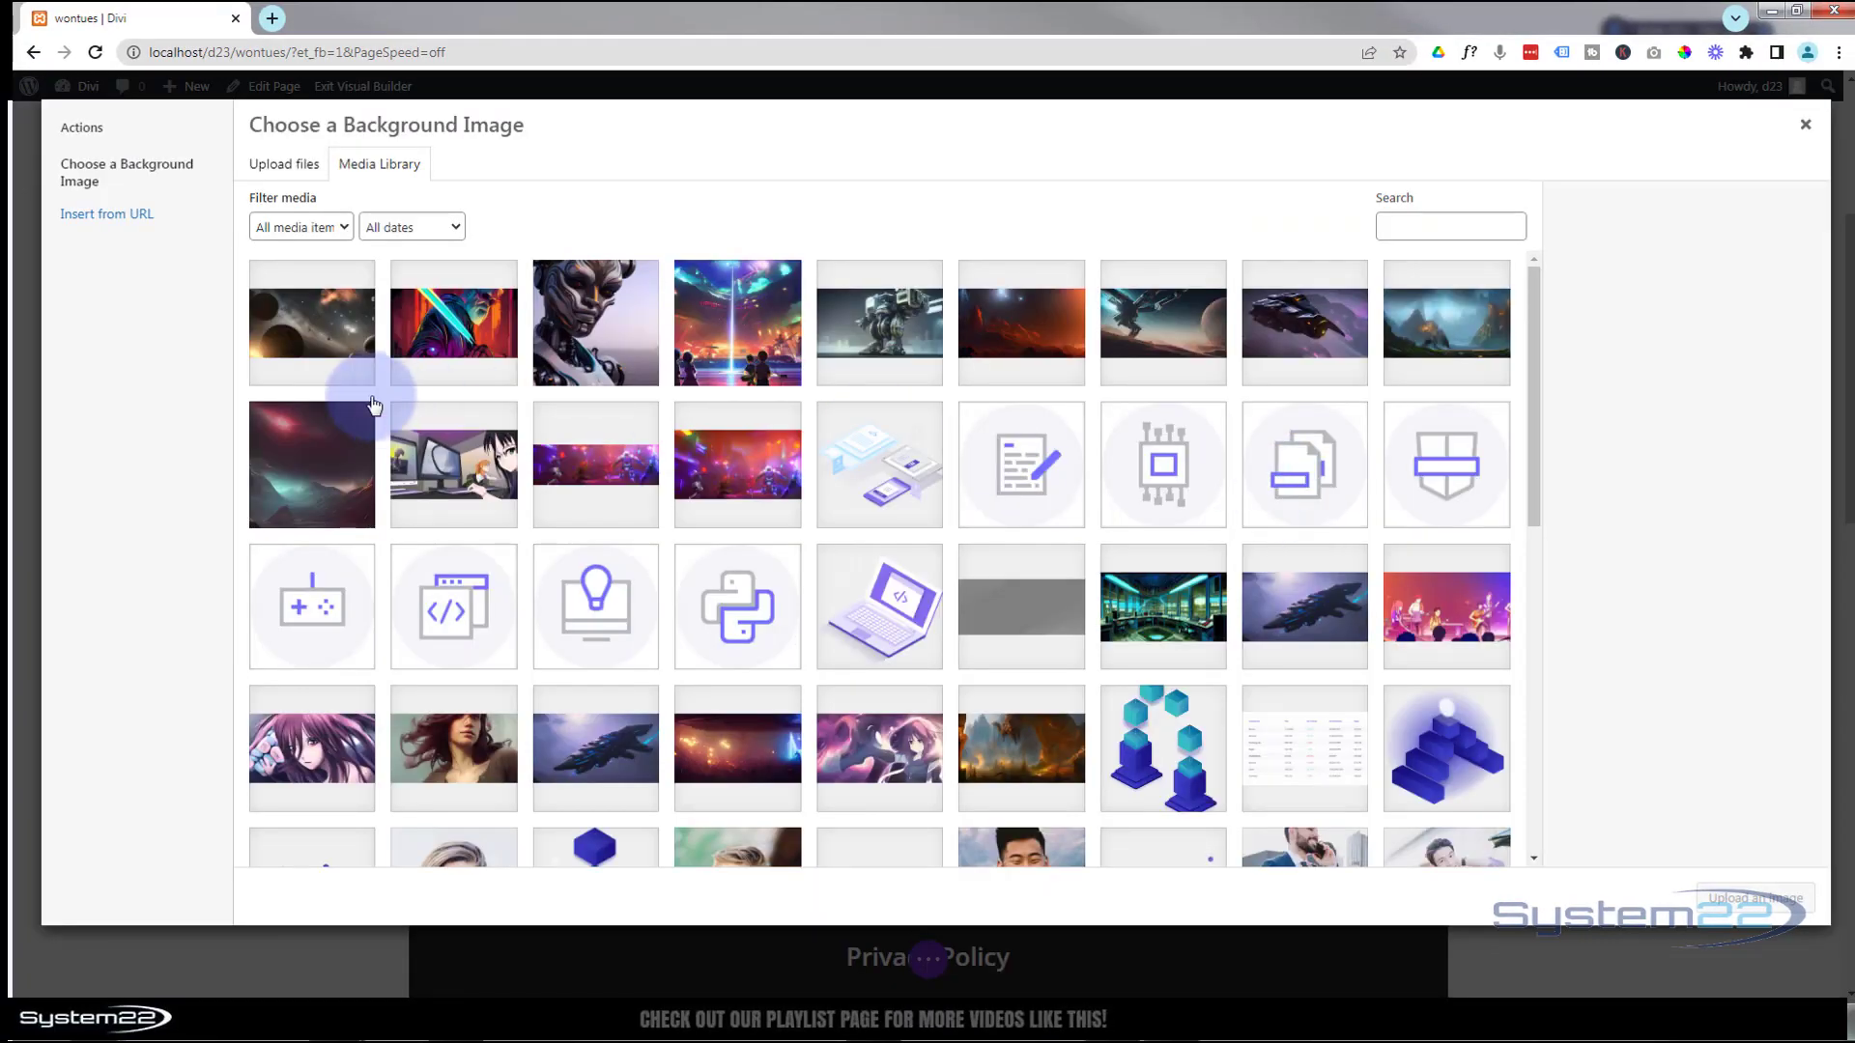
left_click(359, 359)
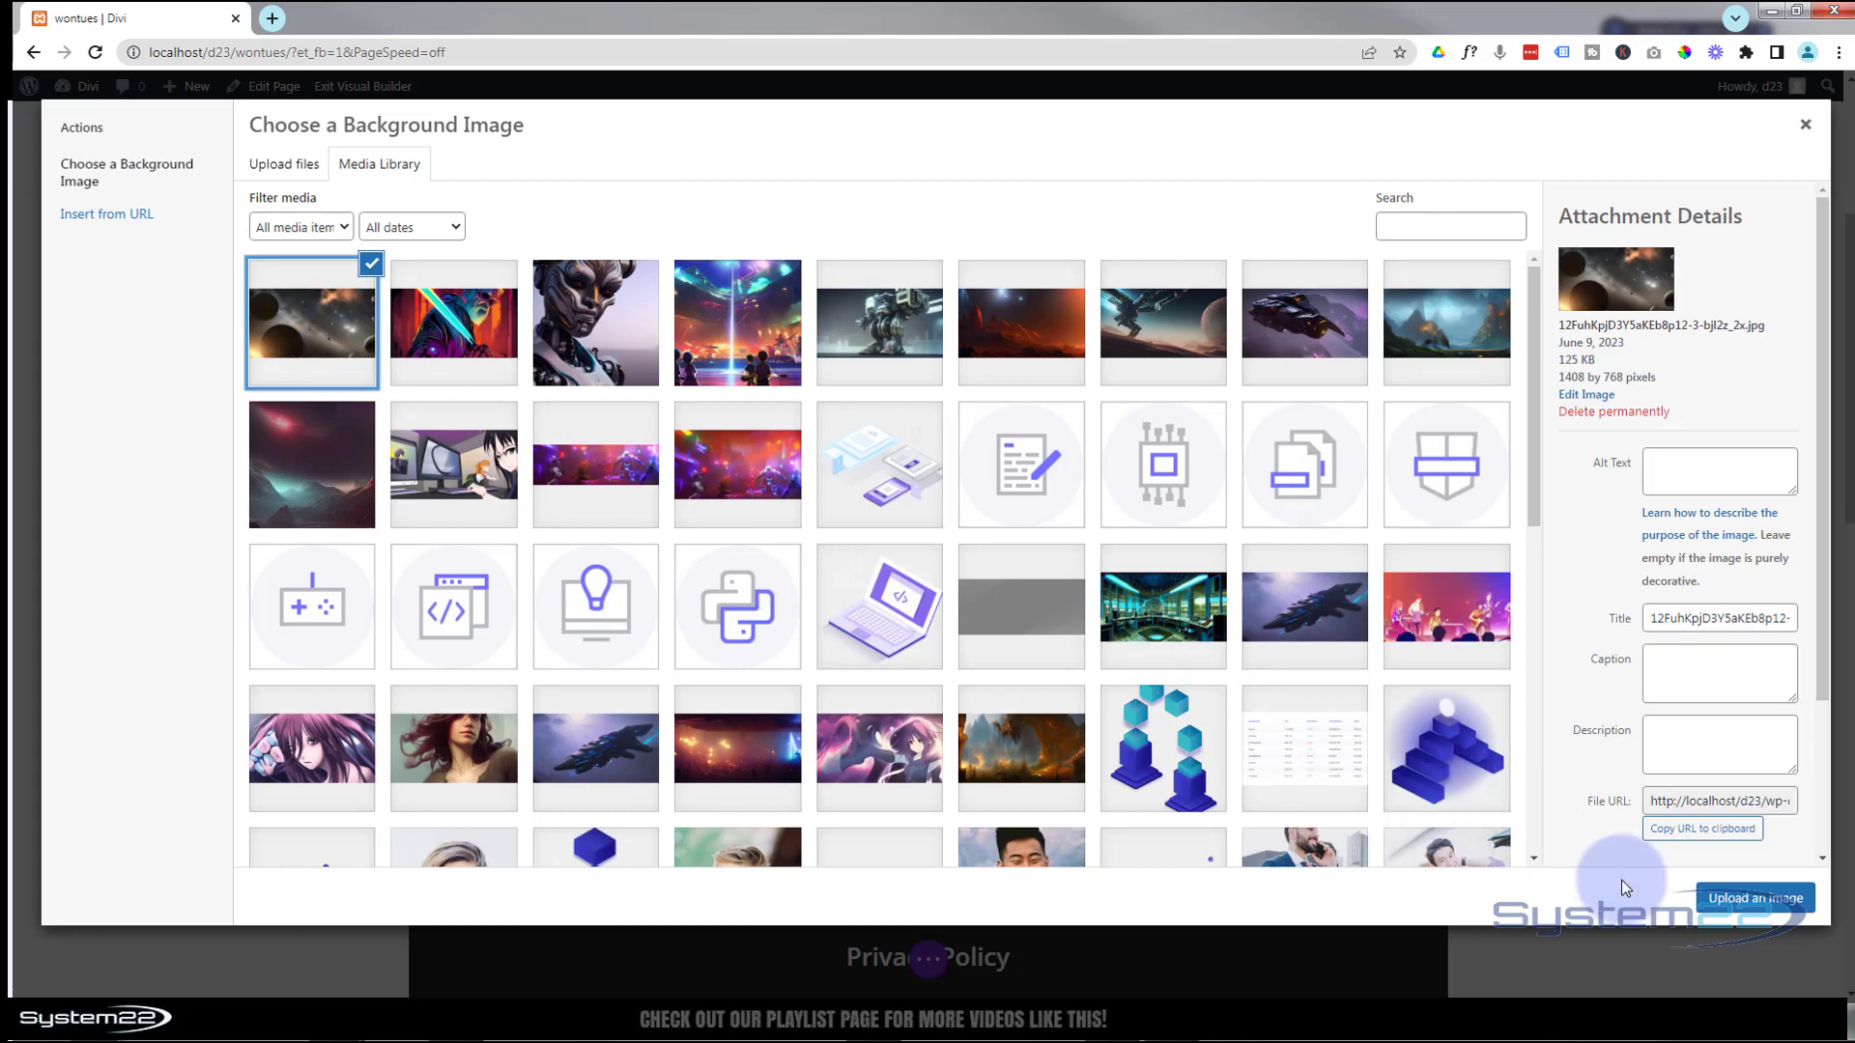
left_click(1755, 898)
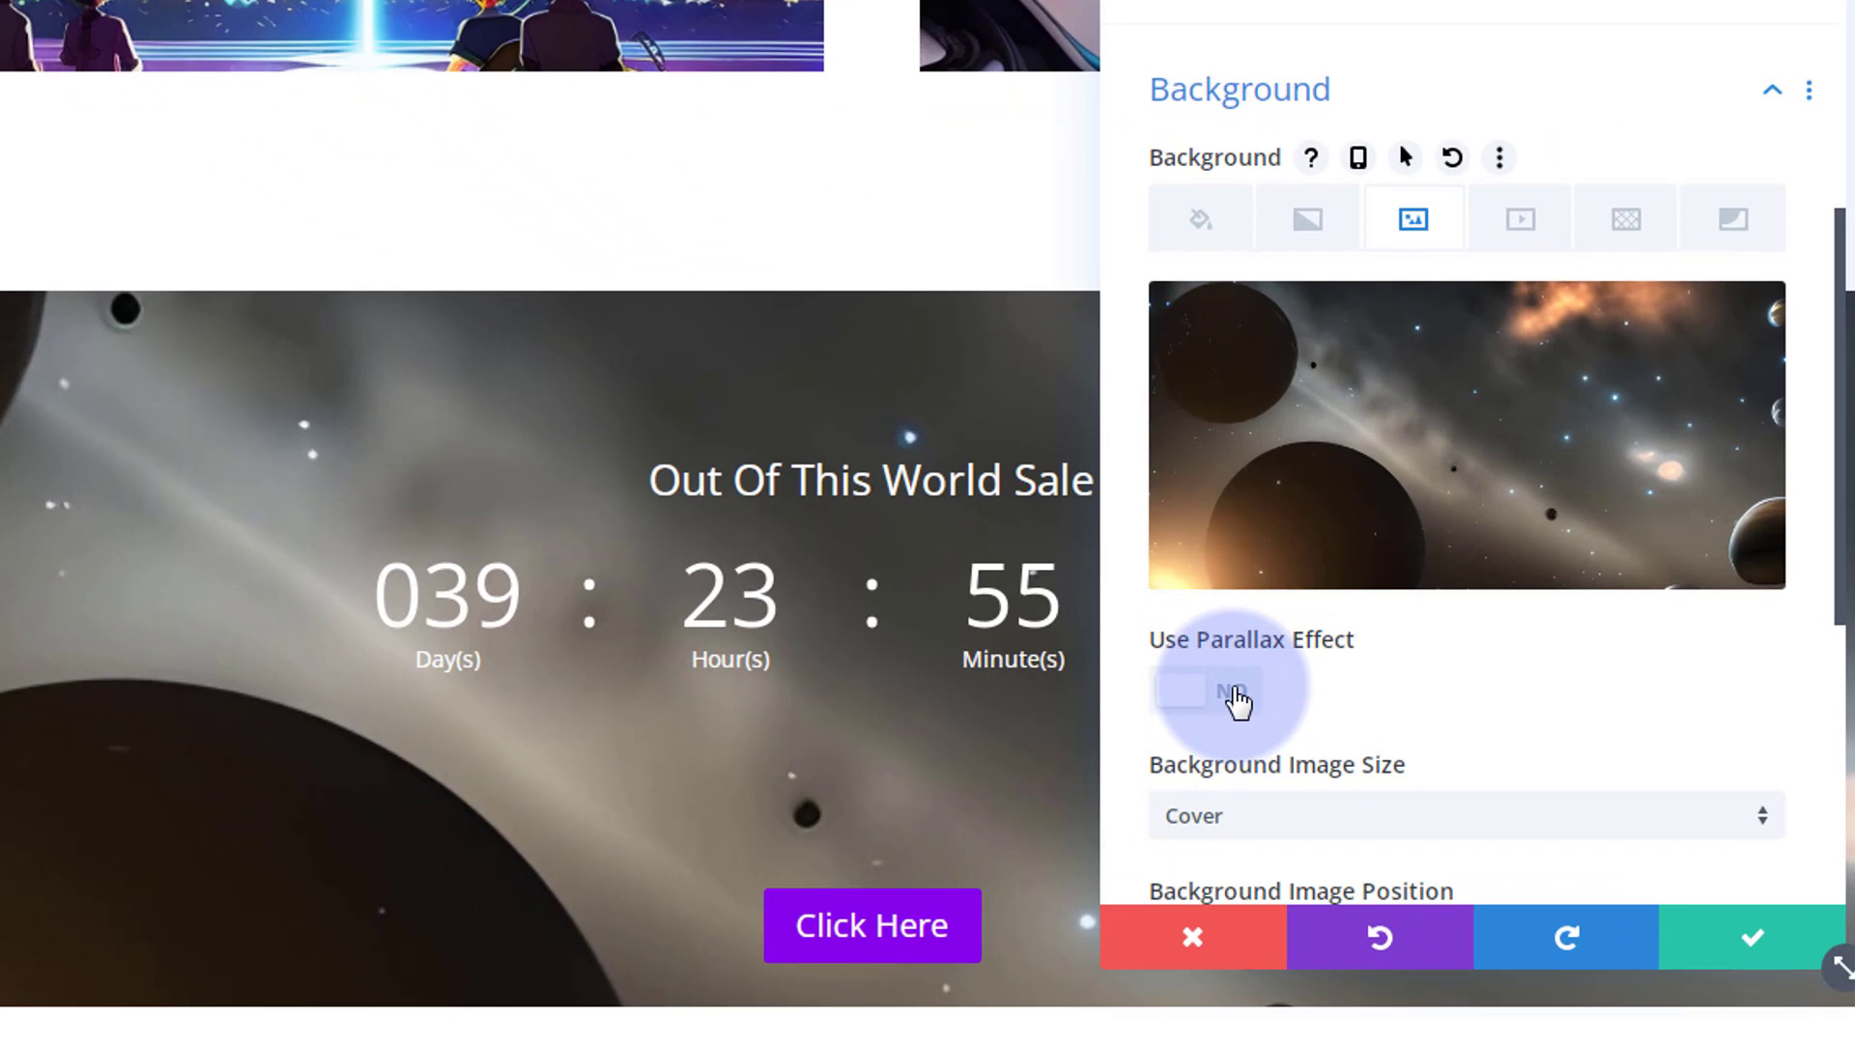
- Turn on the parallax effect for the row's space background image
left_click(1238, 691)
scroll(1535, 690, "down", 1)
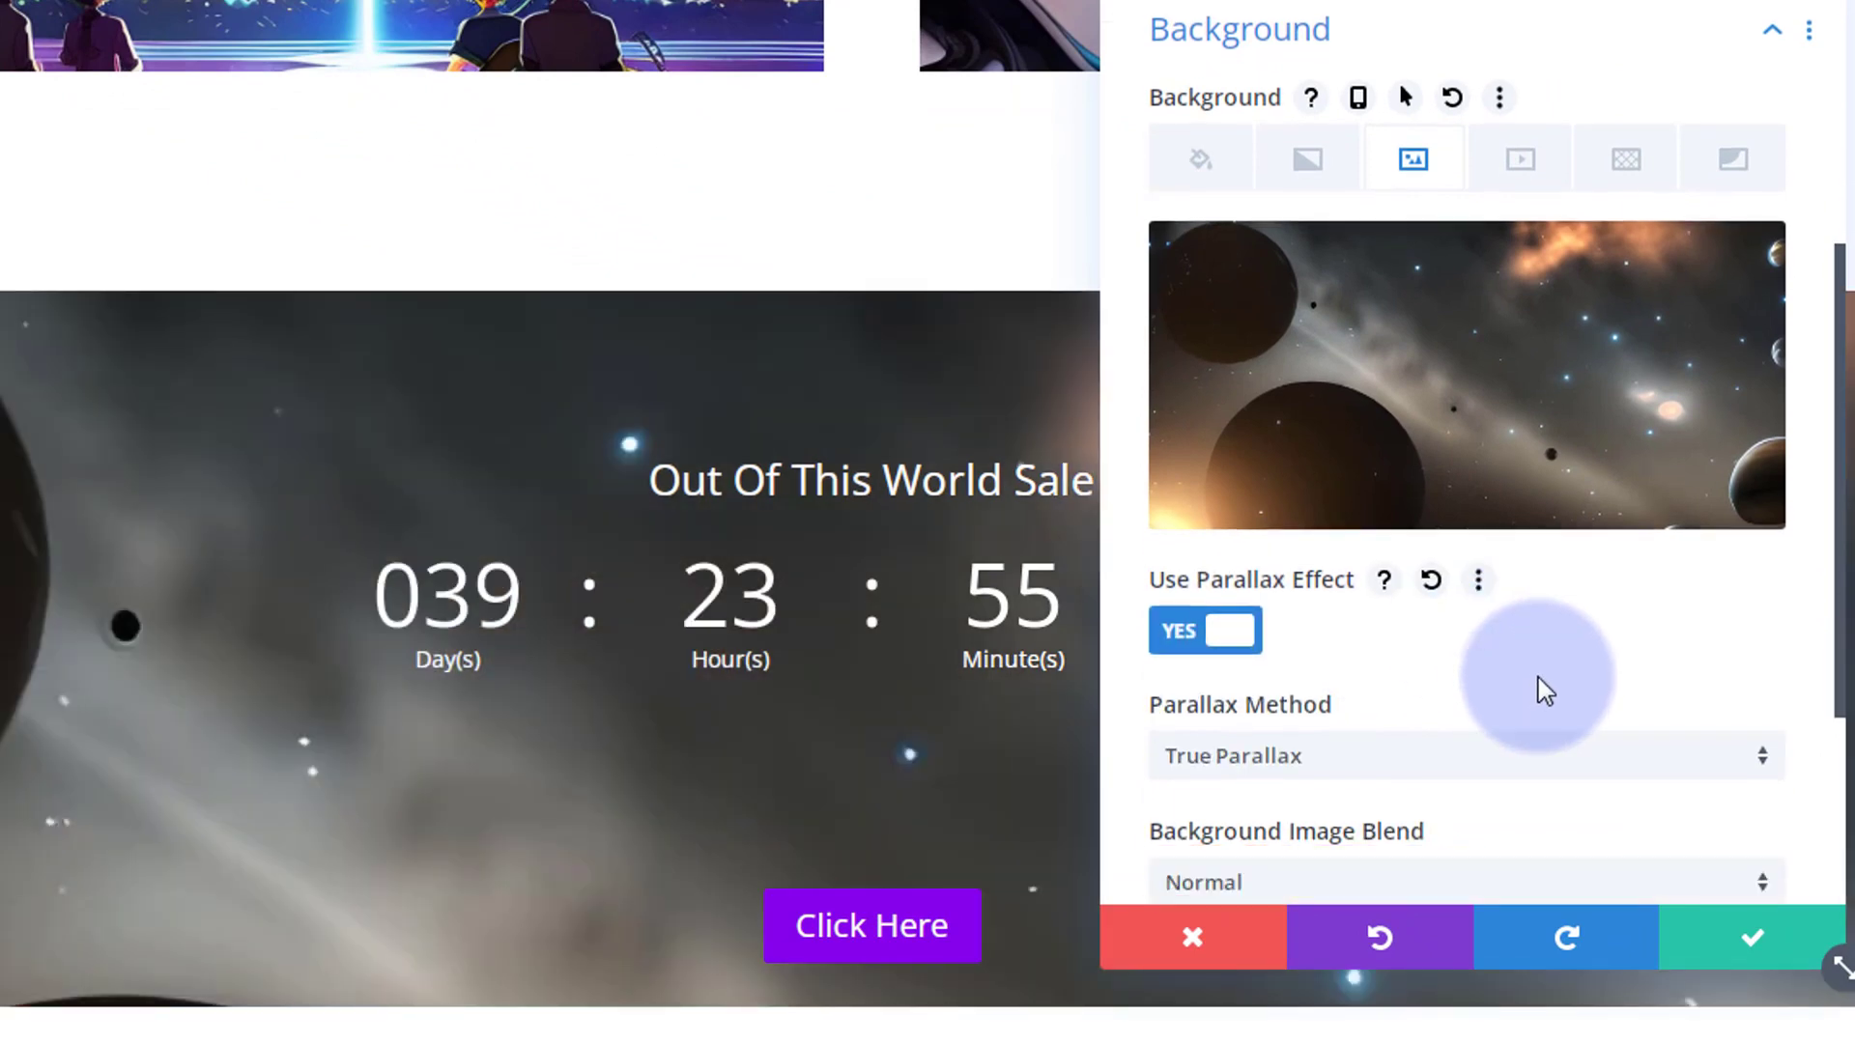
scroll(1543, 689, "down", 3)
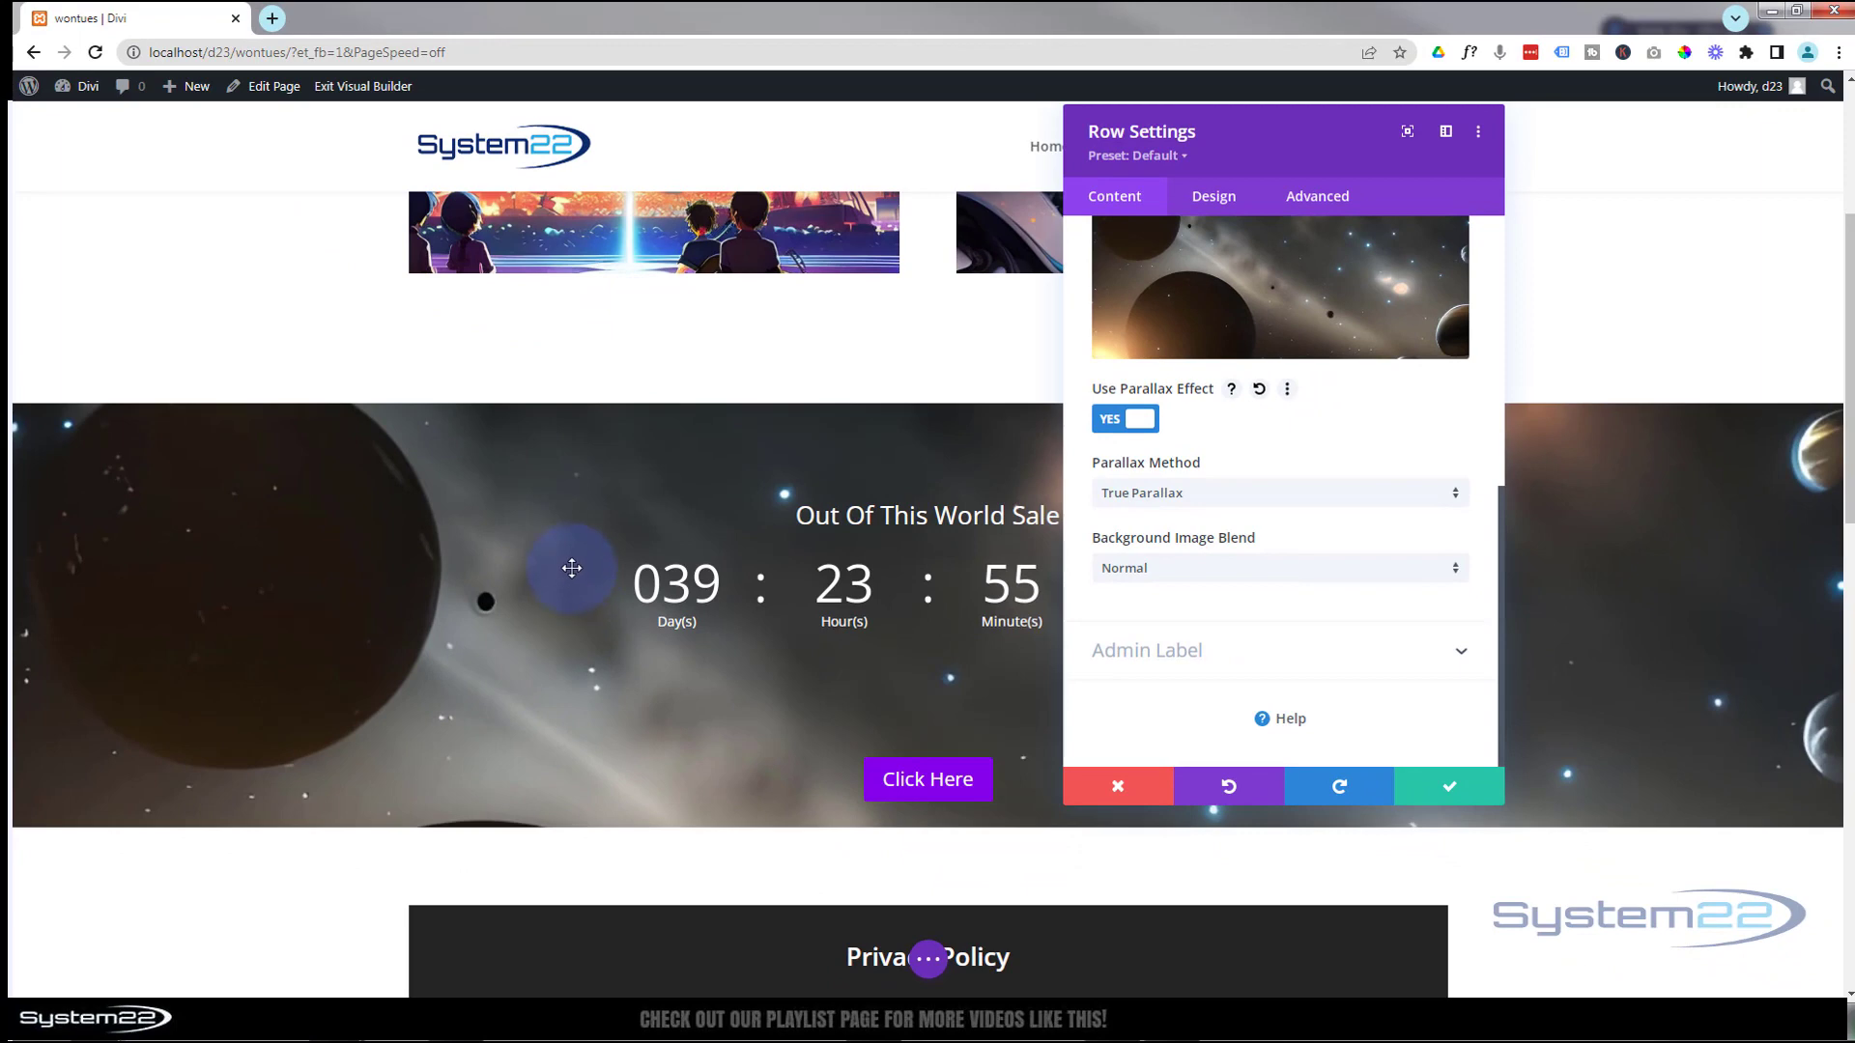
scroll(572, 568, "down", 3)
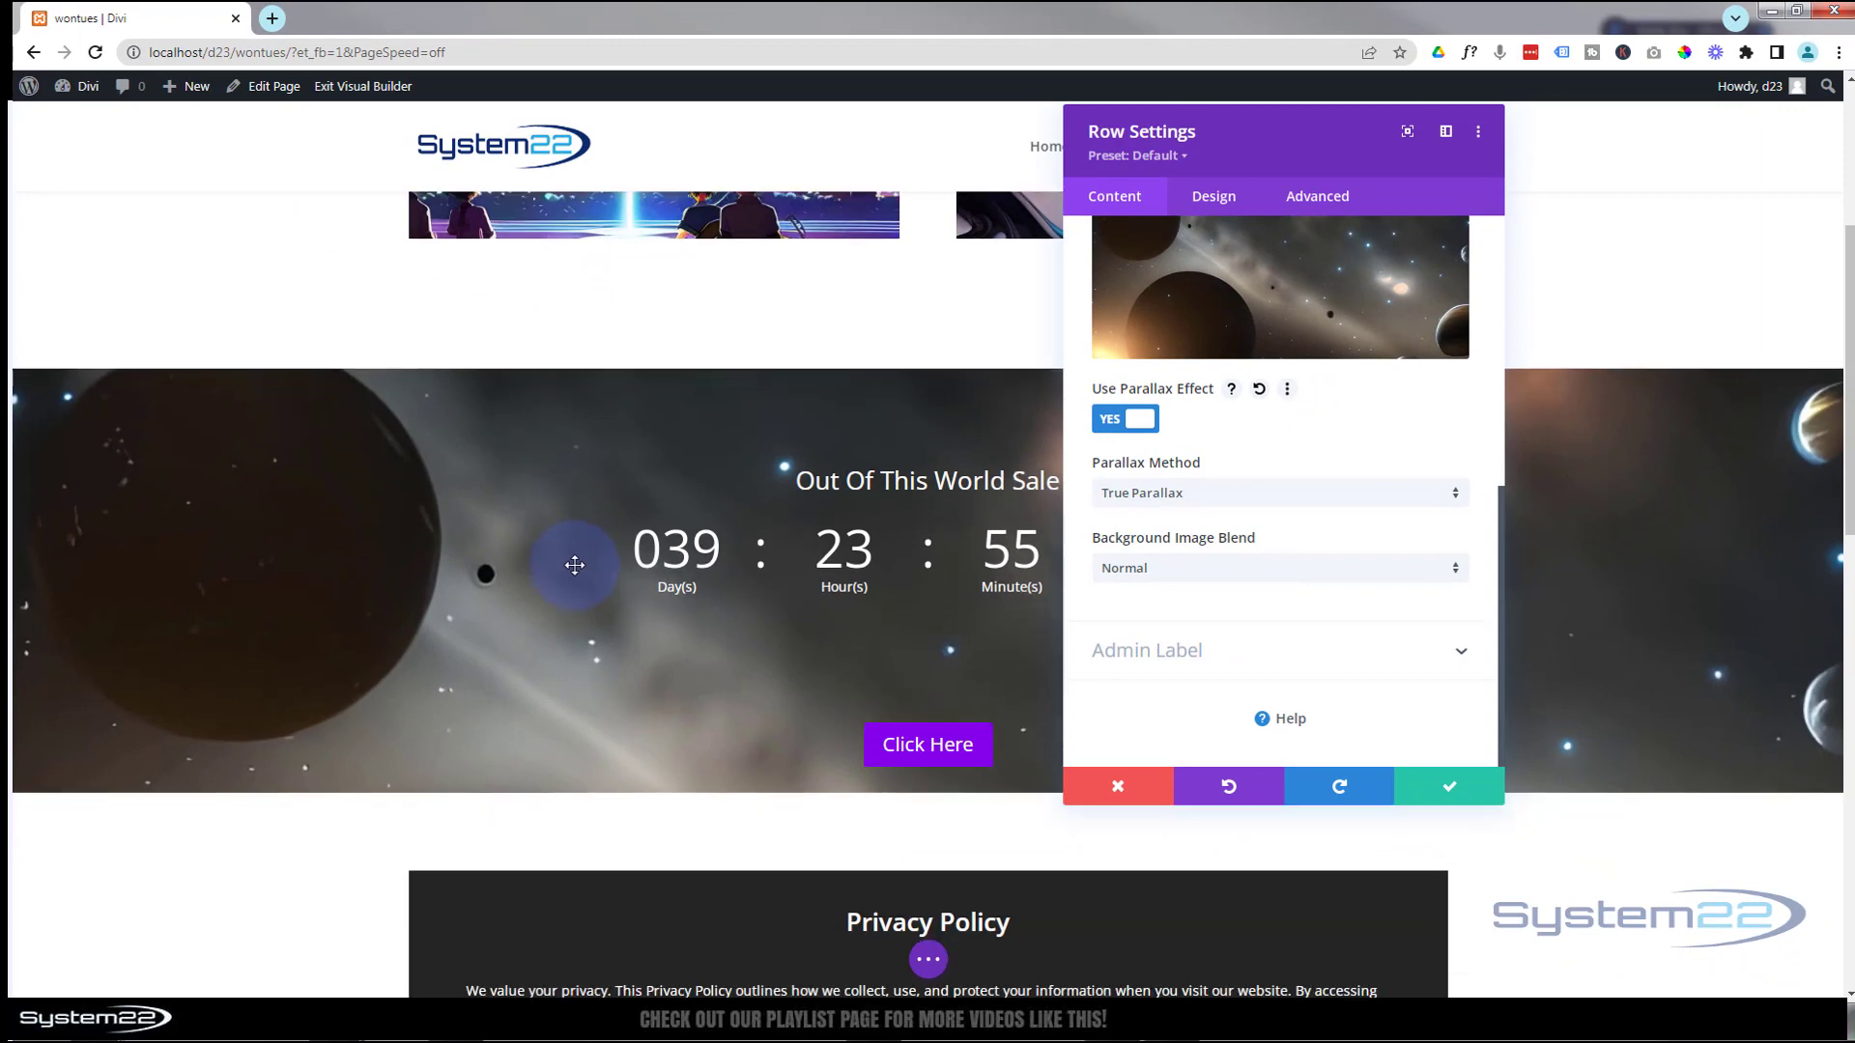
scroll(572, 565, "up", 4)
scroll(573, 567, "up", 2)
scroll(574, 568, "down", 4)
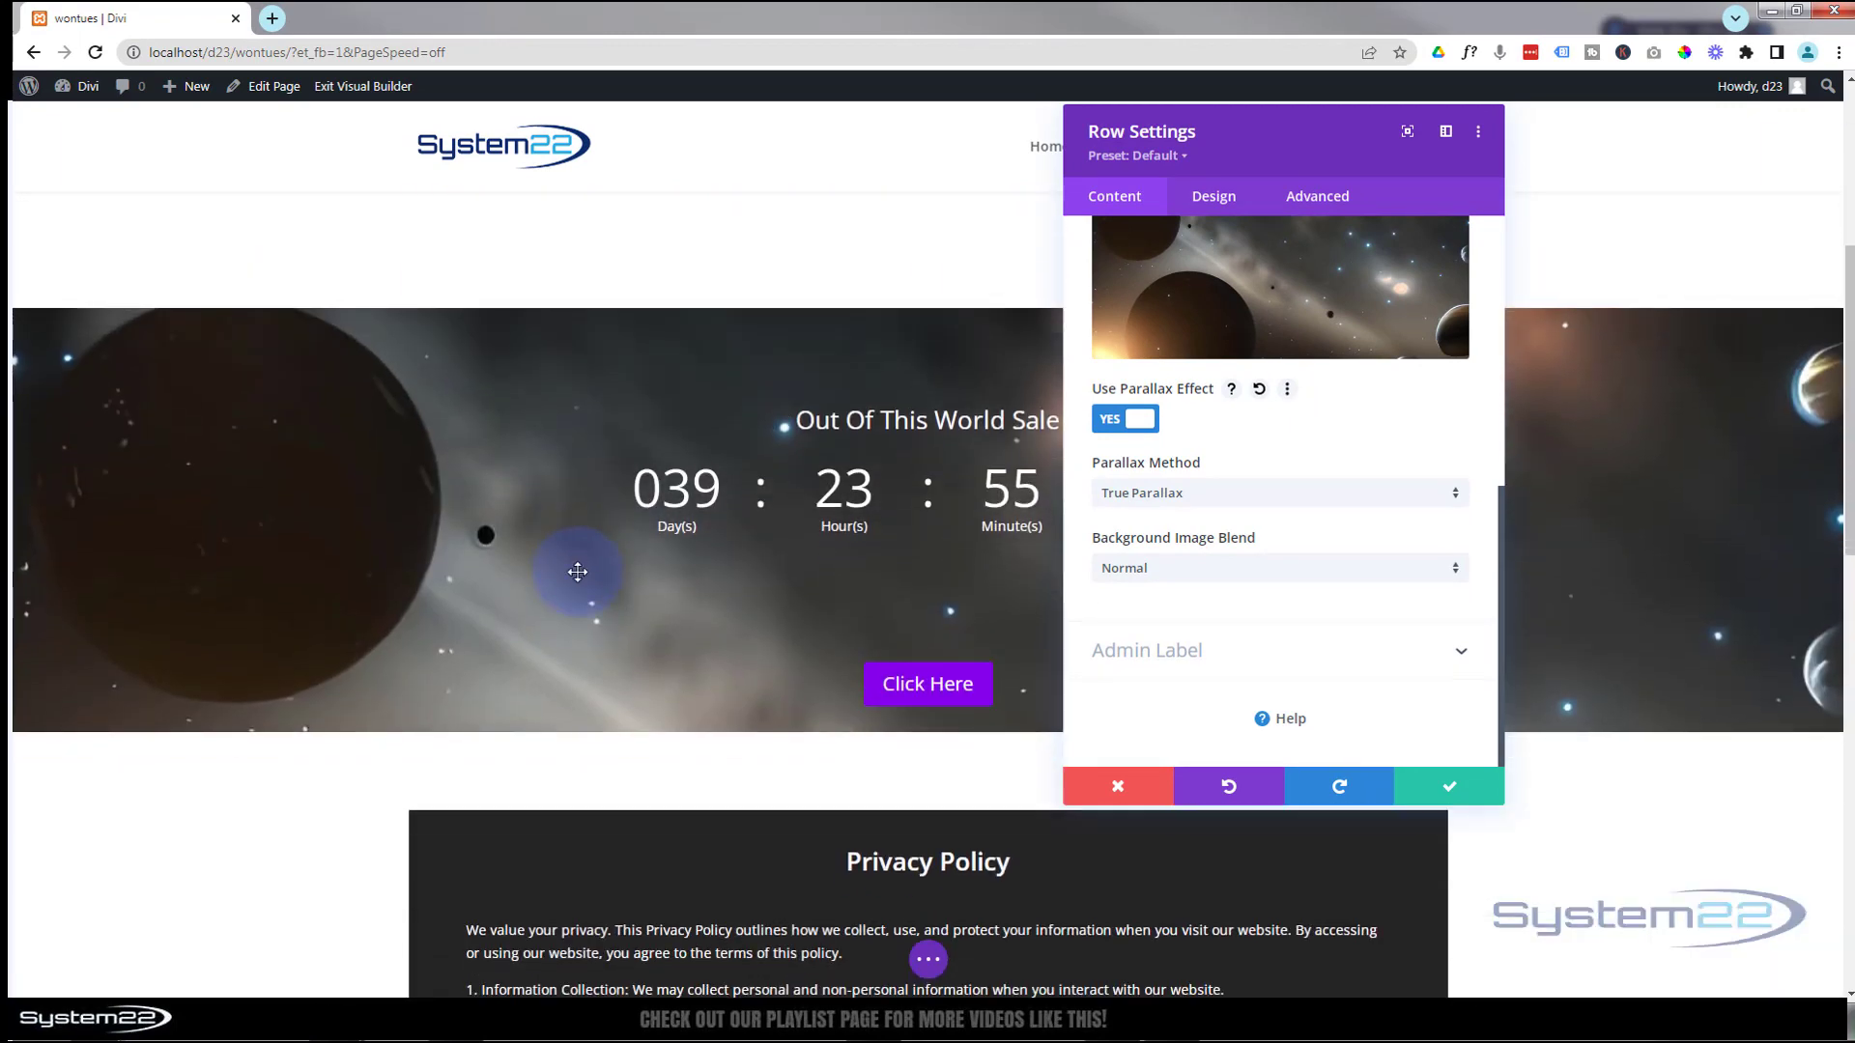
scroll(578, 571, "up", 3)
scroll(578, 570, "down", 2)
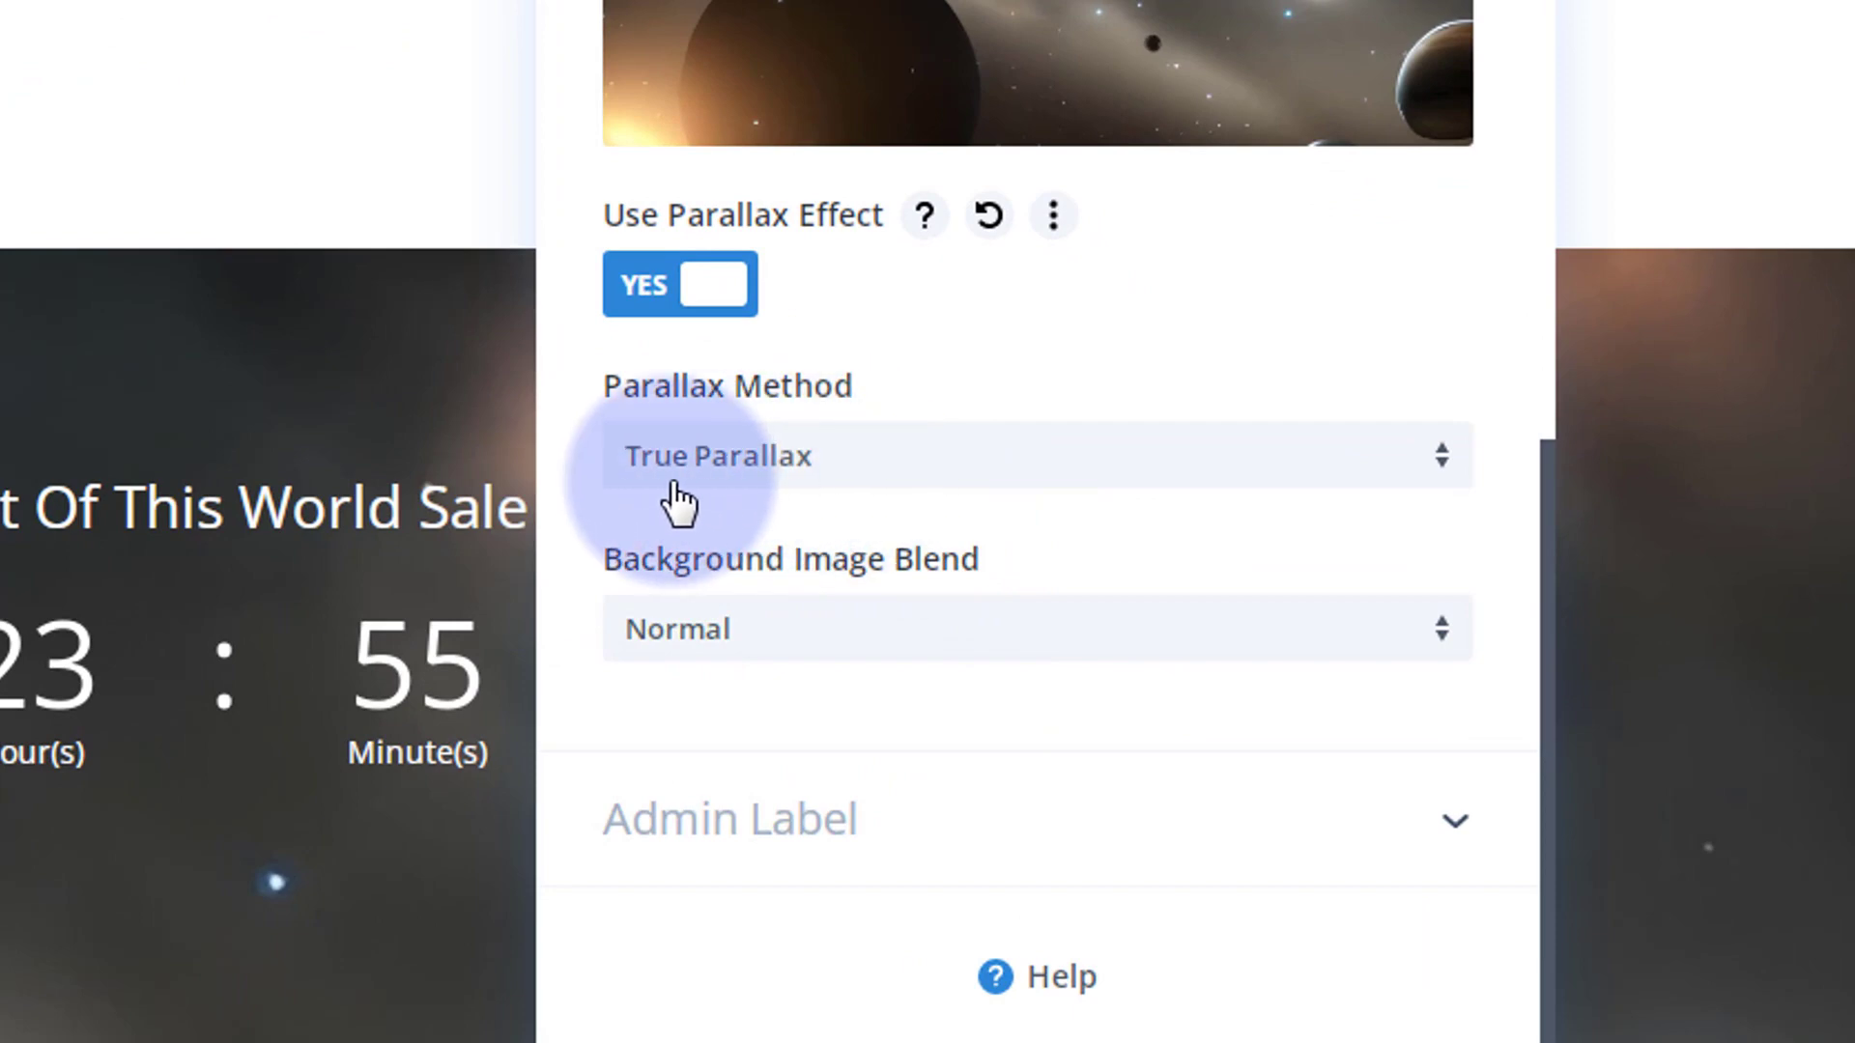
- Switch the parallax method to CSS and save the row settings
left_click(865, 468)
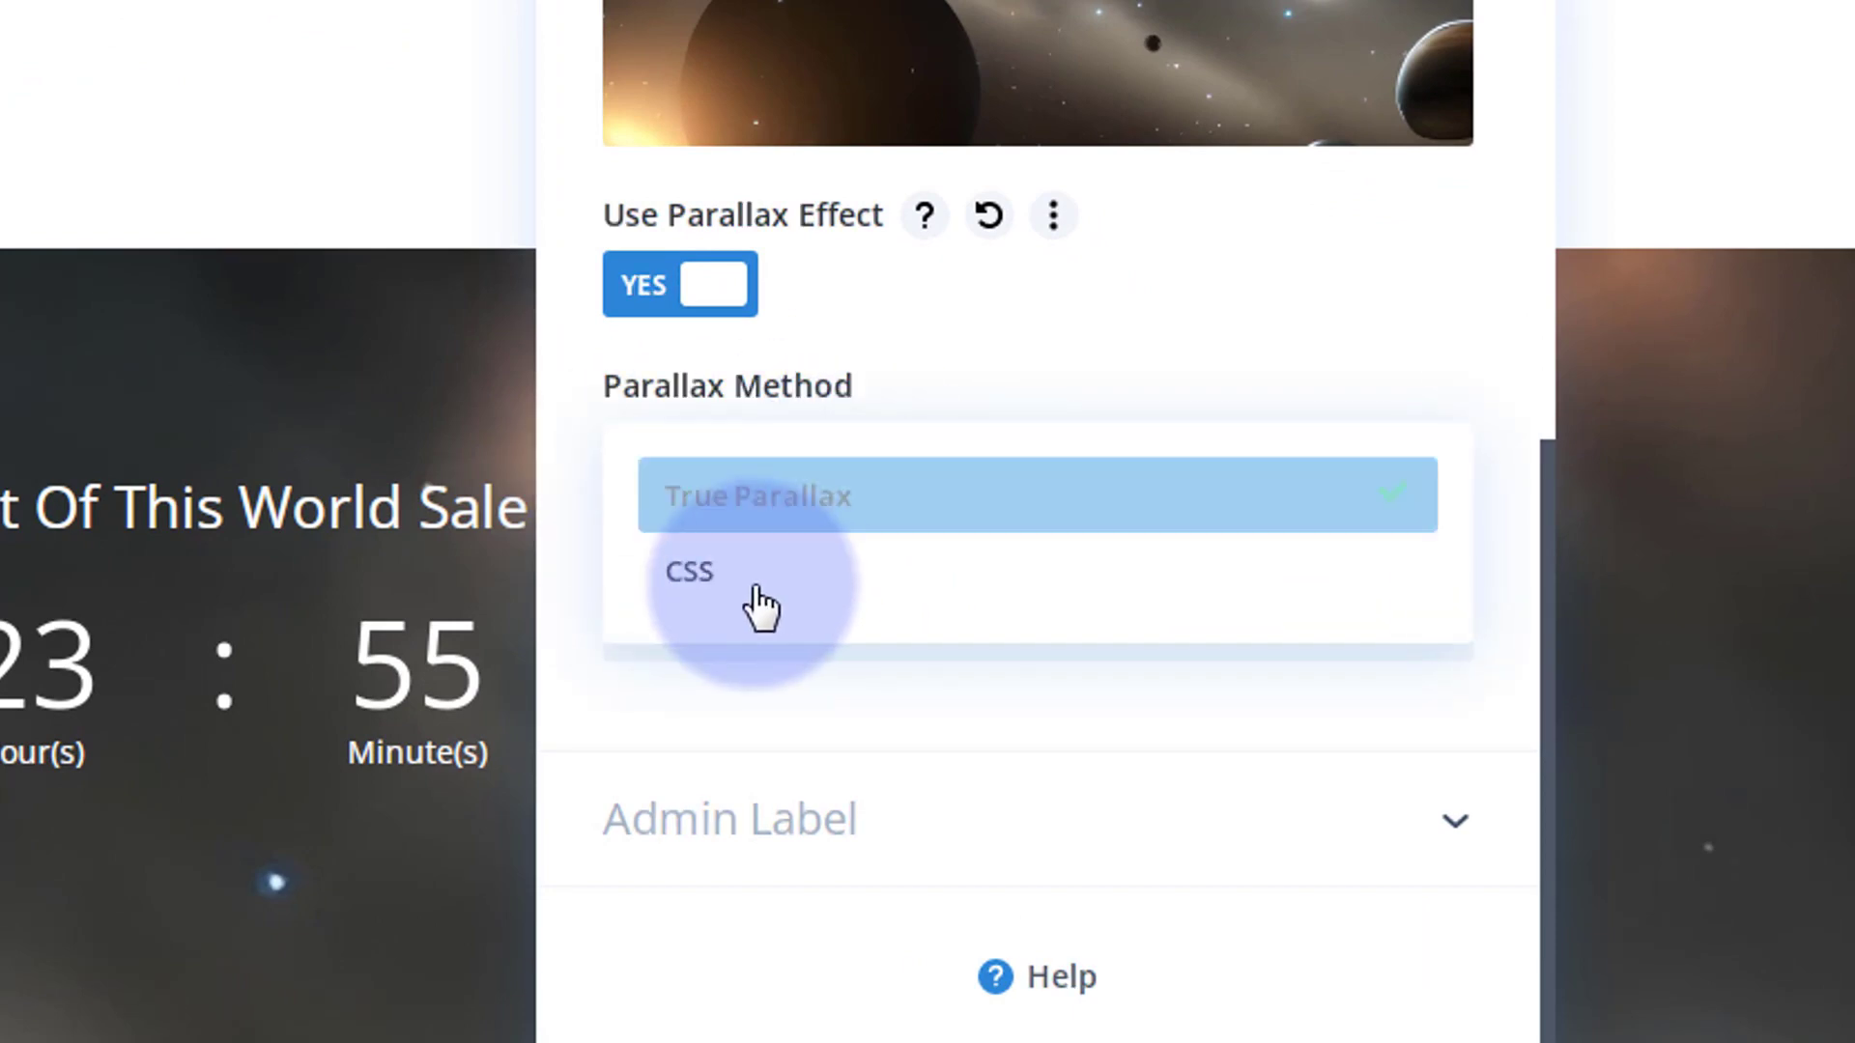
left_click(710, 590)
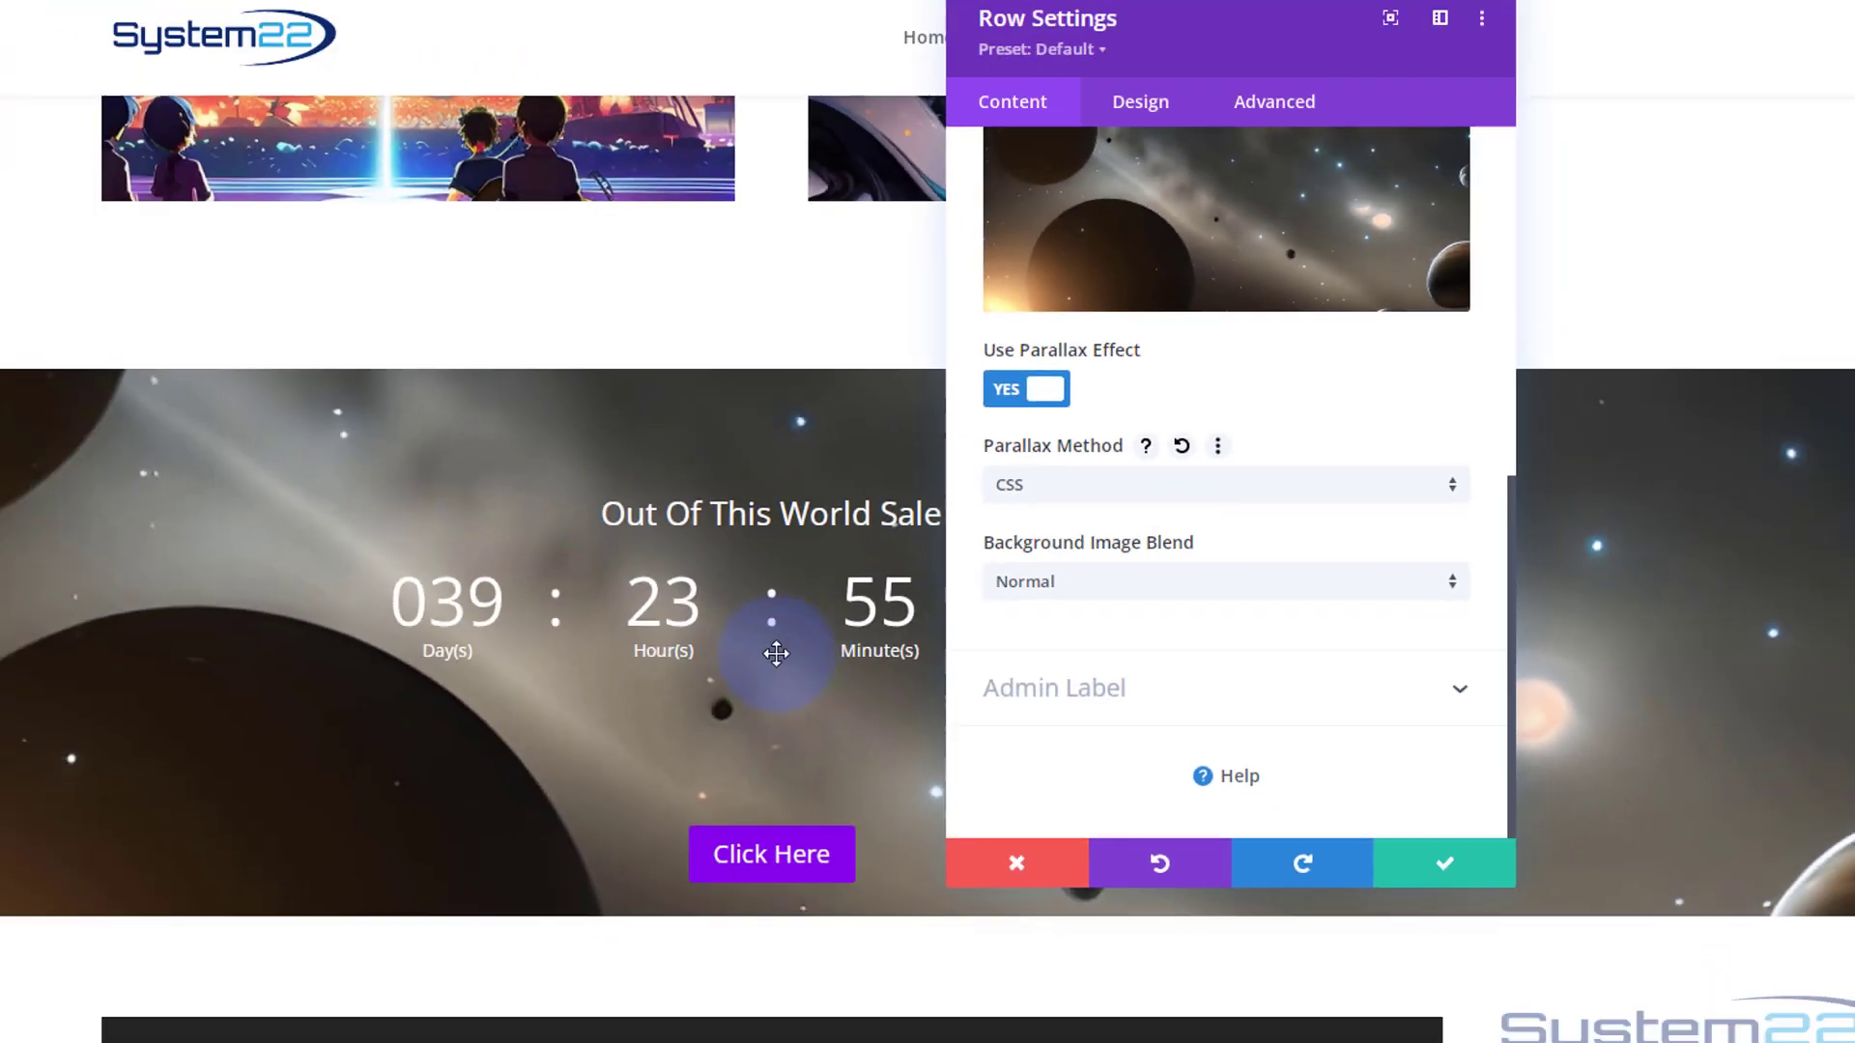
scroll(903, 628, "down", 2)
scroll(903, 627, "down", 2)
scroll(903, 628, "up", 6)
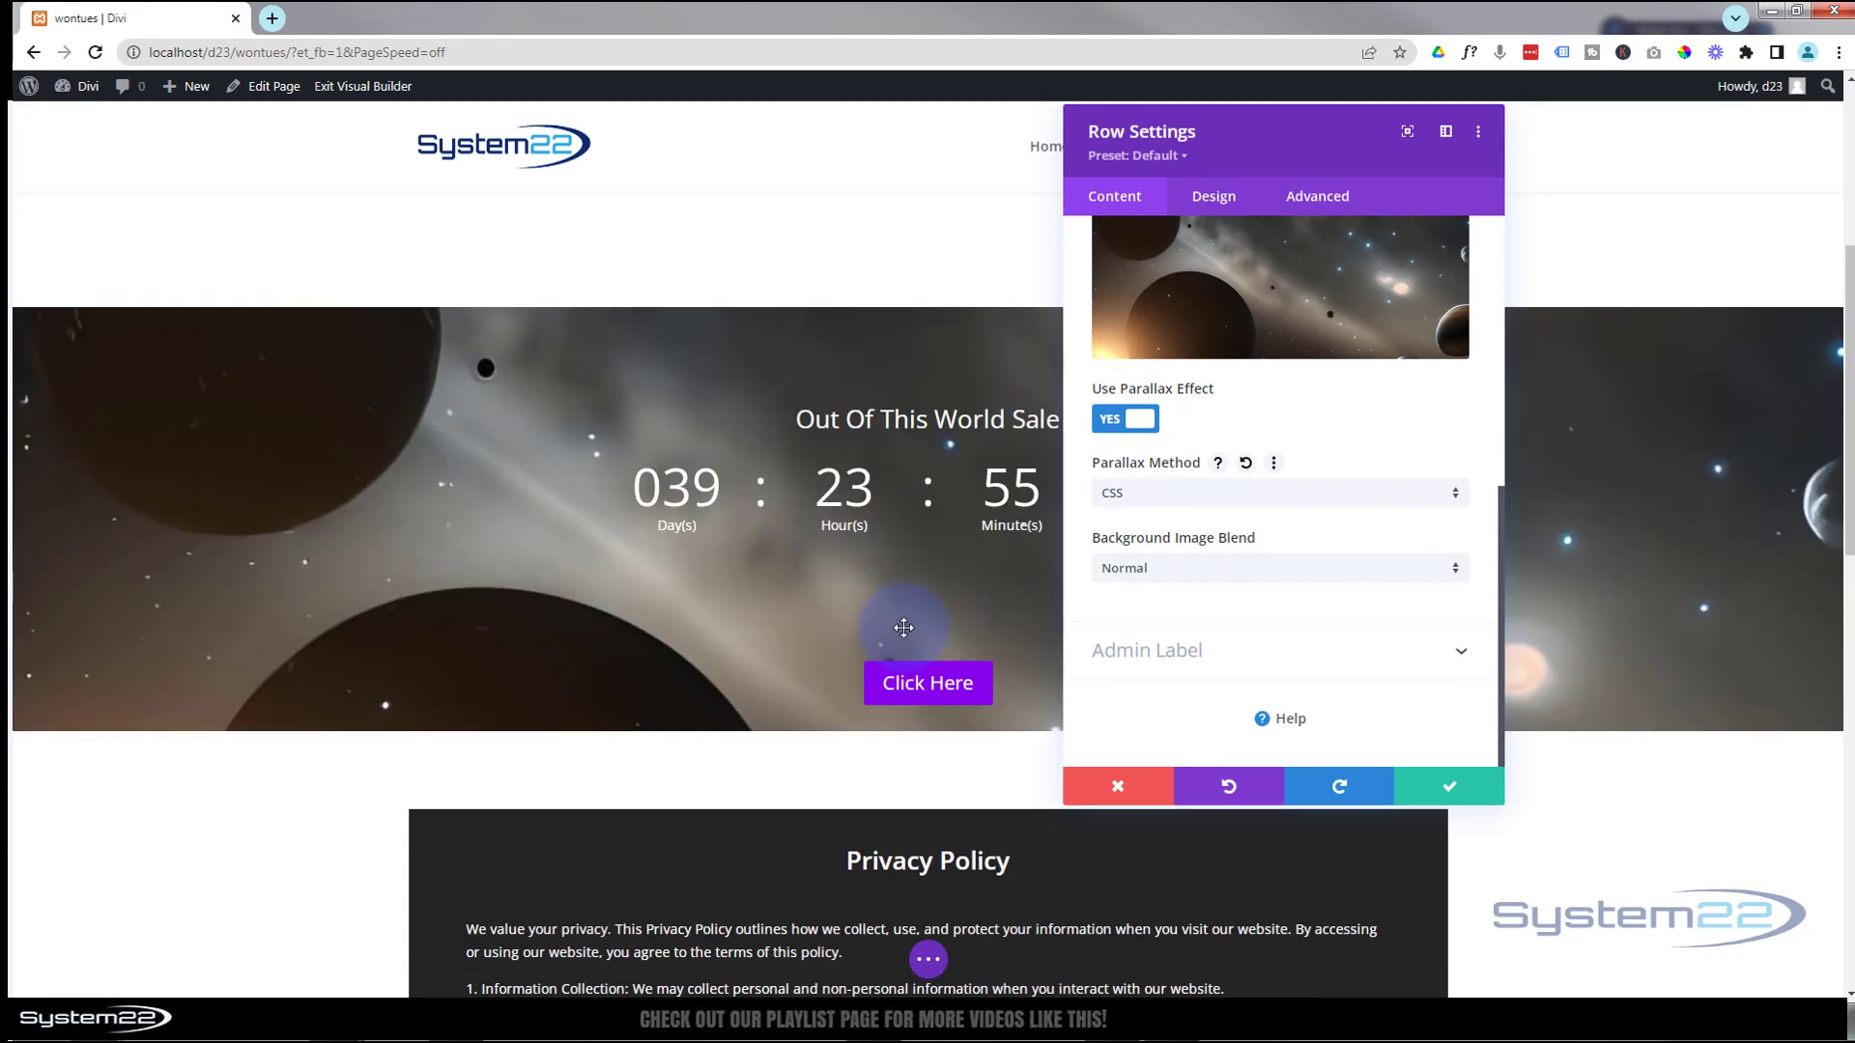
scroll(903, 628, "down", 6)
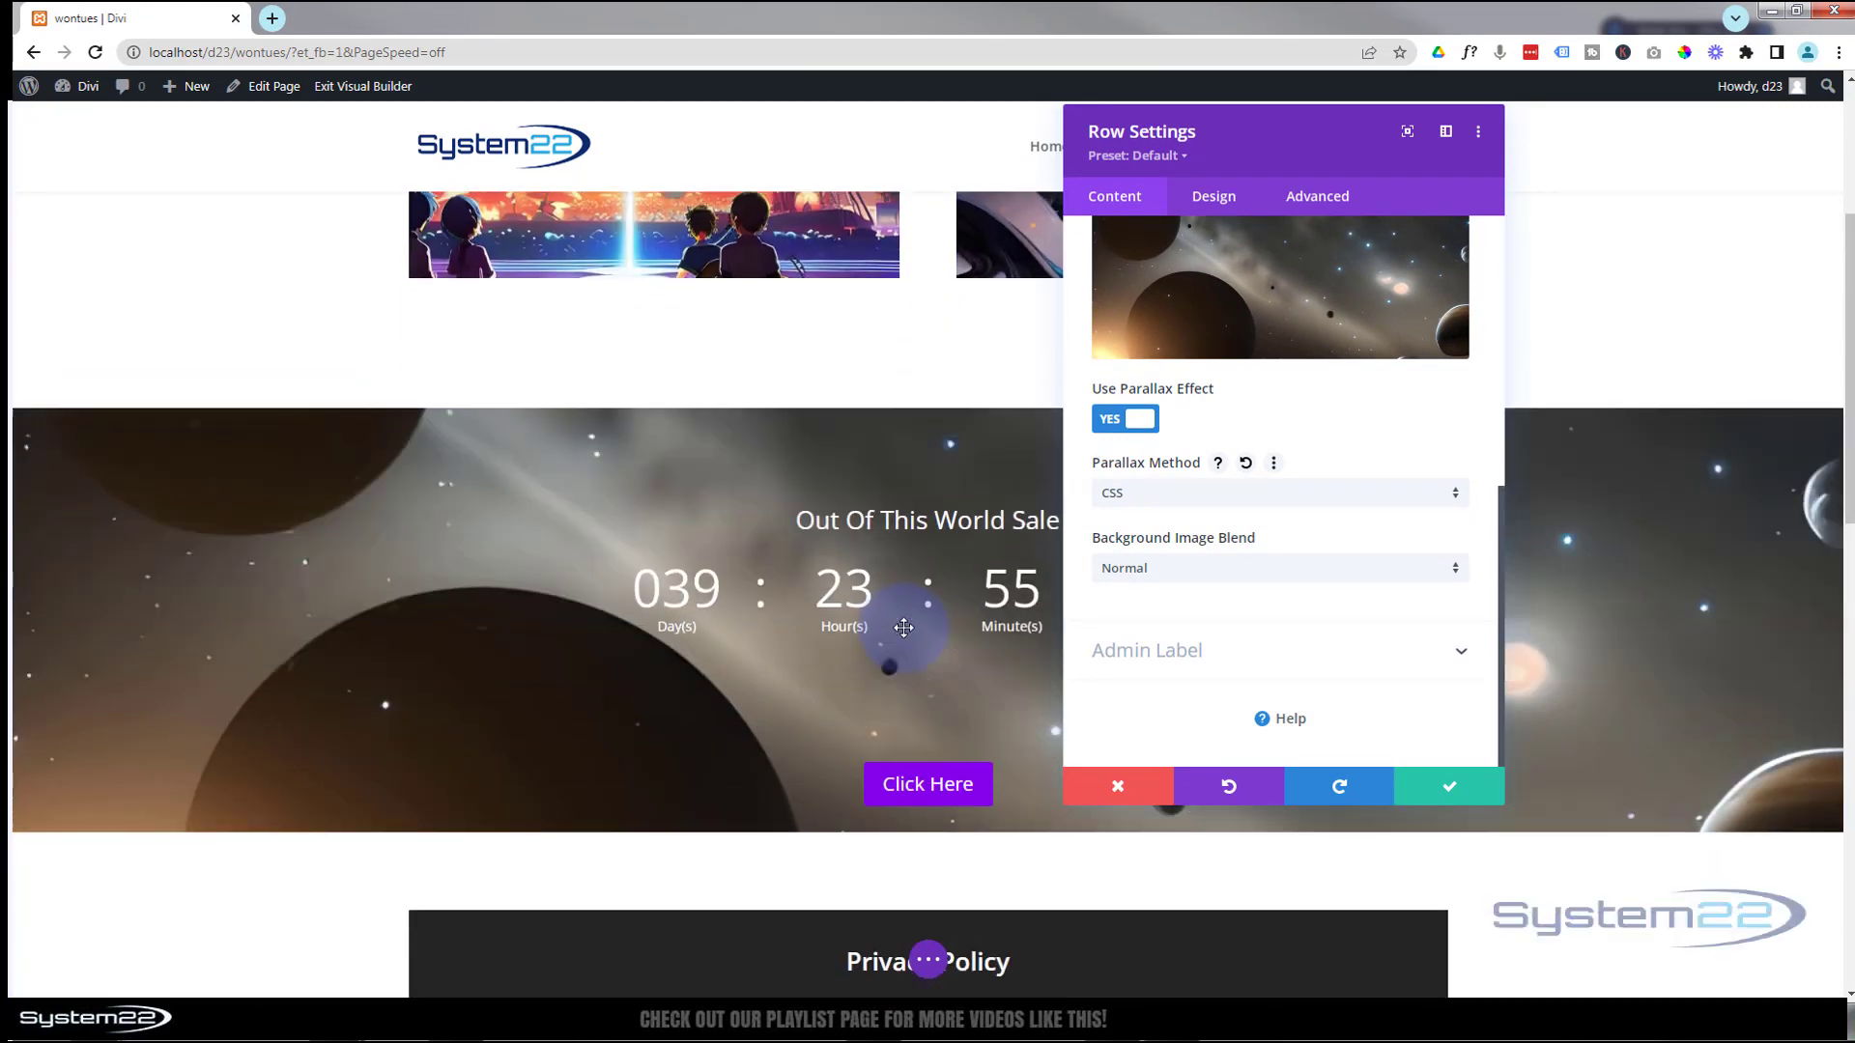
scroll(904, 627, "up", 4)
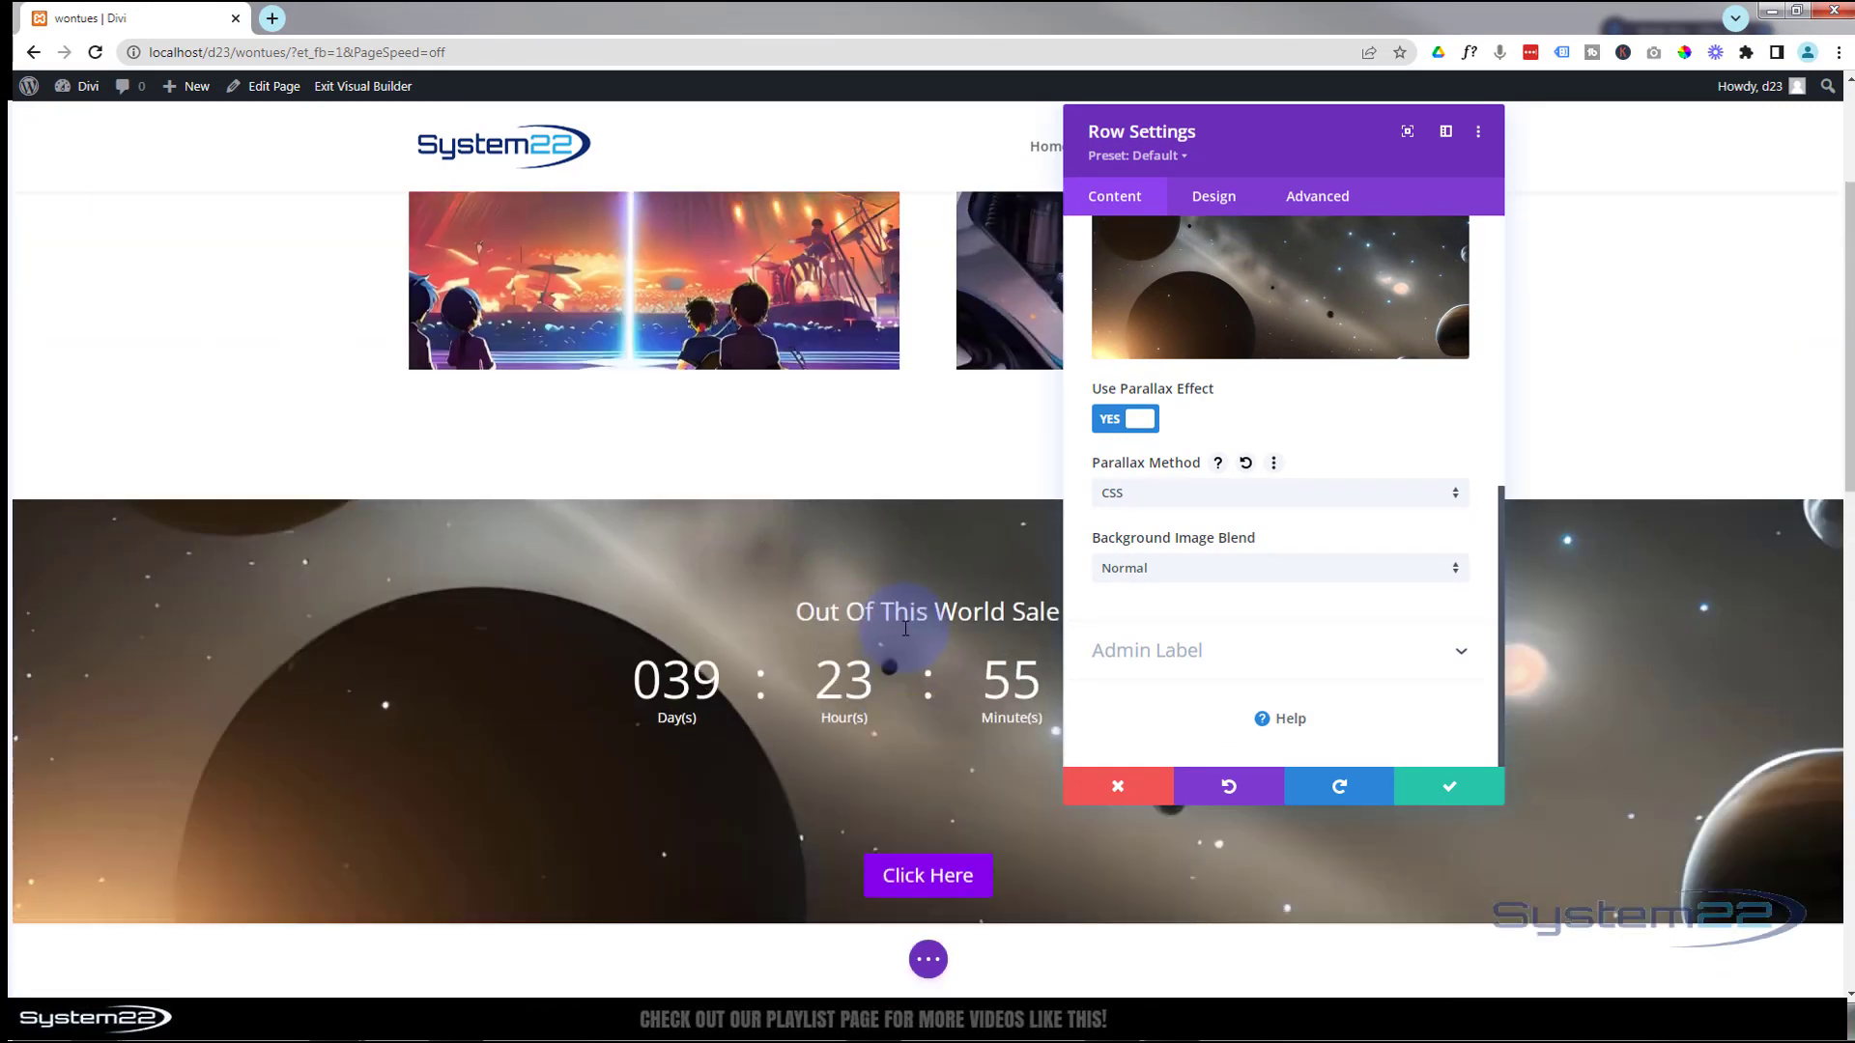
scroll(903, 628, "down", 2)
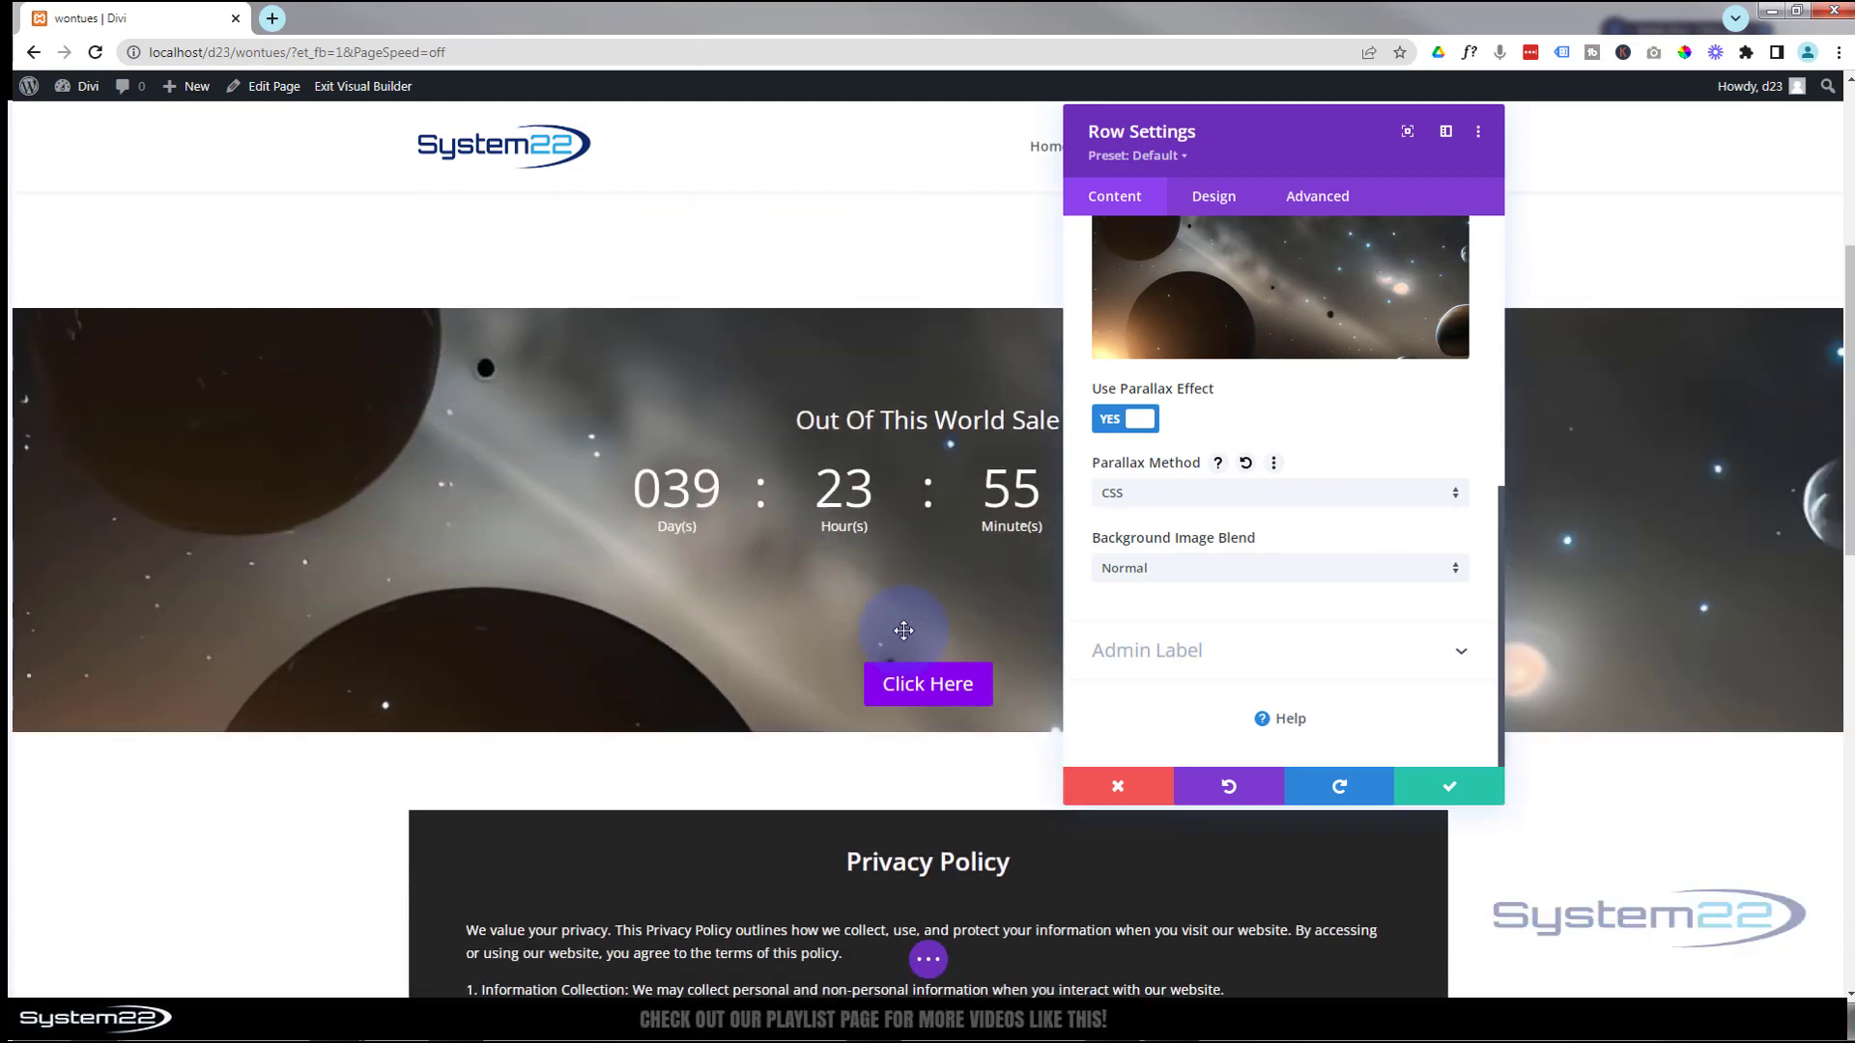
left_click(1434, 794)
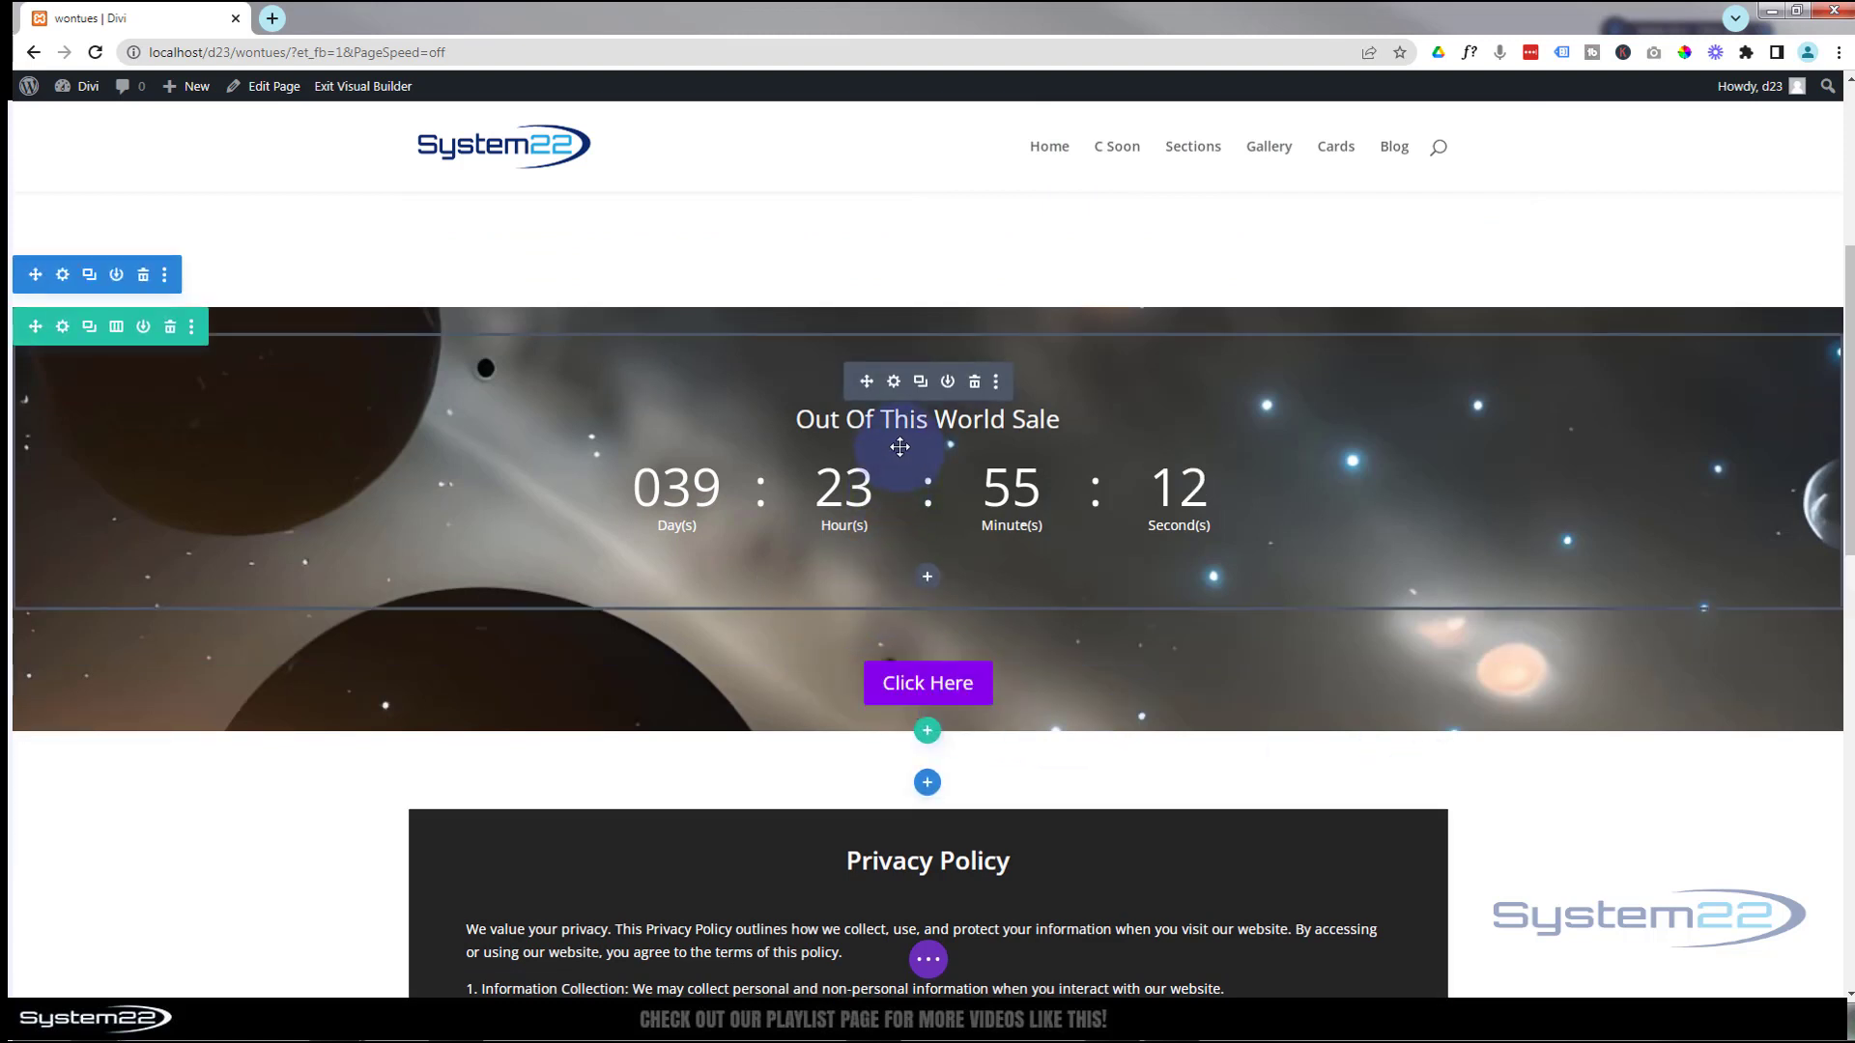
- Set the countdown timer's bottom padding to 0px and save
left_click(894, 385)
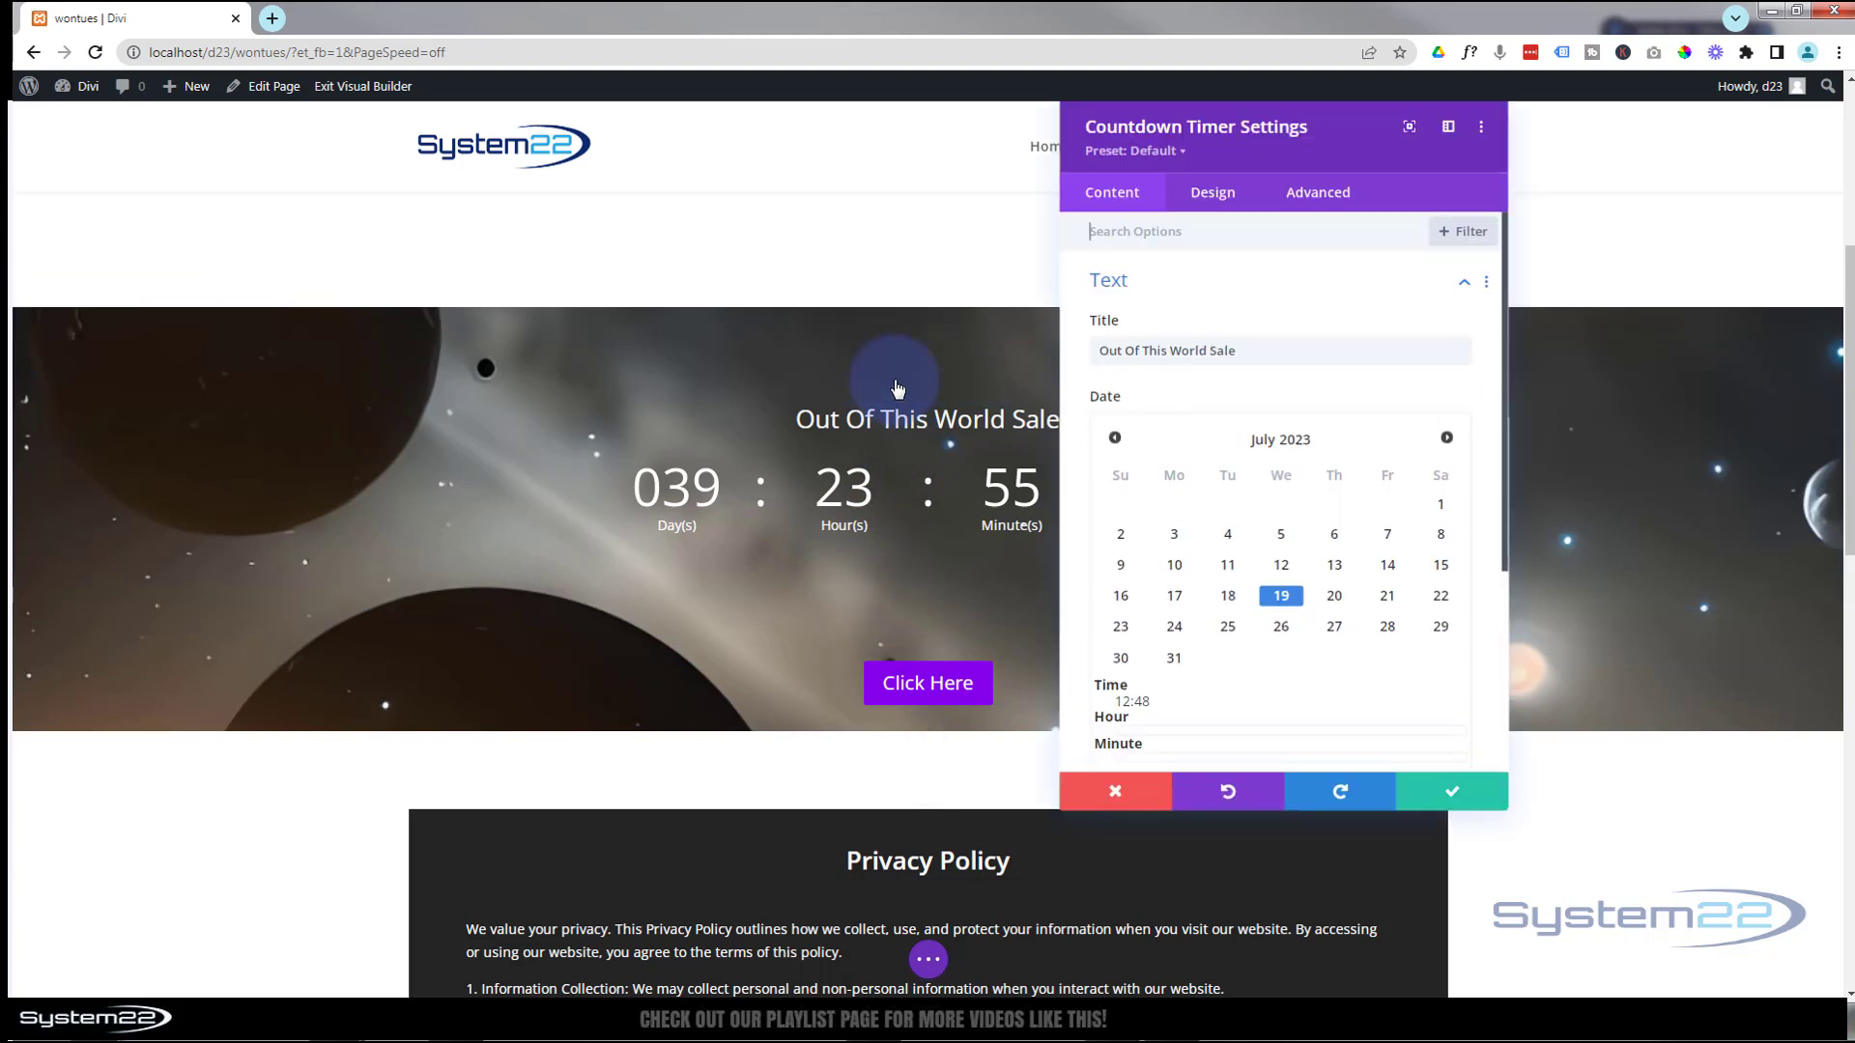
left_click(1214, 198)
left_click(1272, 630)
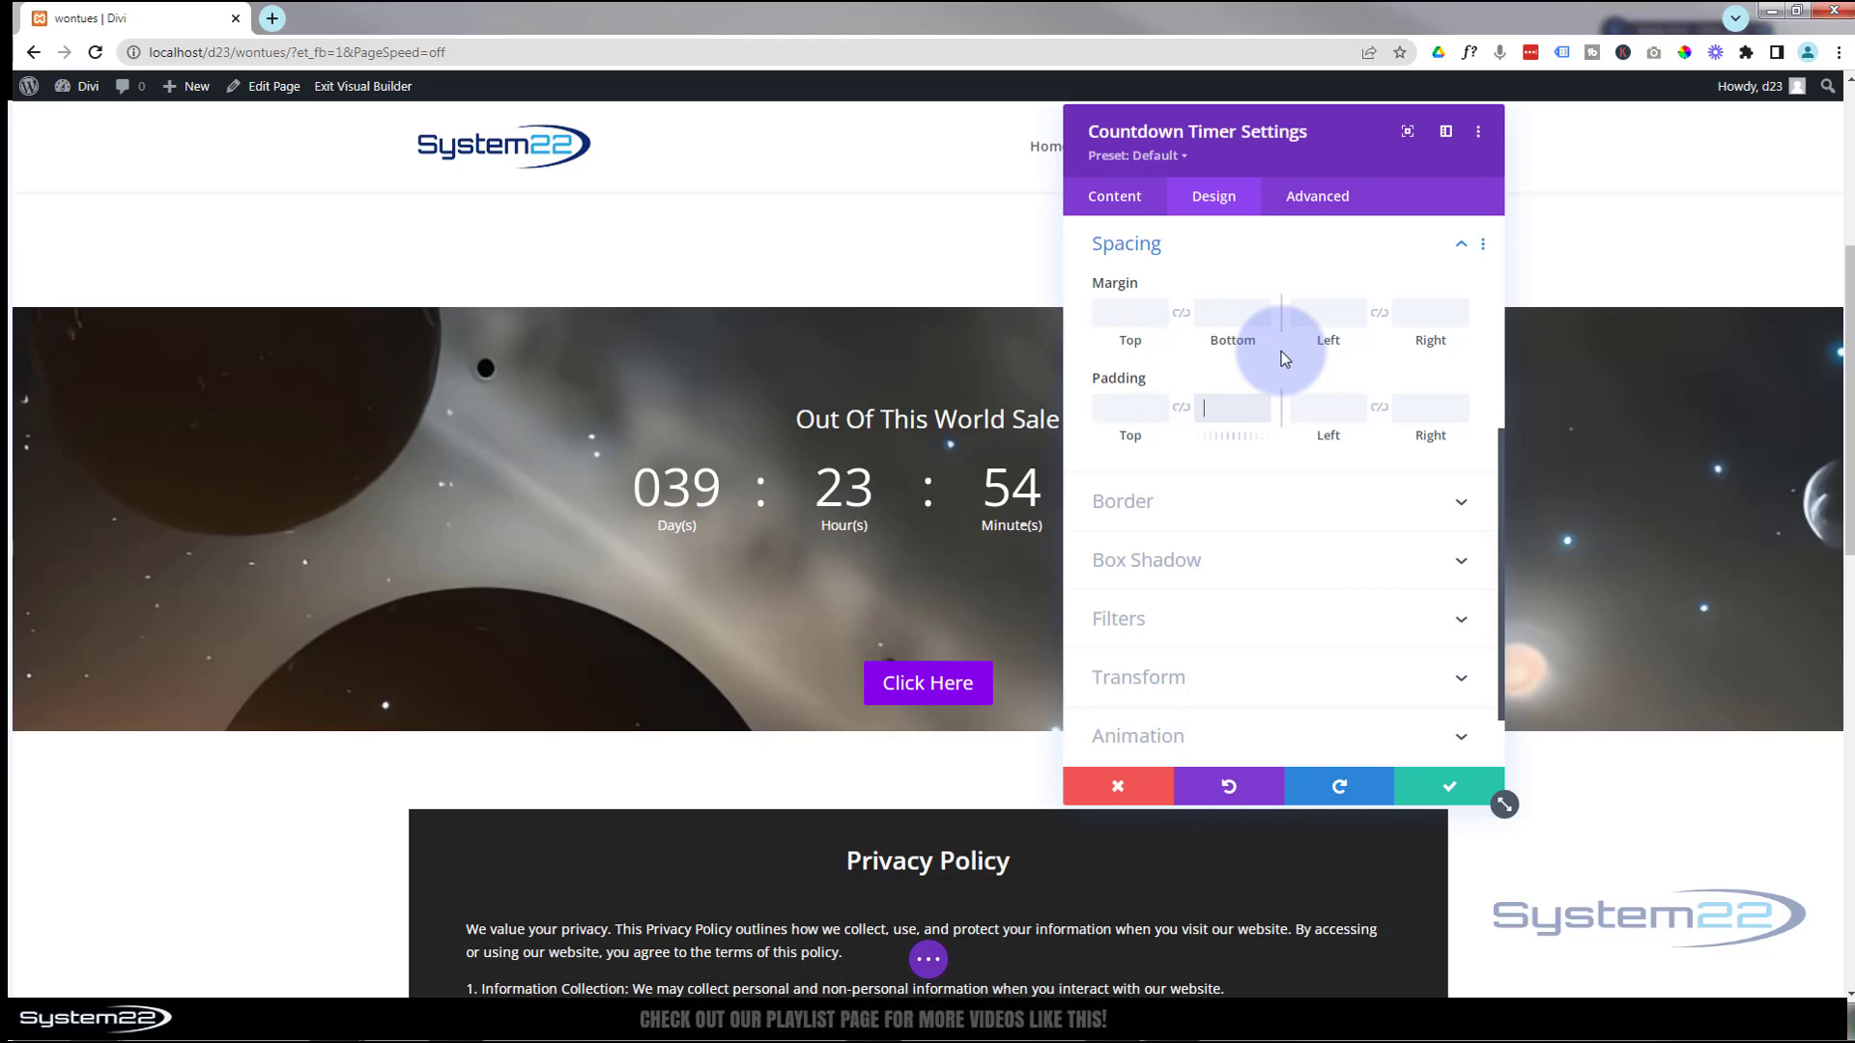
type("0")
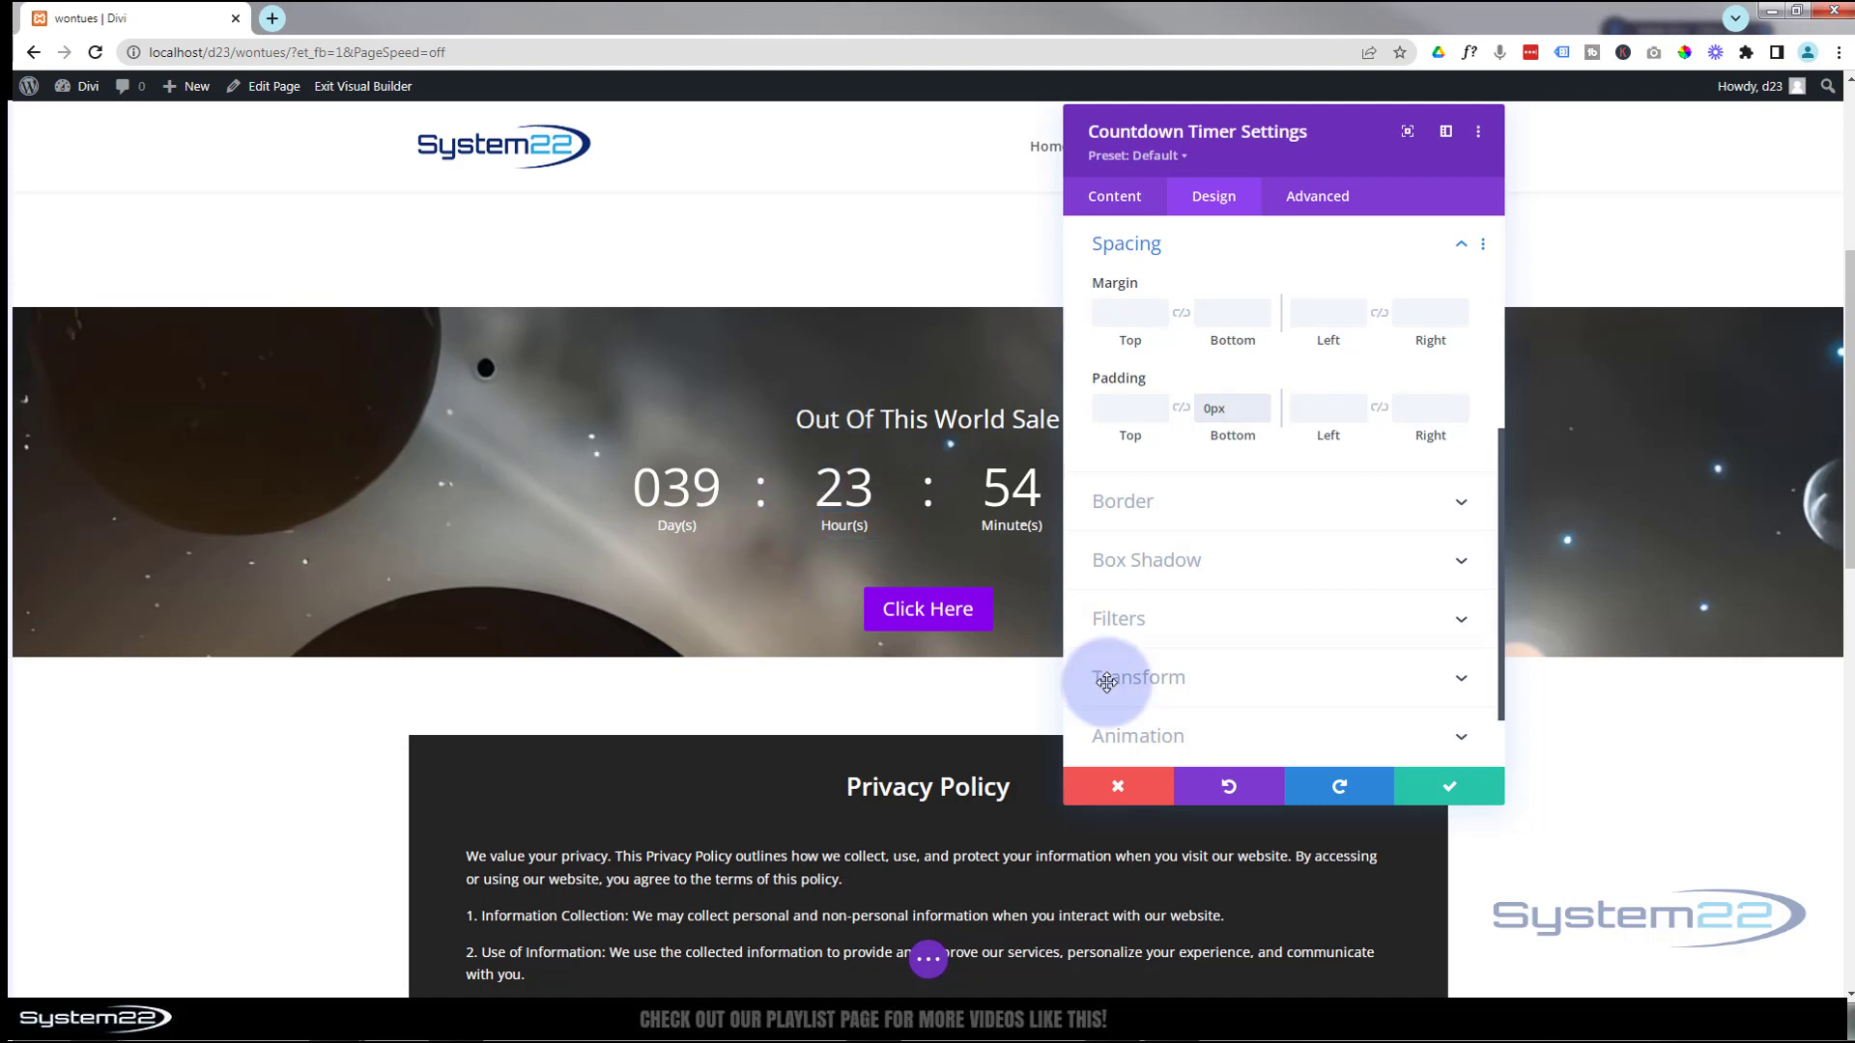
left_click(1451, 788)
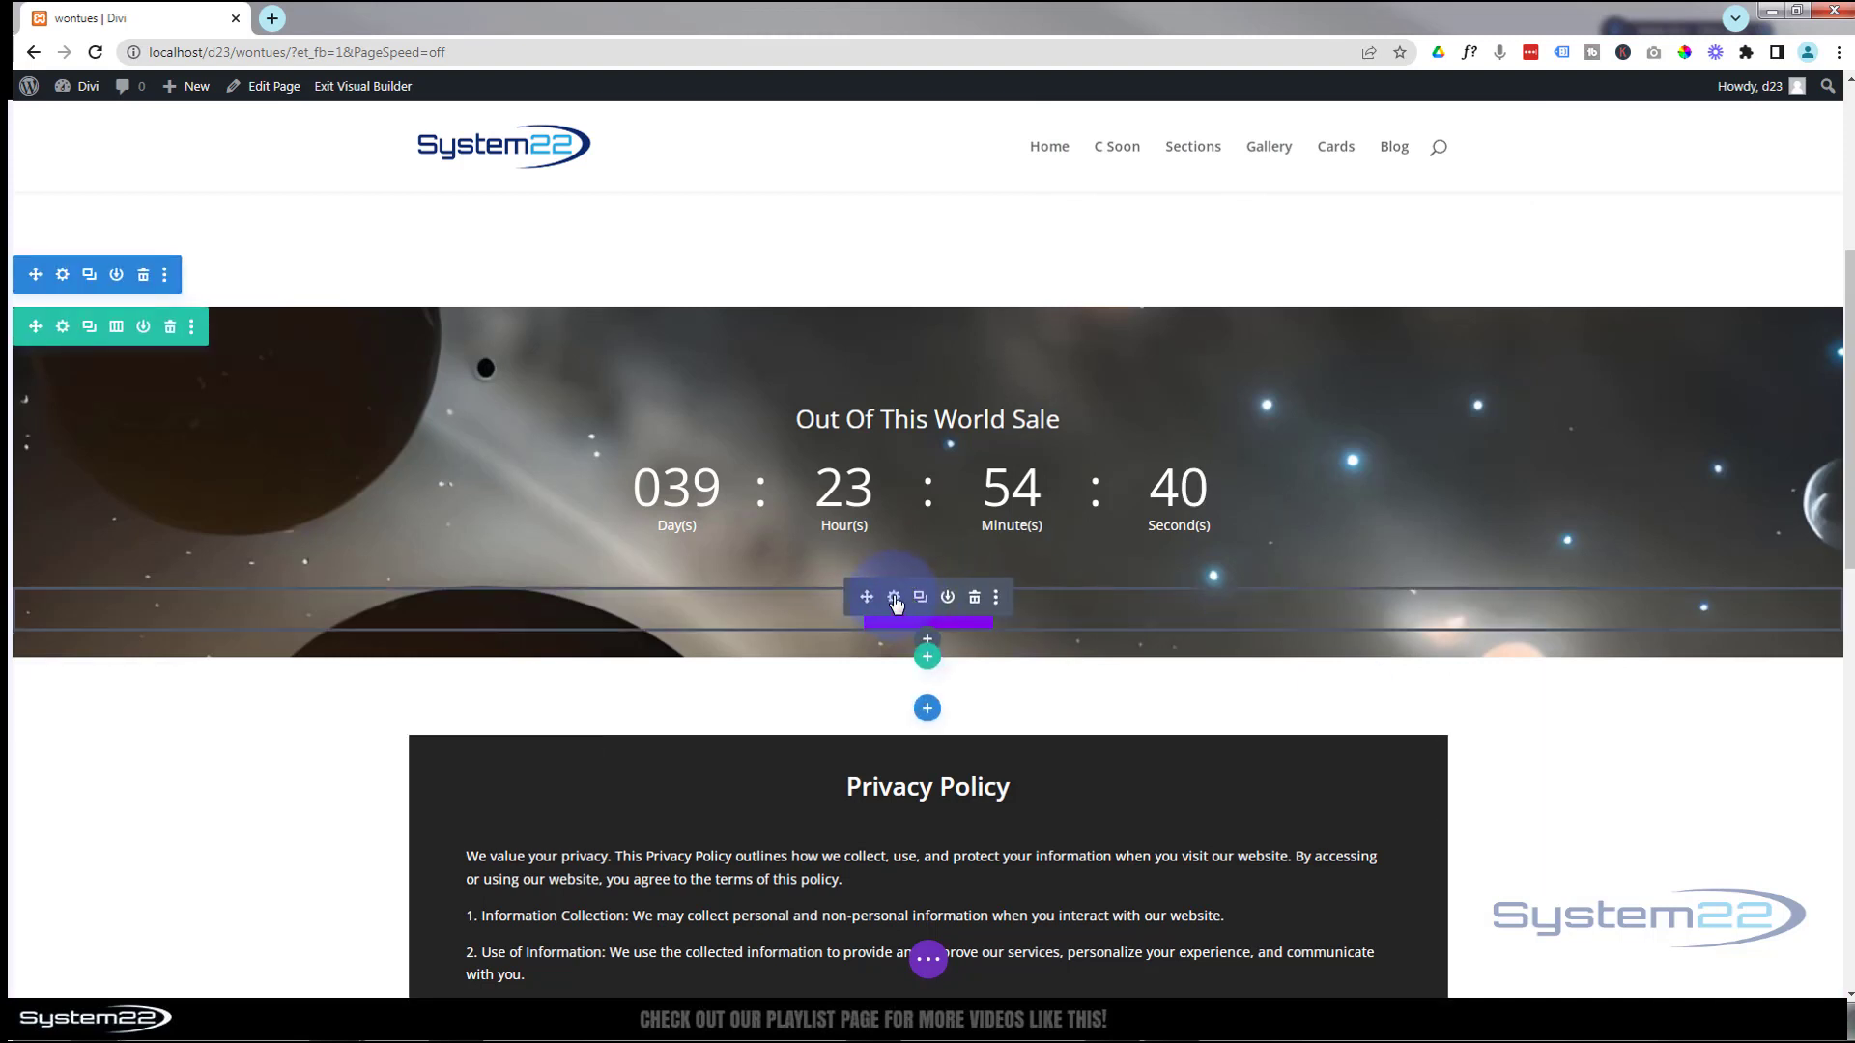
- Enable custom styles on the Click Here button and make its background transparent
left_click(892, 599)
left_click(1212, 204)
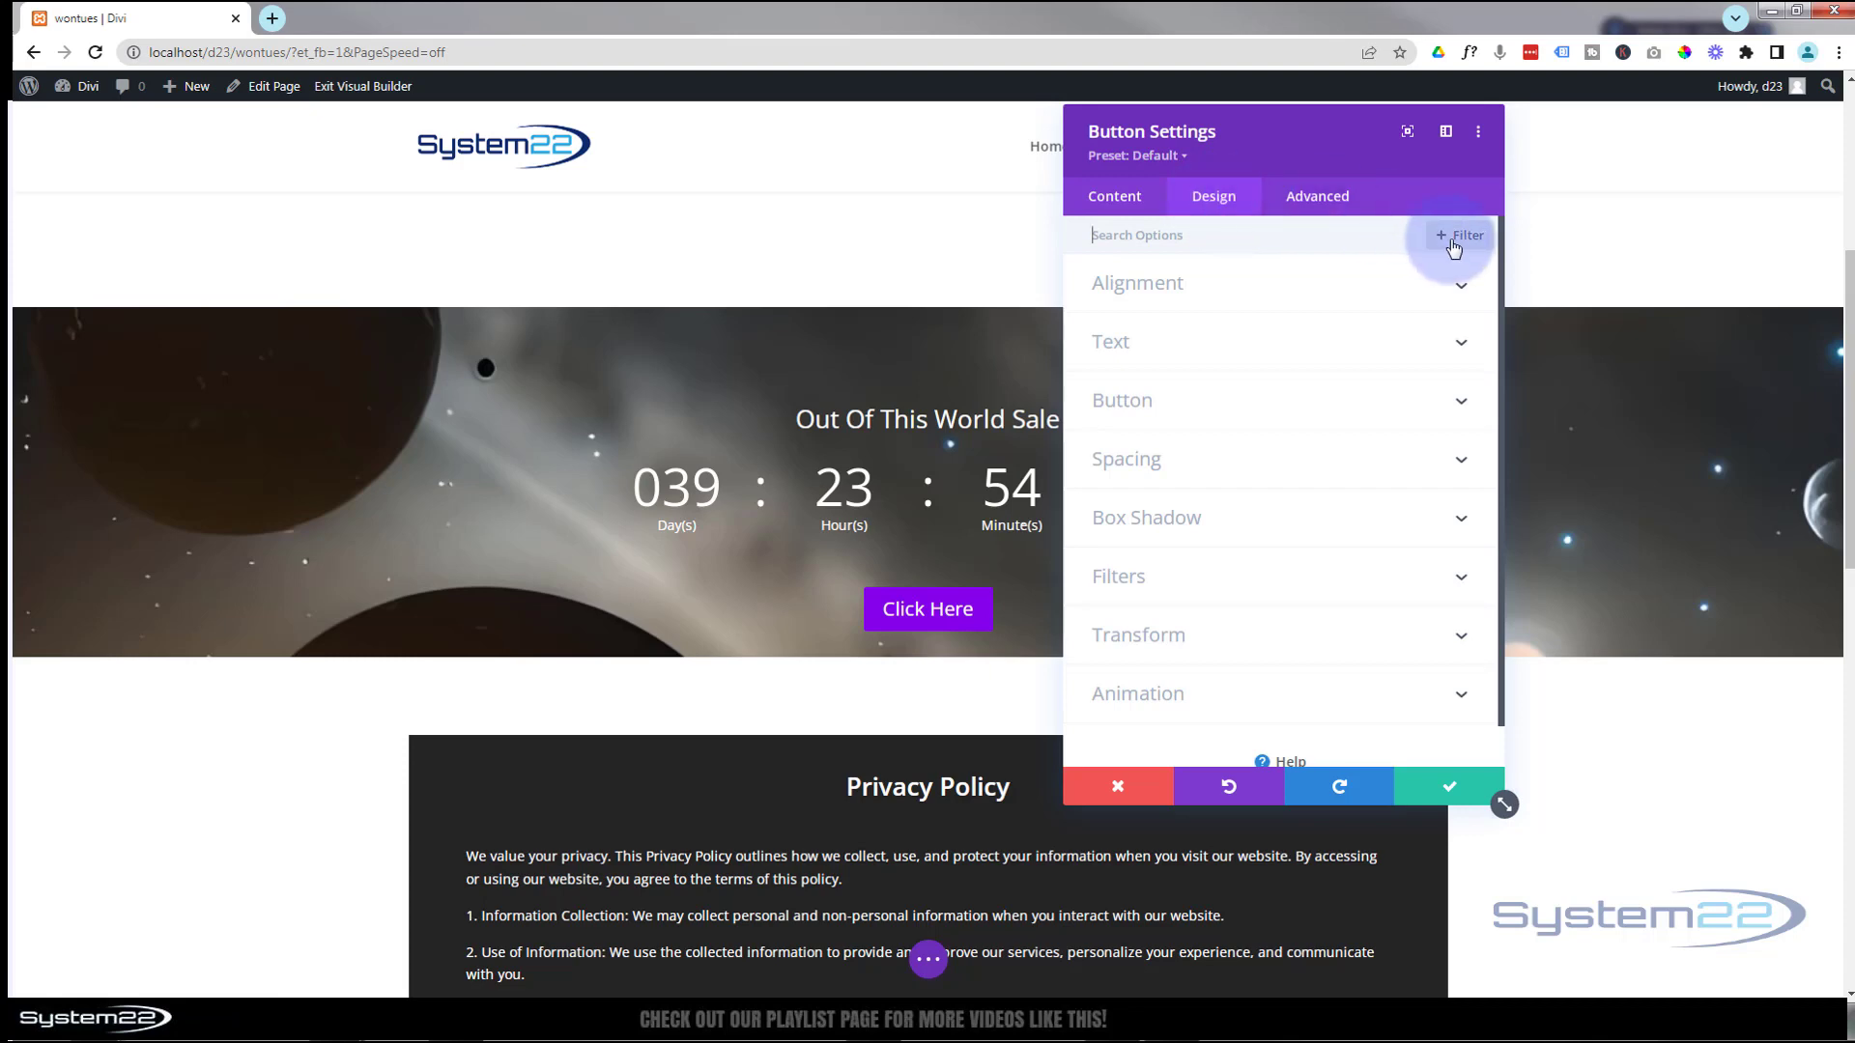
left_click(1211, 398)
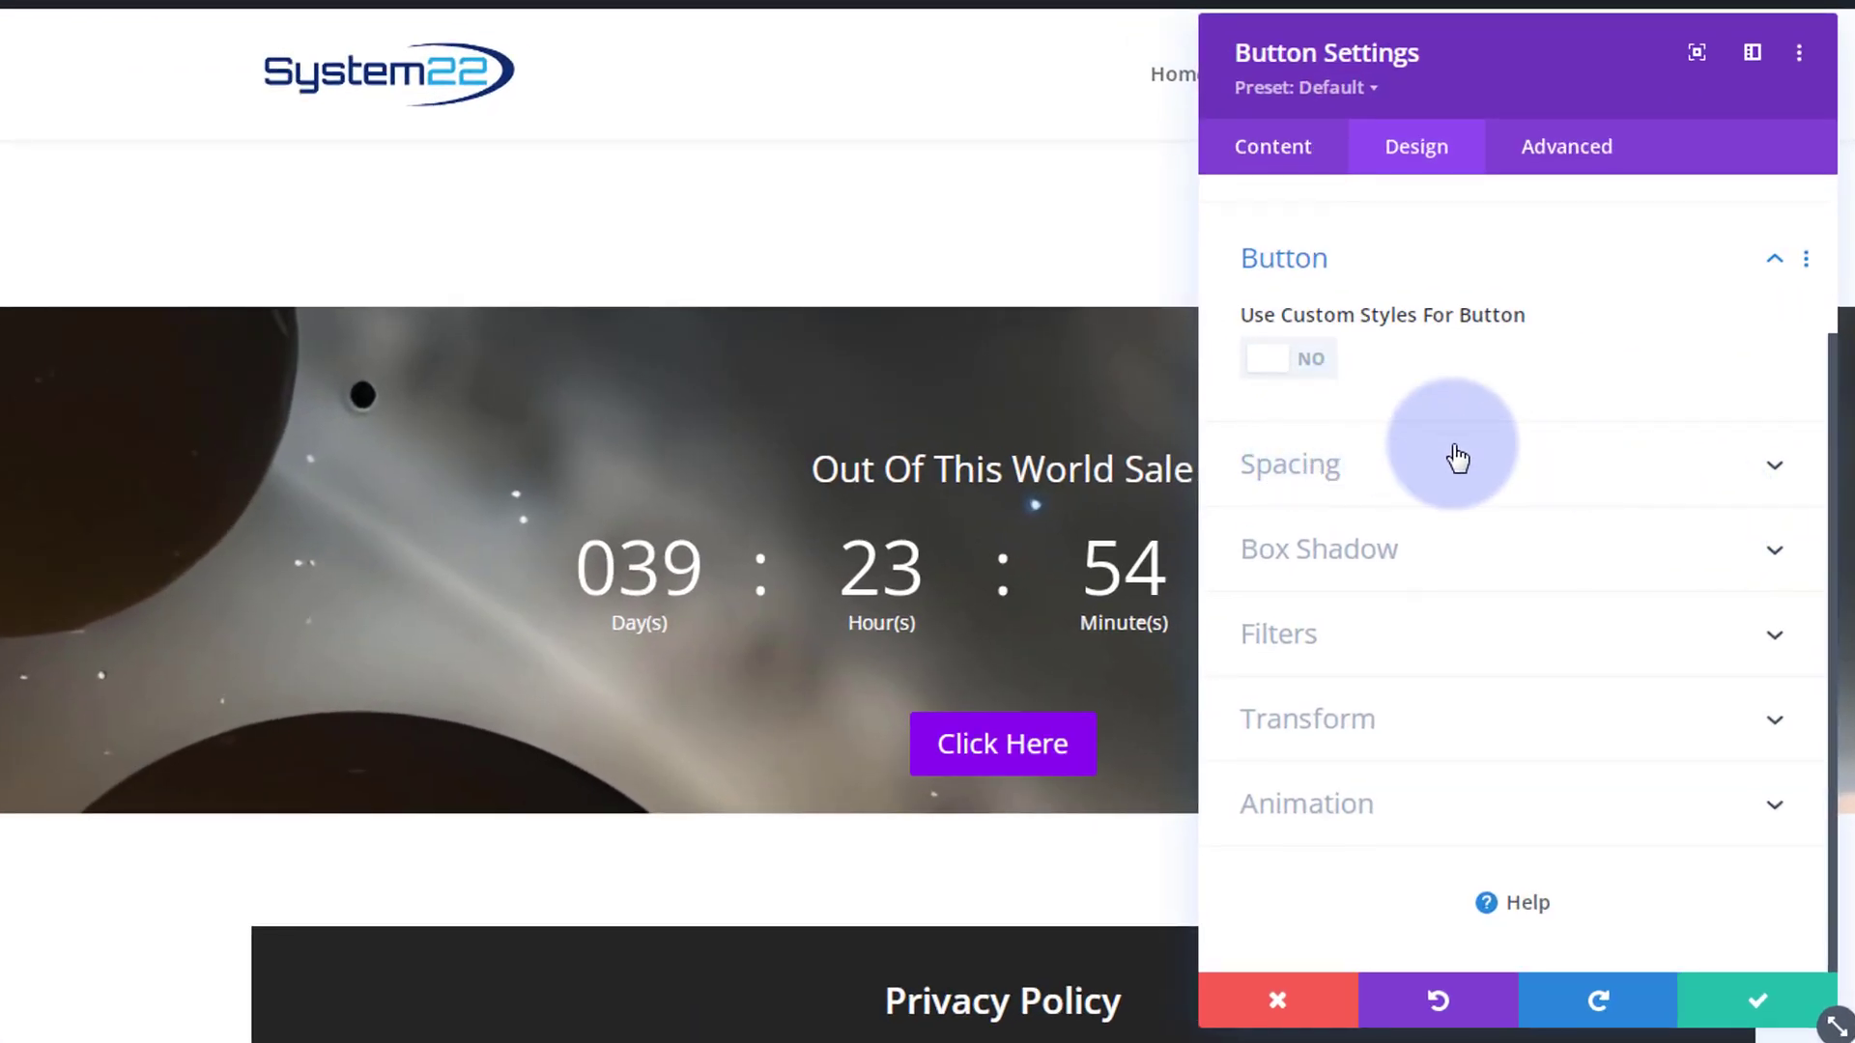
left_click(1306, 366)
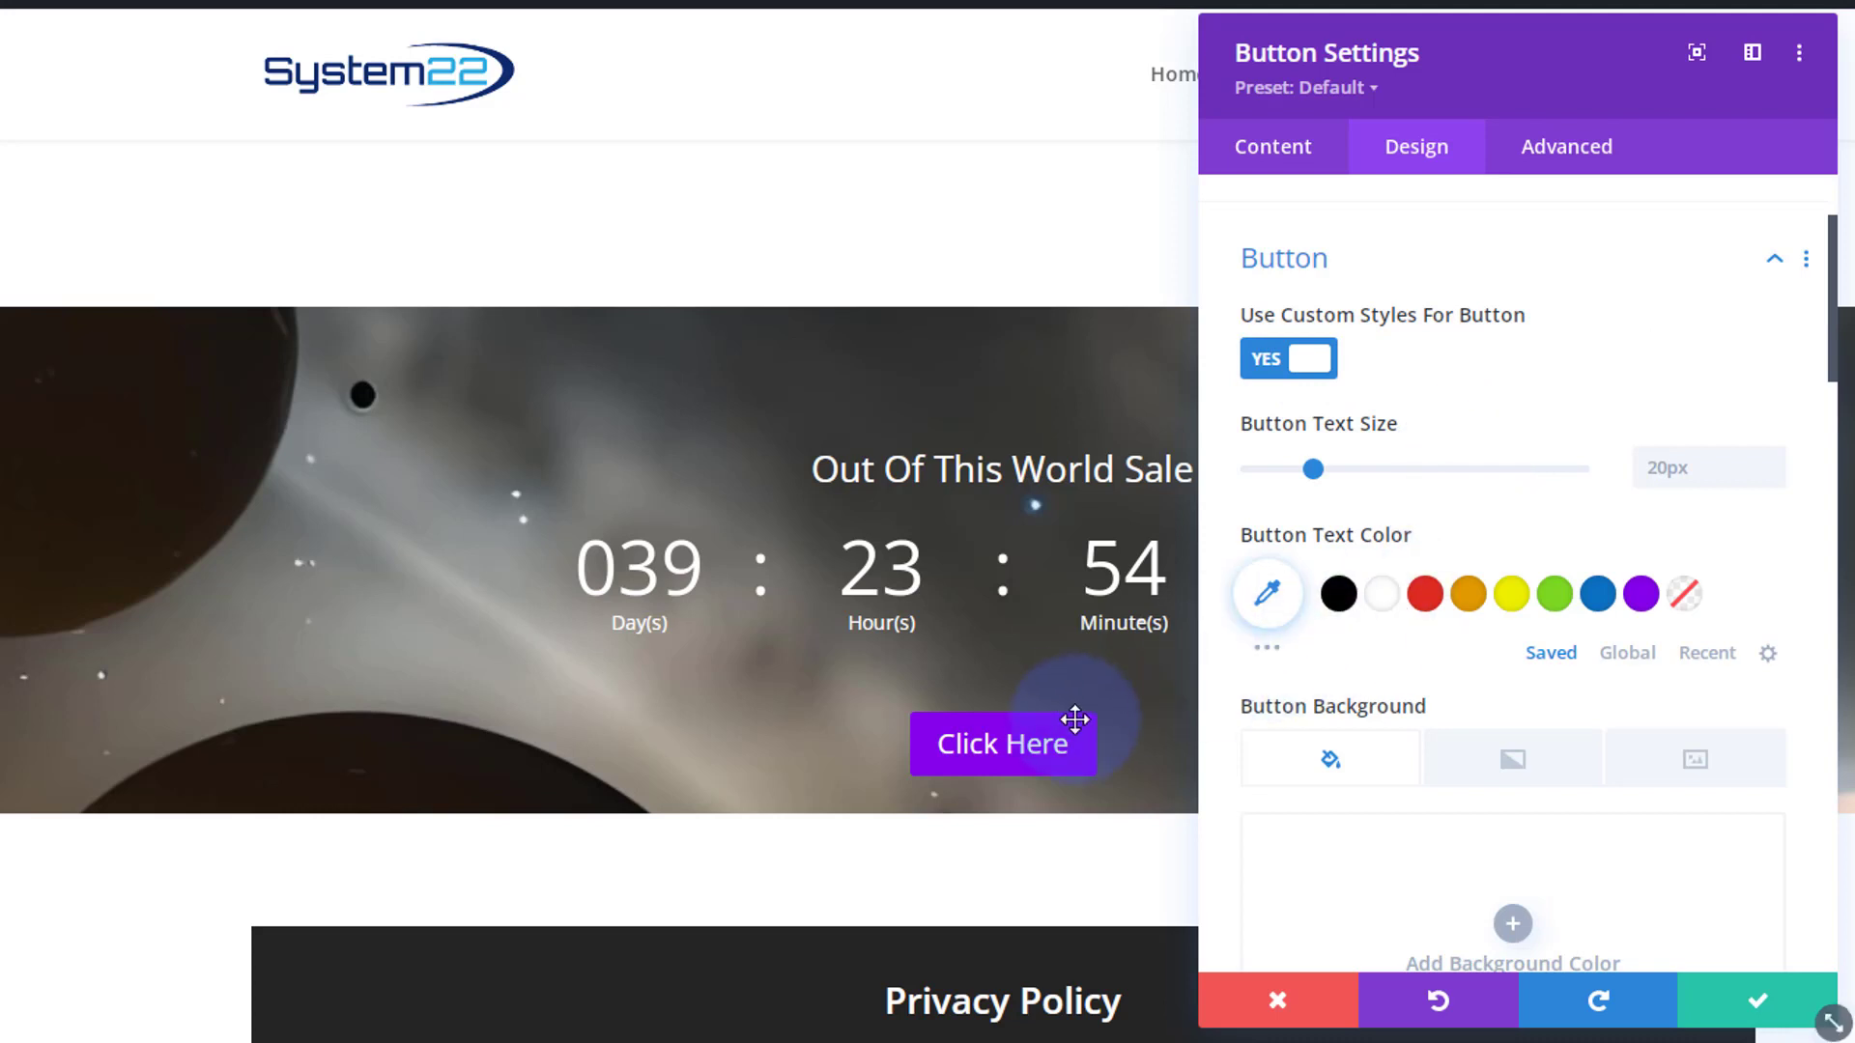
scroll(1499, 512, "down", 3)
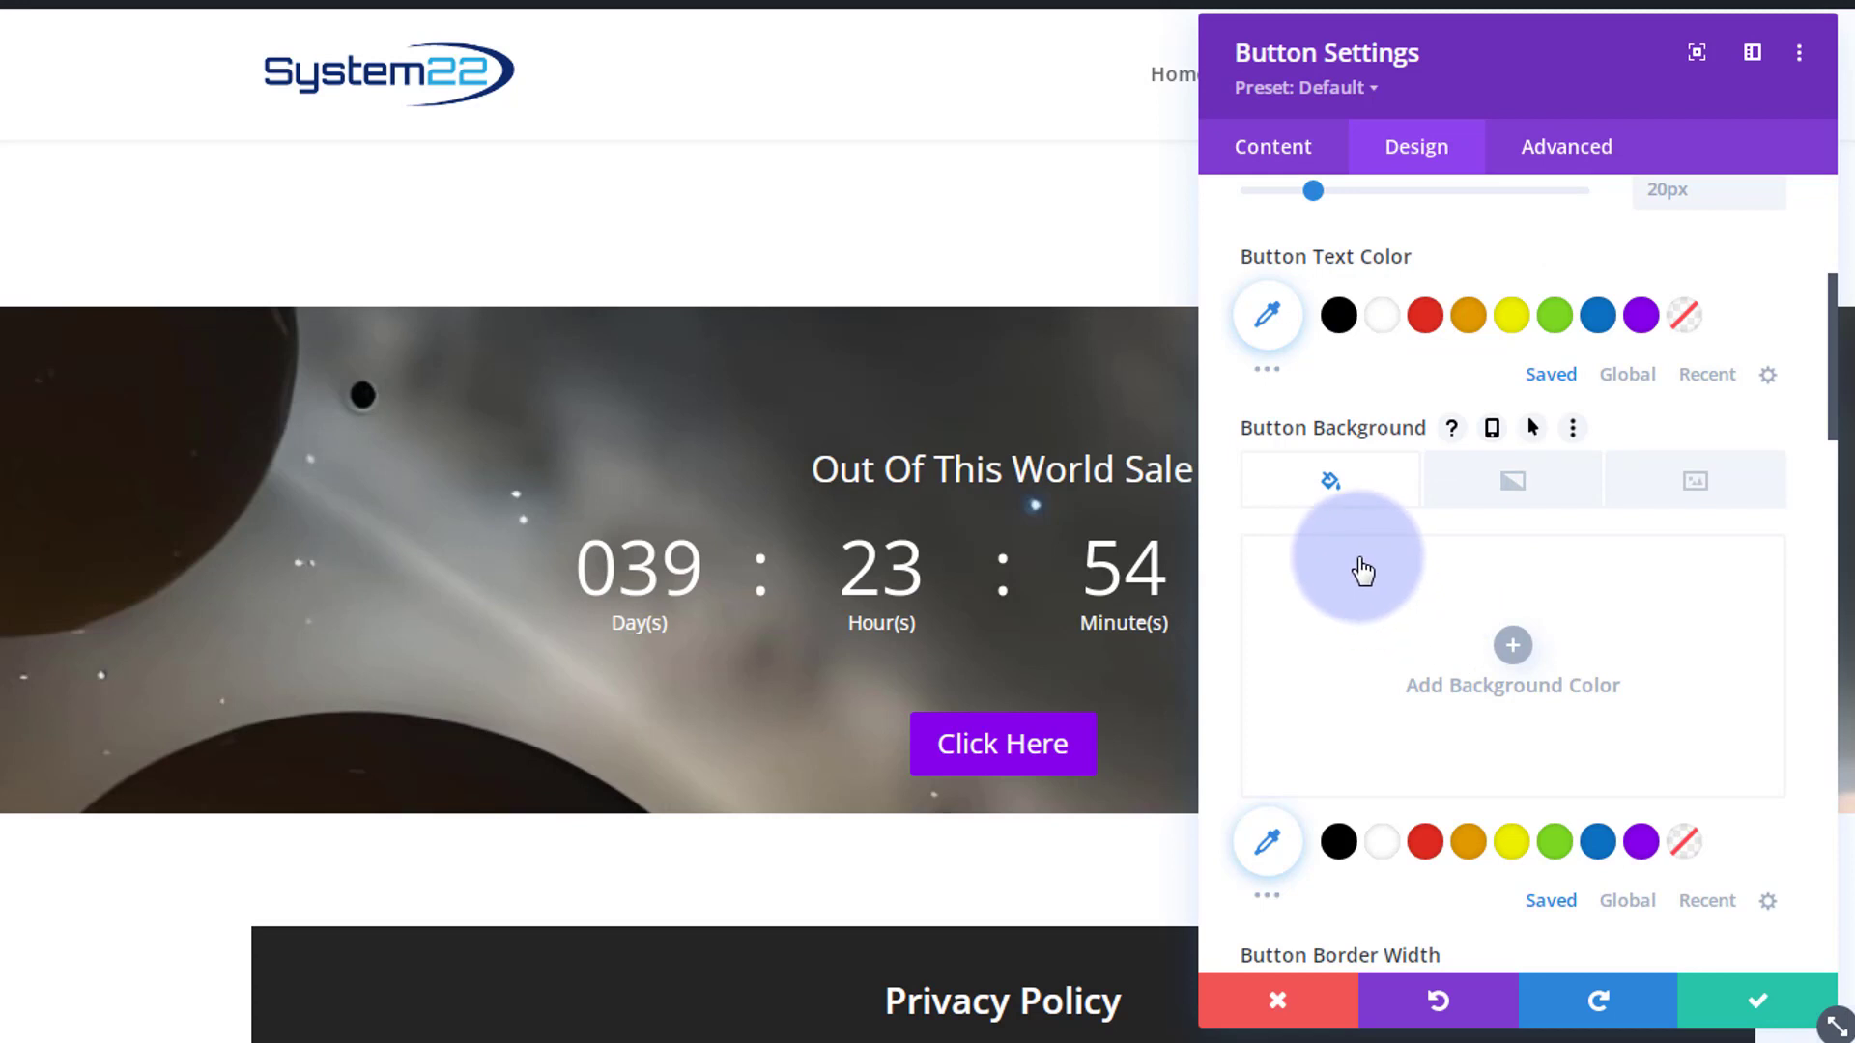
left_click(1684, 843)
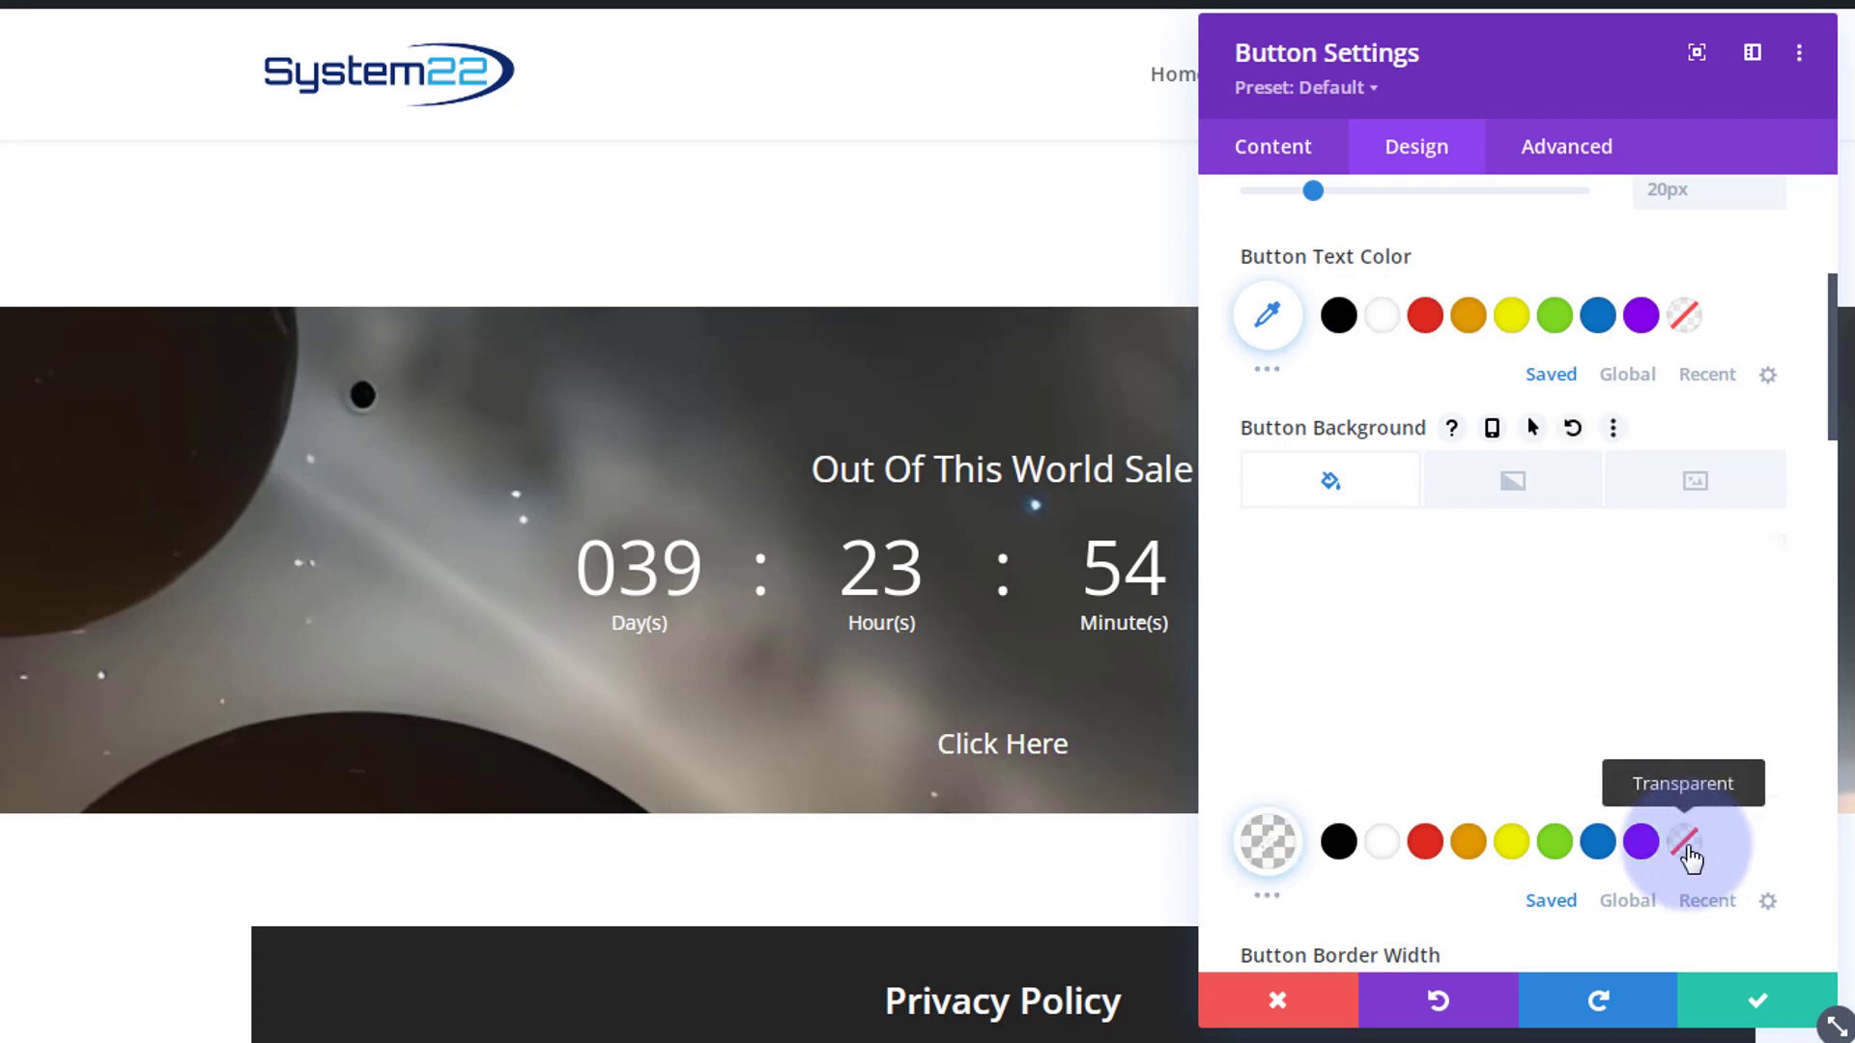
- Increase the button's border width to 2px
scroll(1476, 620, "down", 3)
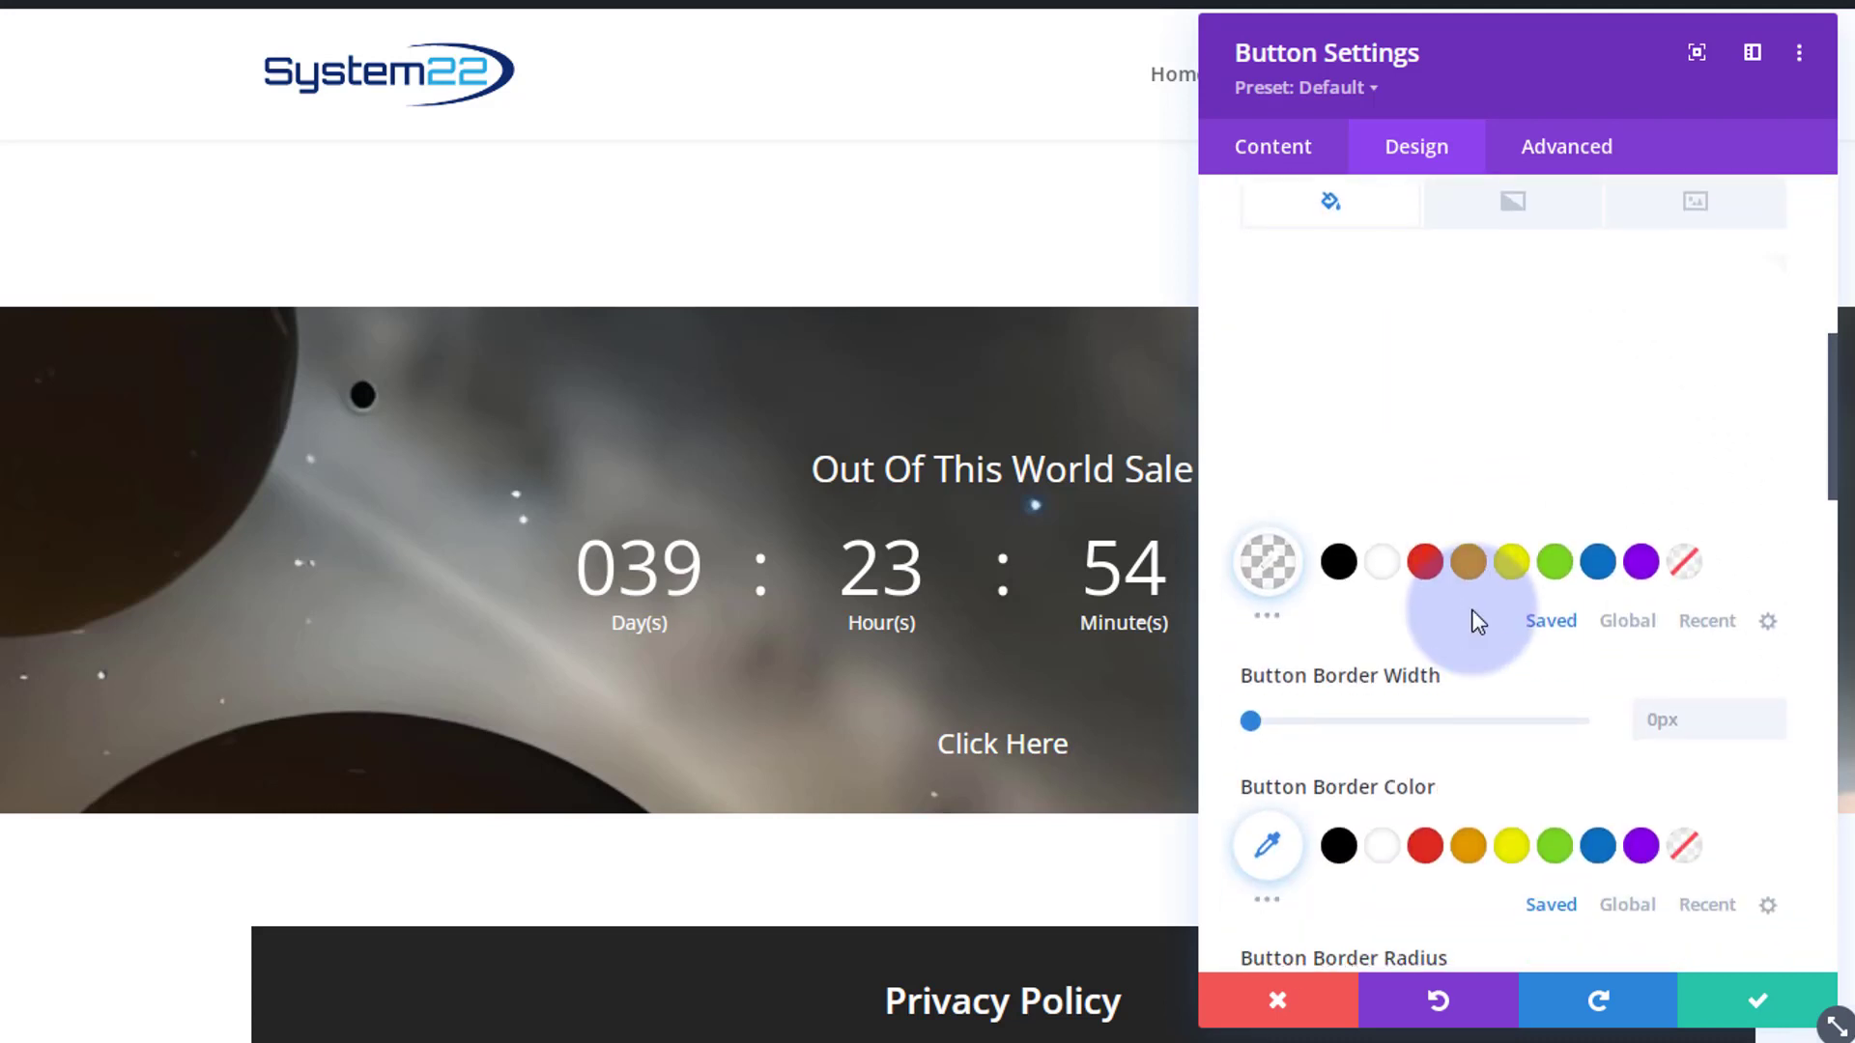
scroll(1476, 621, "down", 2)
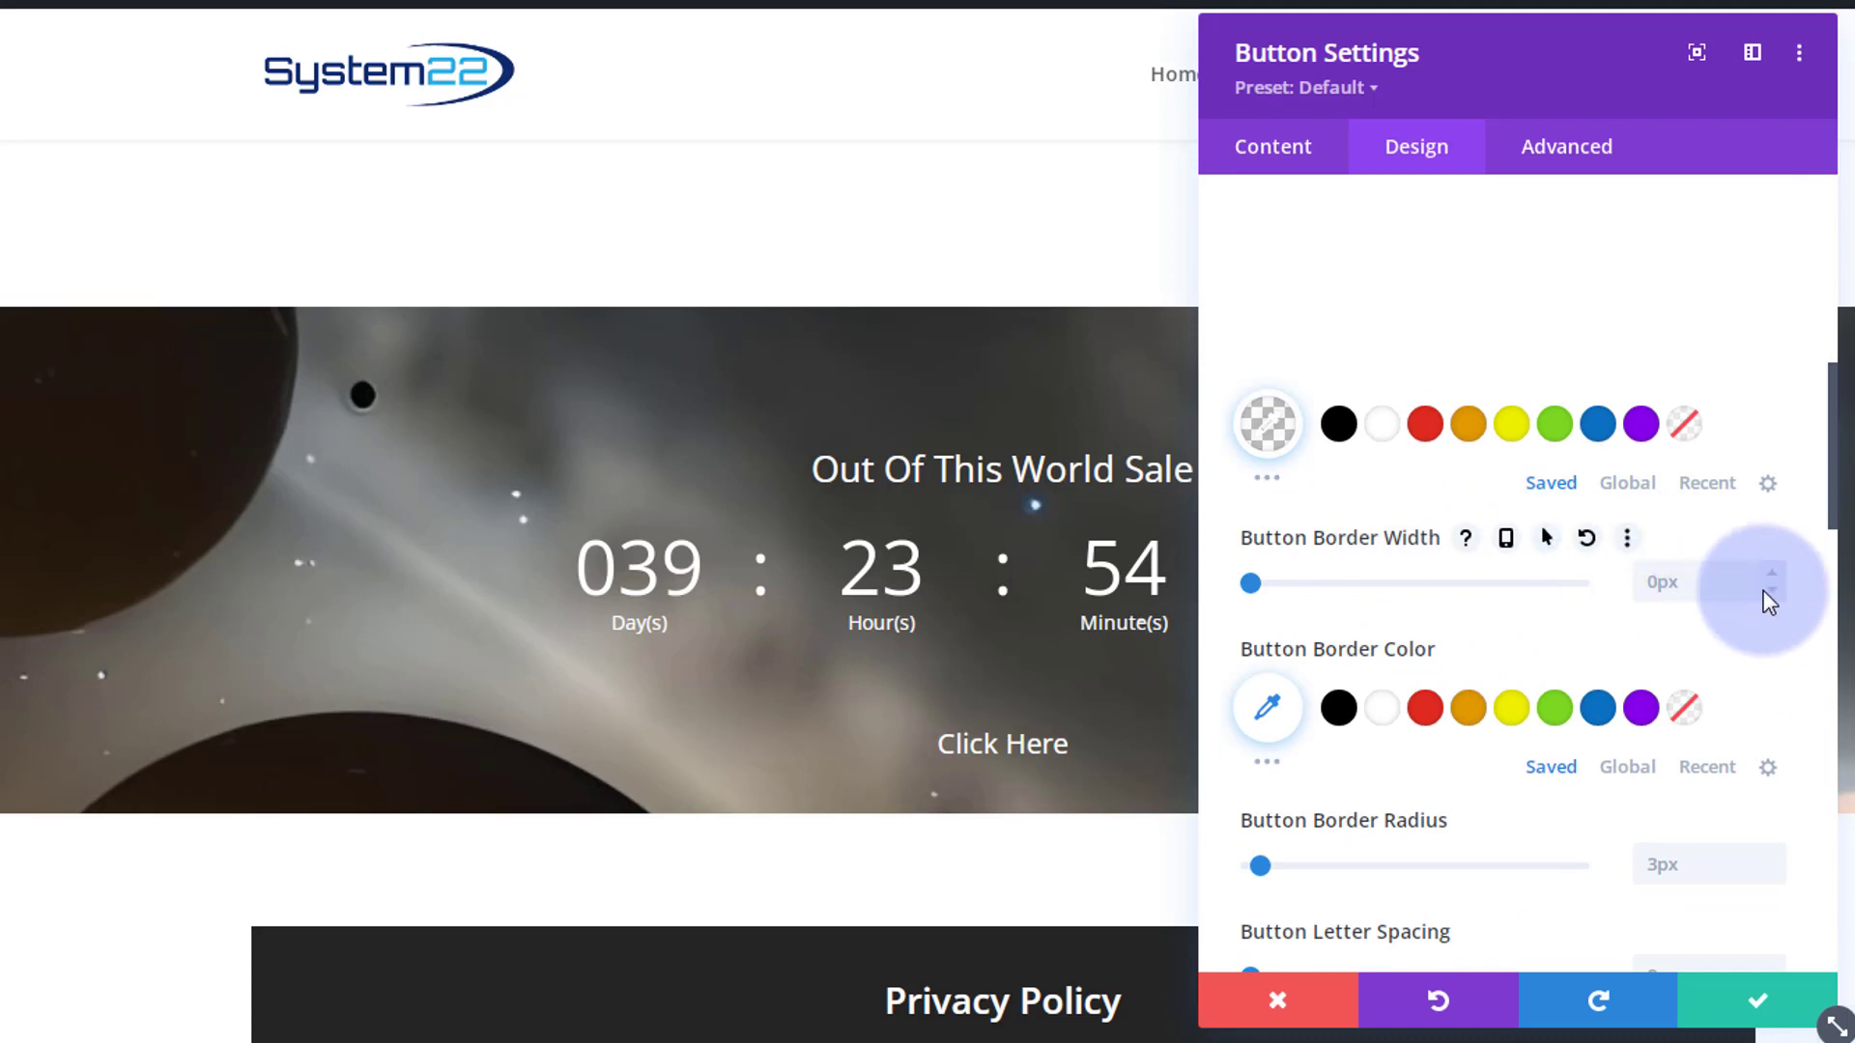
key("Up")
key("Up")
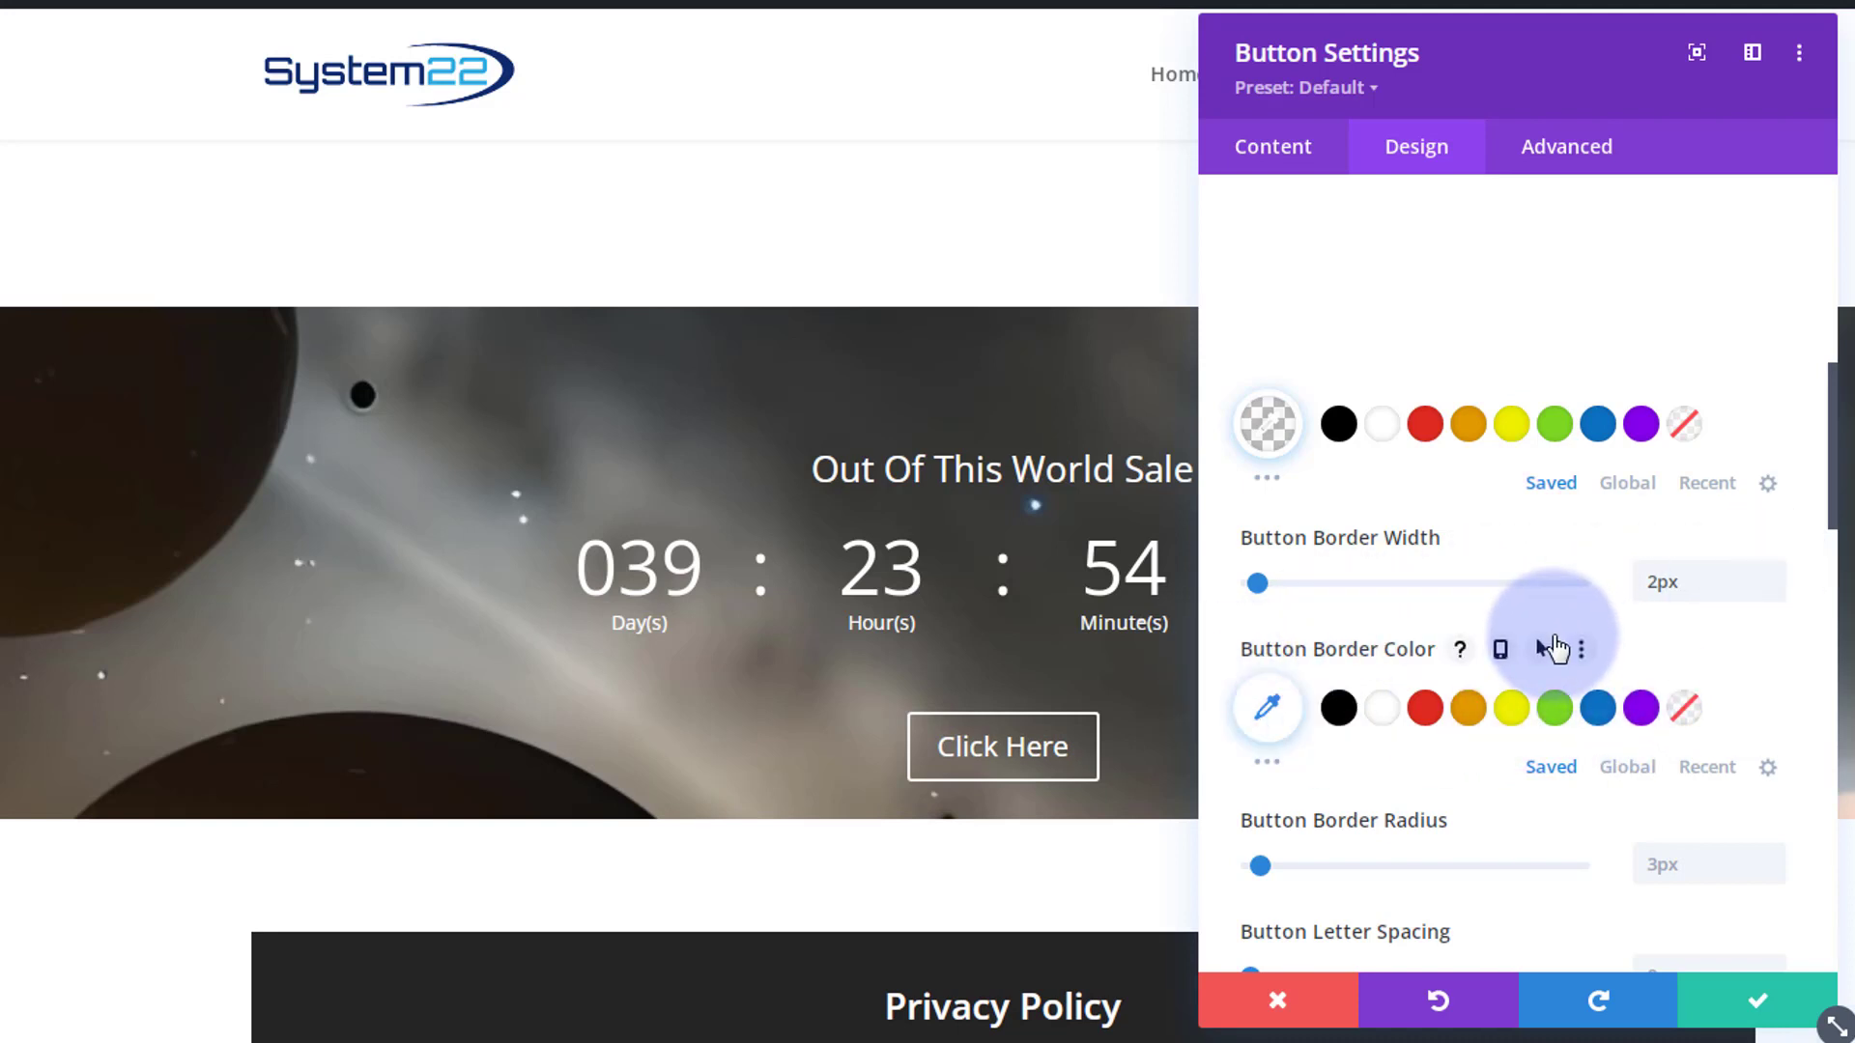
scroll(1553, 636, "down", 10)
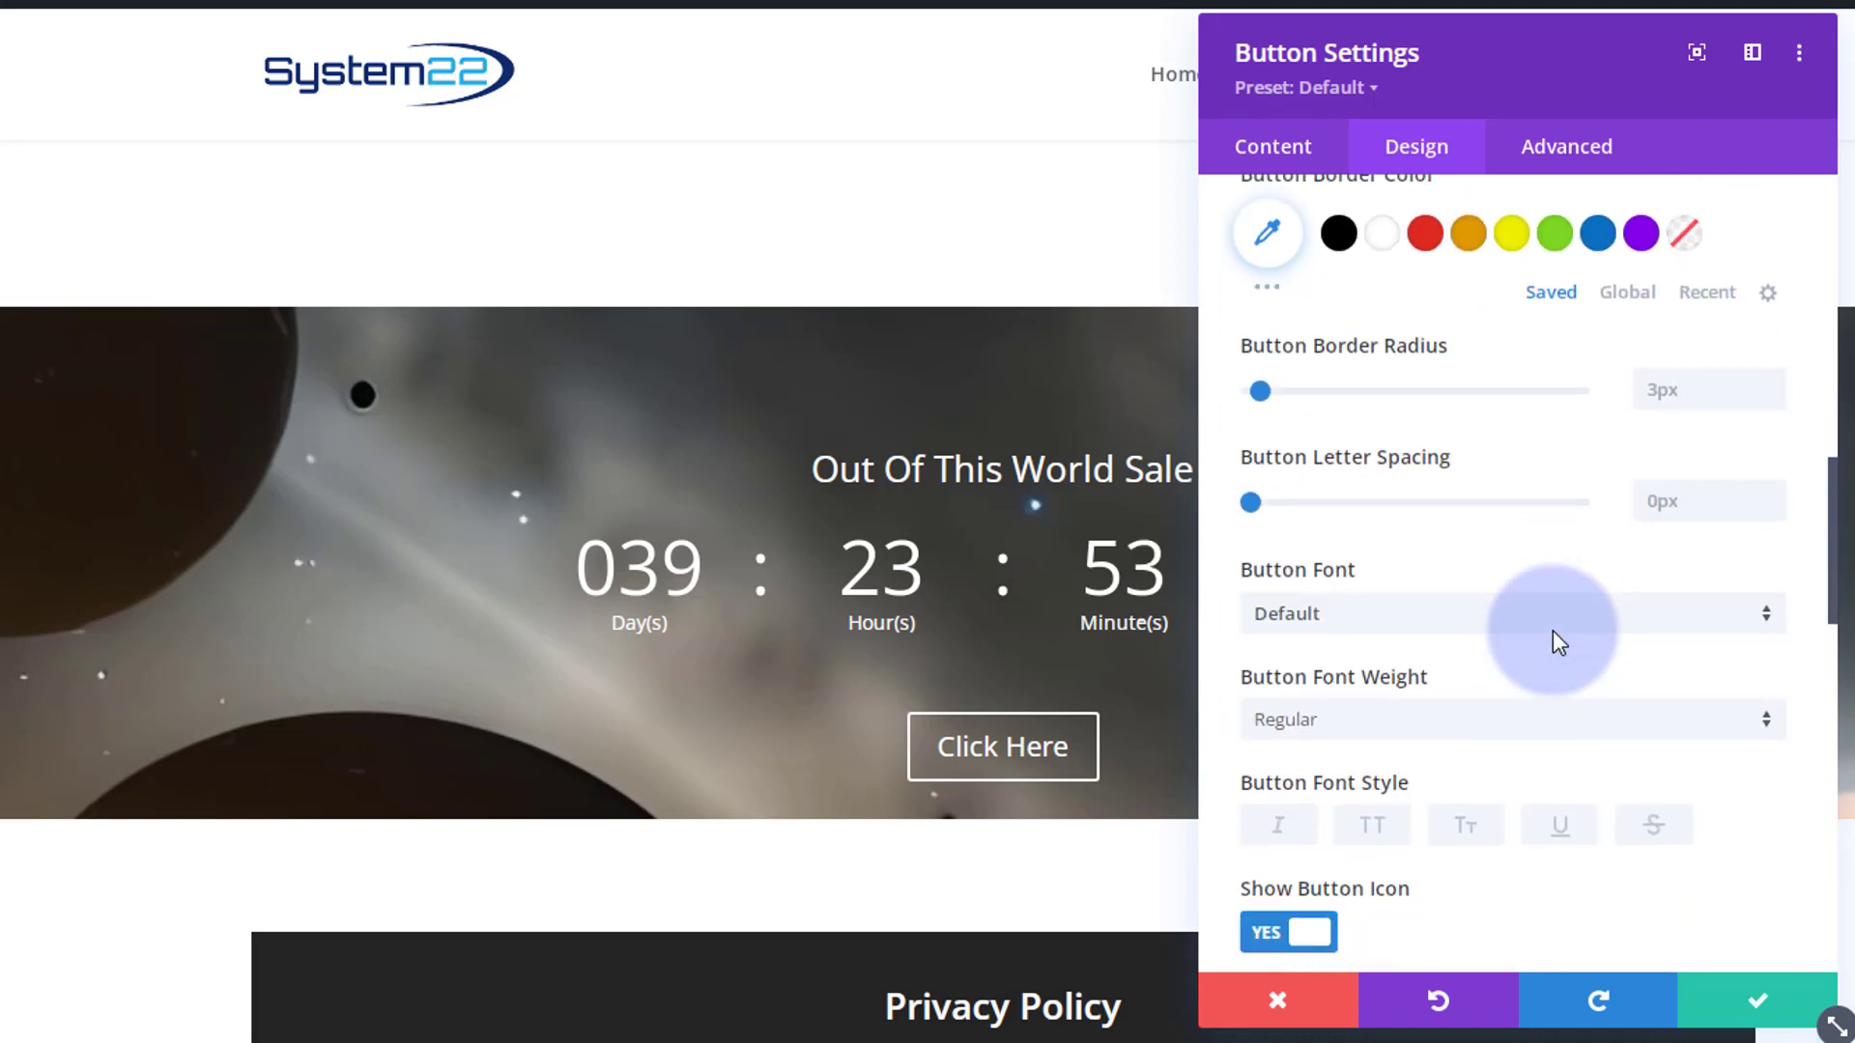
scroll(1551, 629, "down", 3)
scroll(1552, 637, "up", 3)
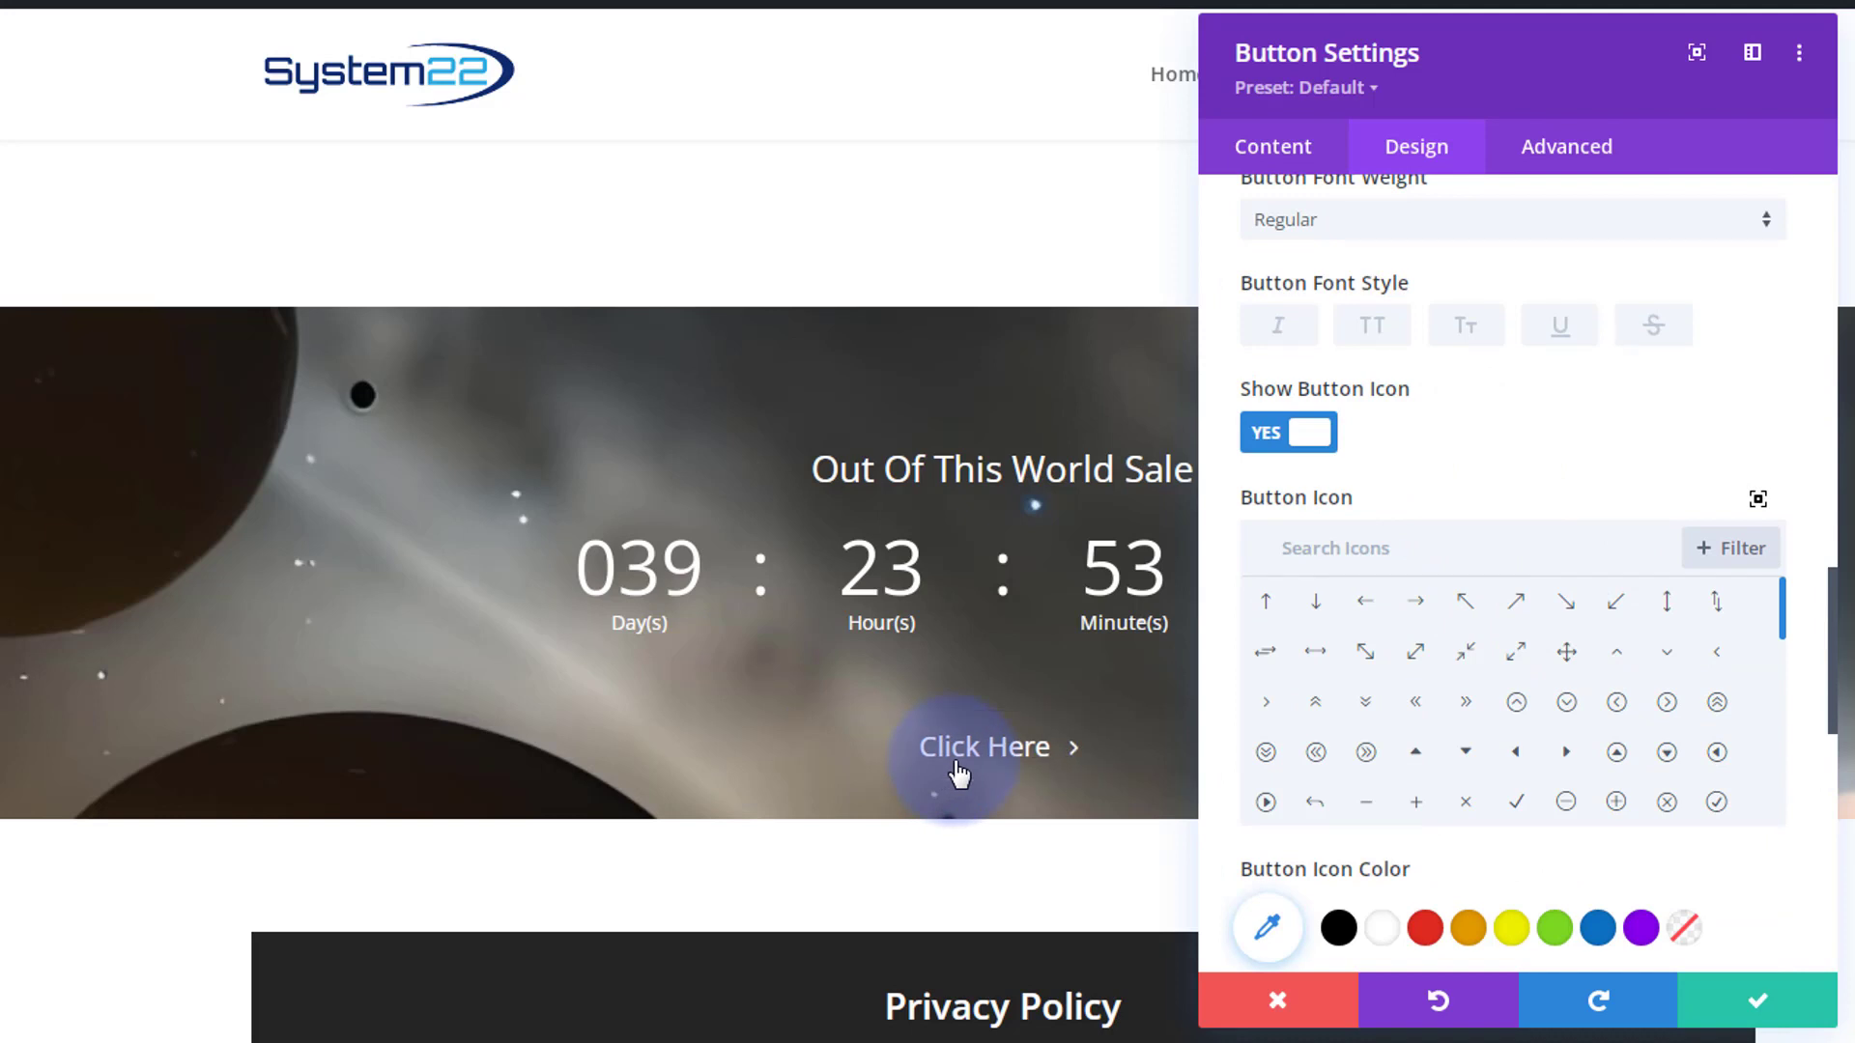
- Hide the Click Here button's icon and give it a white #ffffff box shadow preset
left_click(1280, 435)
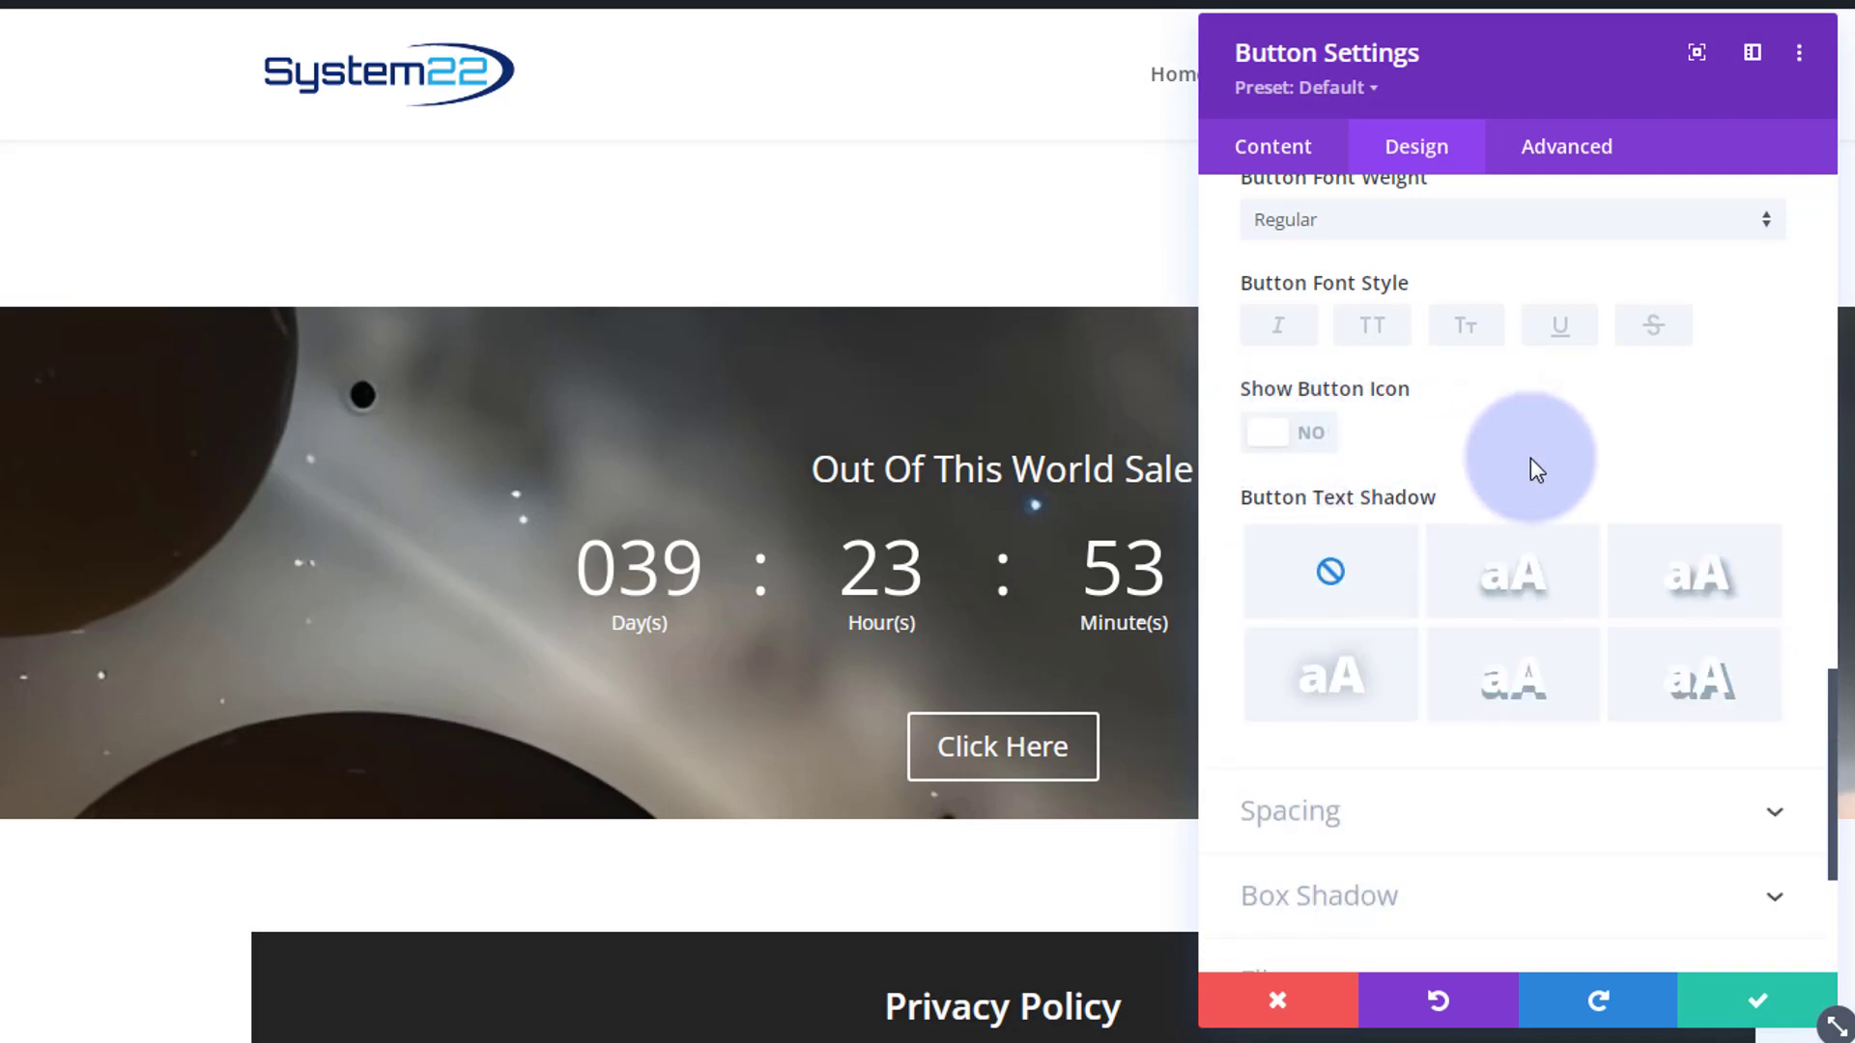
scroll(1533, 469, "down", 4)
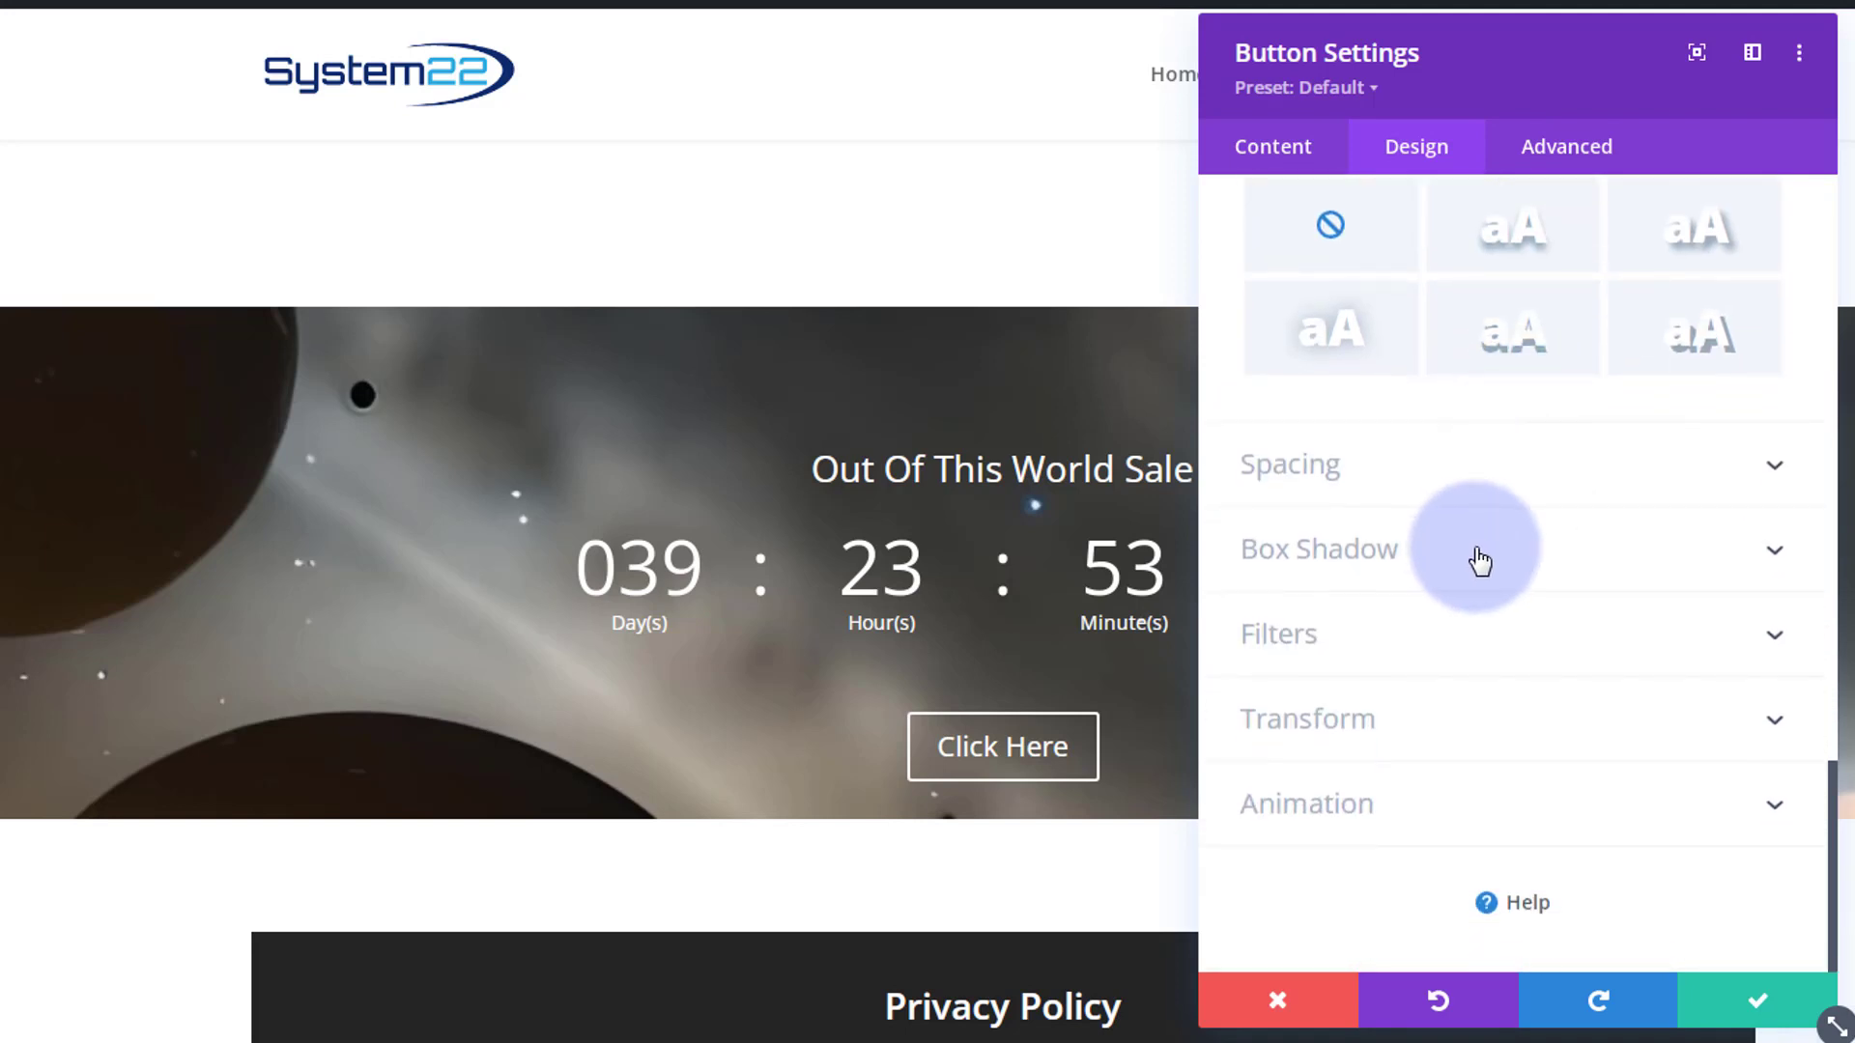
left_click(1478, 548)
left_click(1476, 531)
left_click(1448, 409)
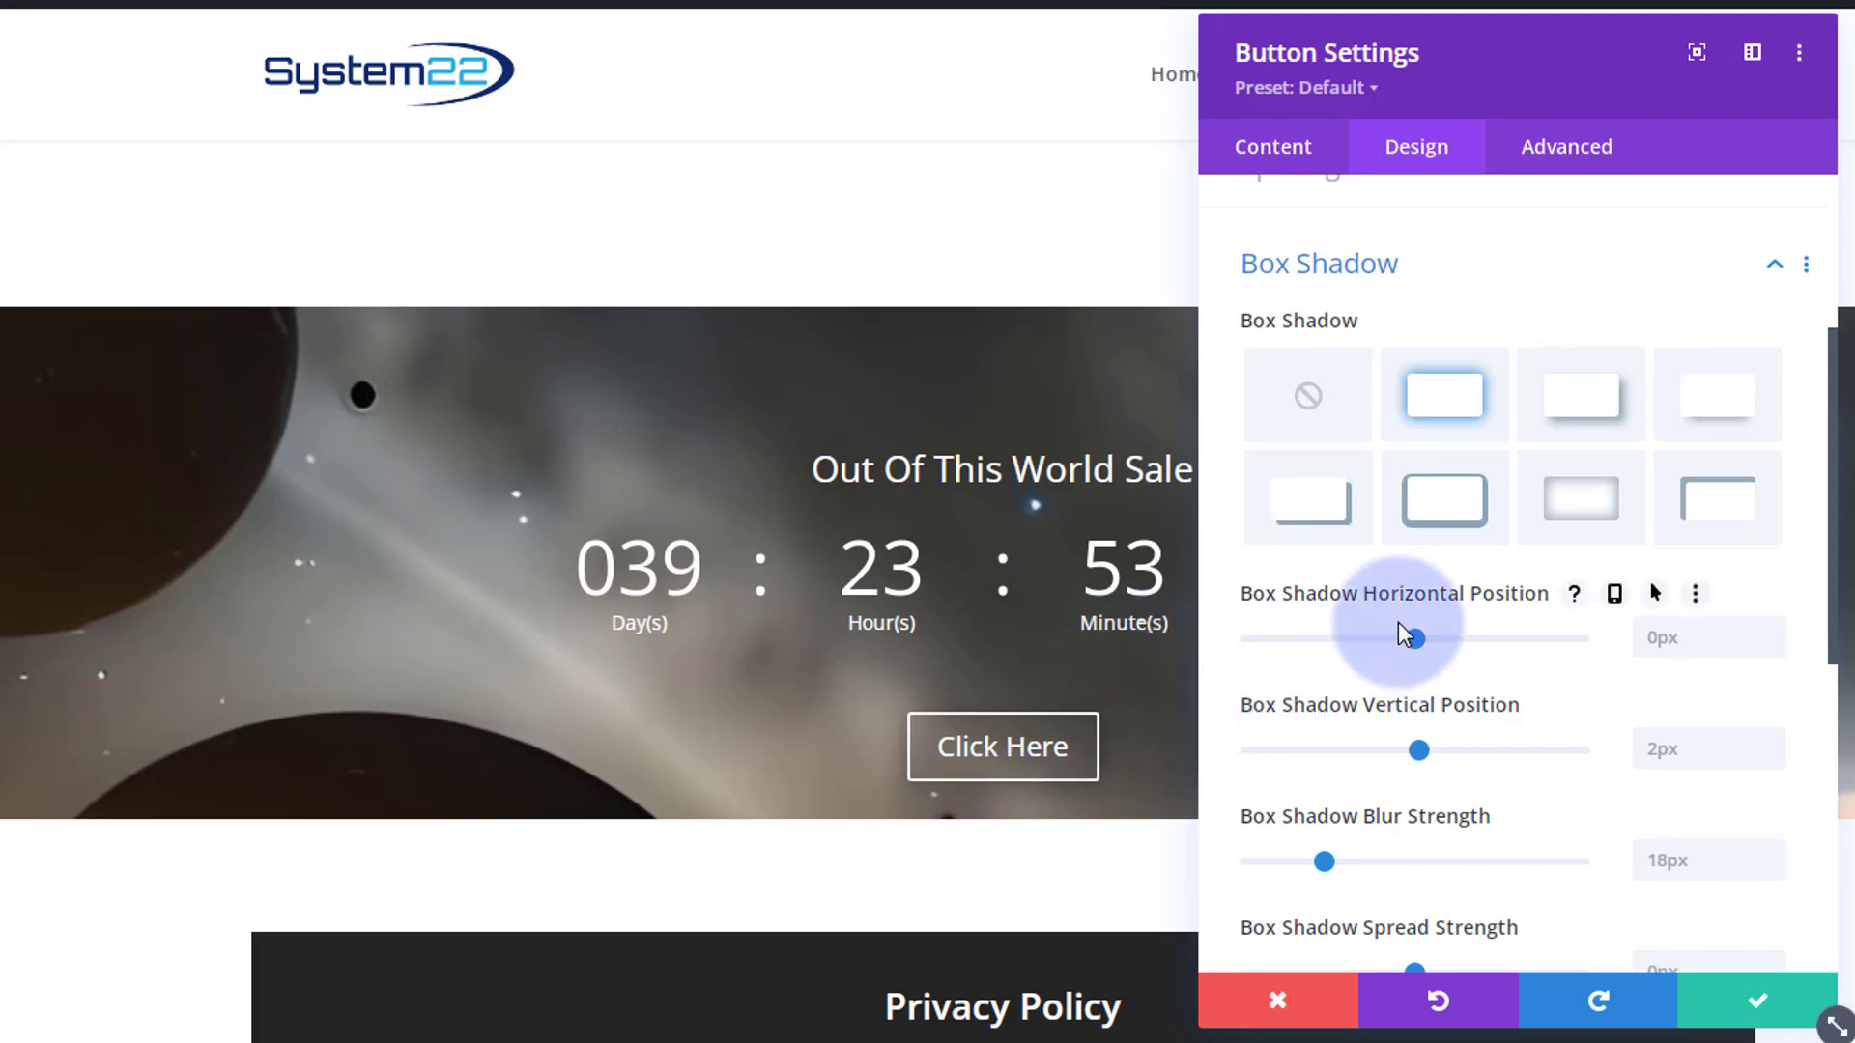
scroll(1398, 623, "down", 3)
scroll(1398, 622, "down", 3)
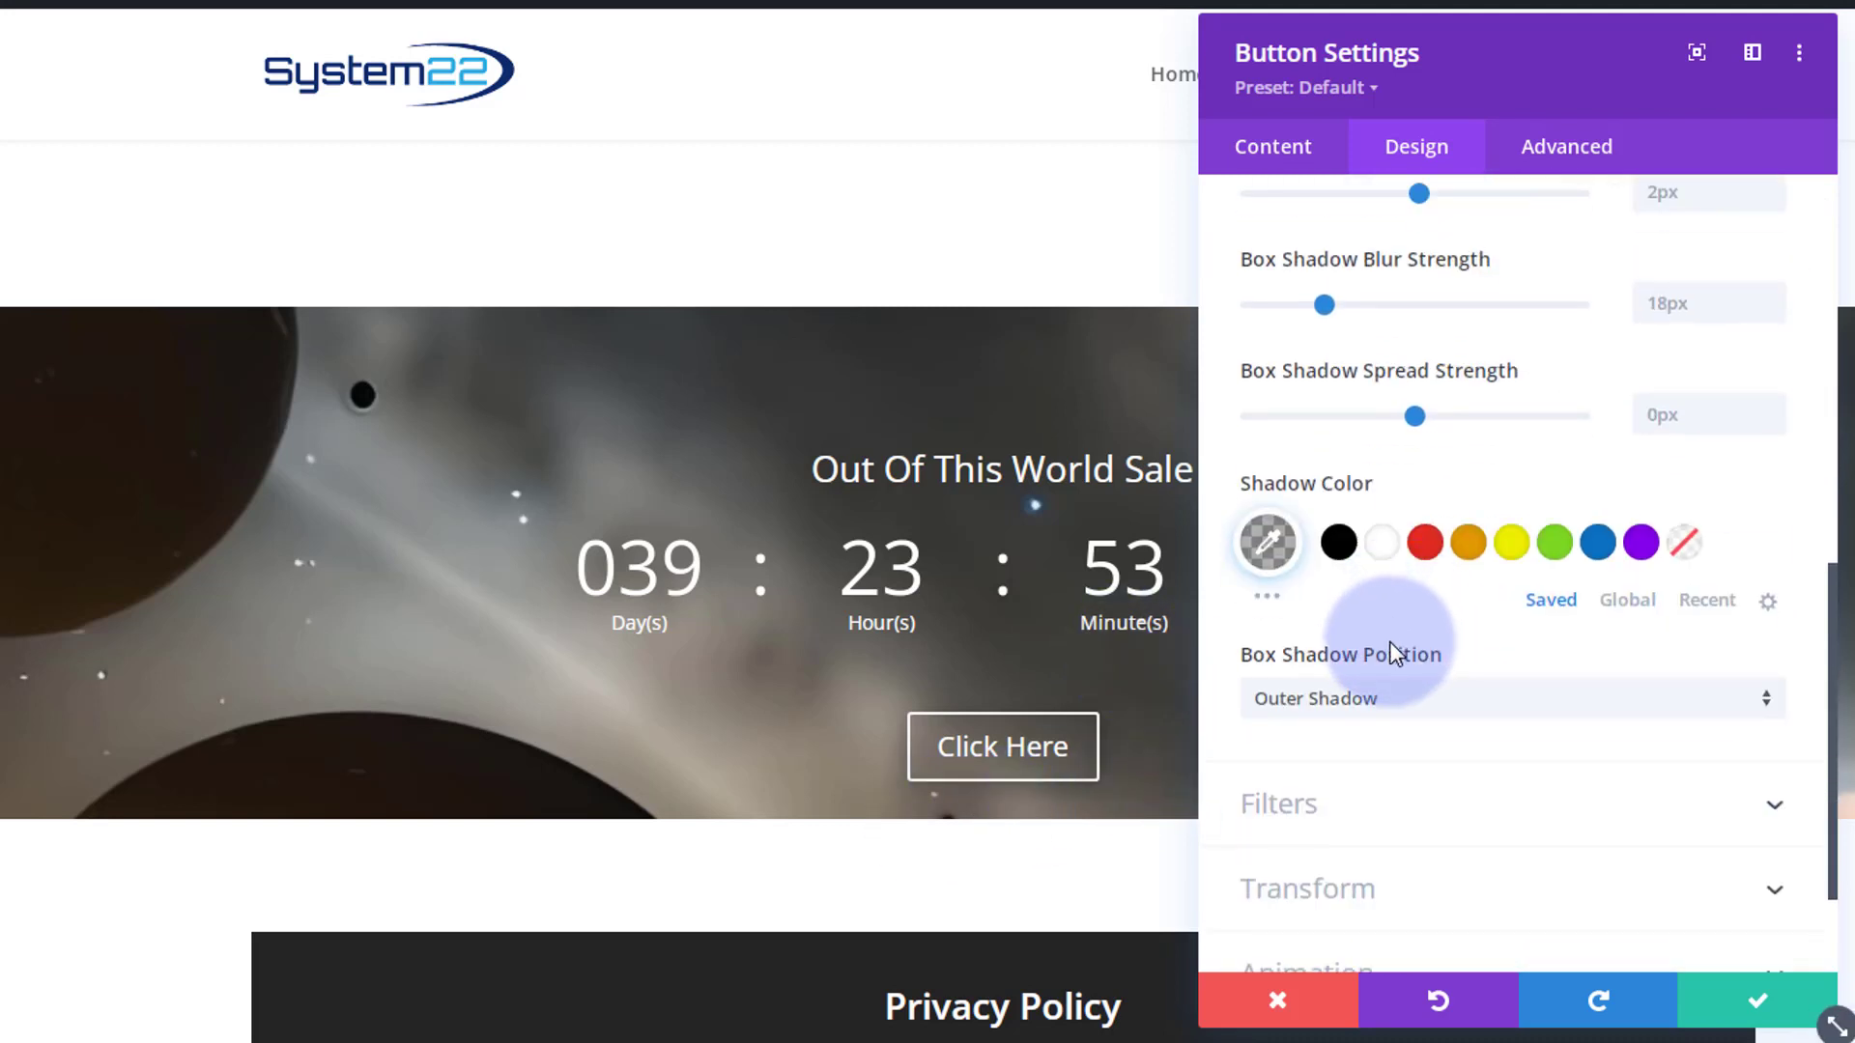
left_click(1381, 545)
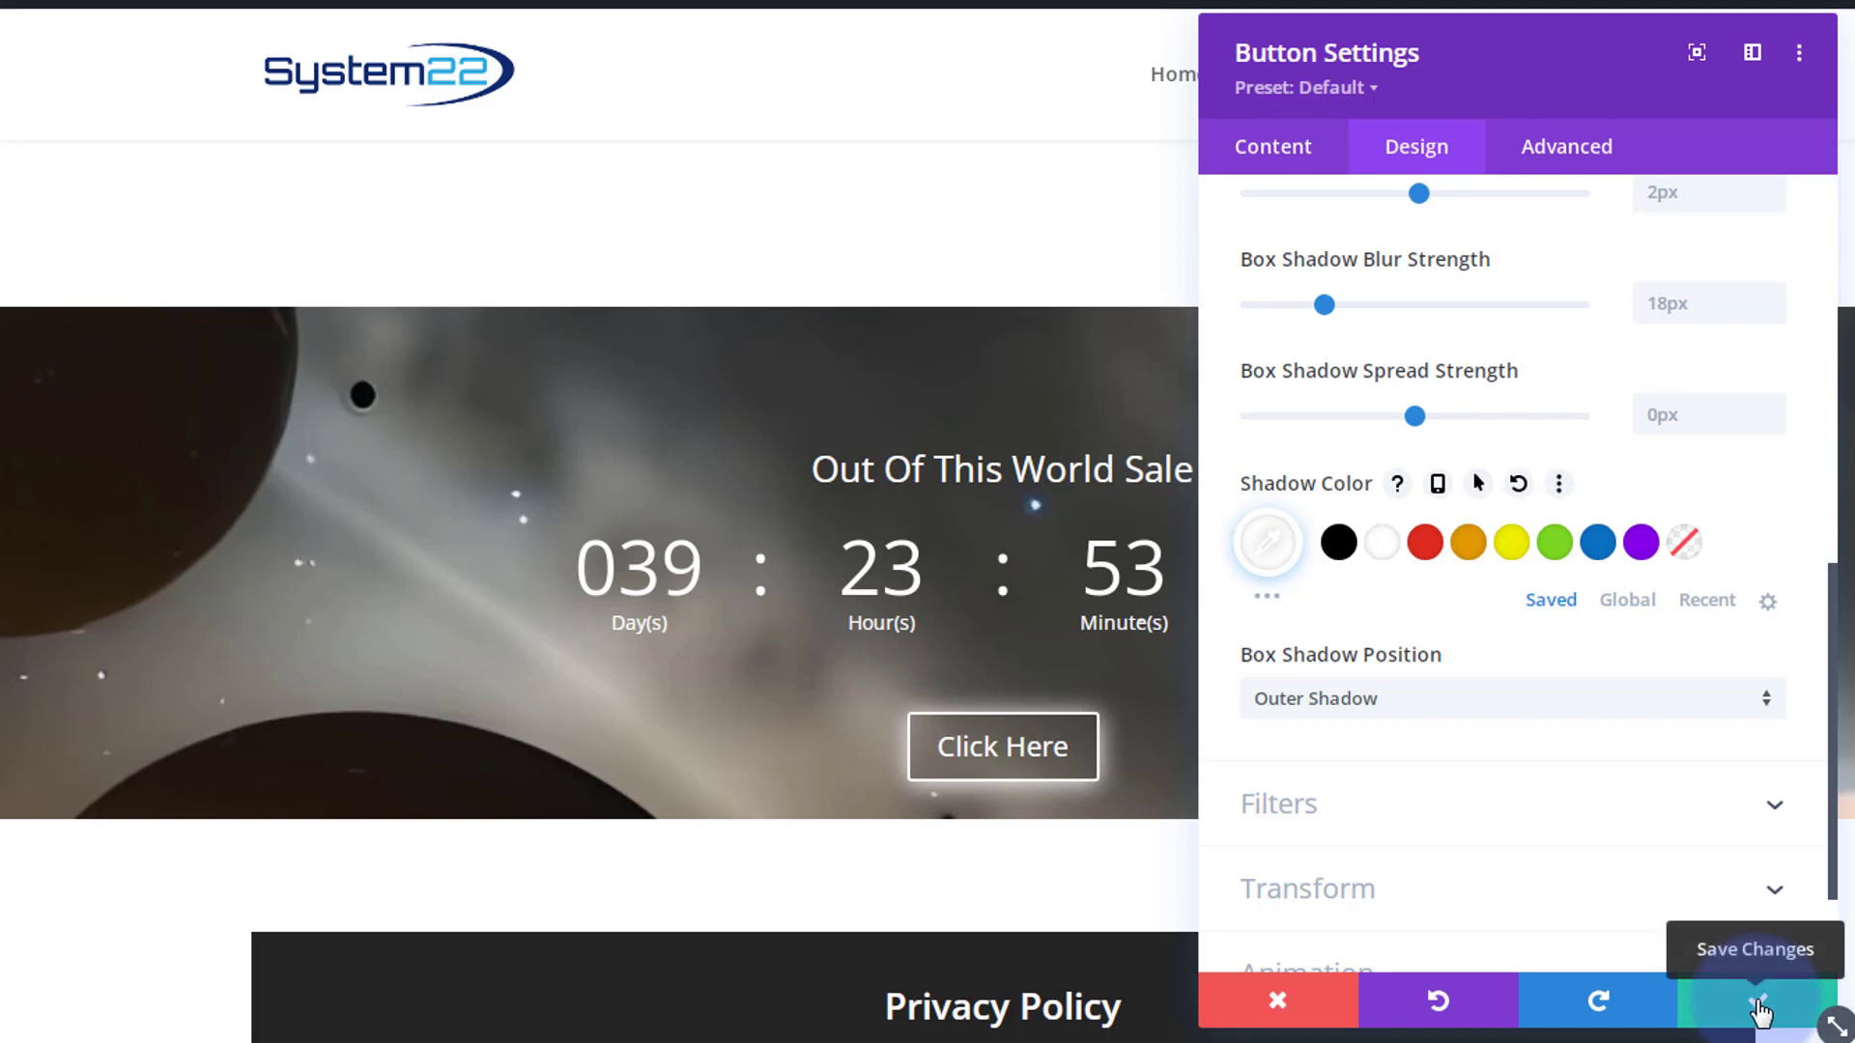
- Replace the button text Click Here with Shop Now
left_click(1273, 148)
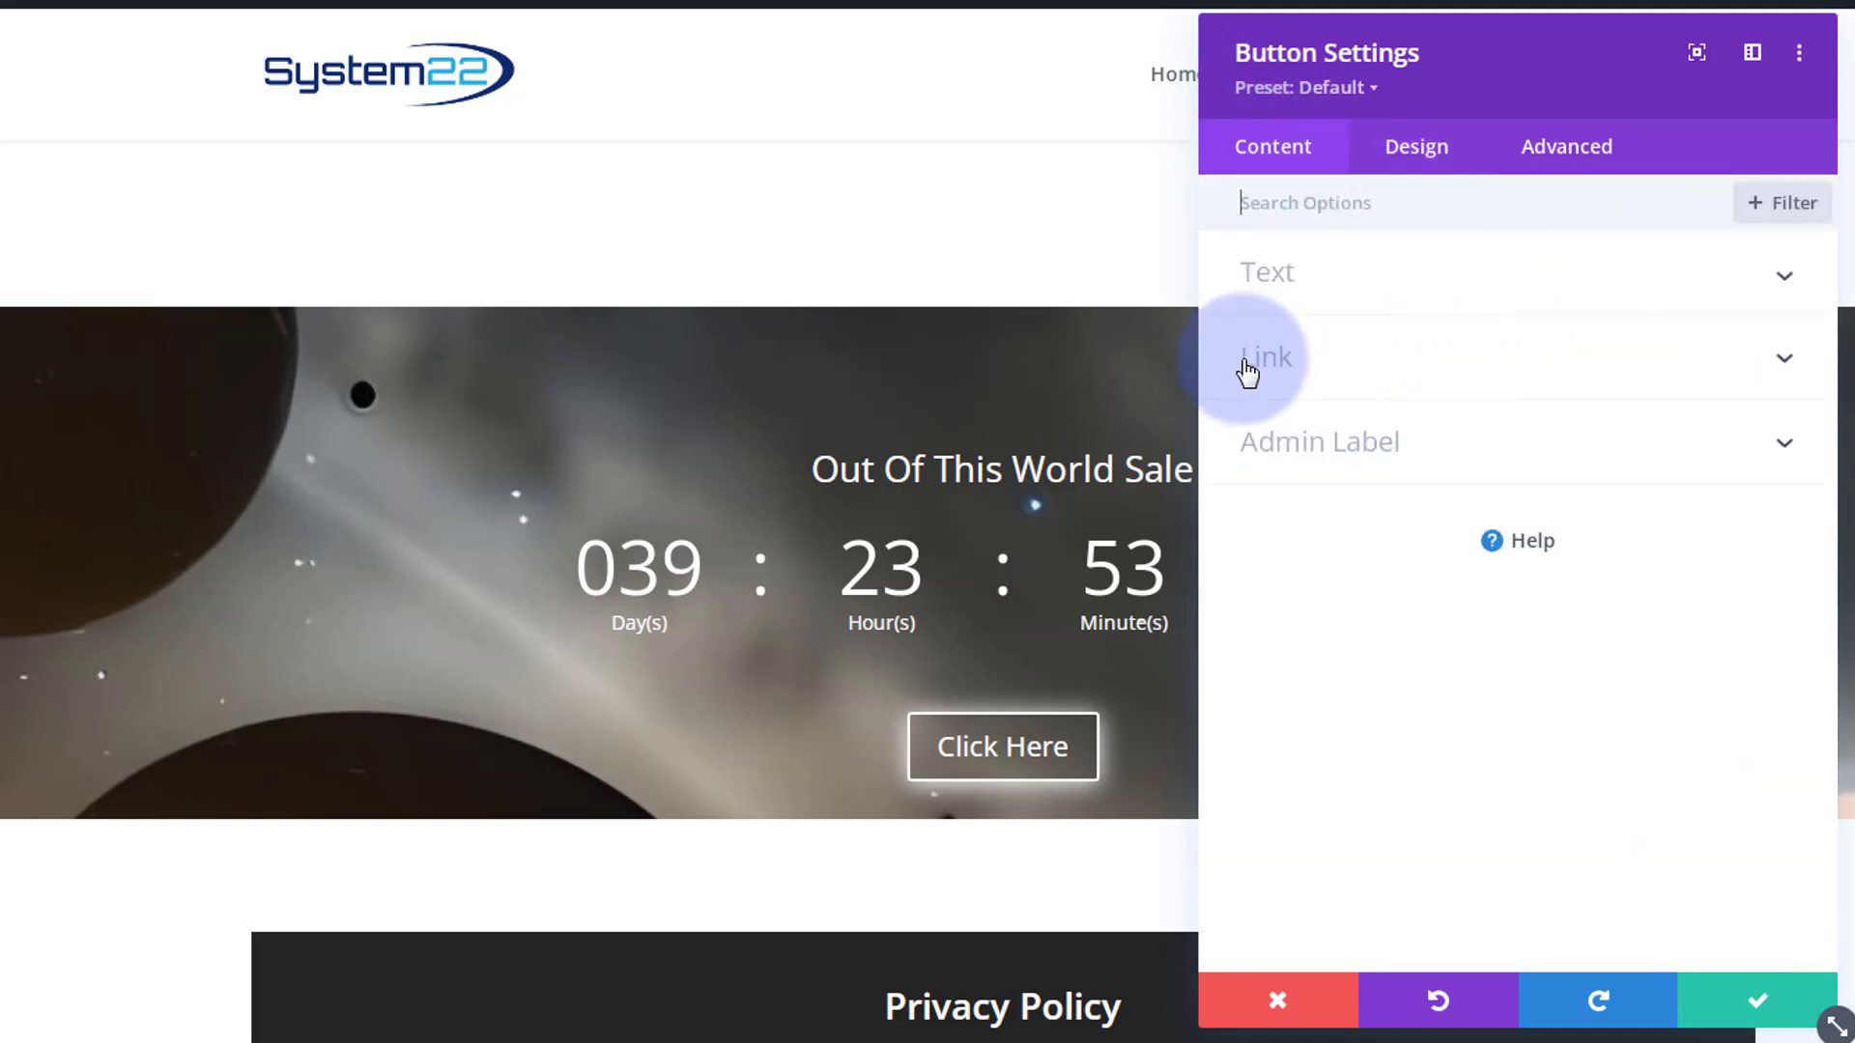
left_click(1331, 306)
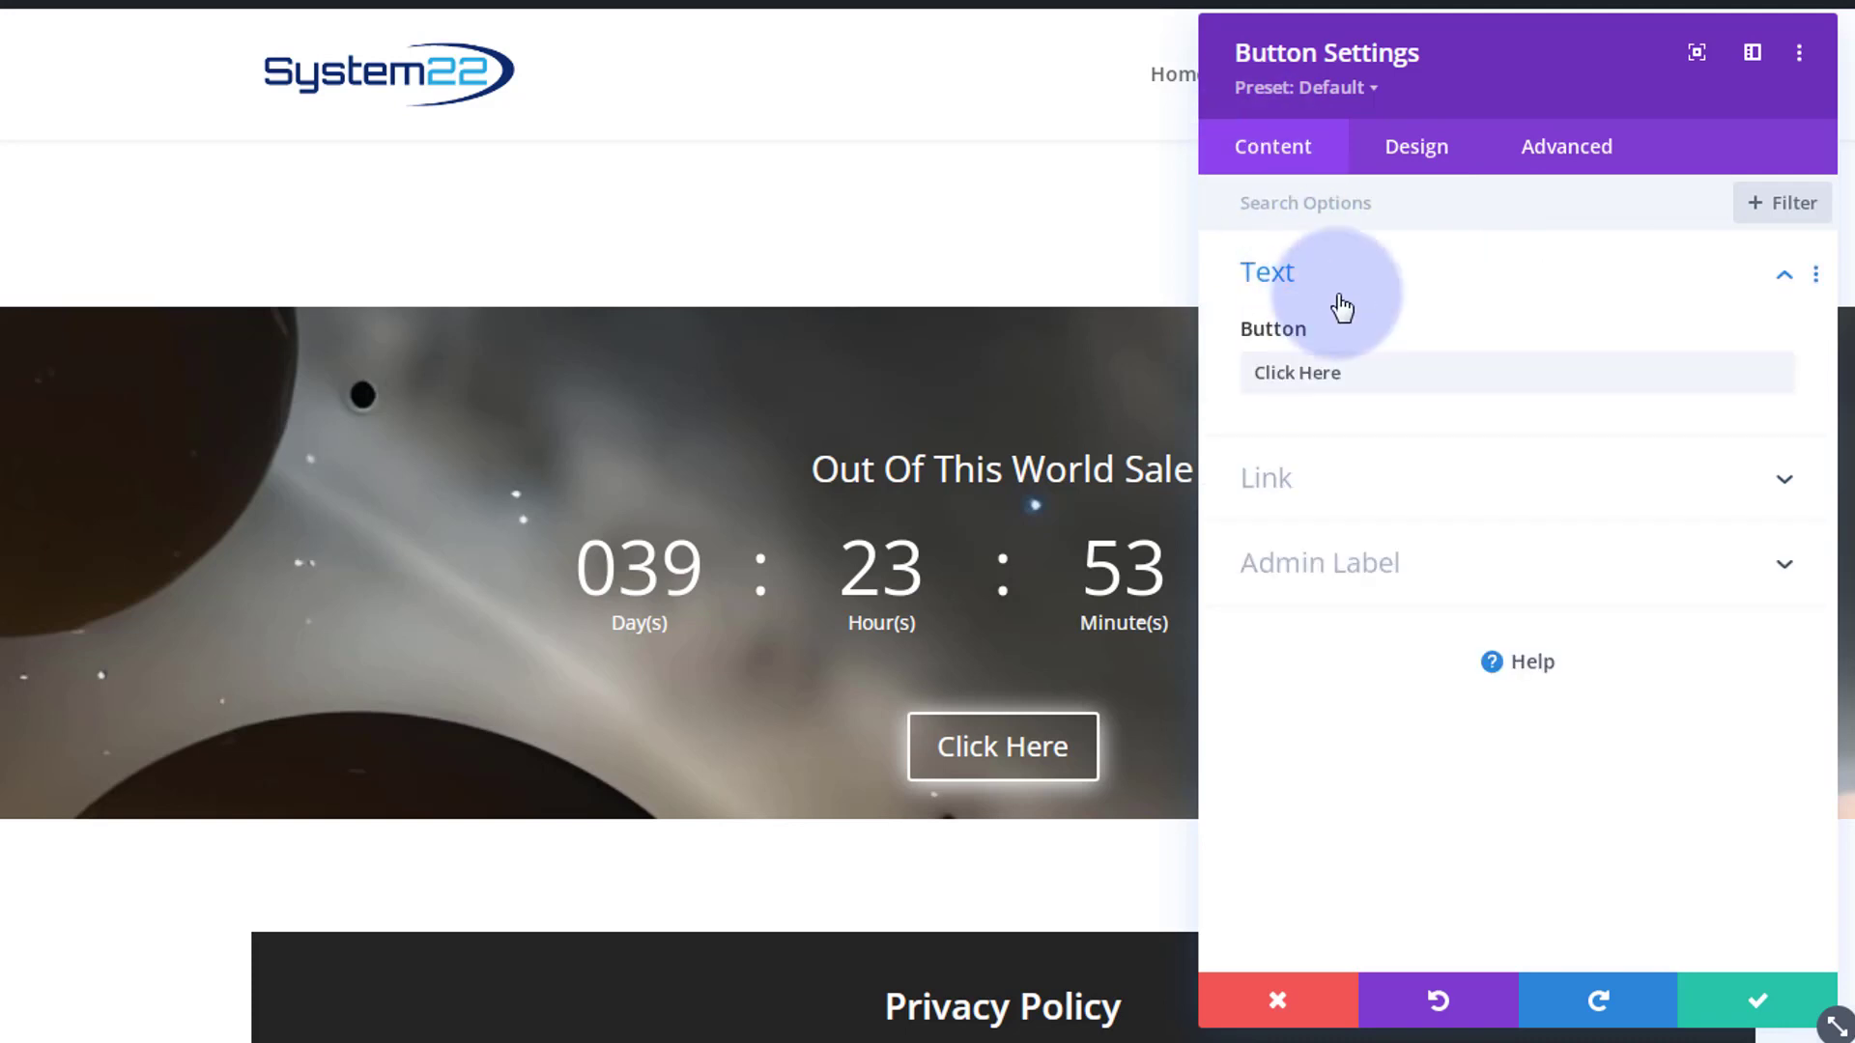
left_click_drag(1387, 373, 1232, 375)
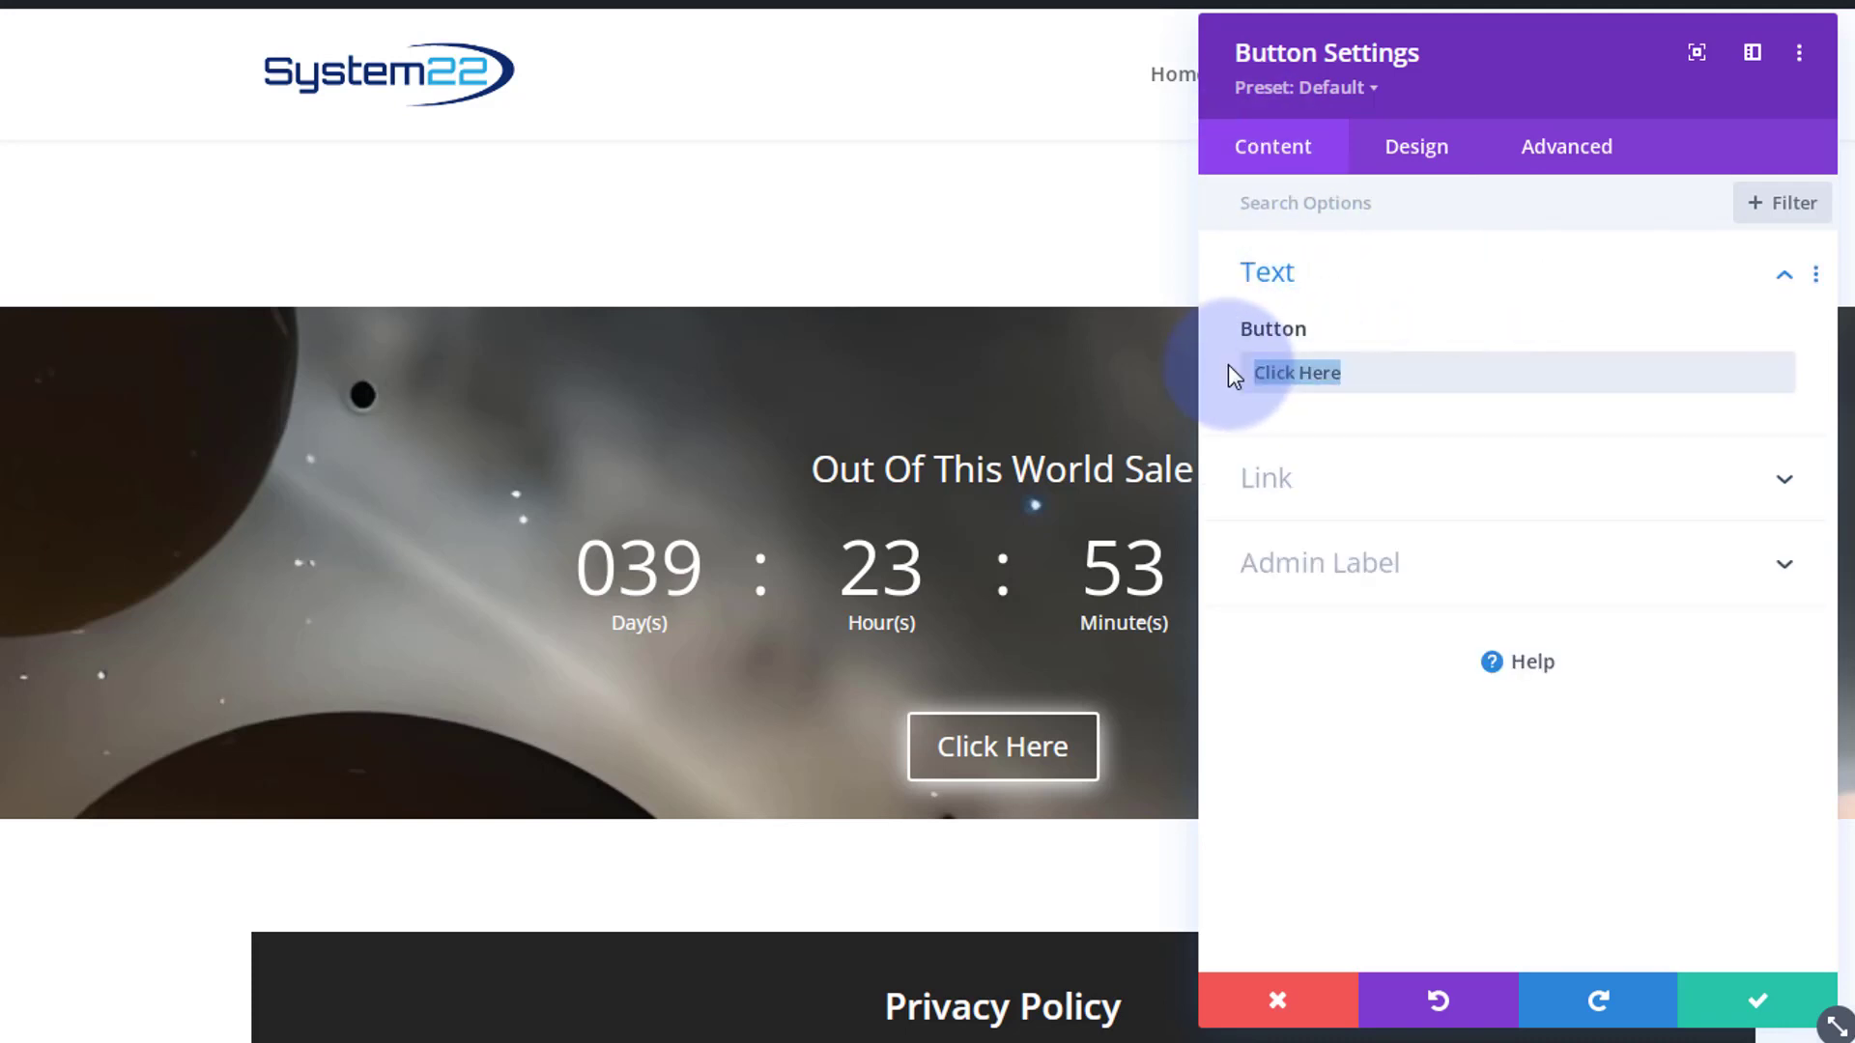
type("Shop No")
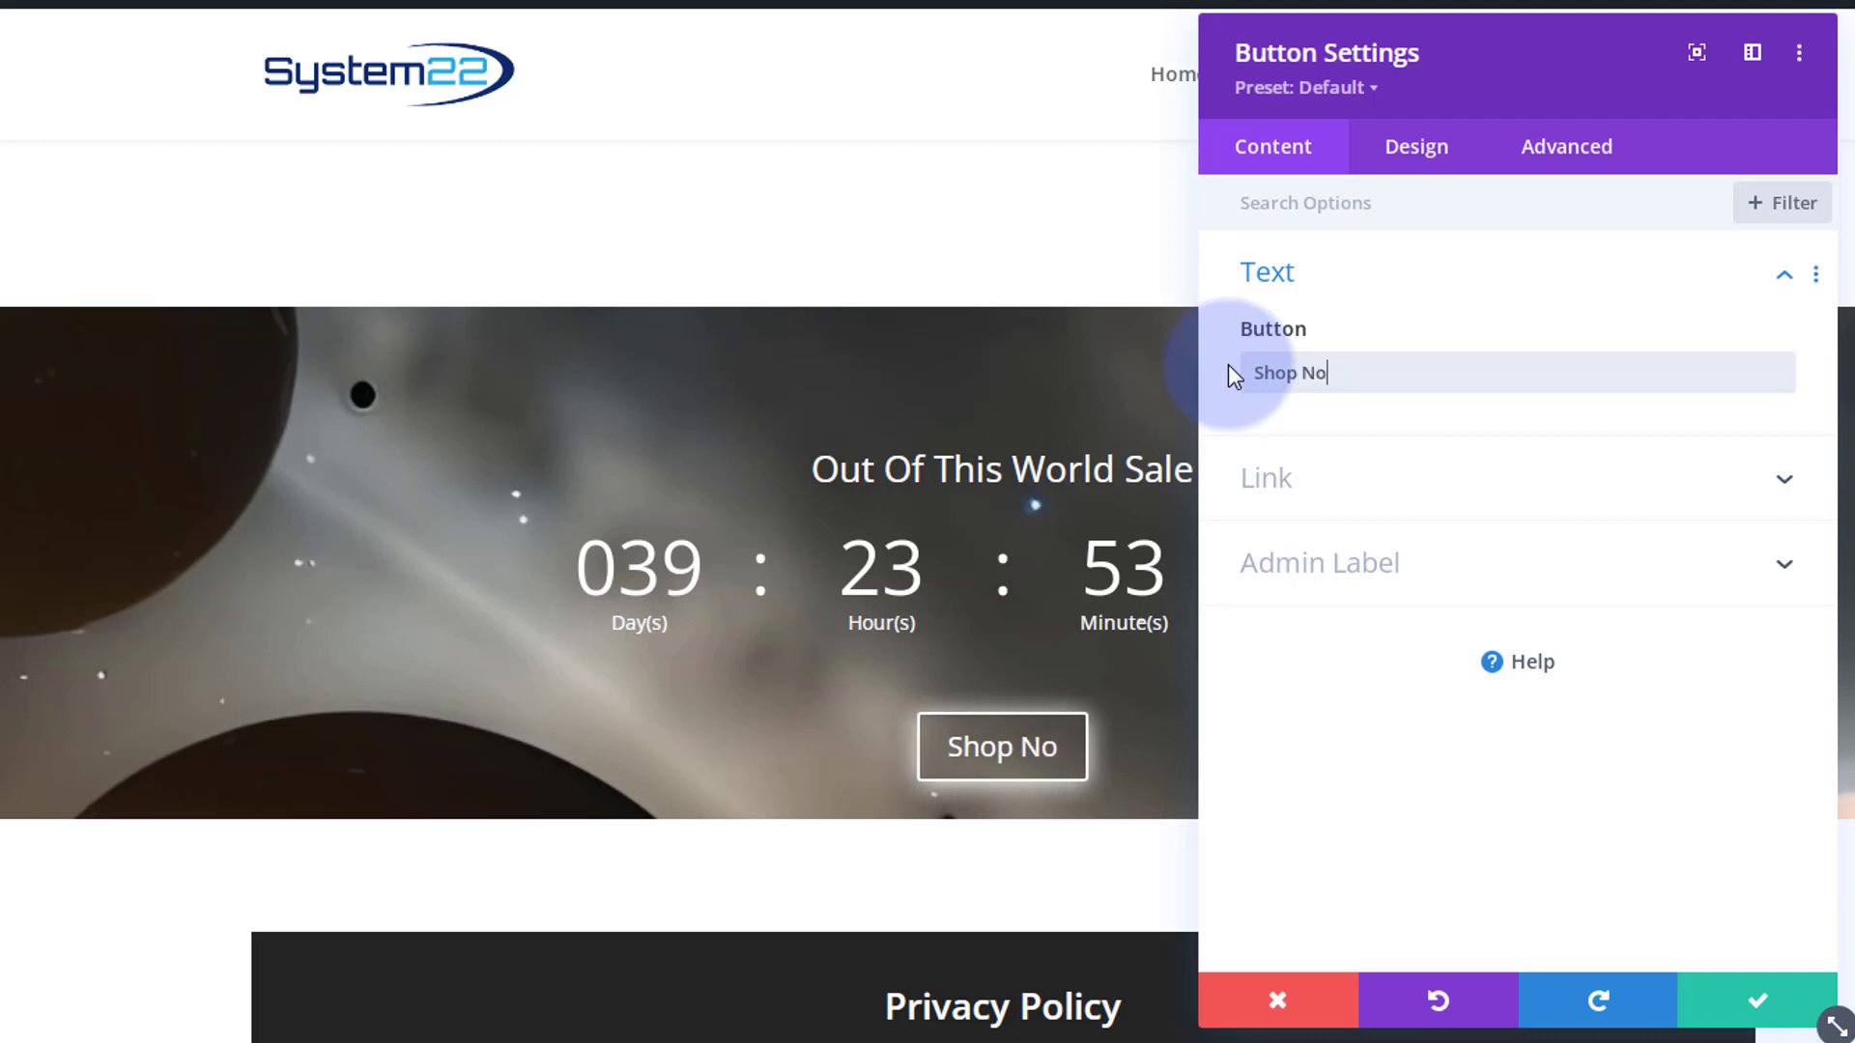
type("w")
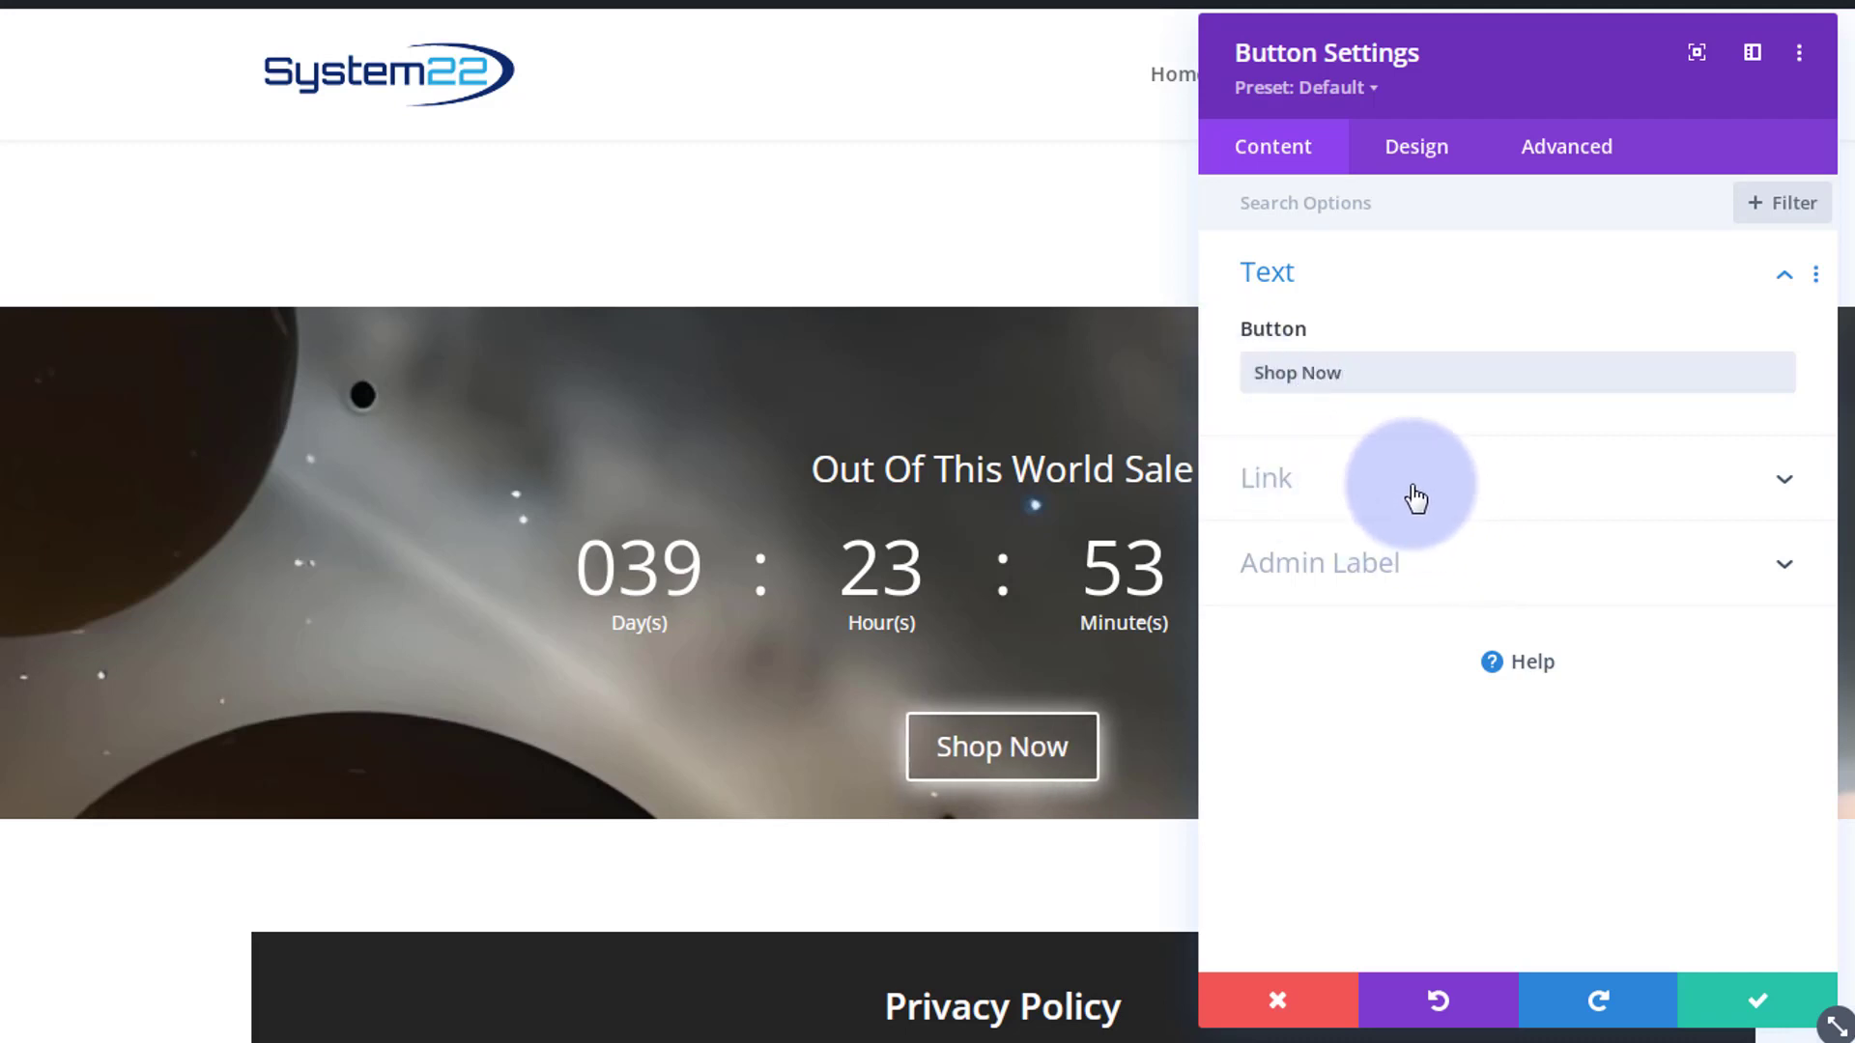
- Set the Button Link URL to #
left_click(1415, 497)
left_click(1339, 469)
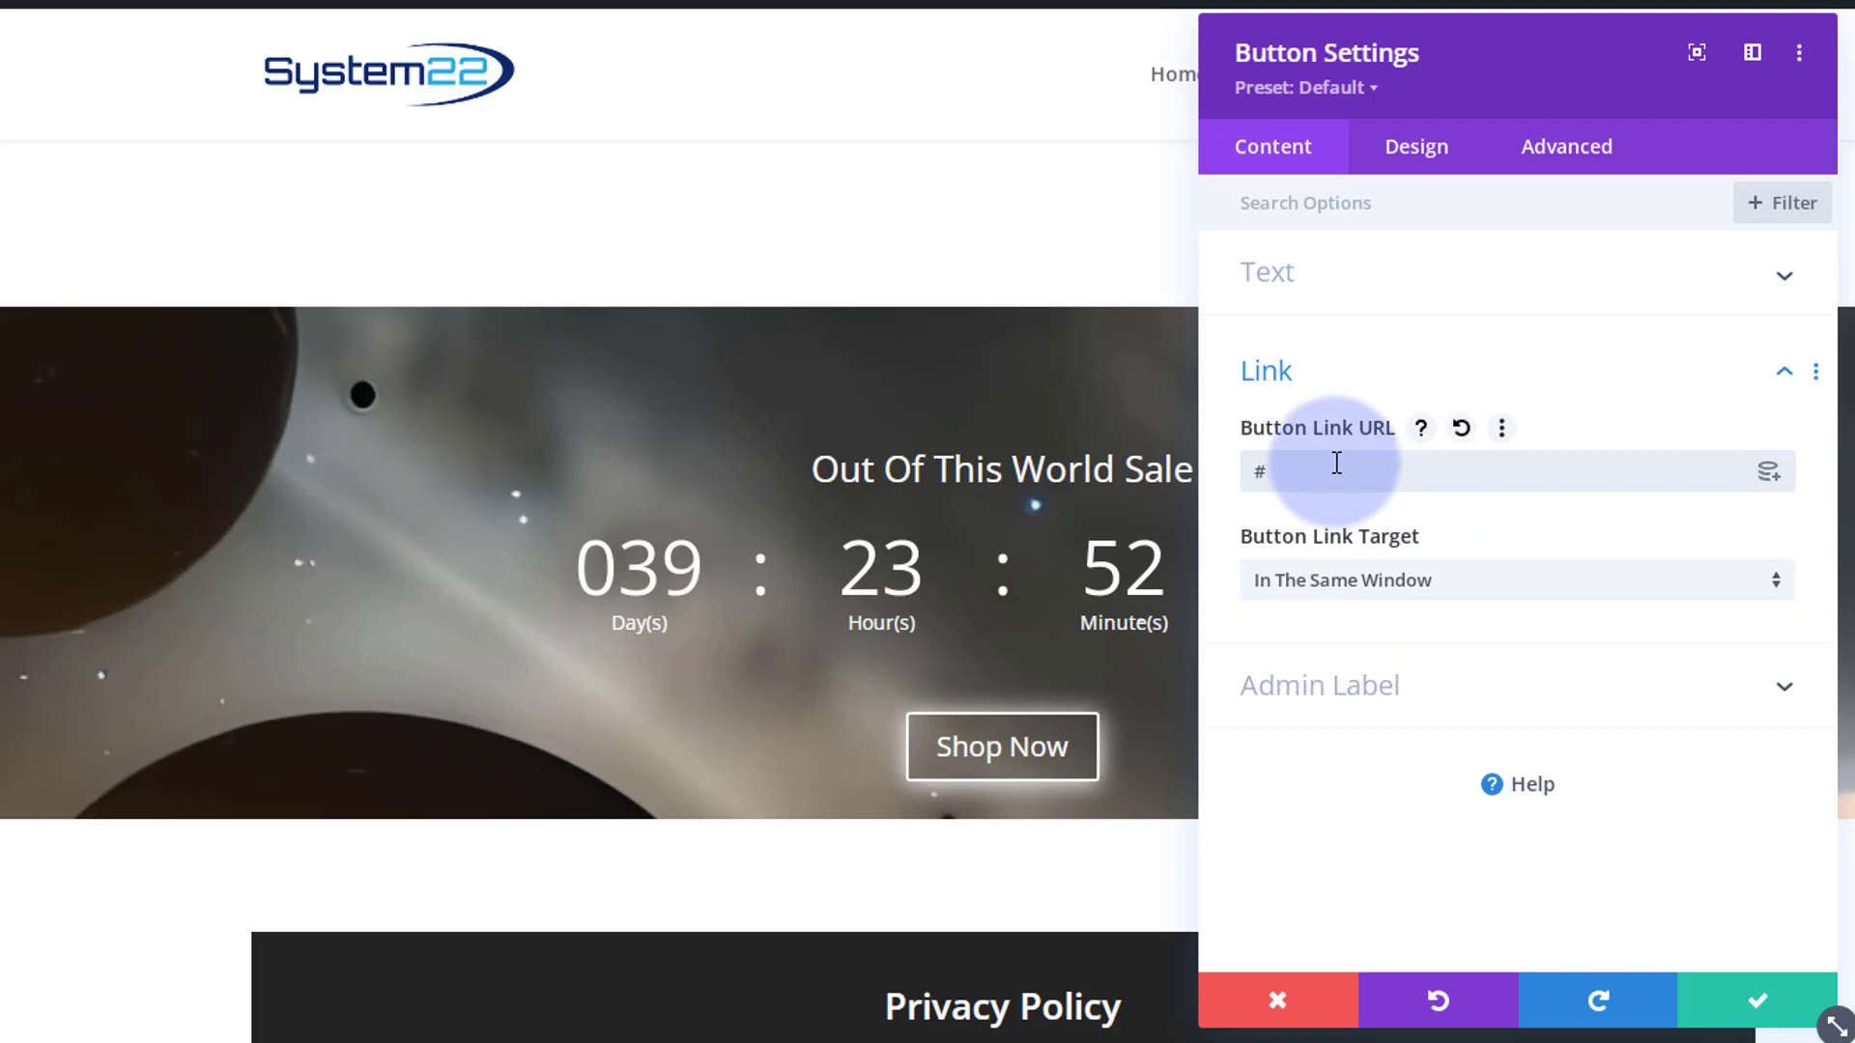
type("#")
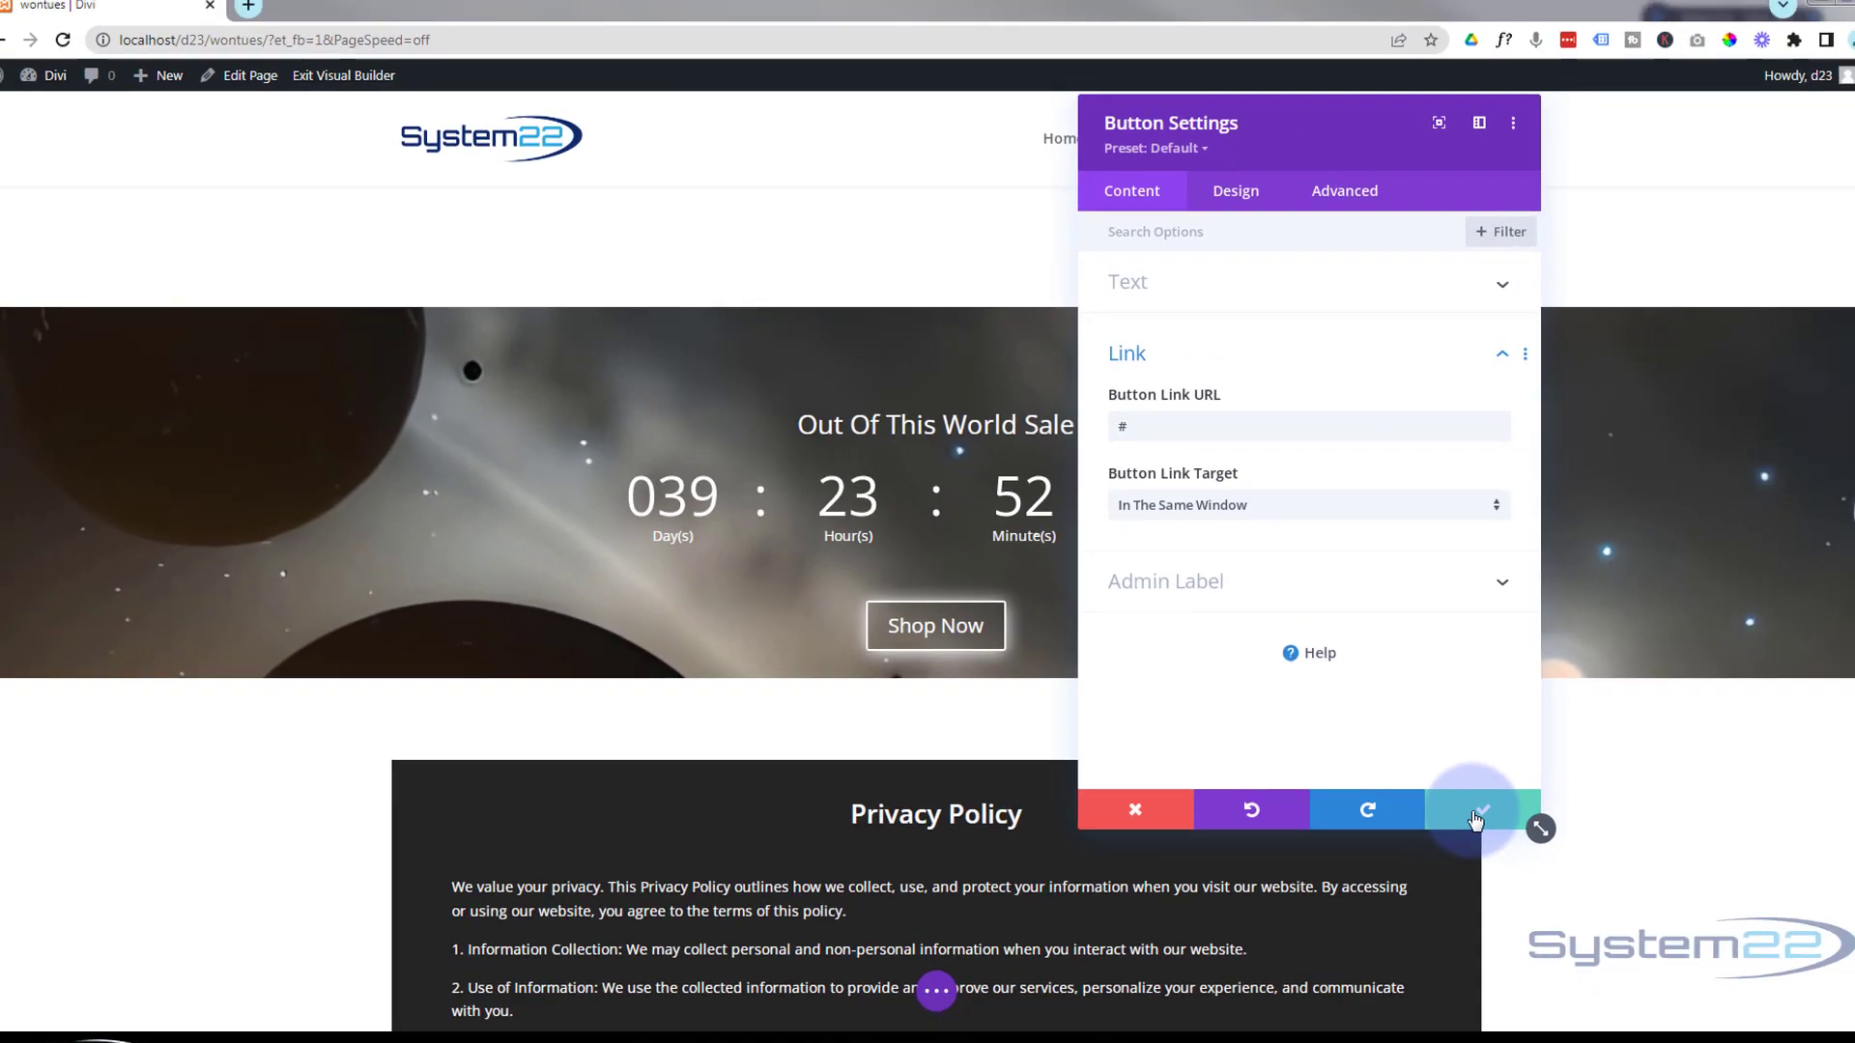
- Save the button, then set the countdown row's Padding Bottom to 70px and save the row
left_click(1757, 999)
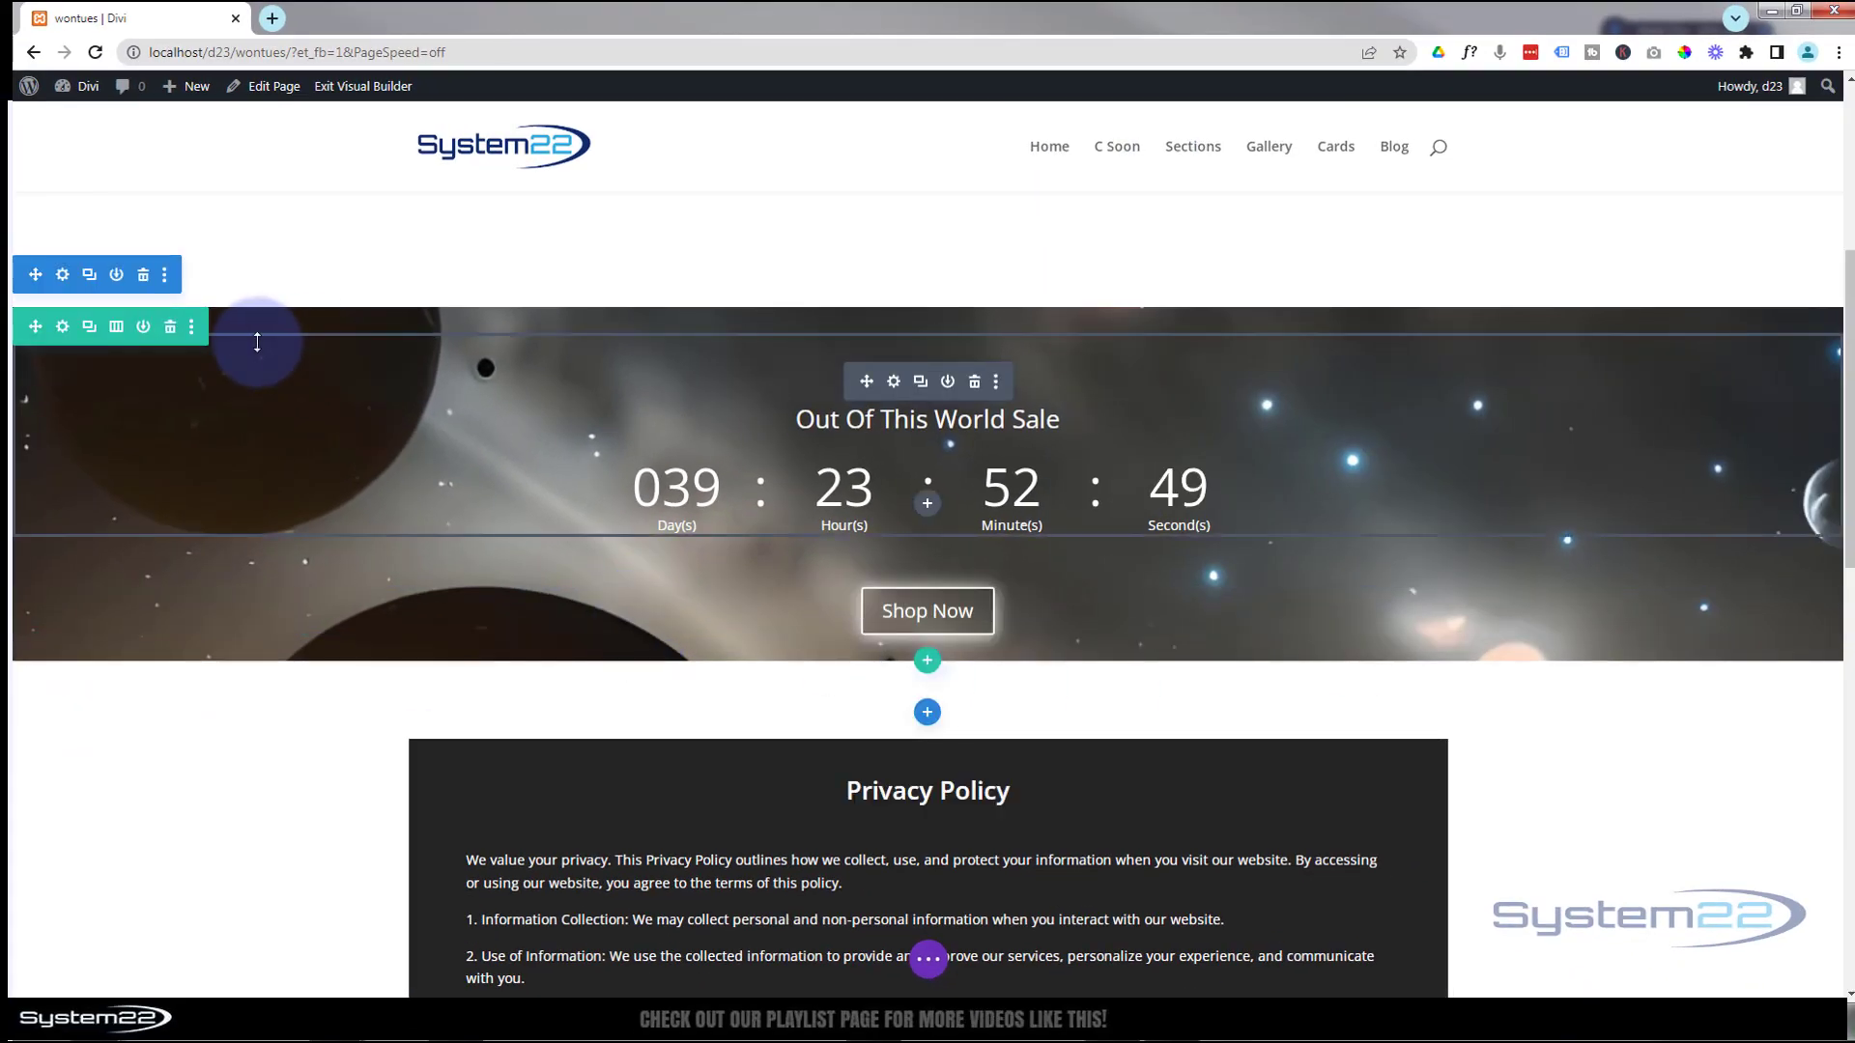
left_click(62, 328)
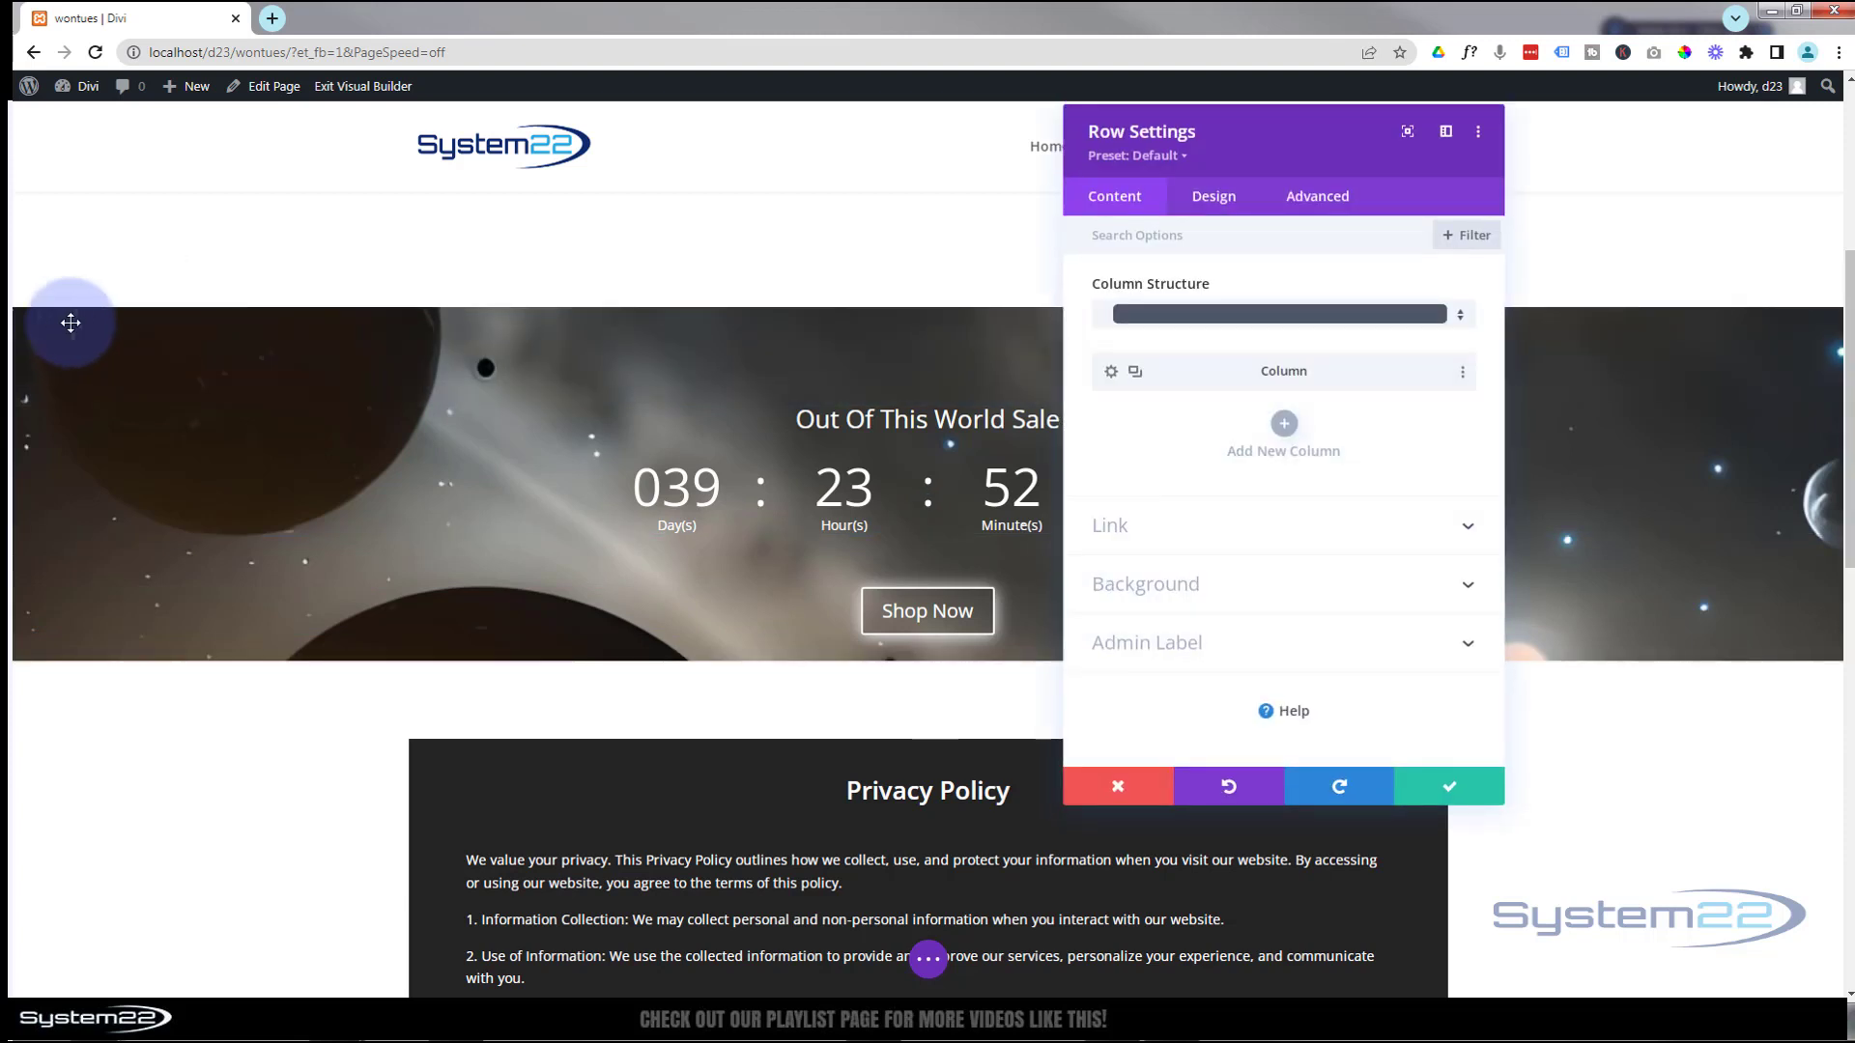
left_click(1212, 198)
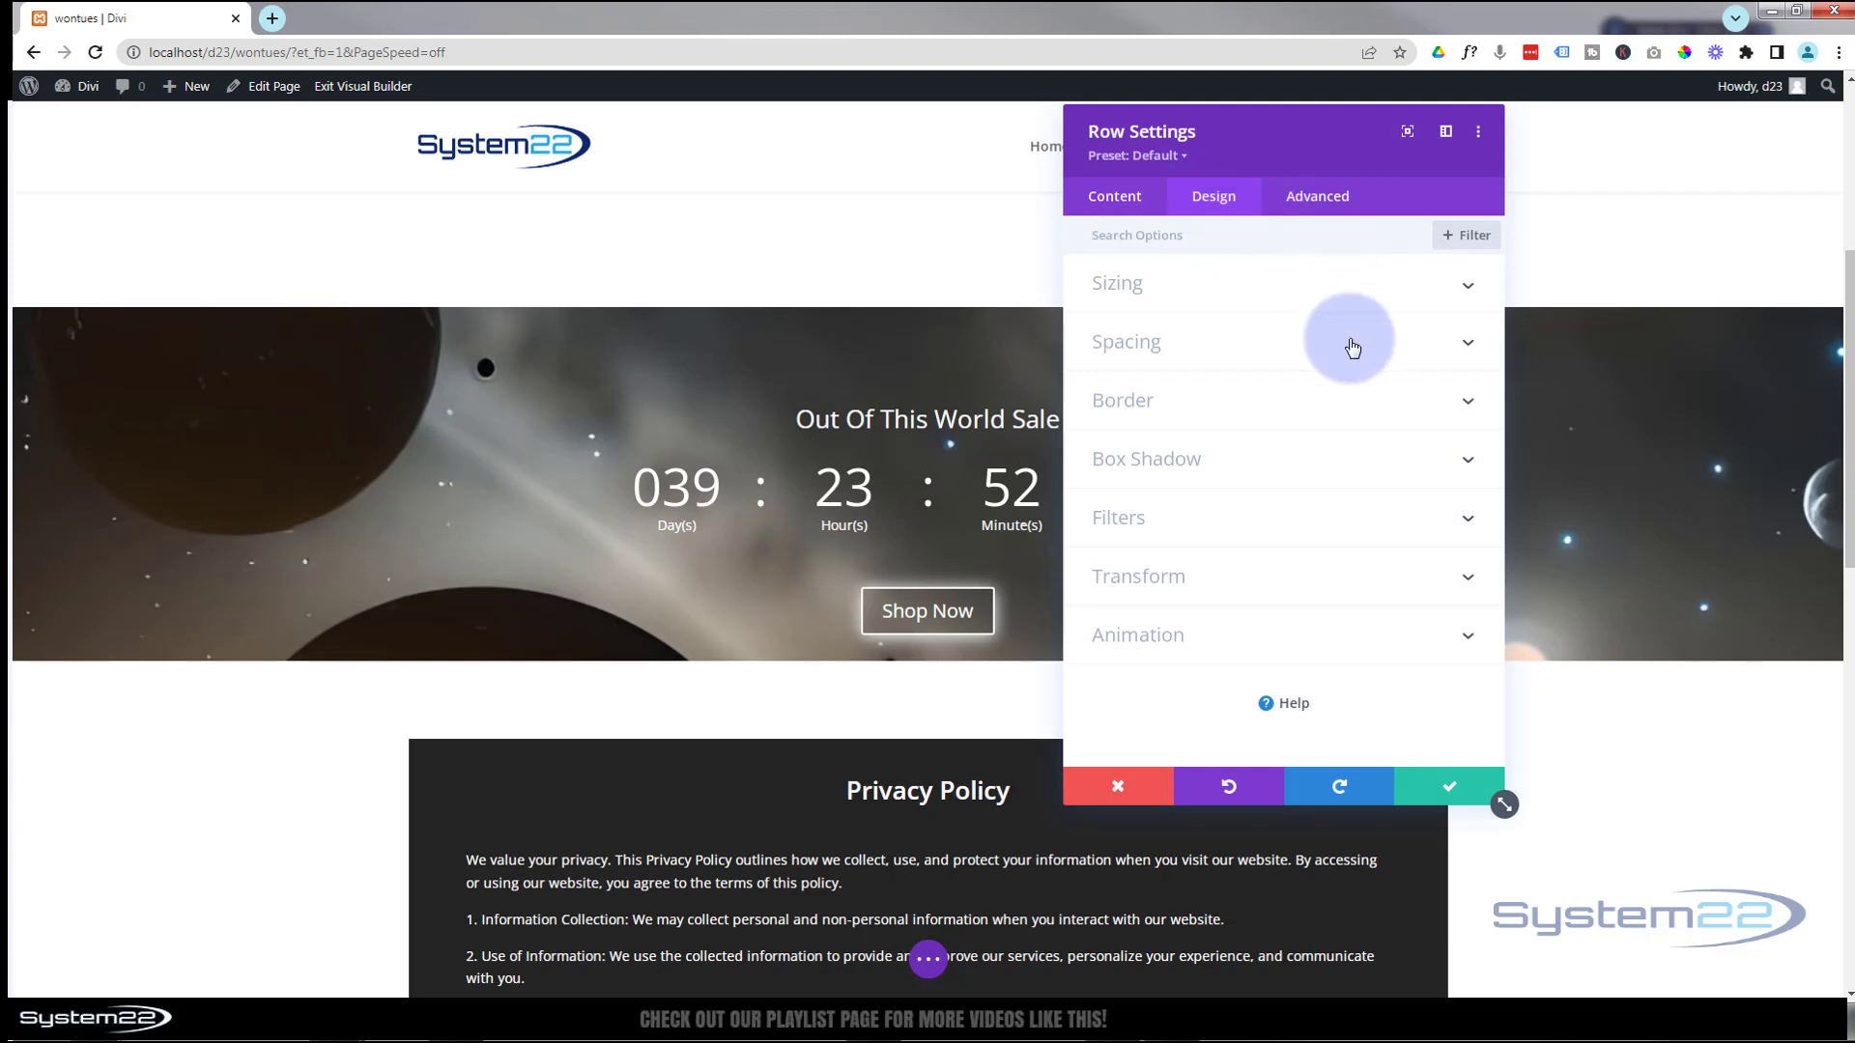
left_click(1289, 349)
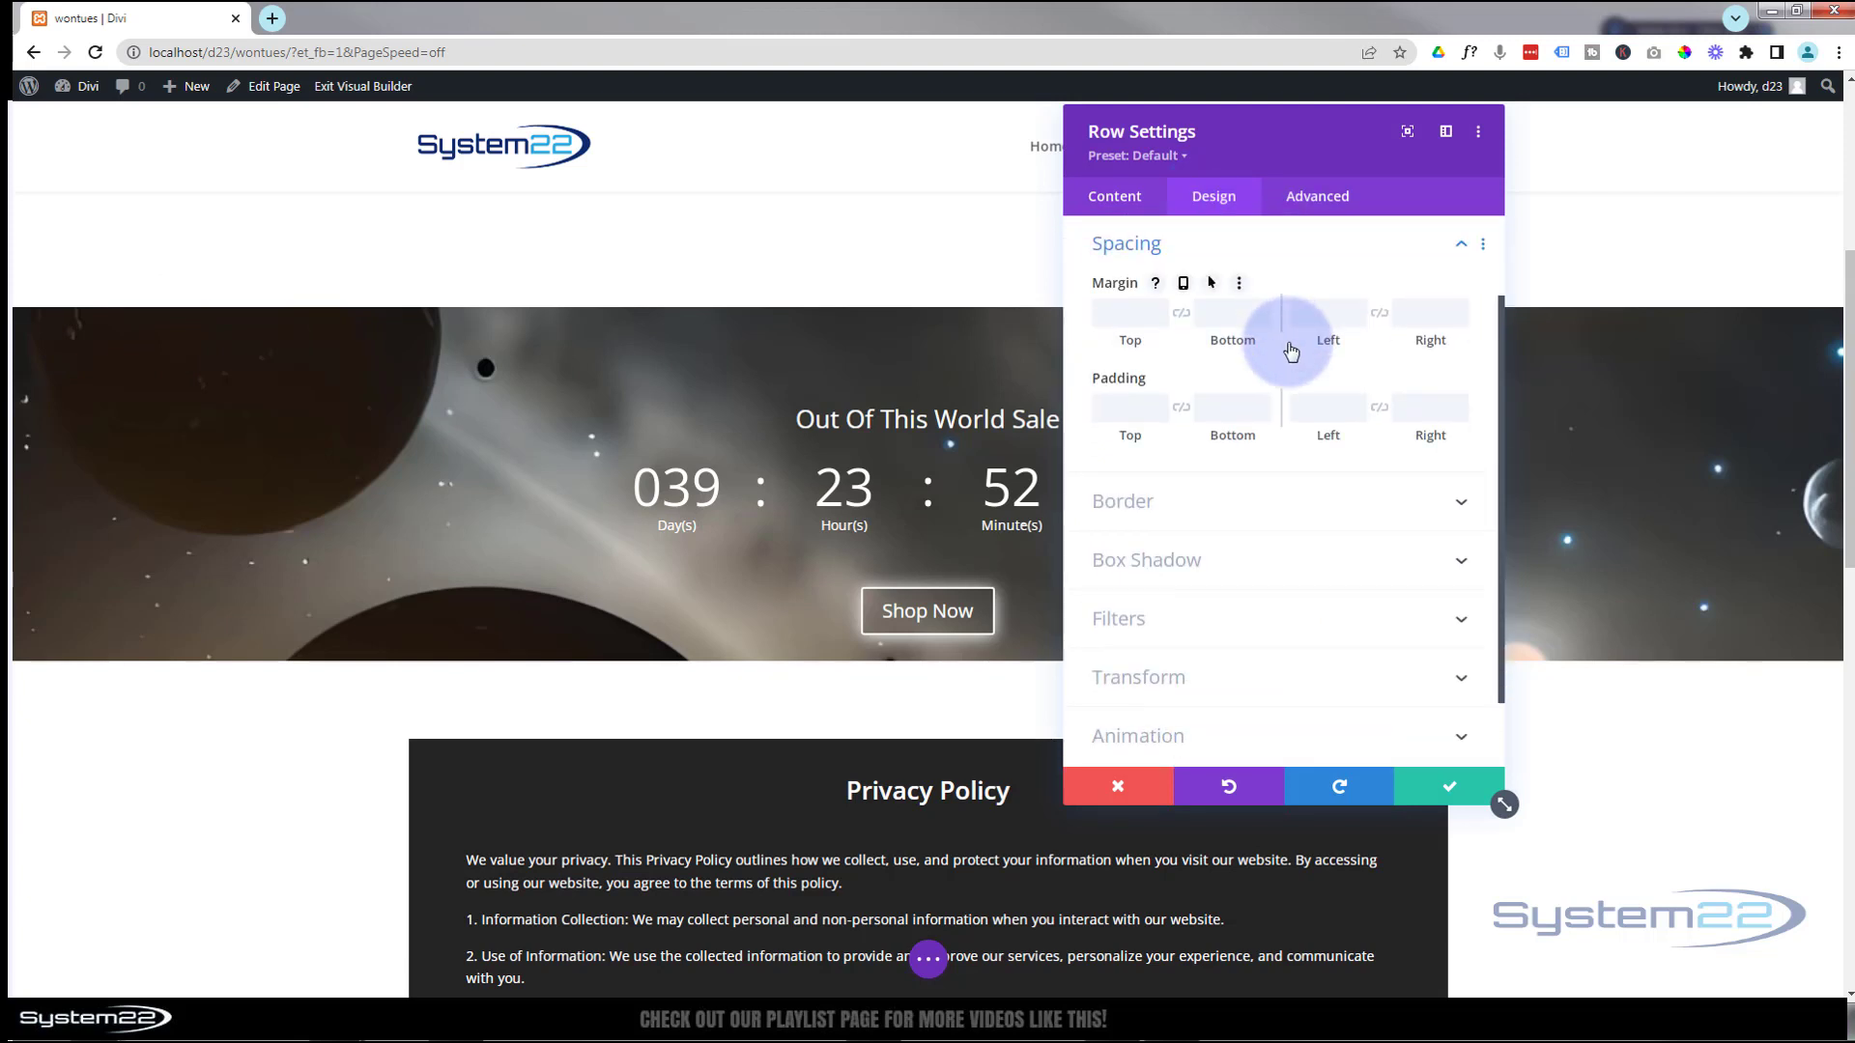
left_click(1240, 405)
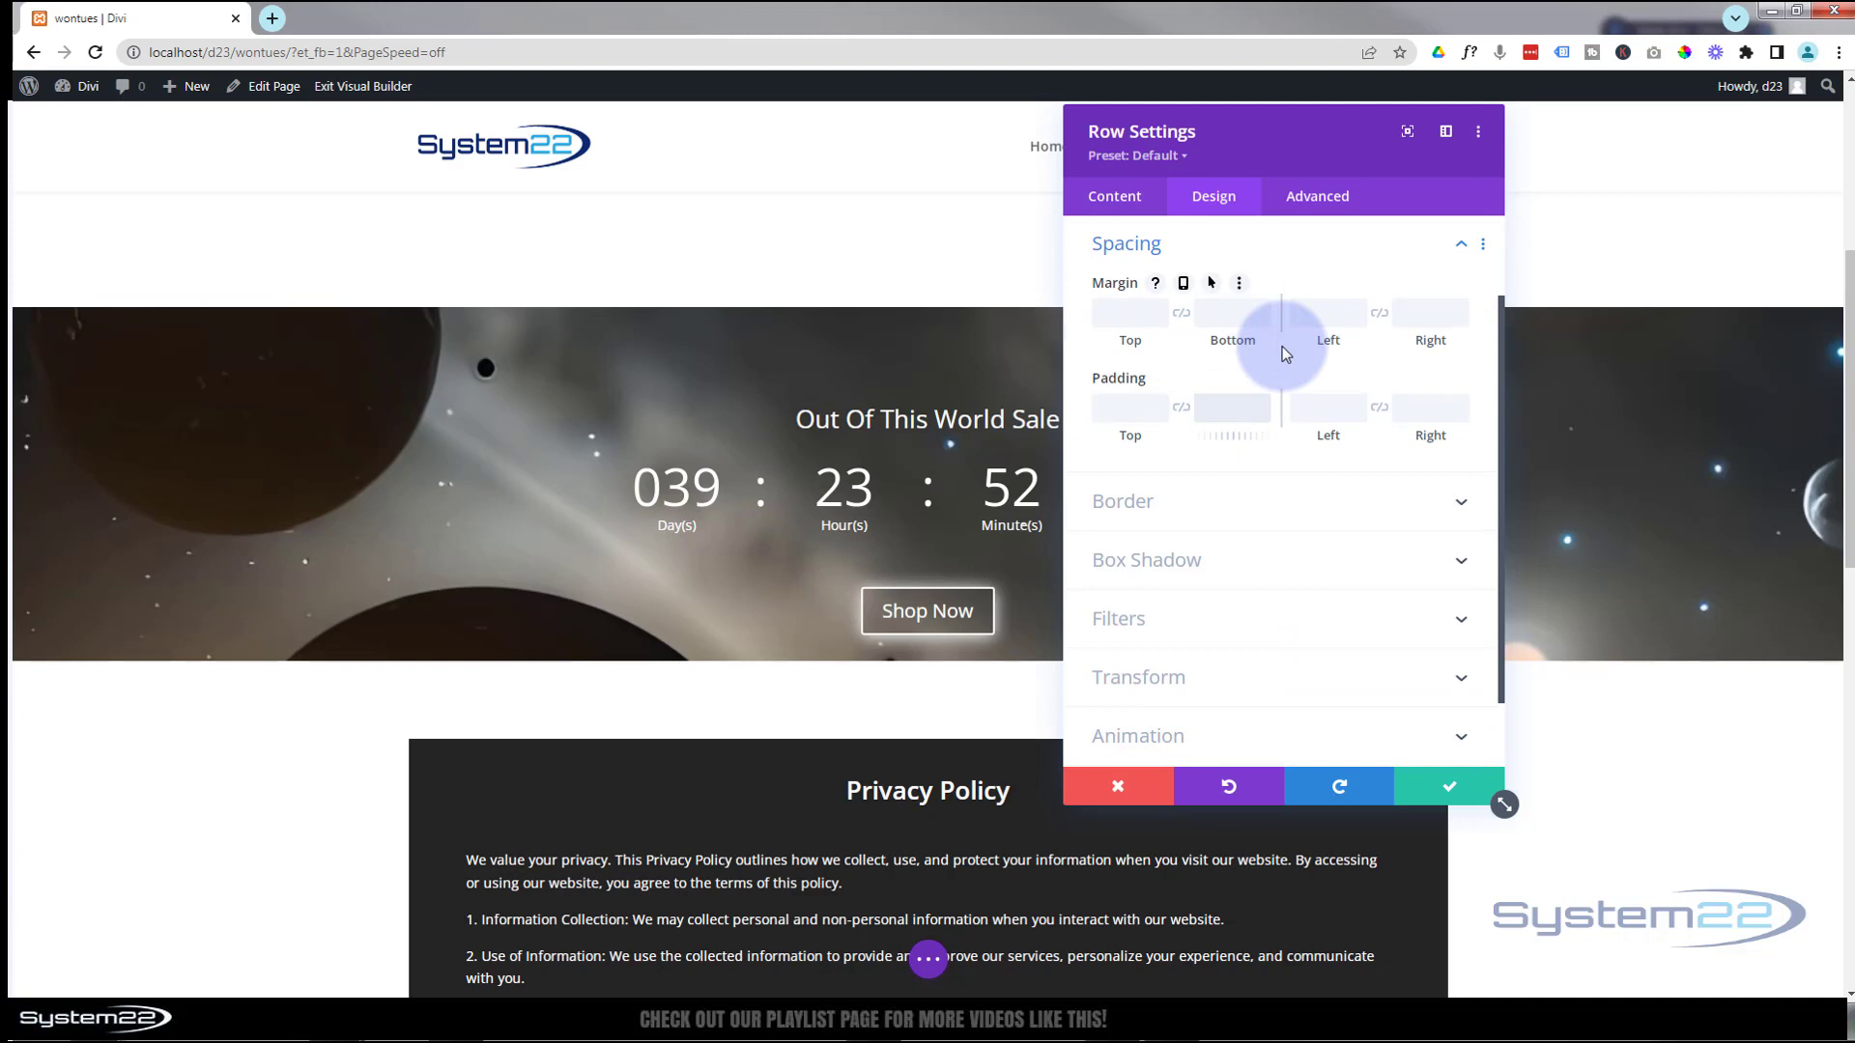
type("70px")
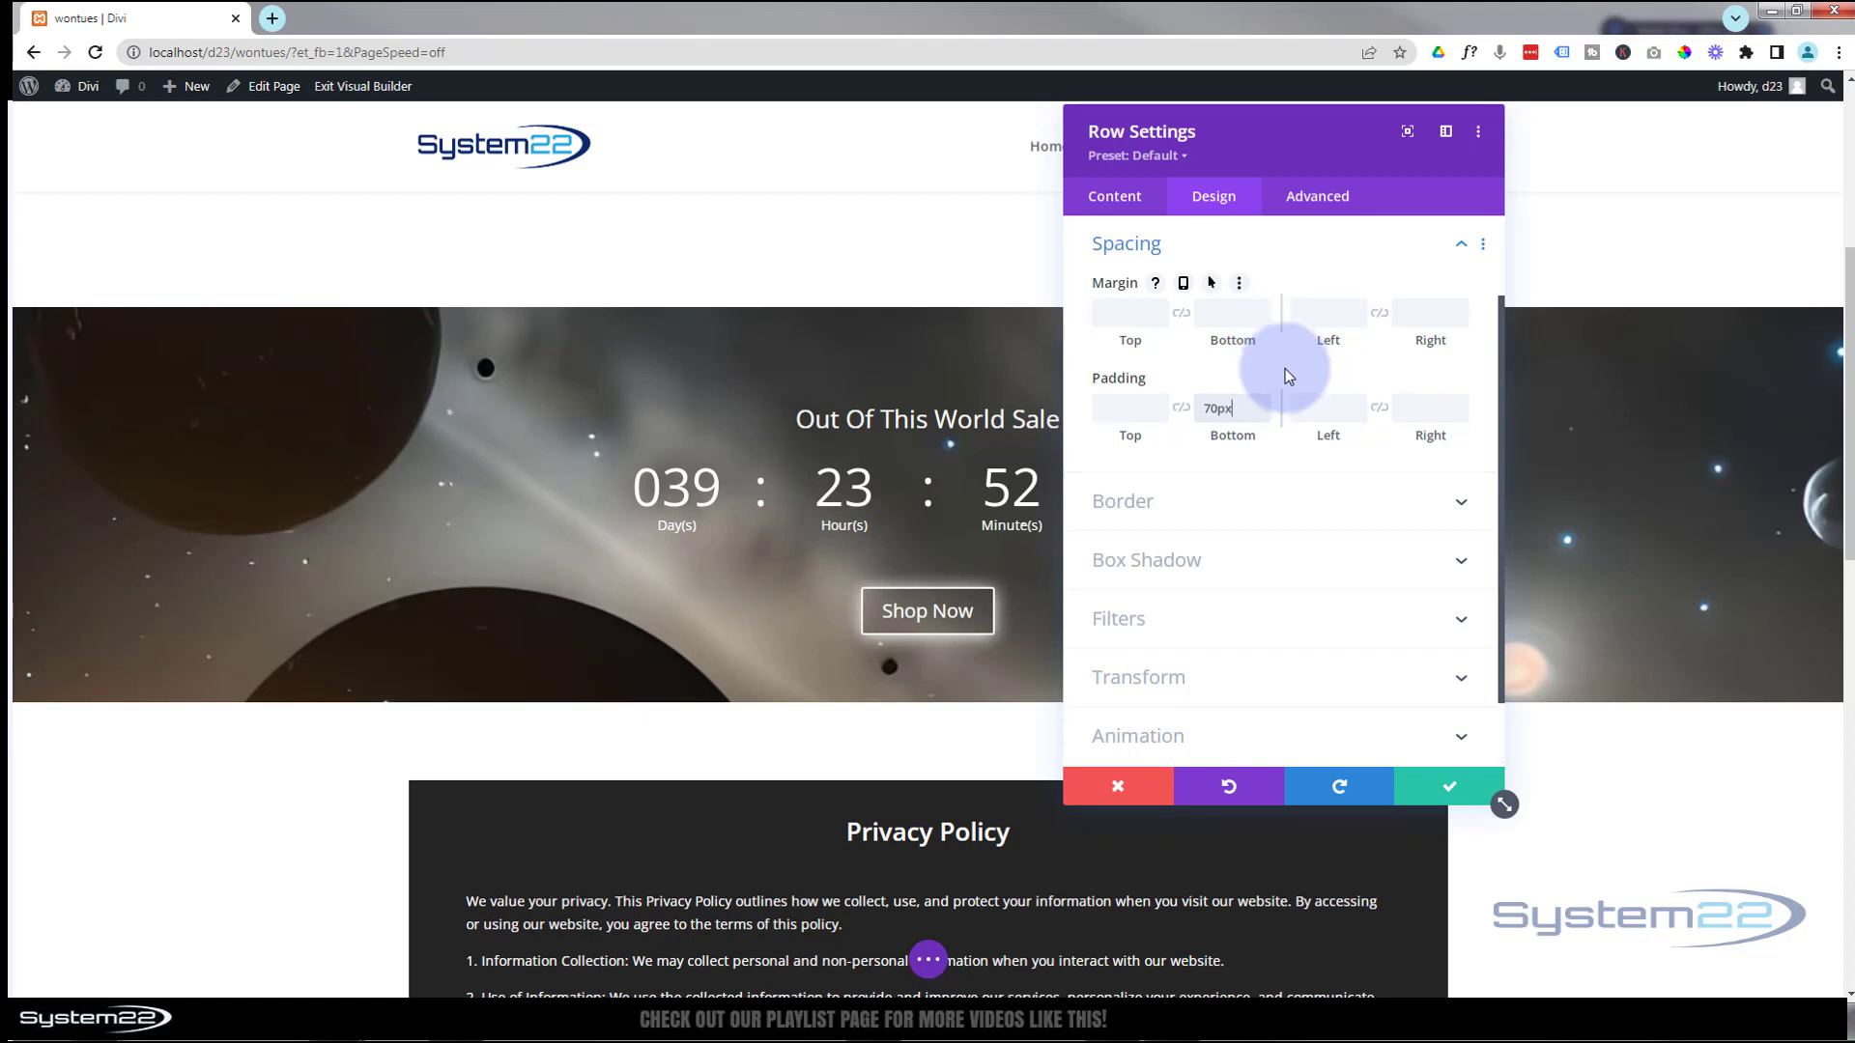
left_click(1446, 792)
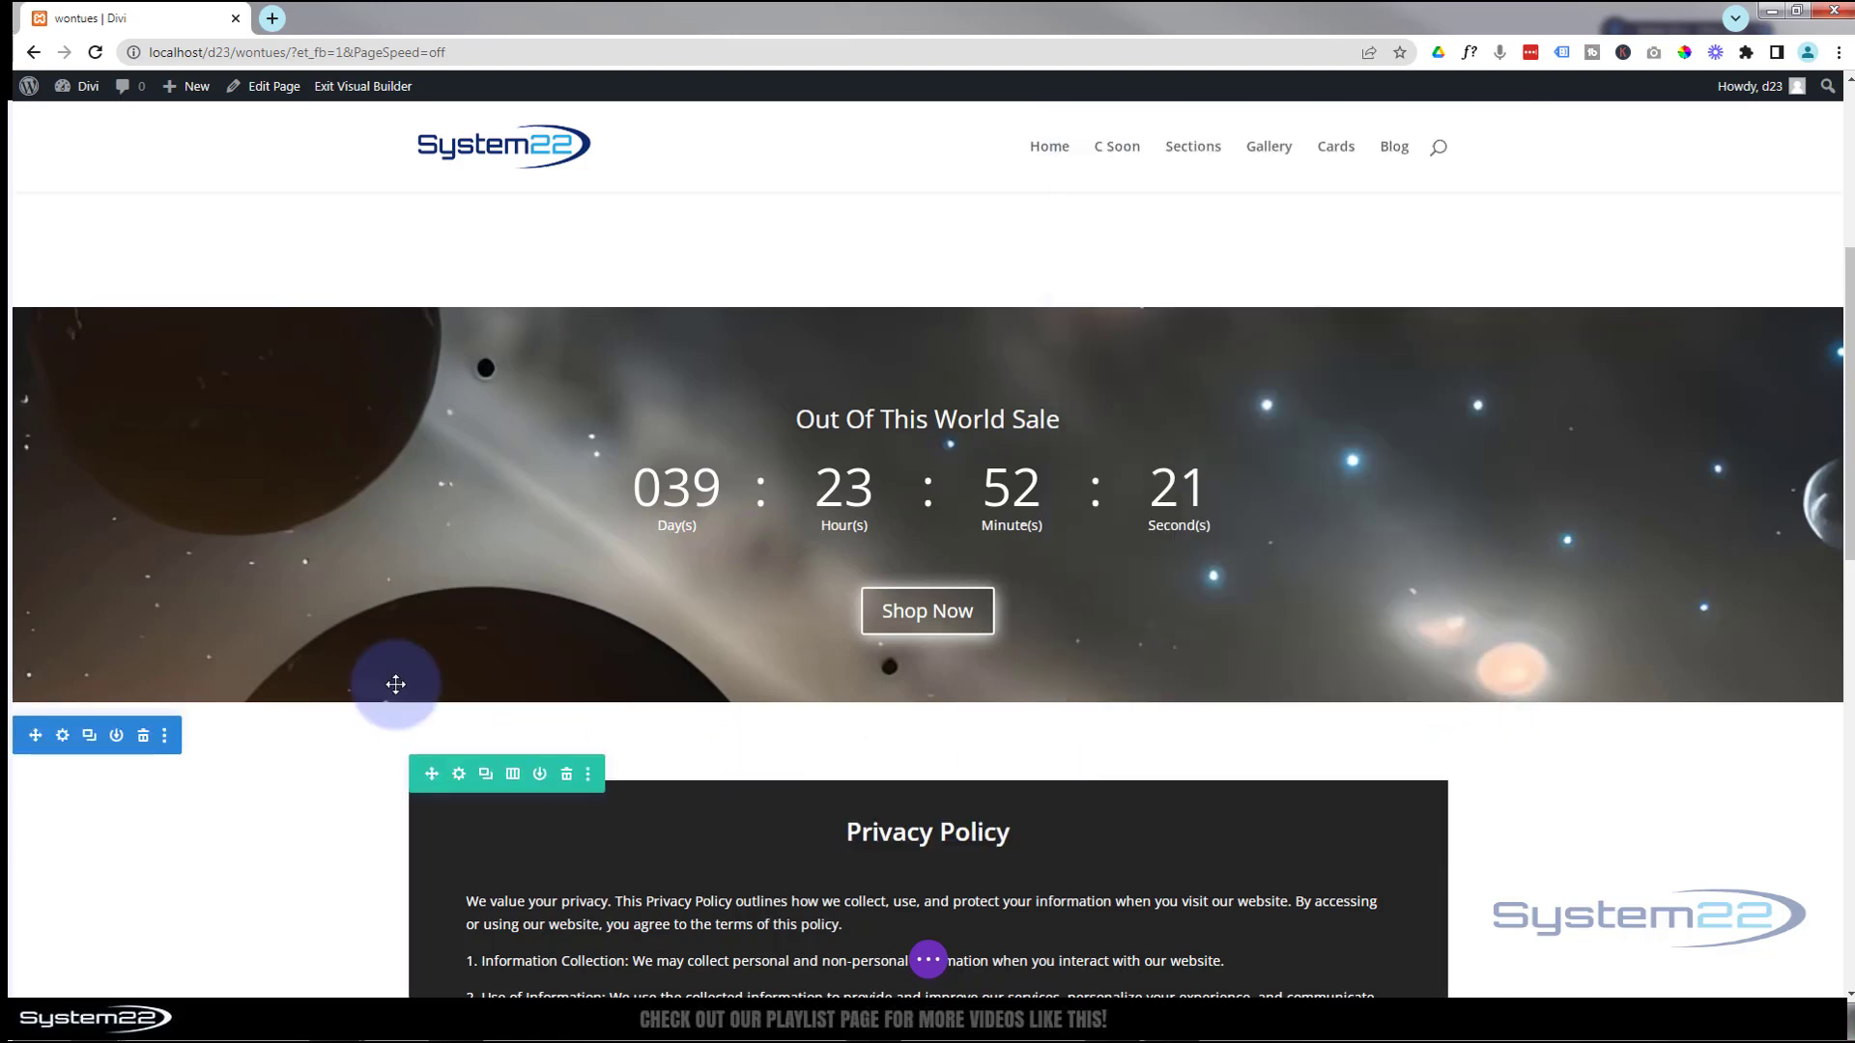
- Scroll to the hero section and open Row Settings for the space-background countdown row
scroll(277, 863, "up", 3)
scroll(276, 862, "down", 3)
scroll(277, 862, "down", 3)
scroll(277, 862, "up", 4)
scroll(276, 861, "up", 4)
scroll(276, 861, "down", 4)
scroll(277, 861, "down", 5)
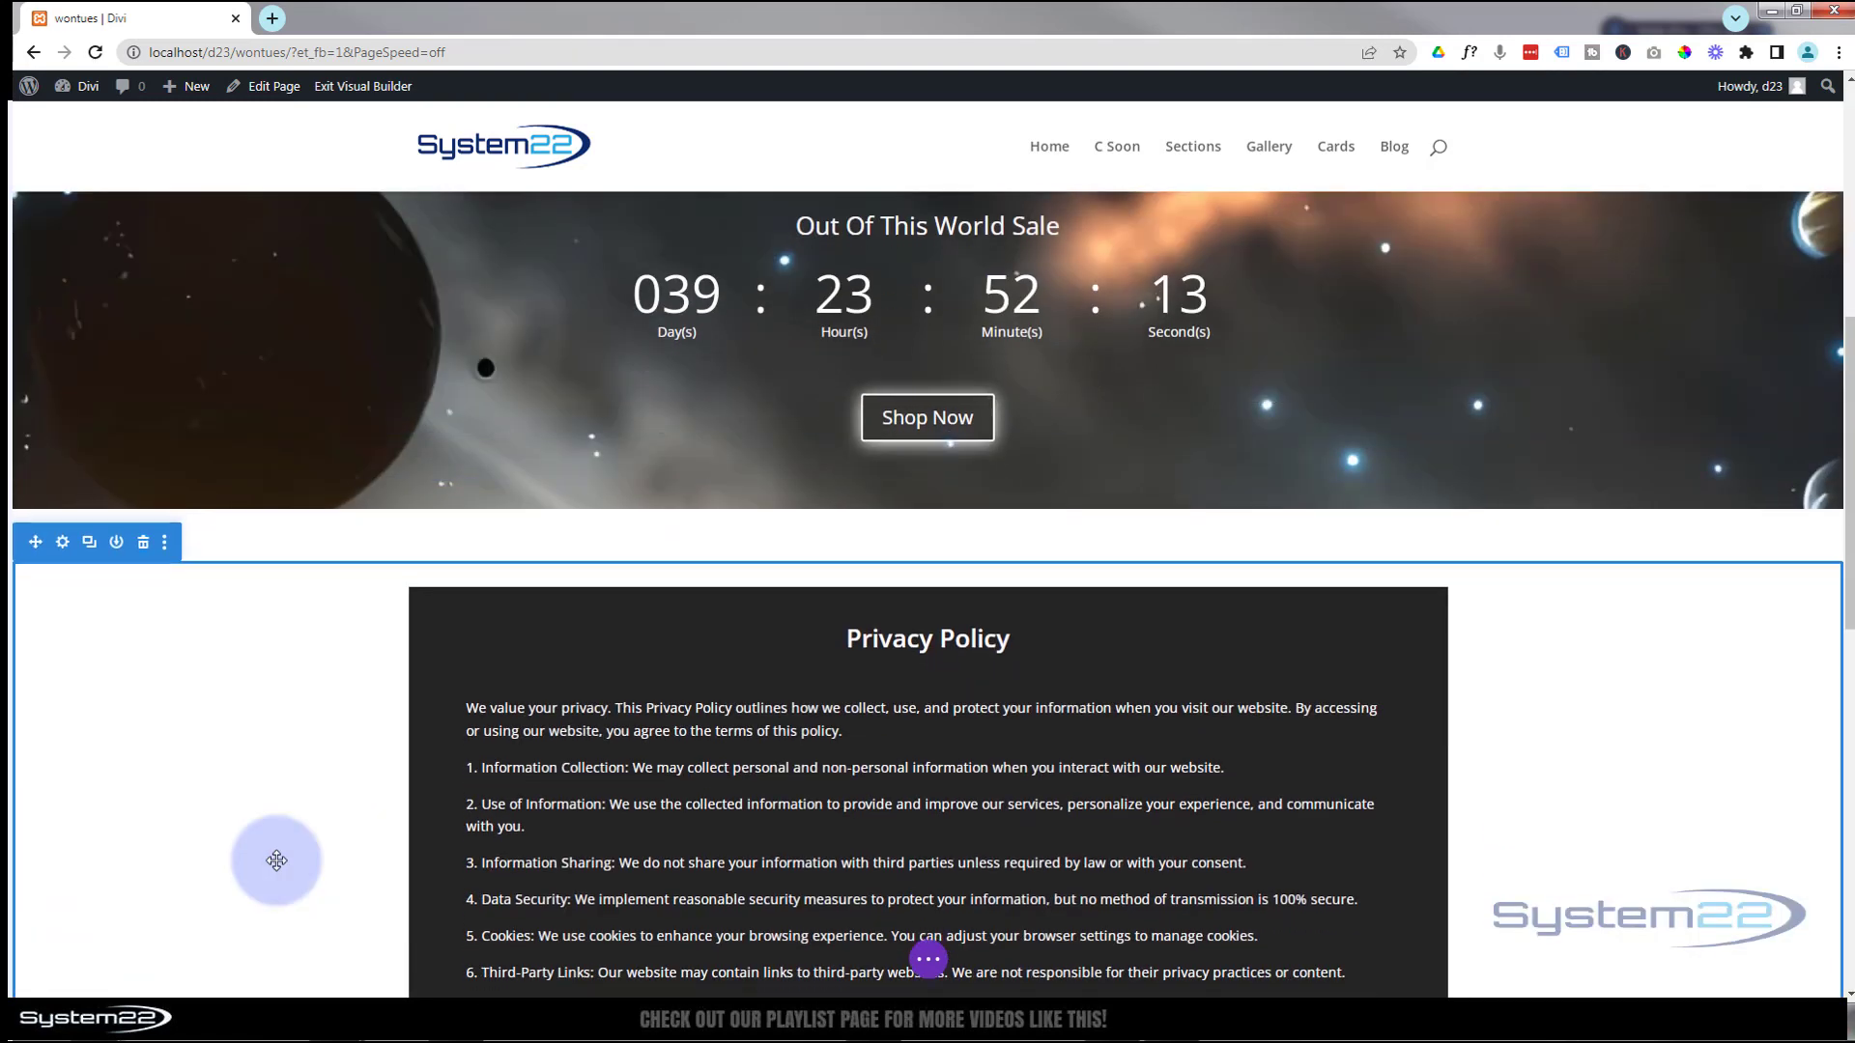
scroll(277, 861, "up", 5)
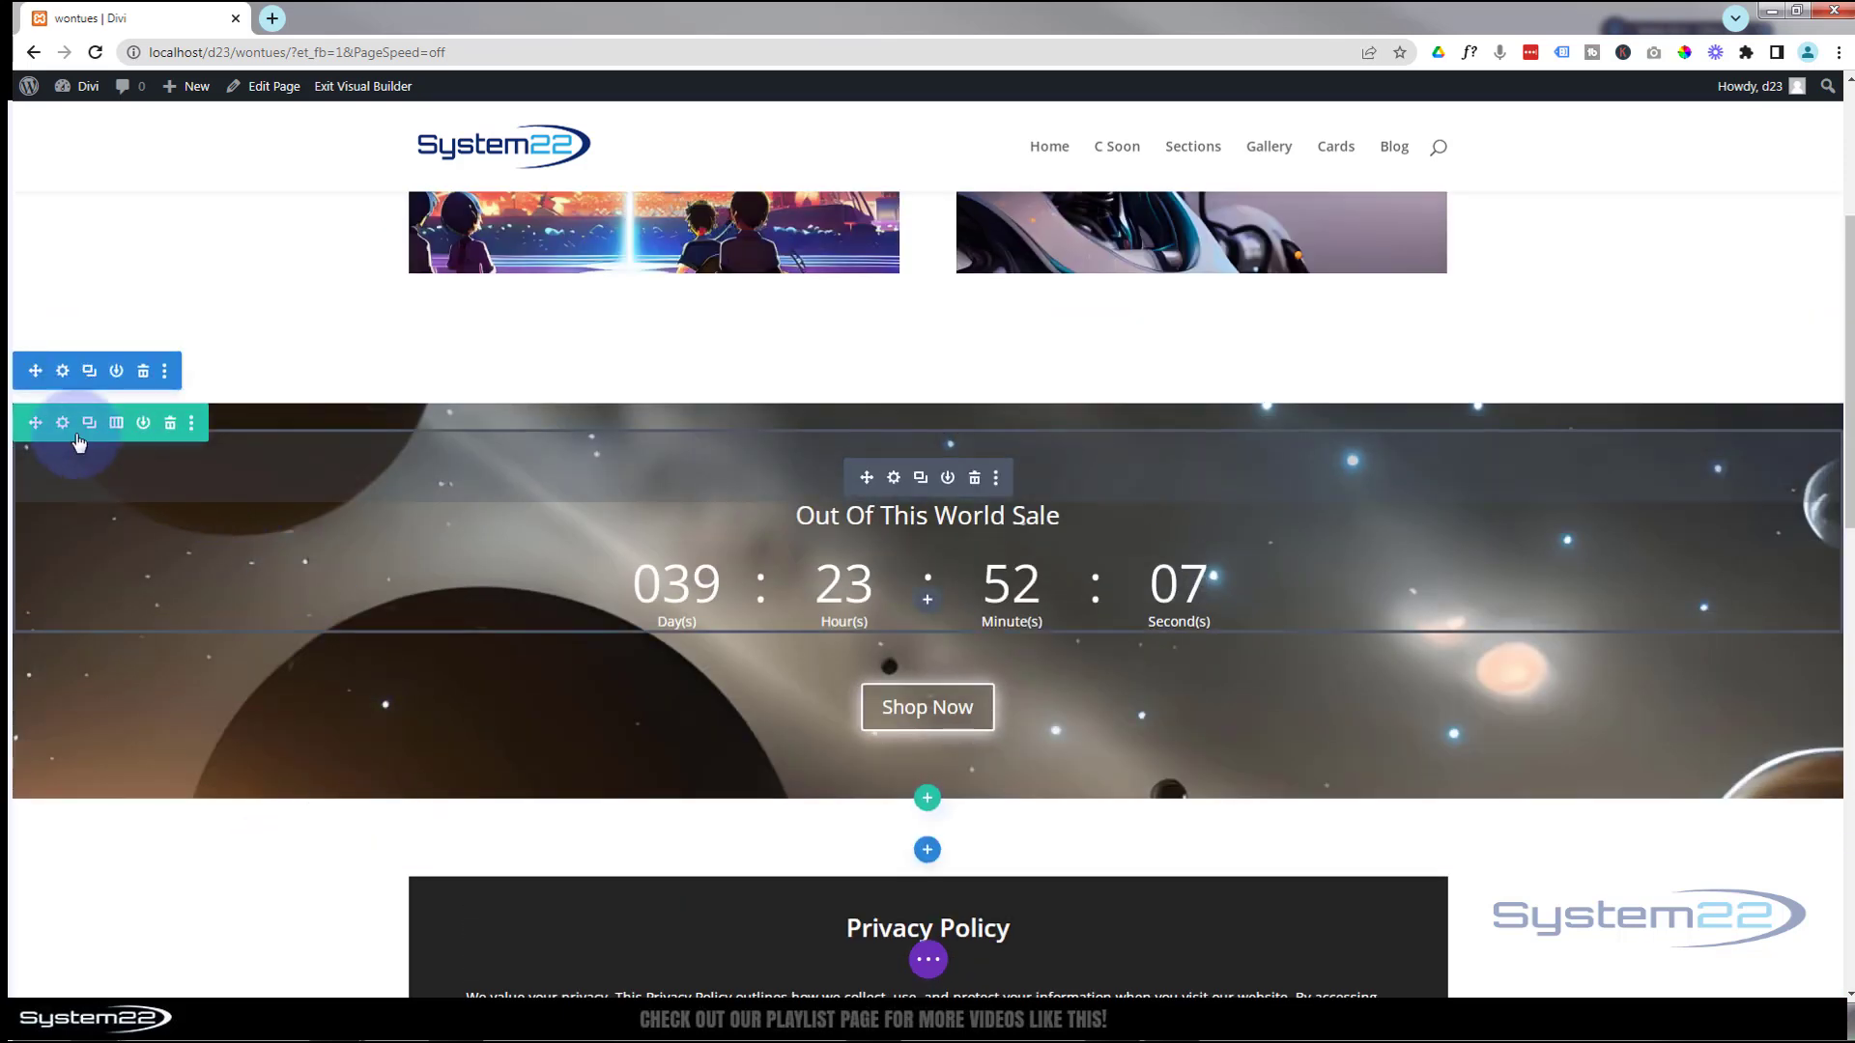
left_click(62, 425)
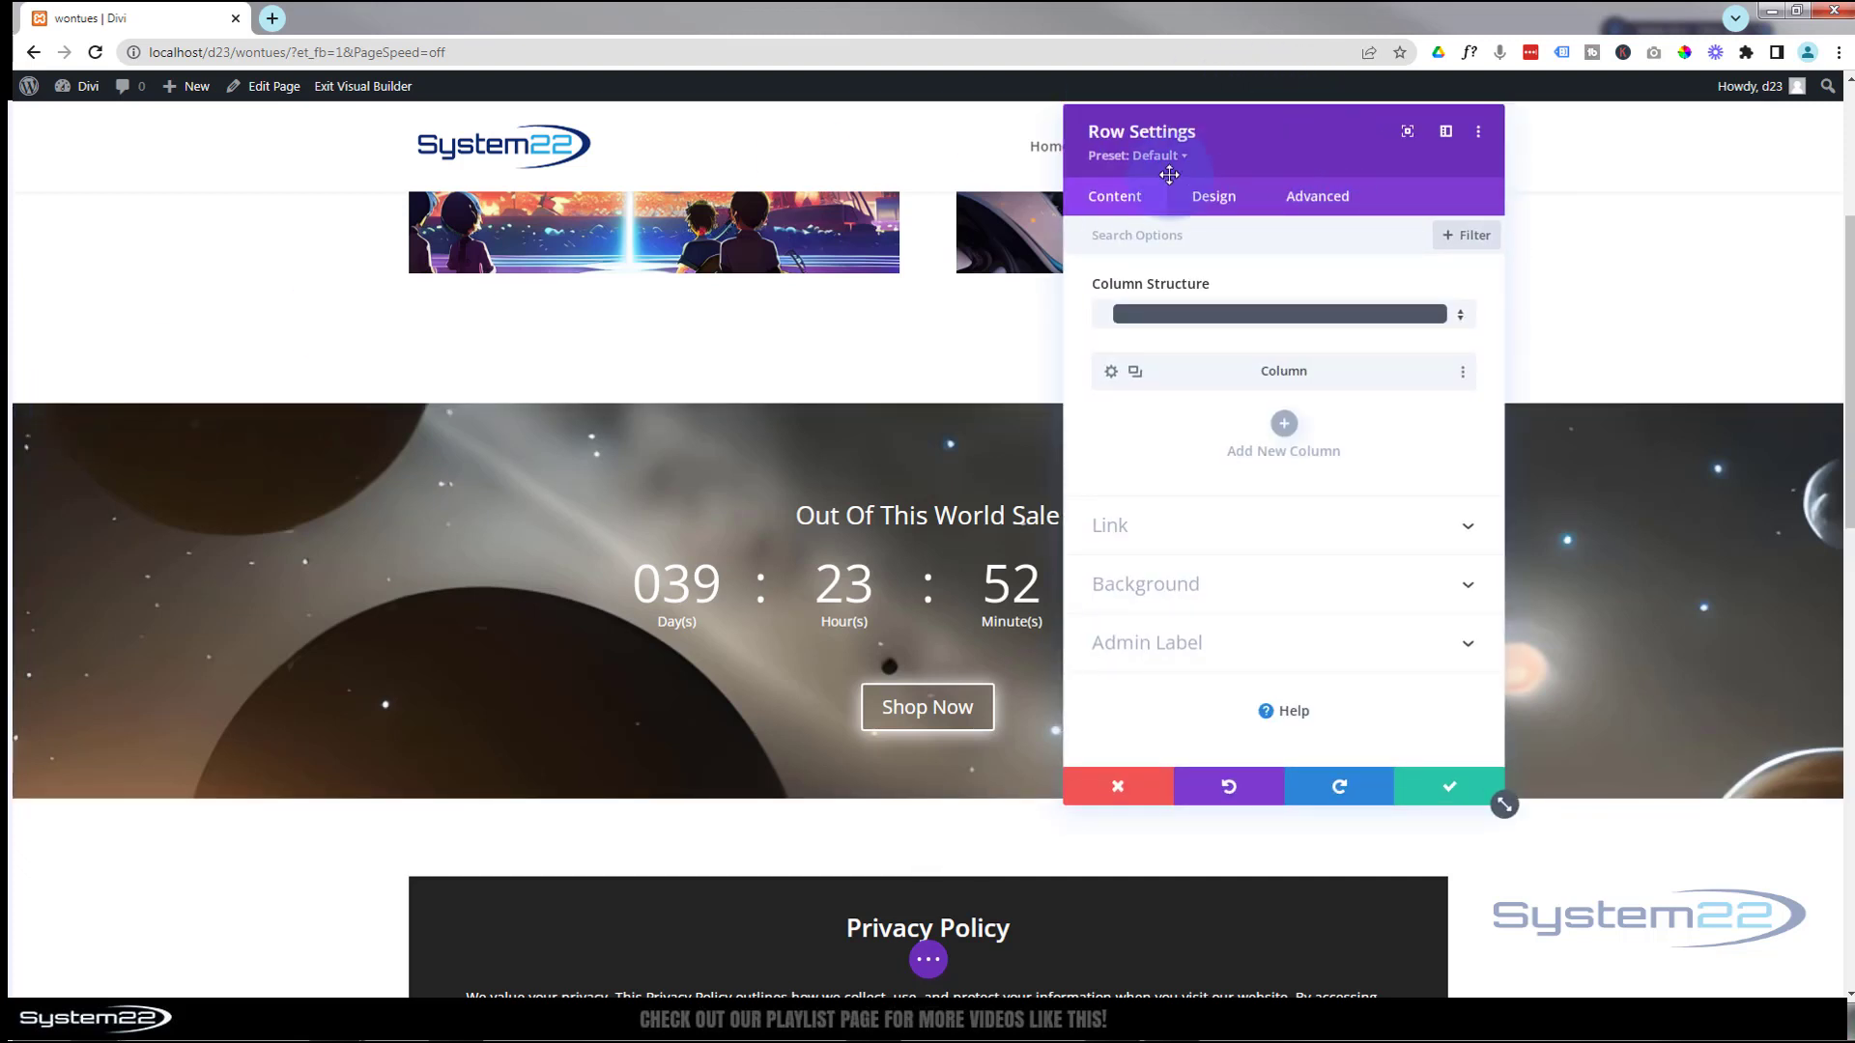
- Set the countdown row's Sticky Position to Stick to Top under Advanced > Scroll Effects
left_click(1323, 203)
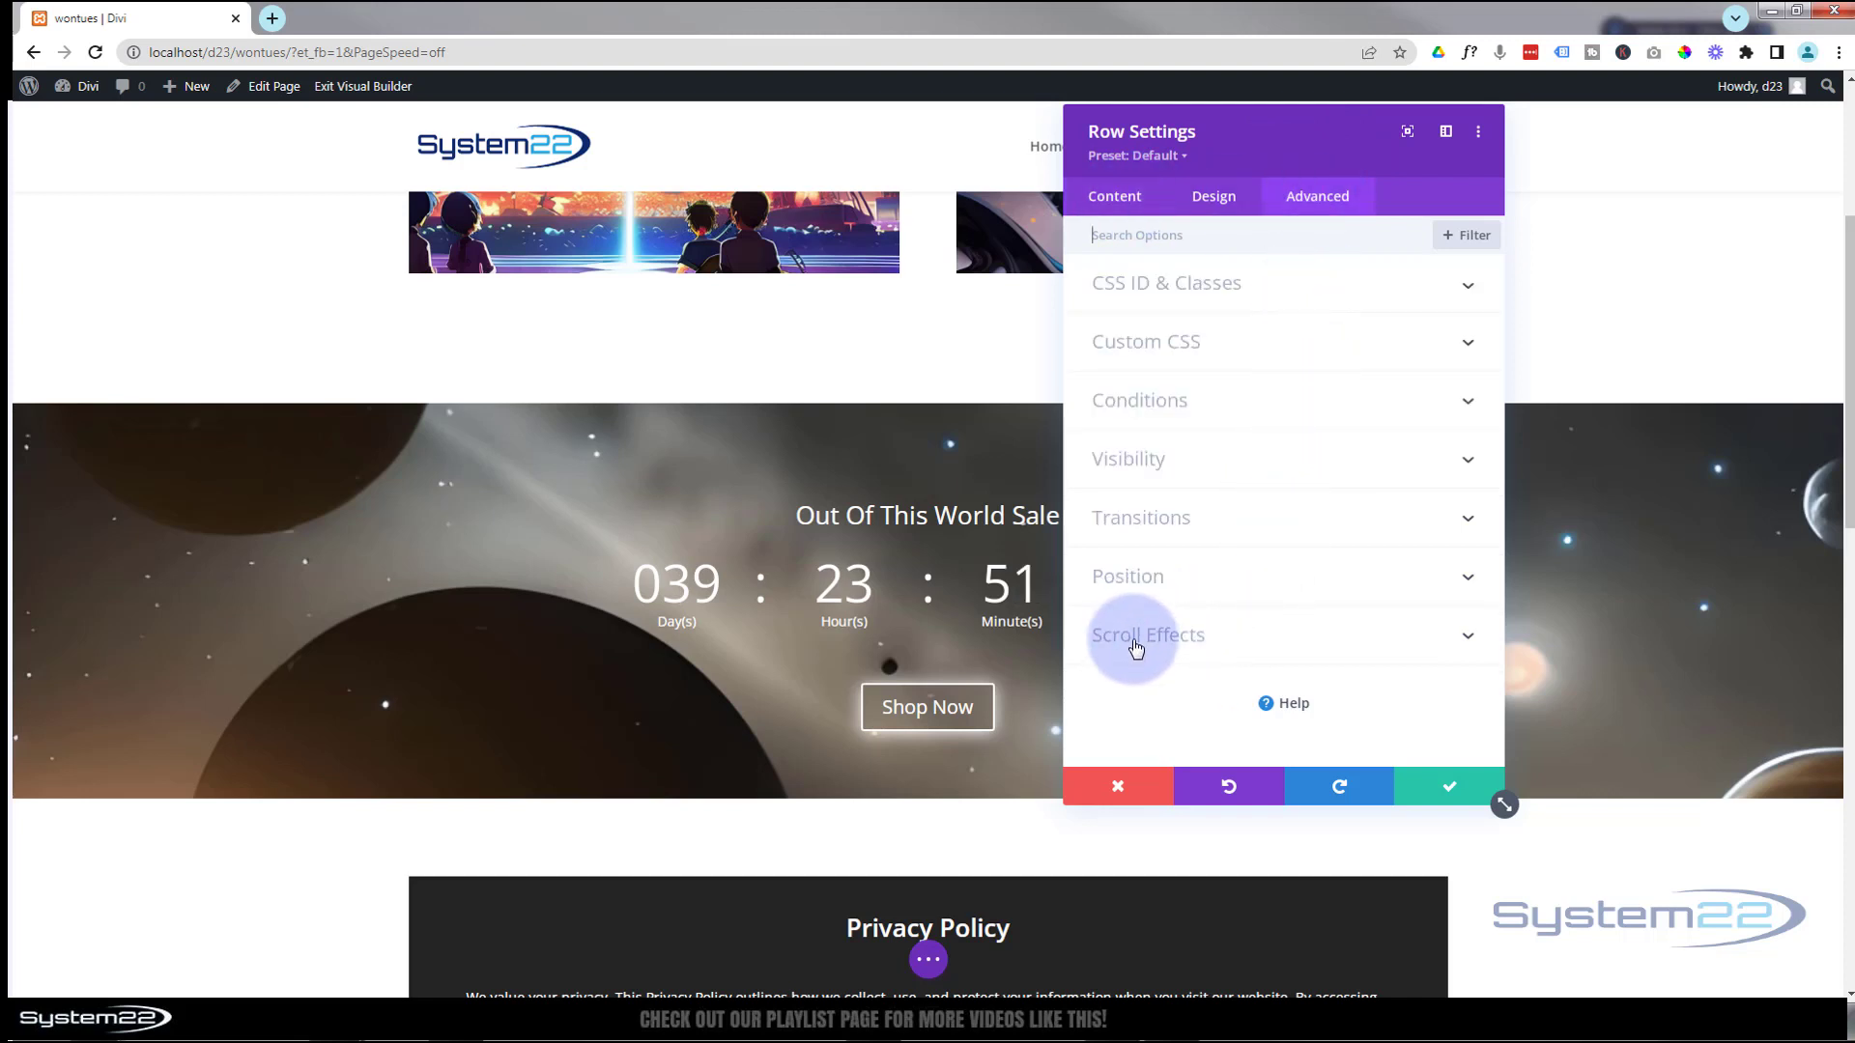
left_click(1237, 640)
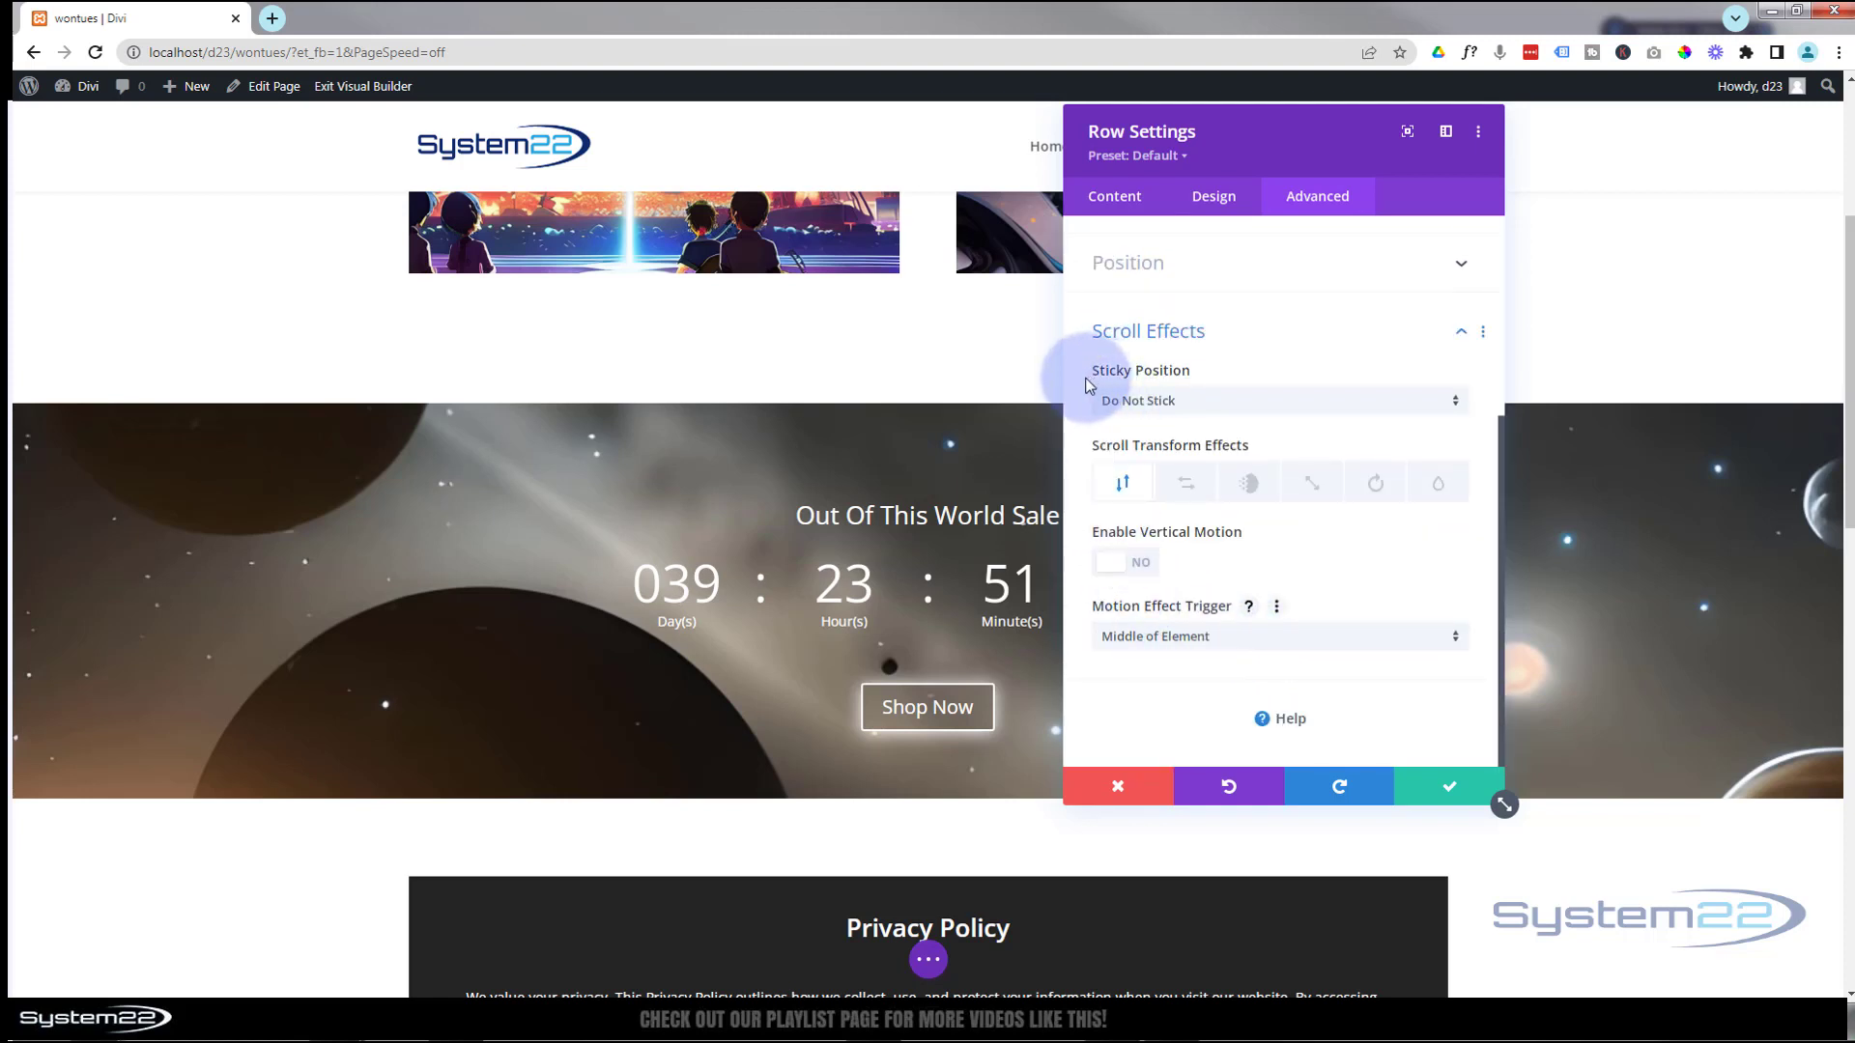
left_click(1231, 409)
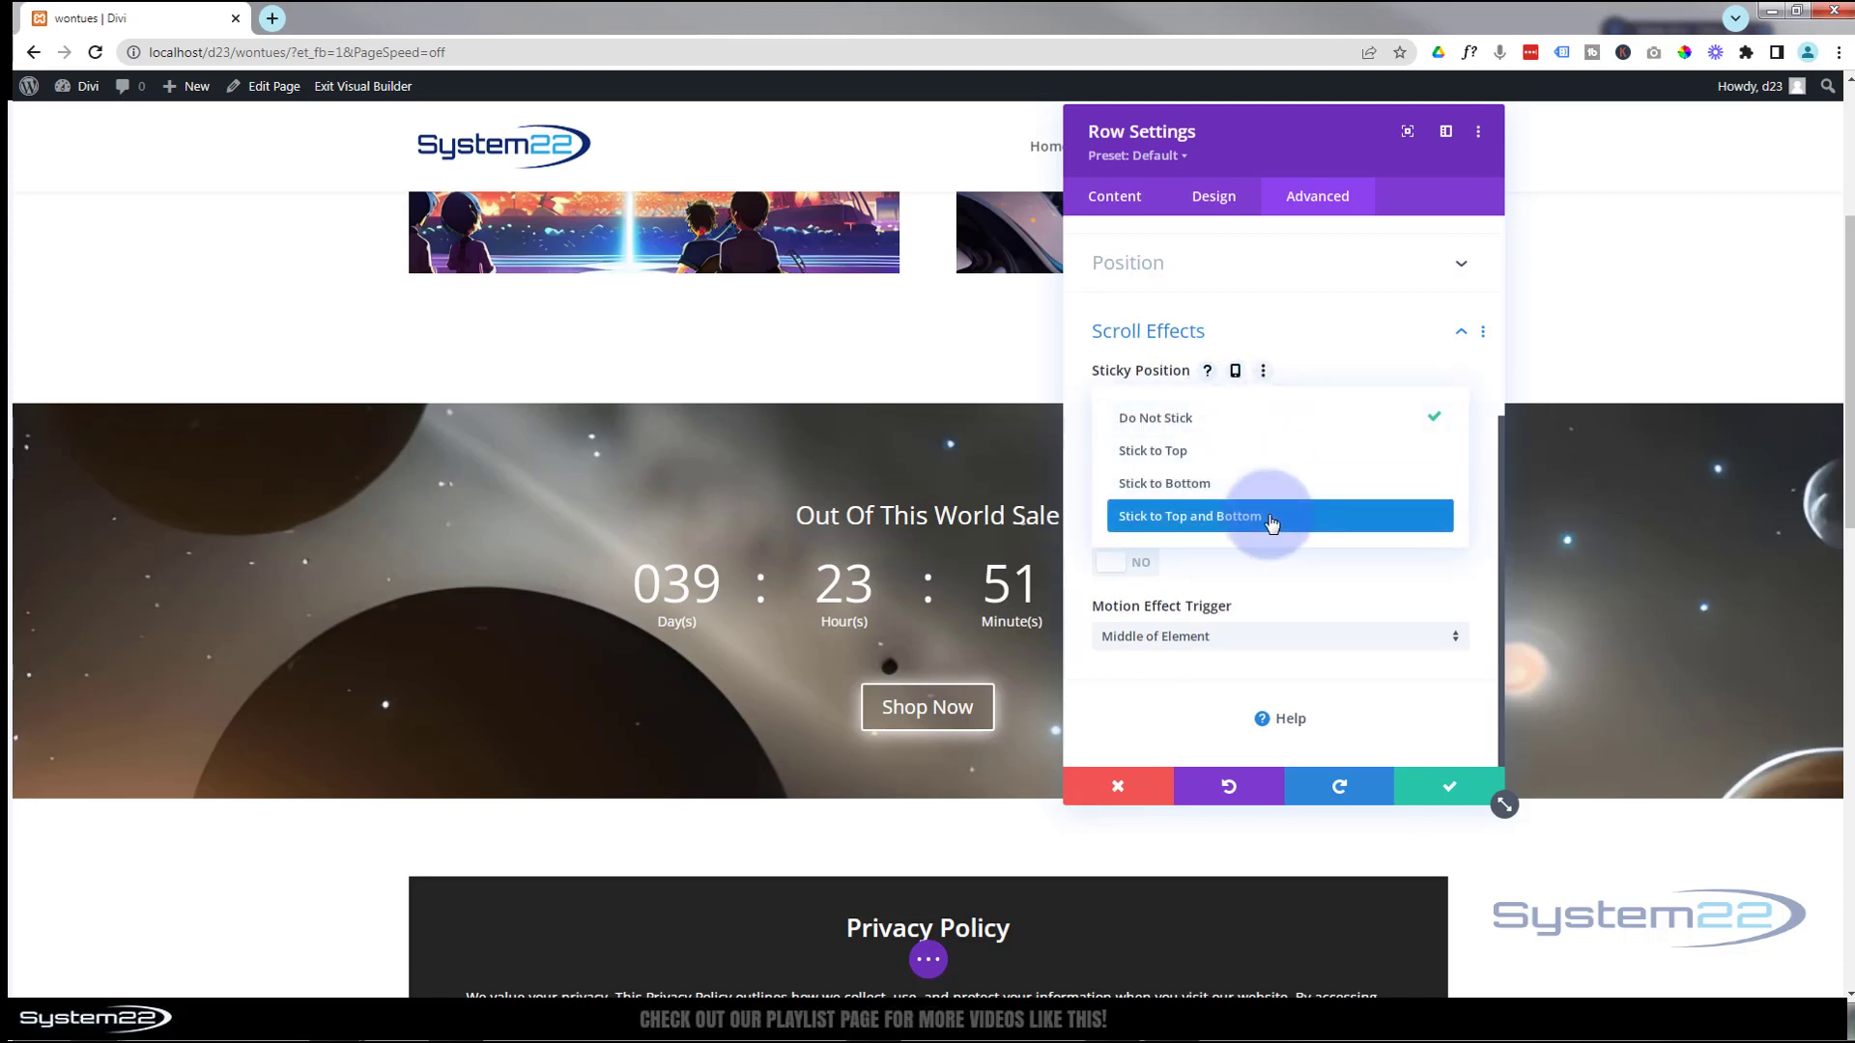
left_click(1185, 452)
- Scroll the page up and down to check the row stays pinned at the top
scroll(648, 452, "down", 1)
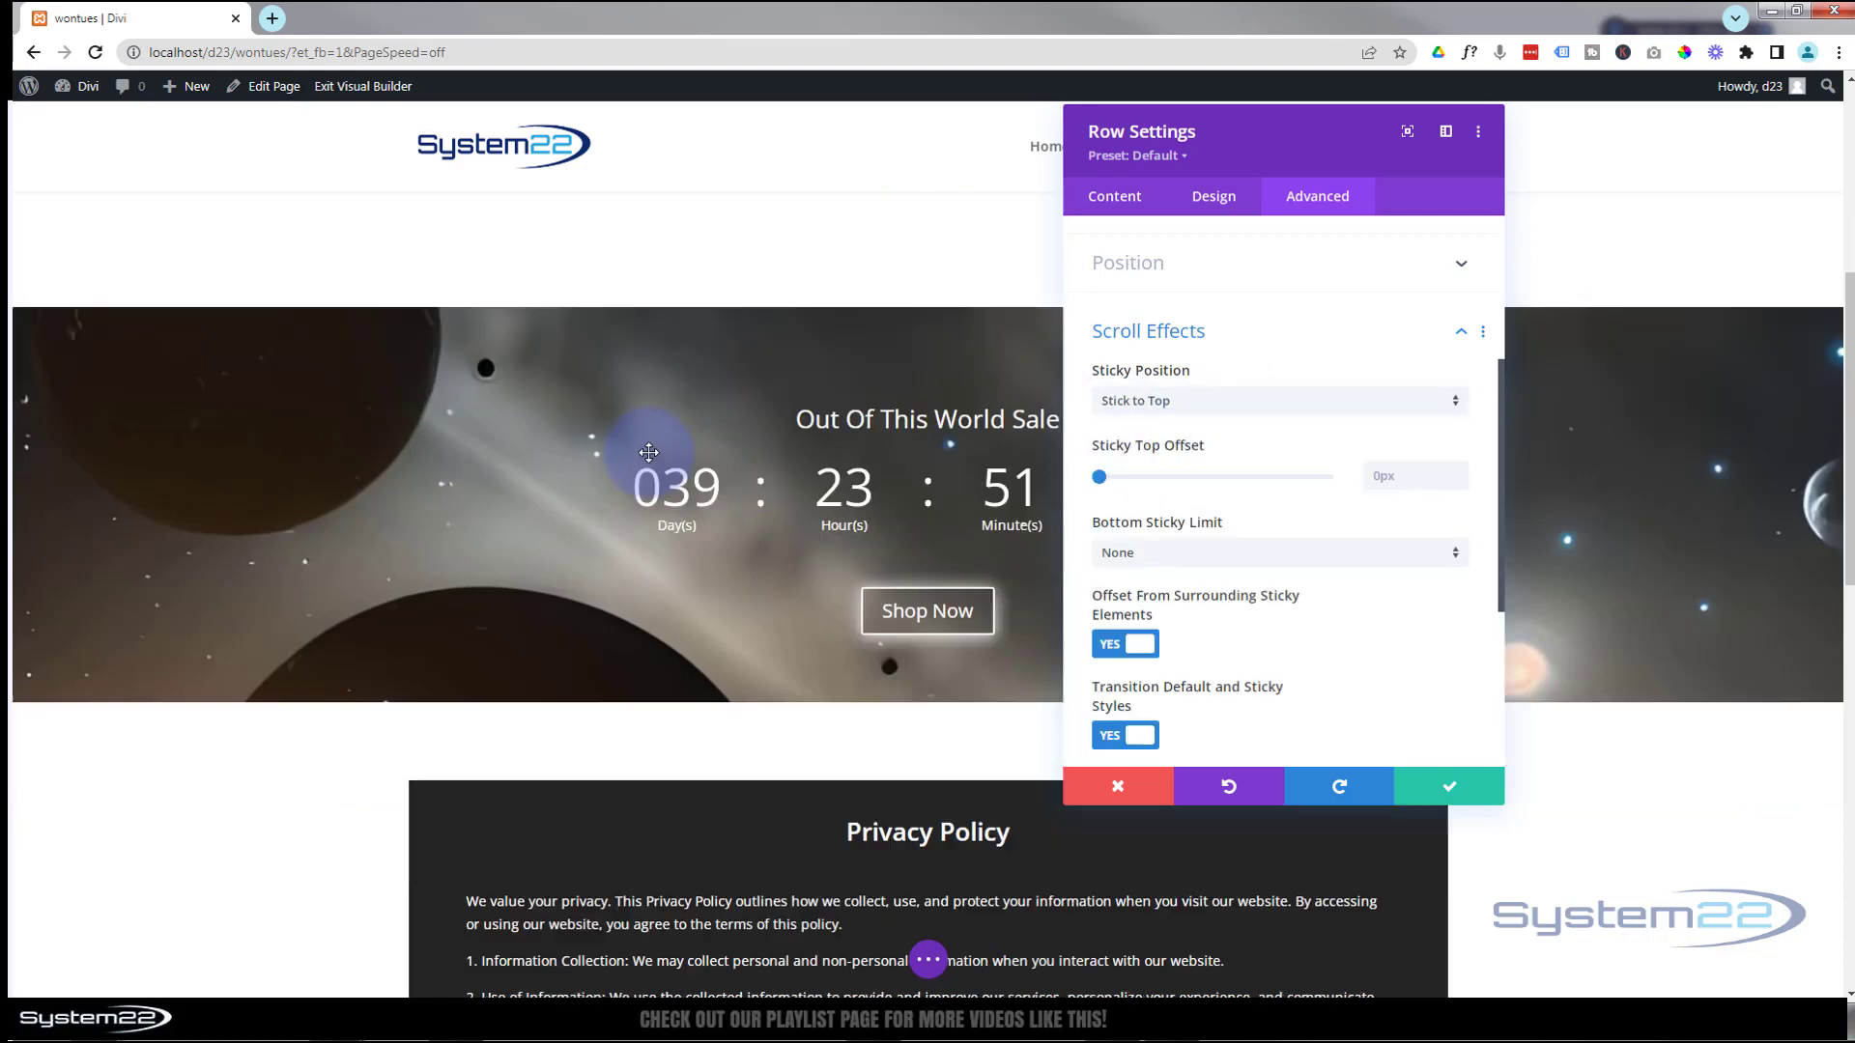
scroll(648, 452, "down", 8)
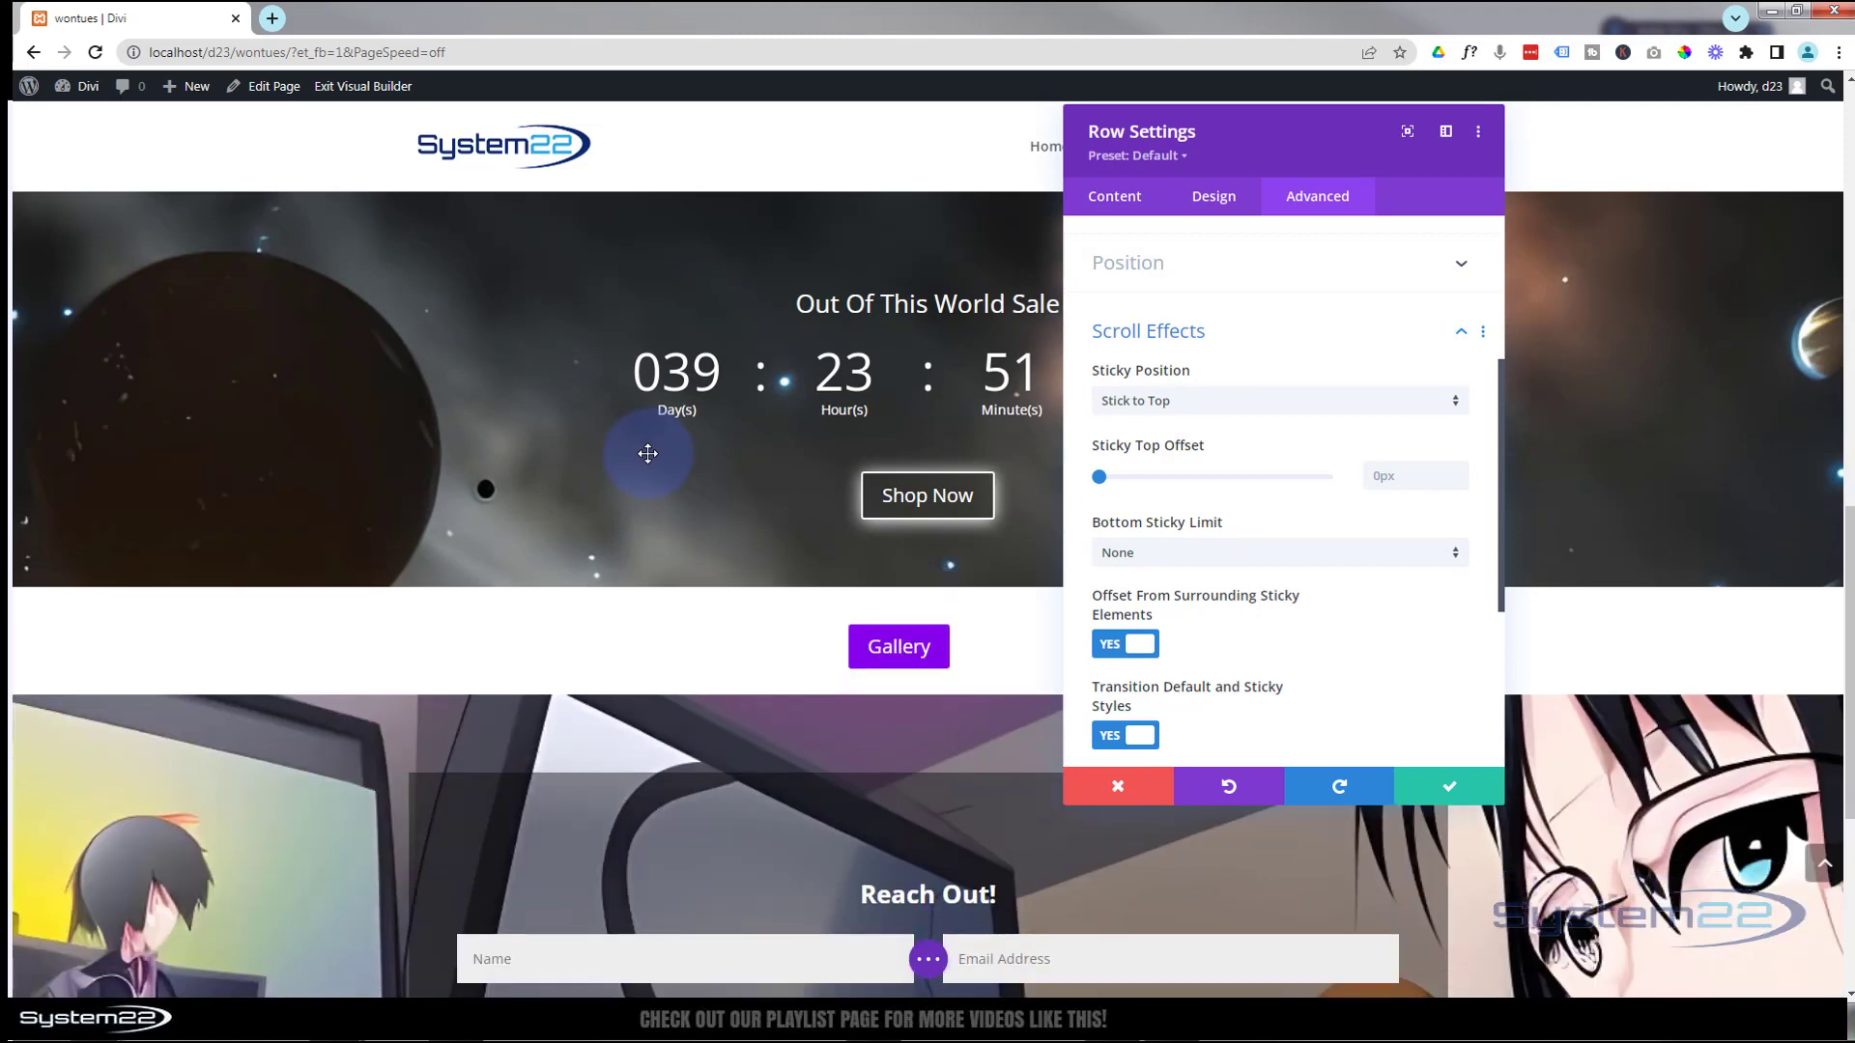
scroll(645, 459, "down", 1)
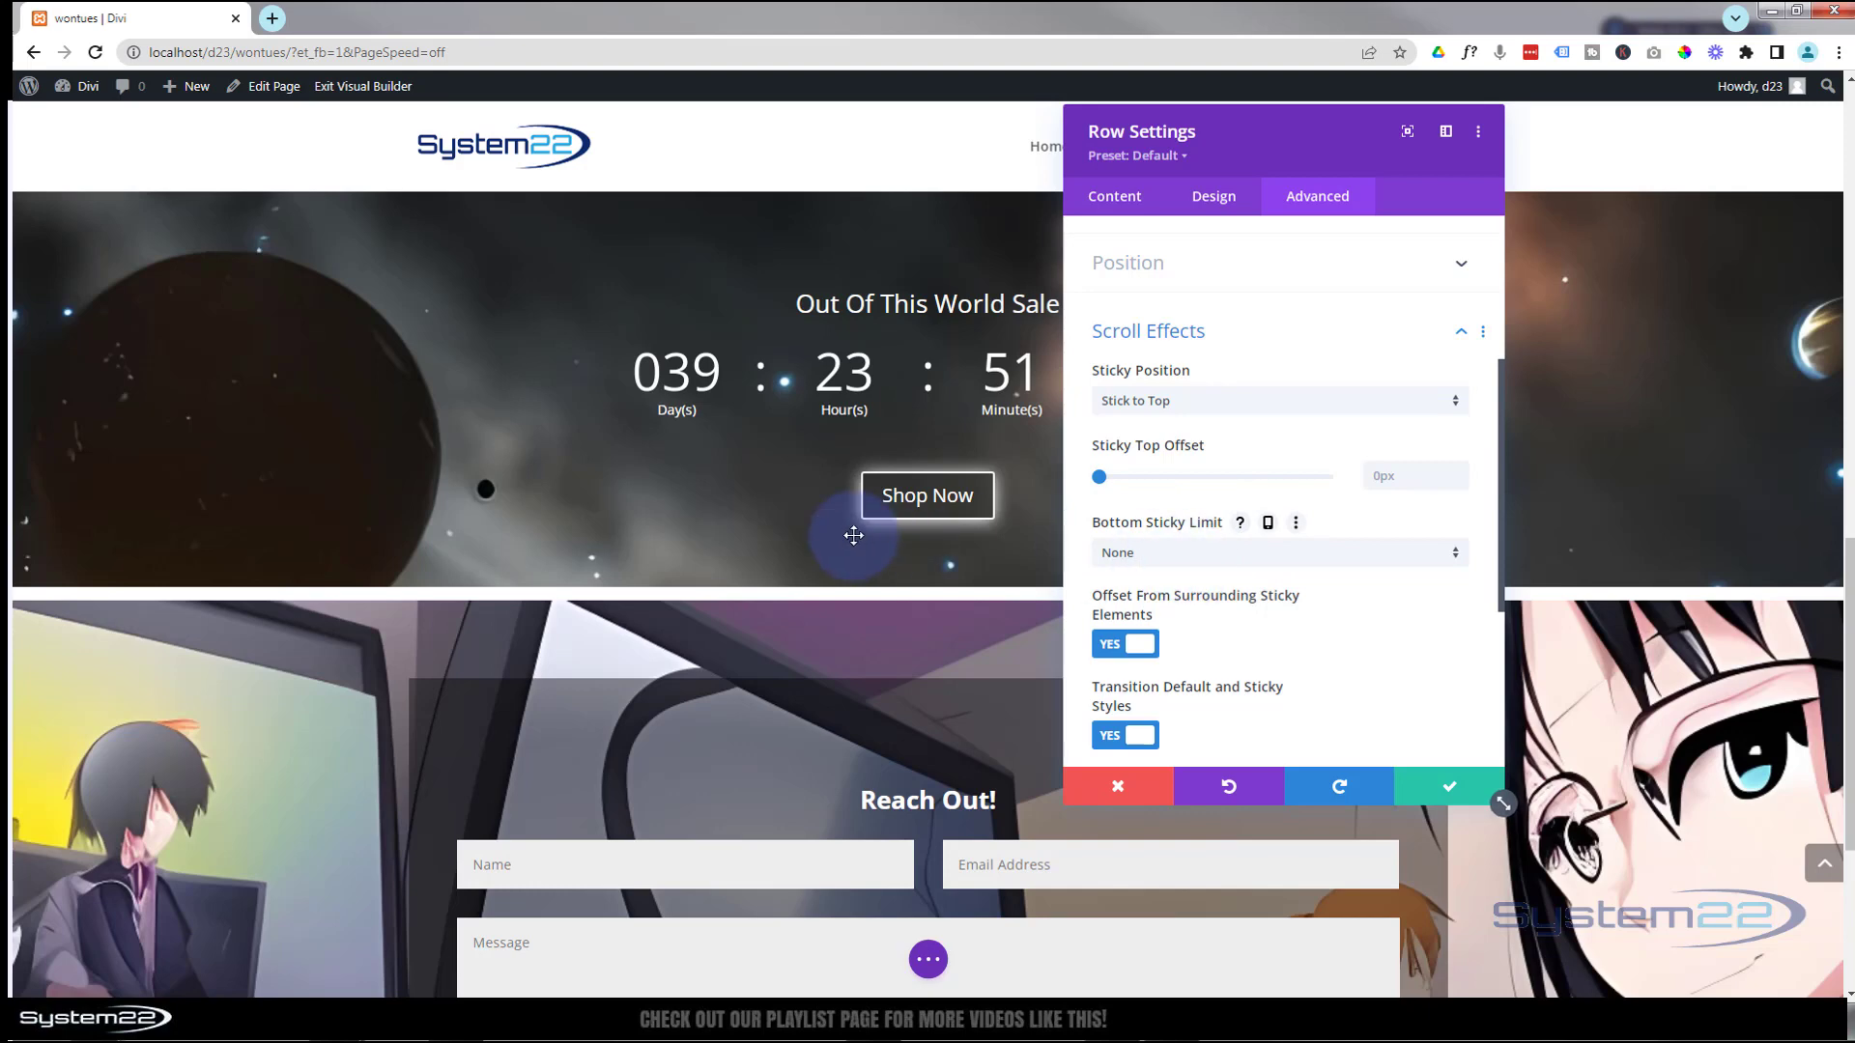
scroll(680, 522, "down", 3)
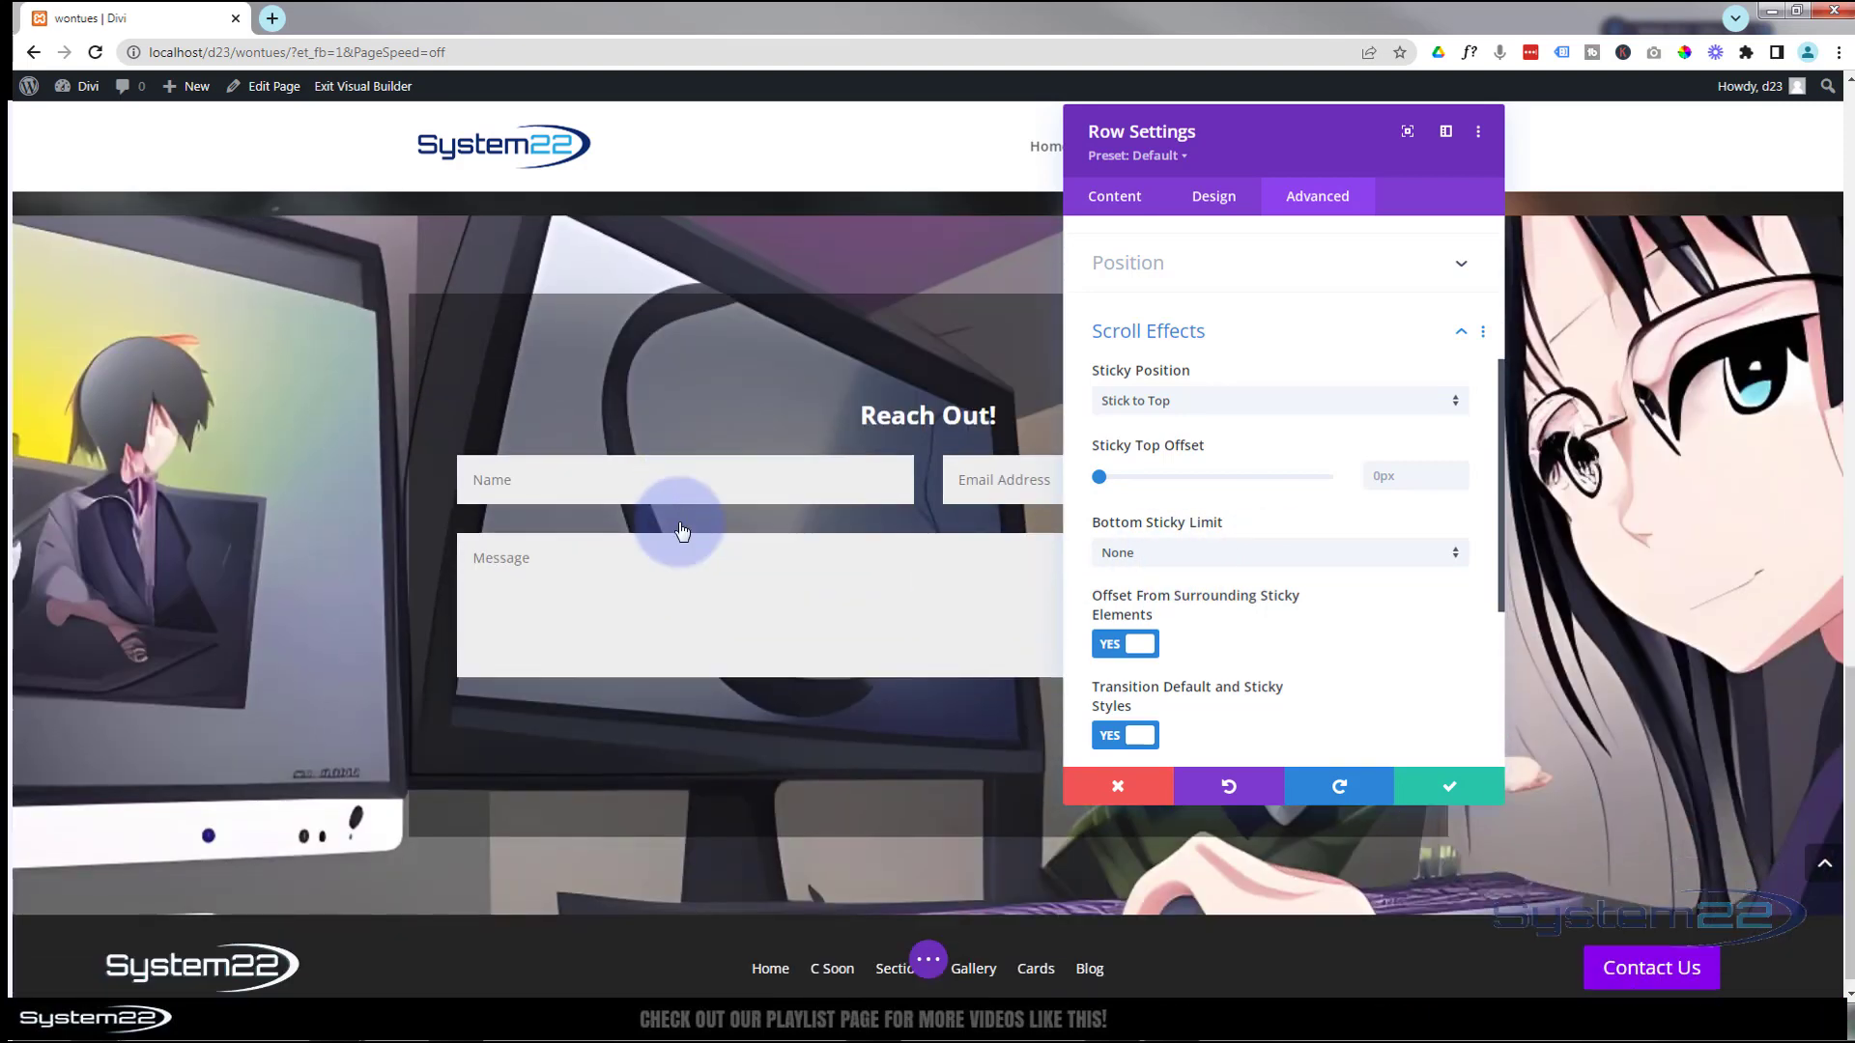
scroll(680, 522, "up", 5)
scroll(679, 521, "up", 2)
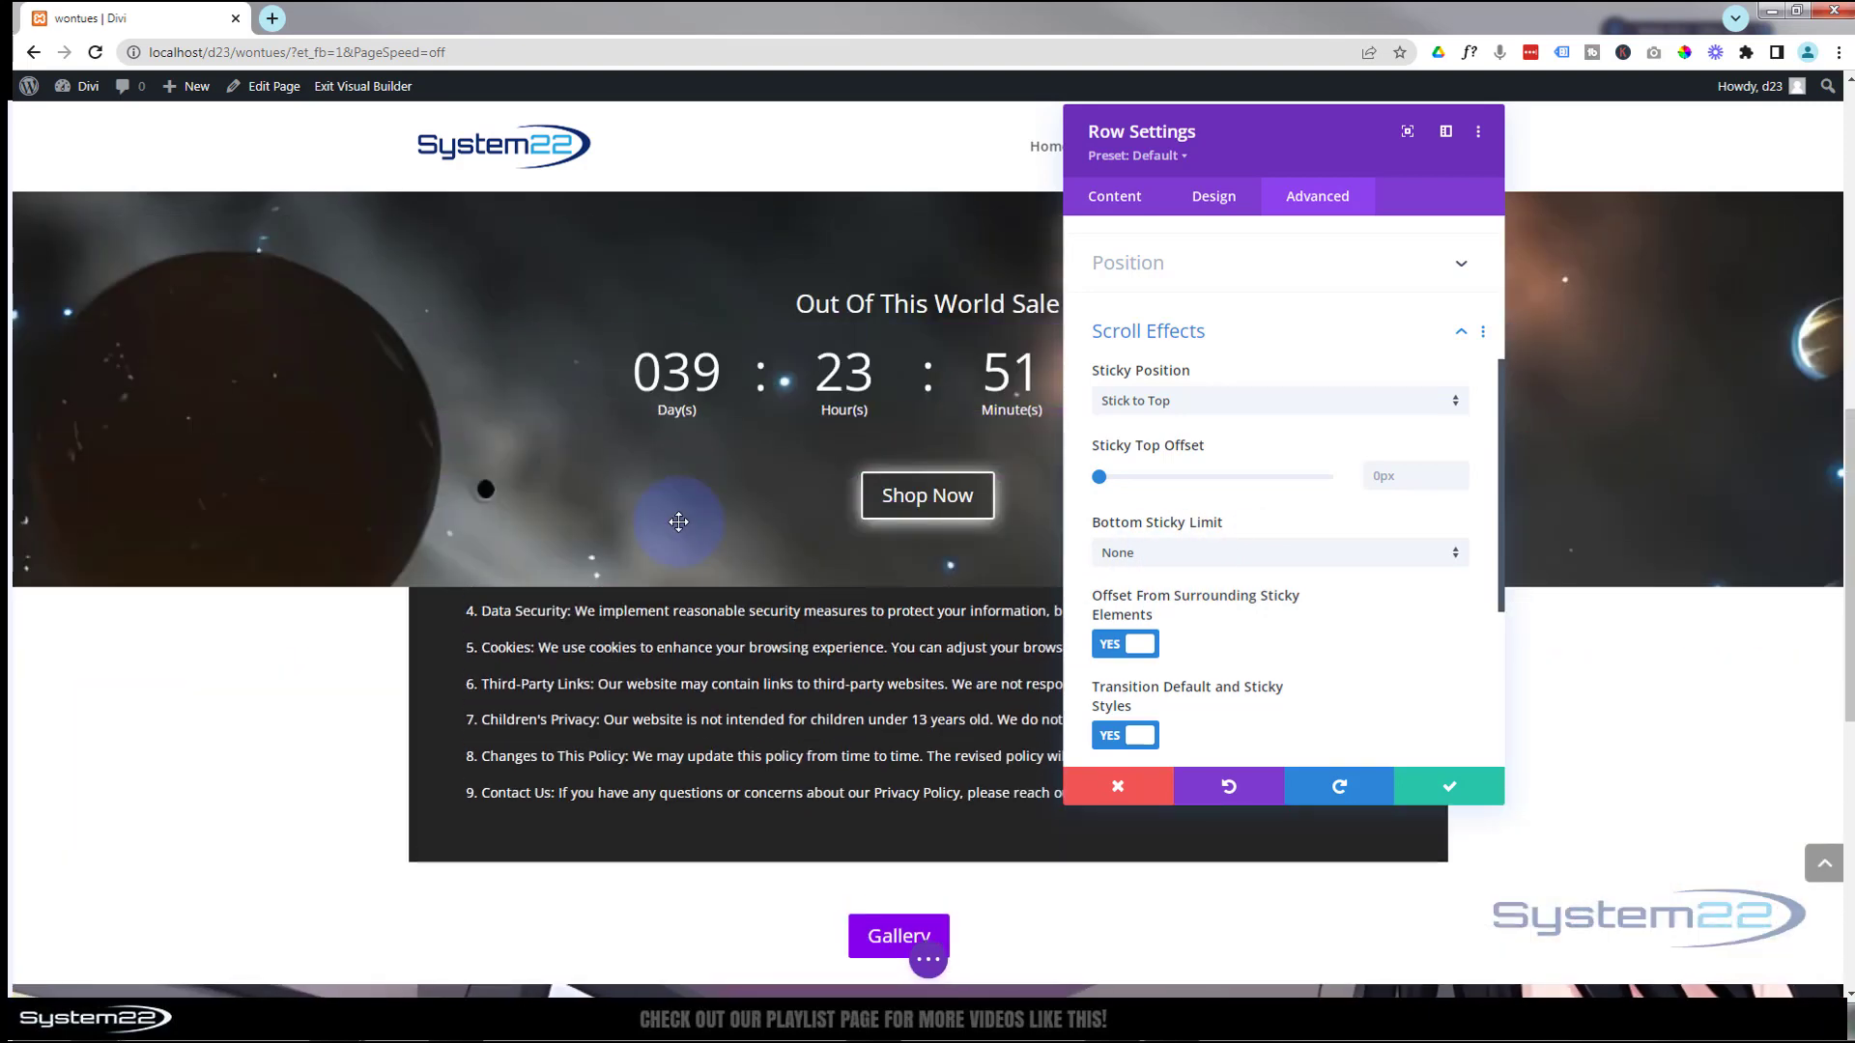
scroll(679, 521, "up", 1)
scroll(694, 673, "down", 1)
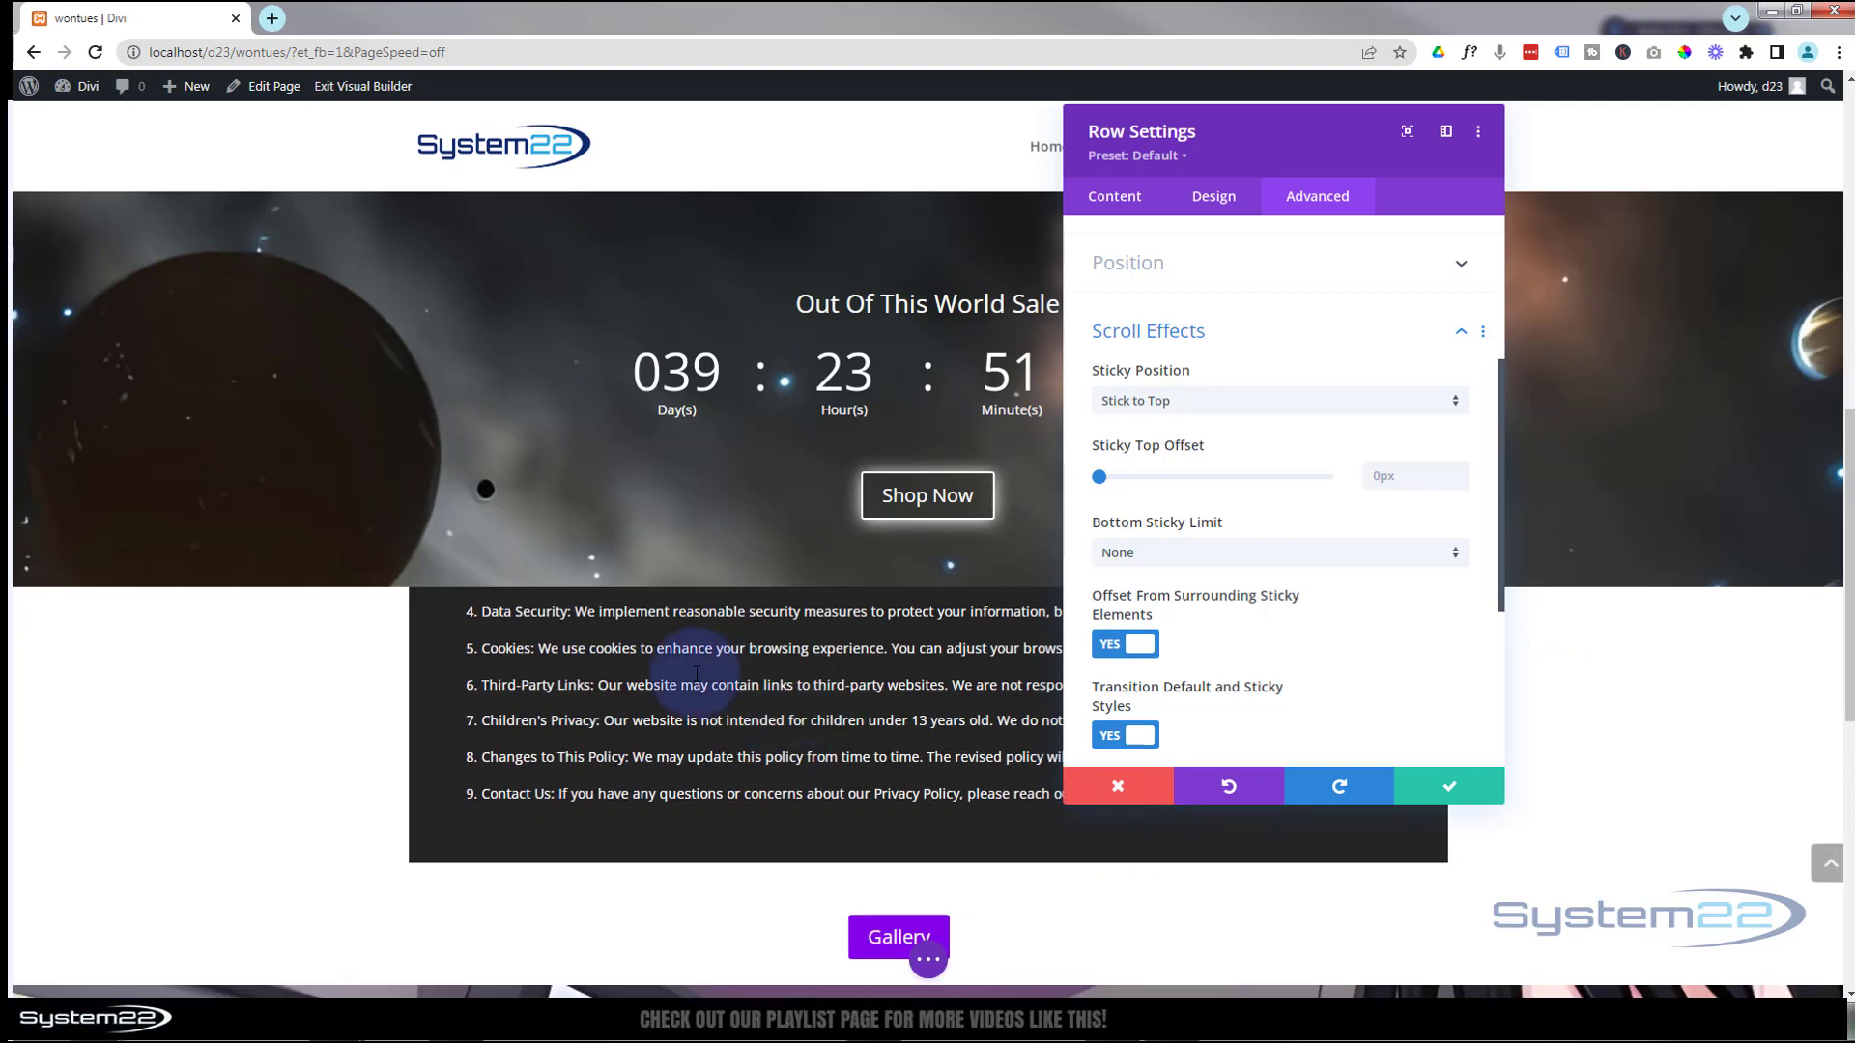
scroll(657, 727, "down", 2)
scroll(657, 725, "up", 2)
scroll(656, 724, "up", 4)
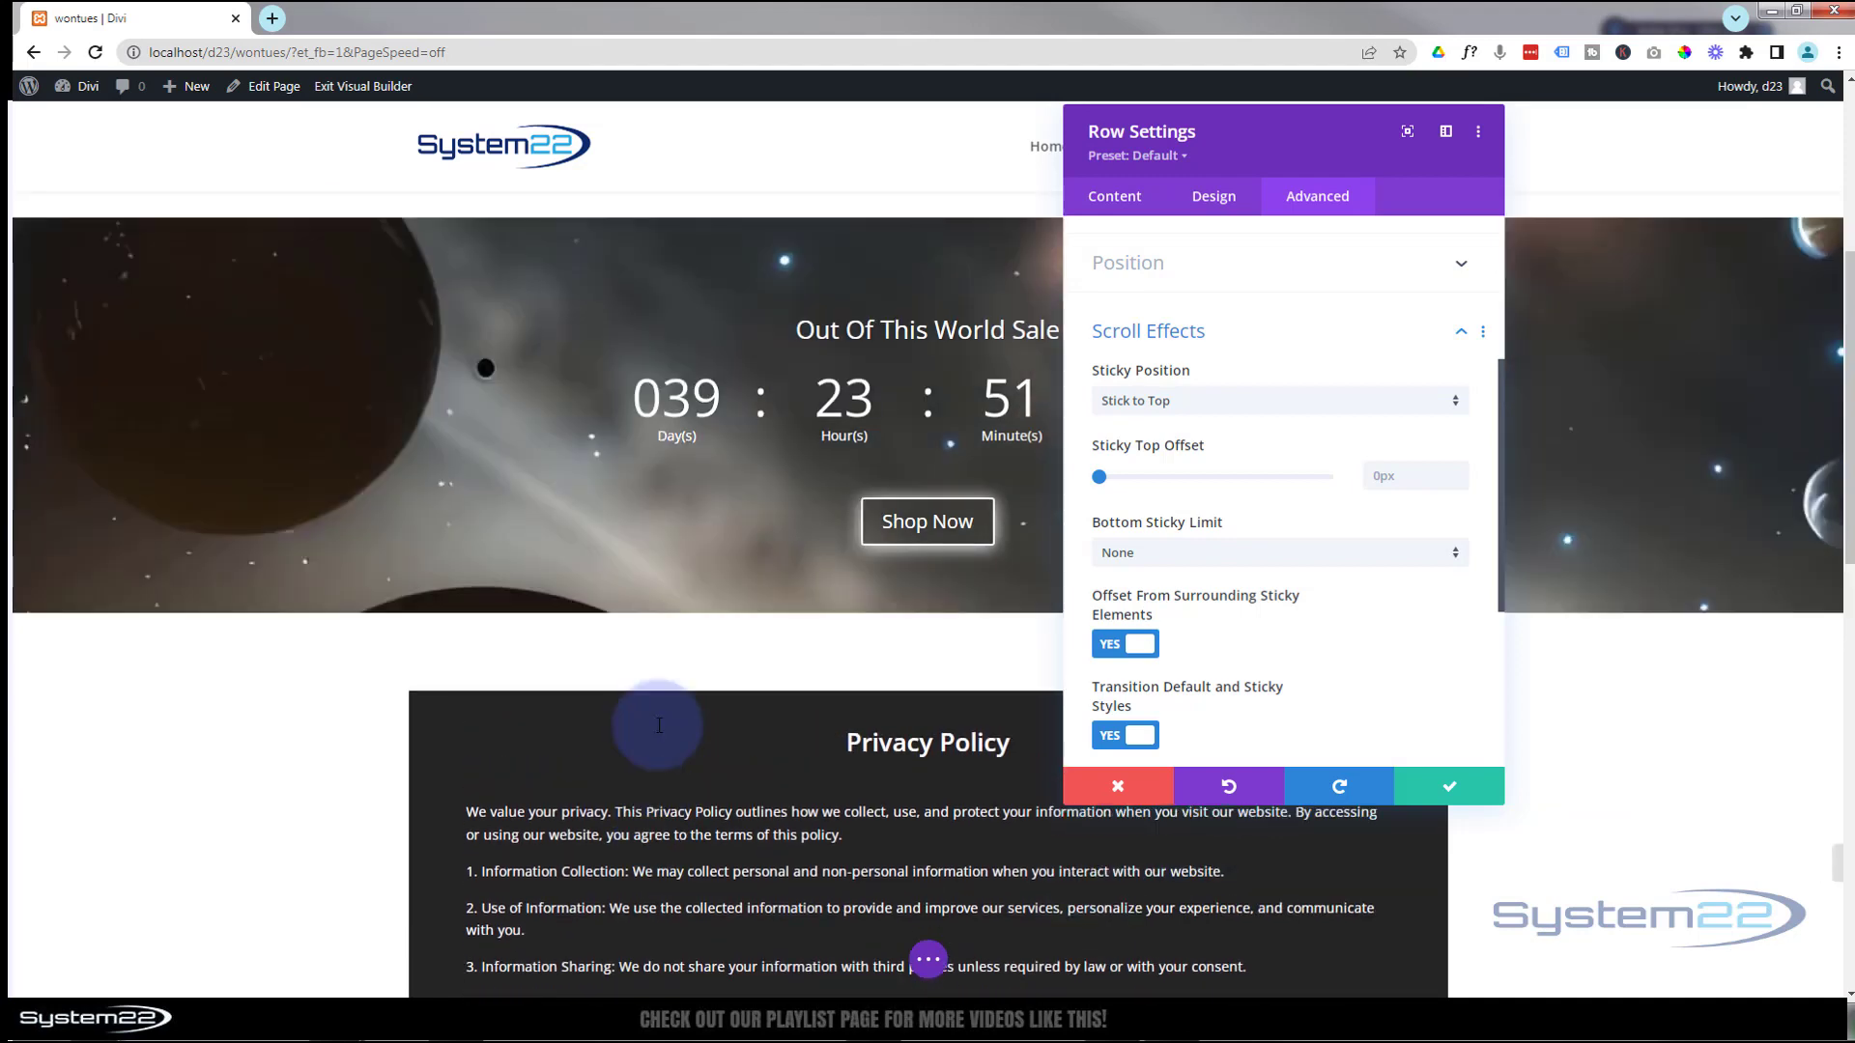
scroll(657, 724, "down", 2)
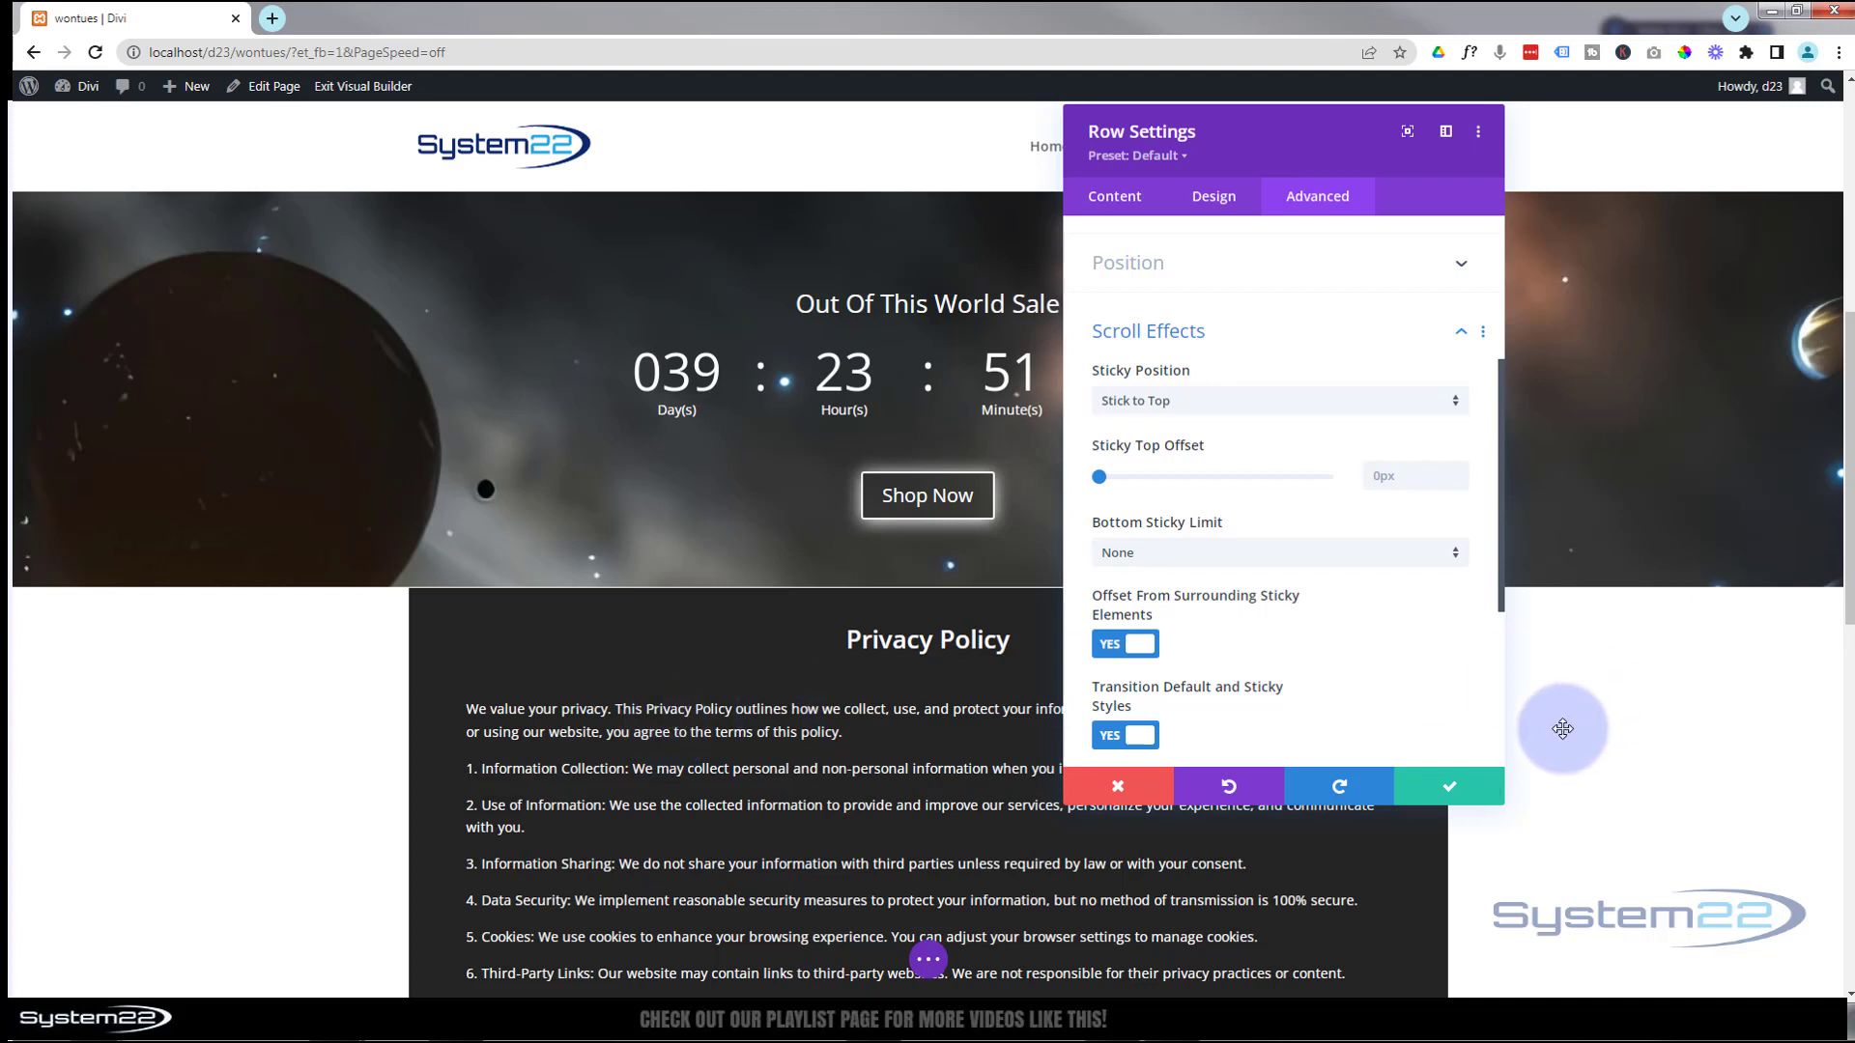
- Save the sticky row and open the Shop Now button's Advanced > Scroll Effects options
left_click(1448, 790)
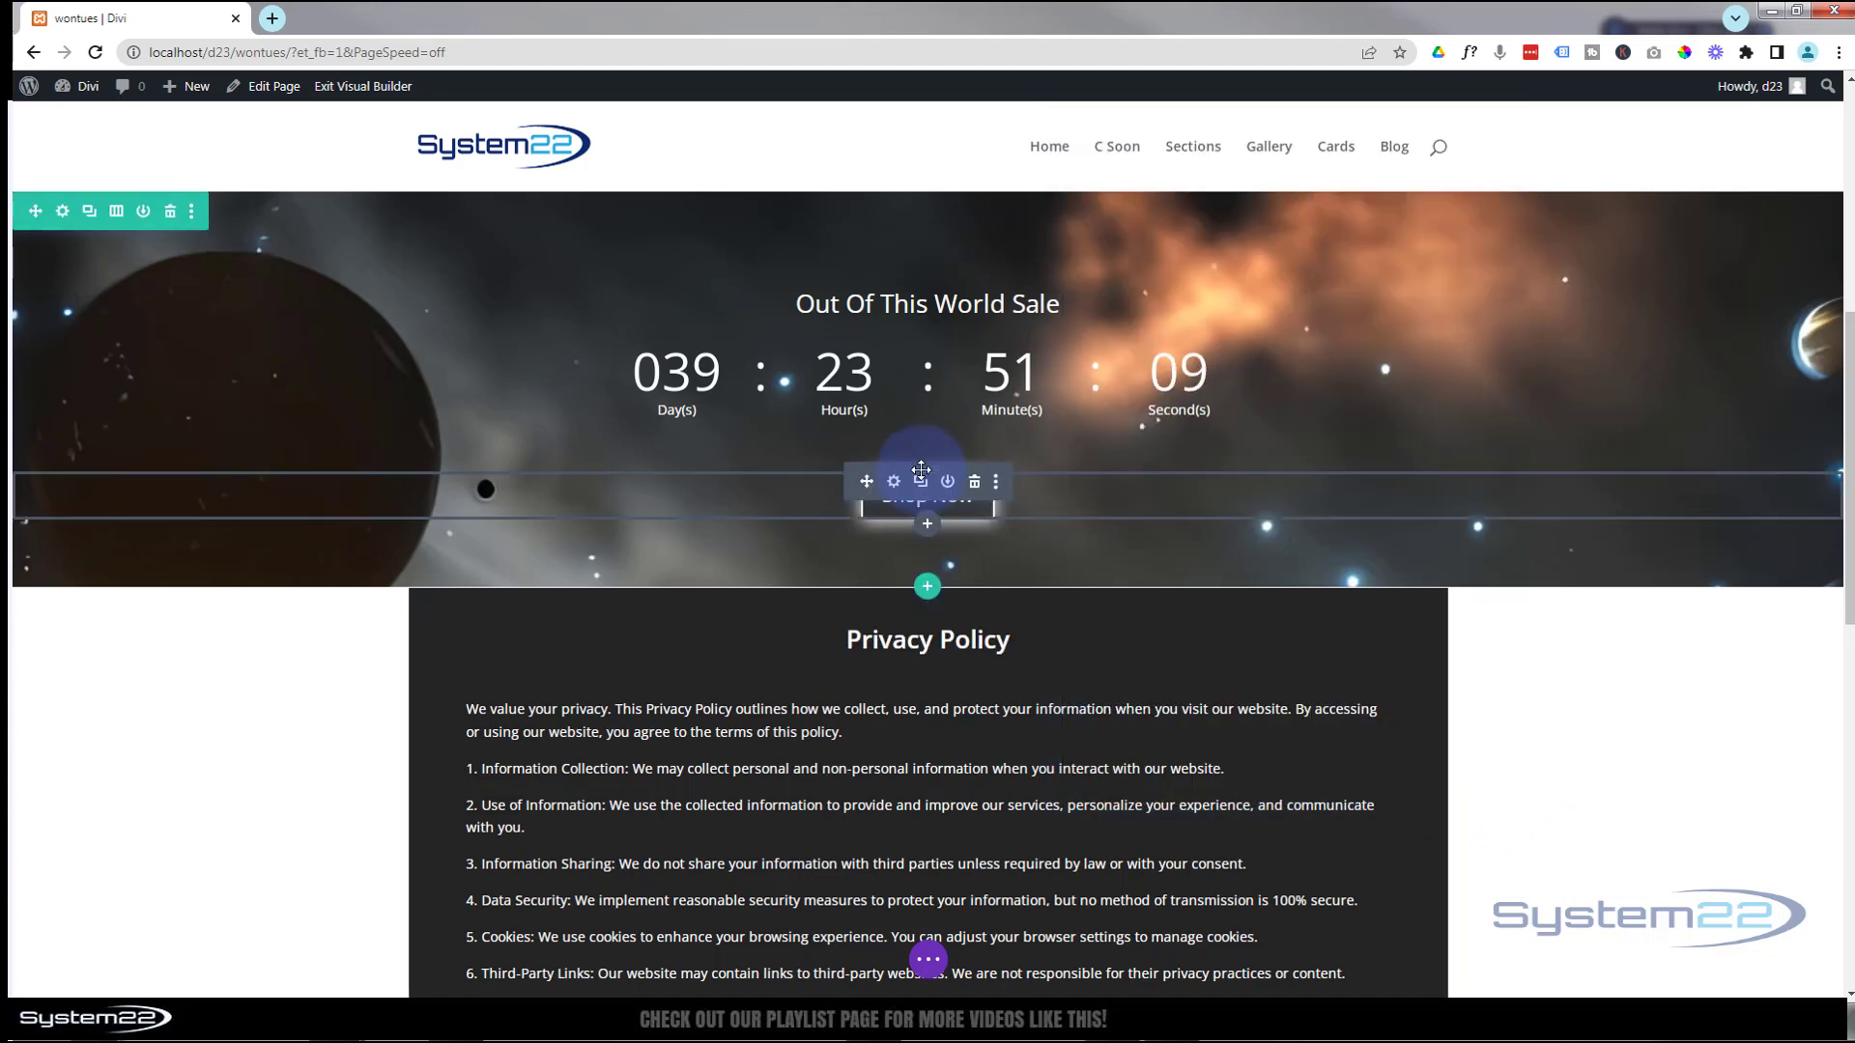
left_click(895, 483)
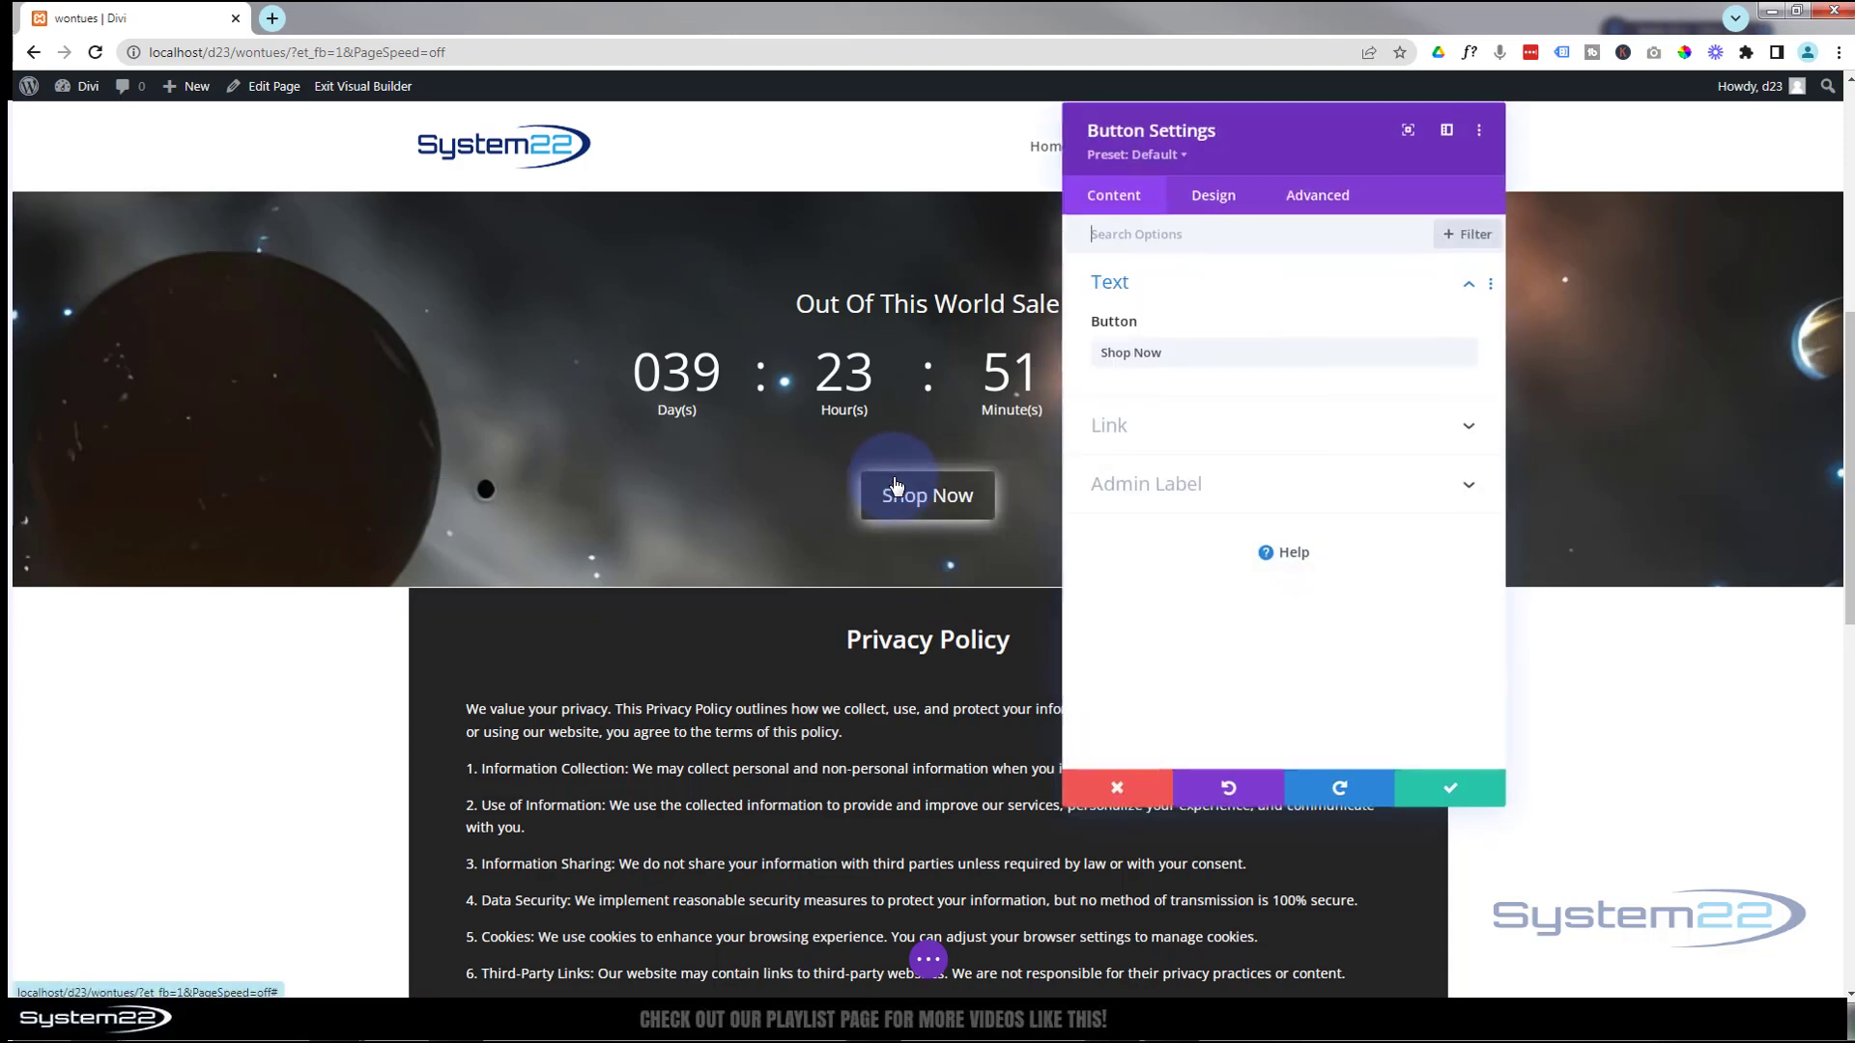
left_click(1323, 198)
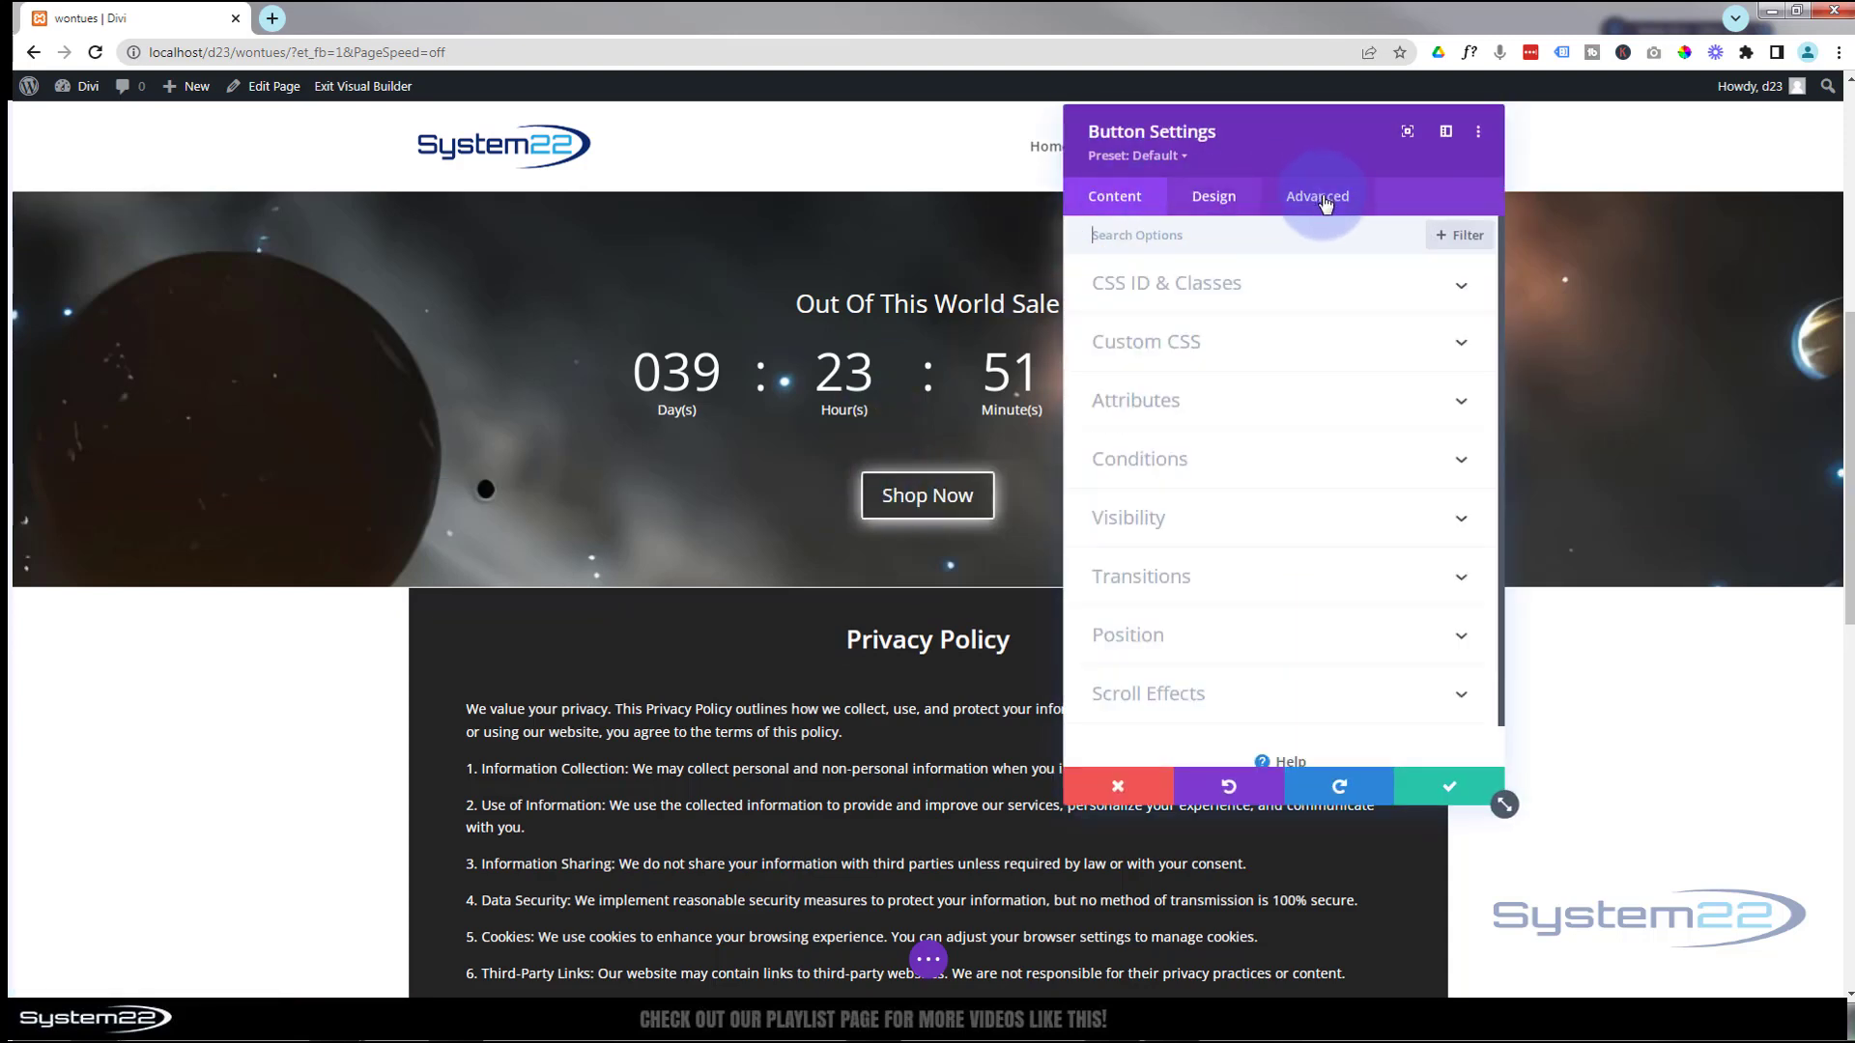
left_click(1203, 695)
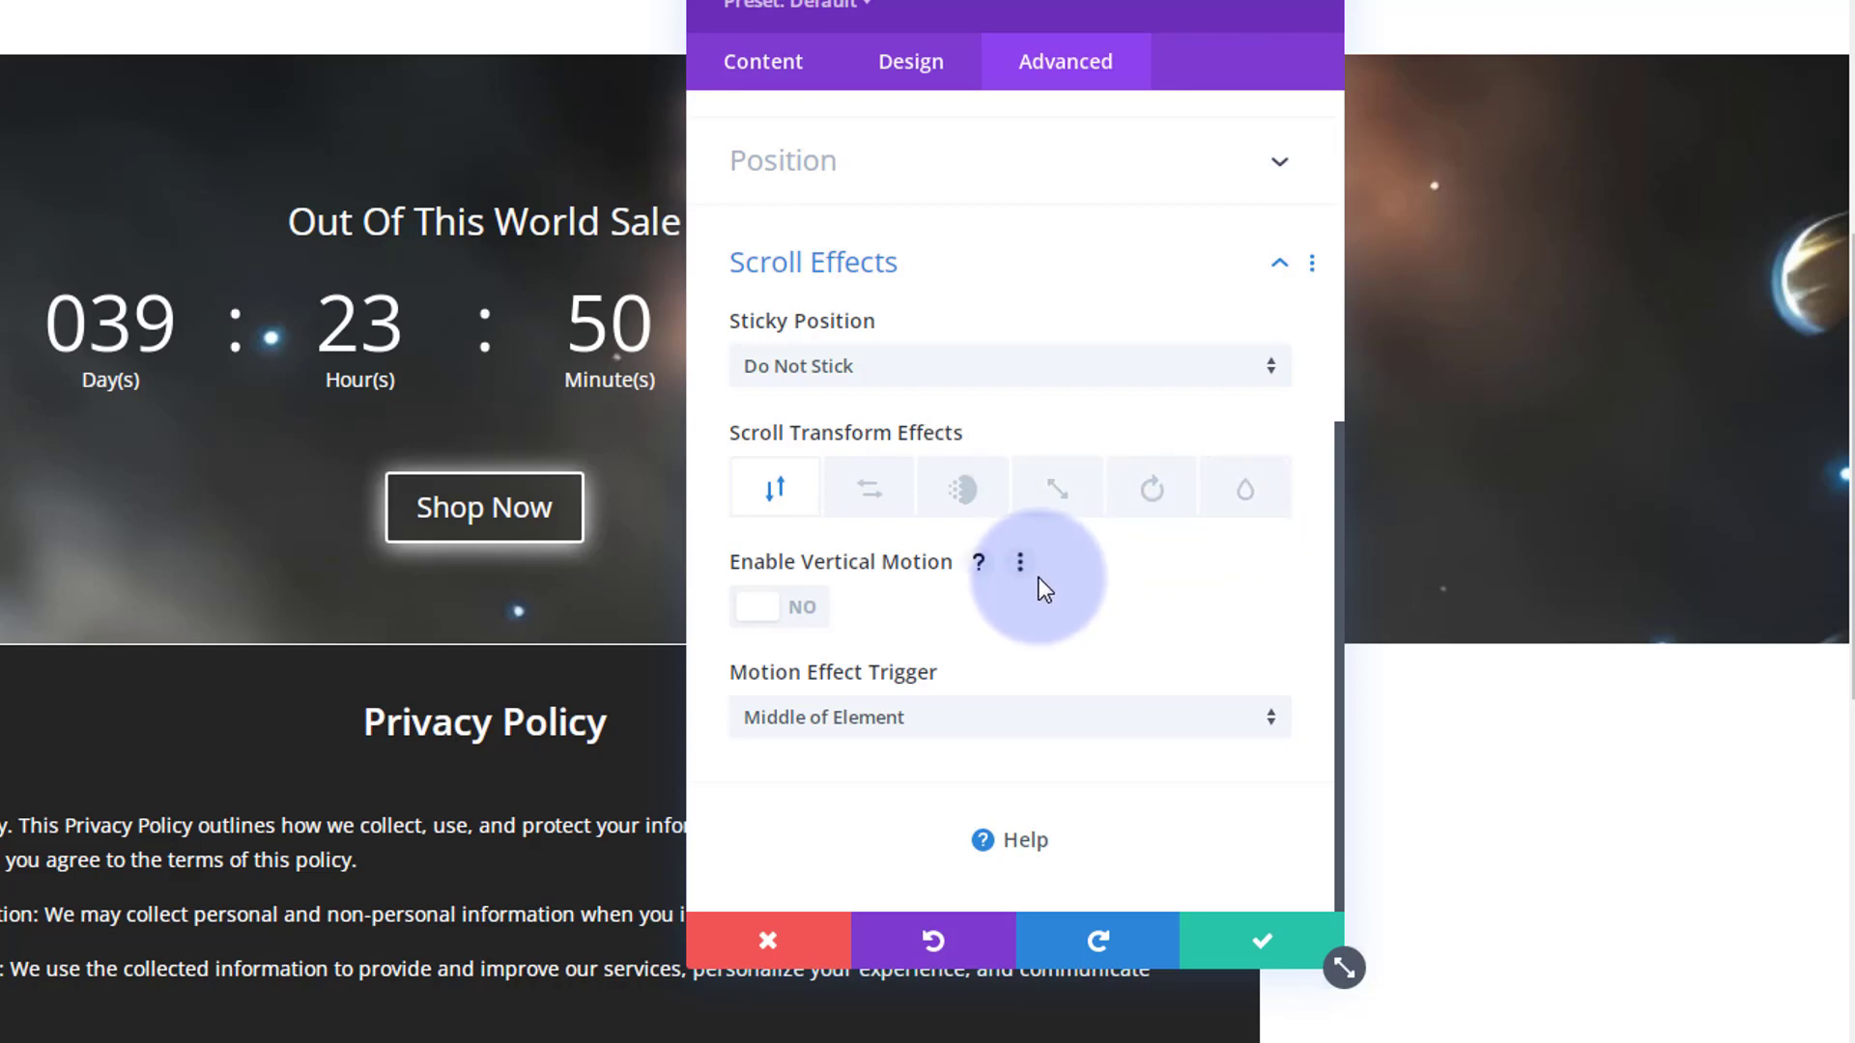
- Enable Horizontal Motion on Shop Now with starting offset 0 and ending offset 8
left_click(869, 496)
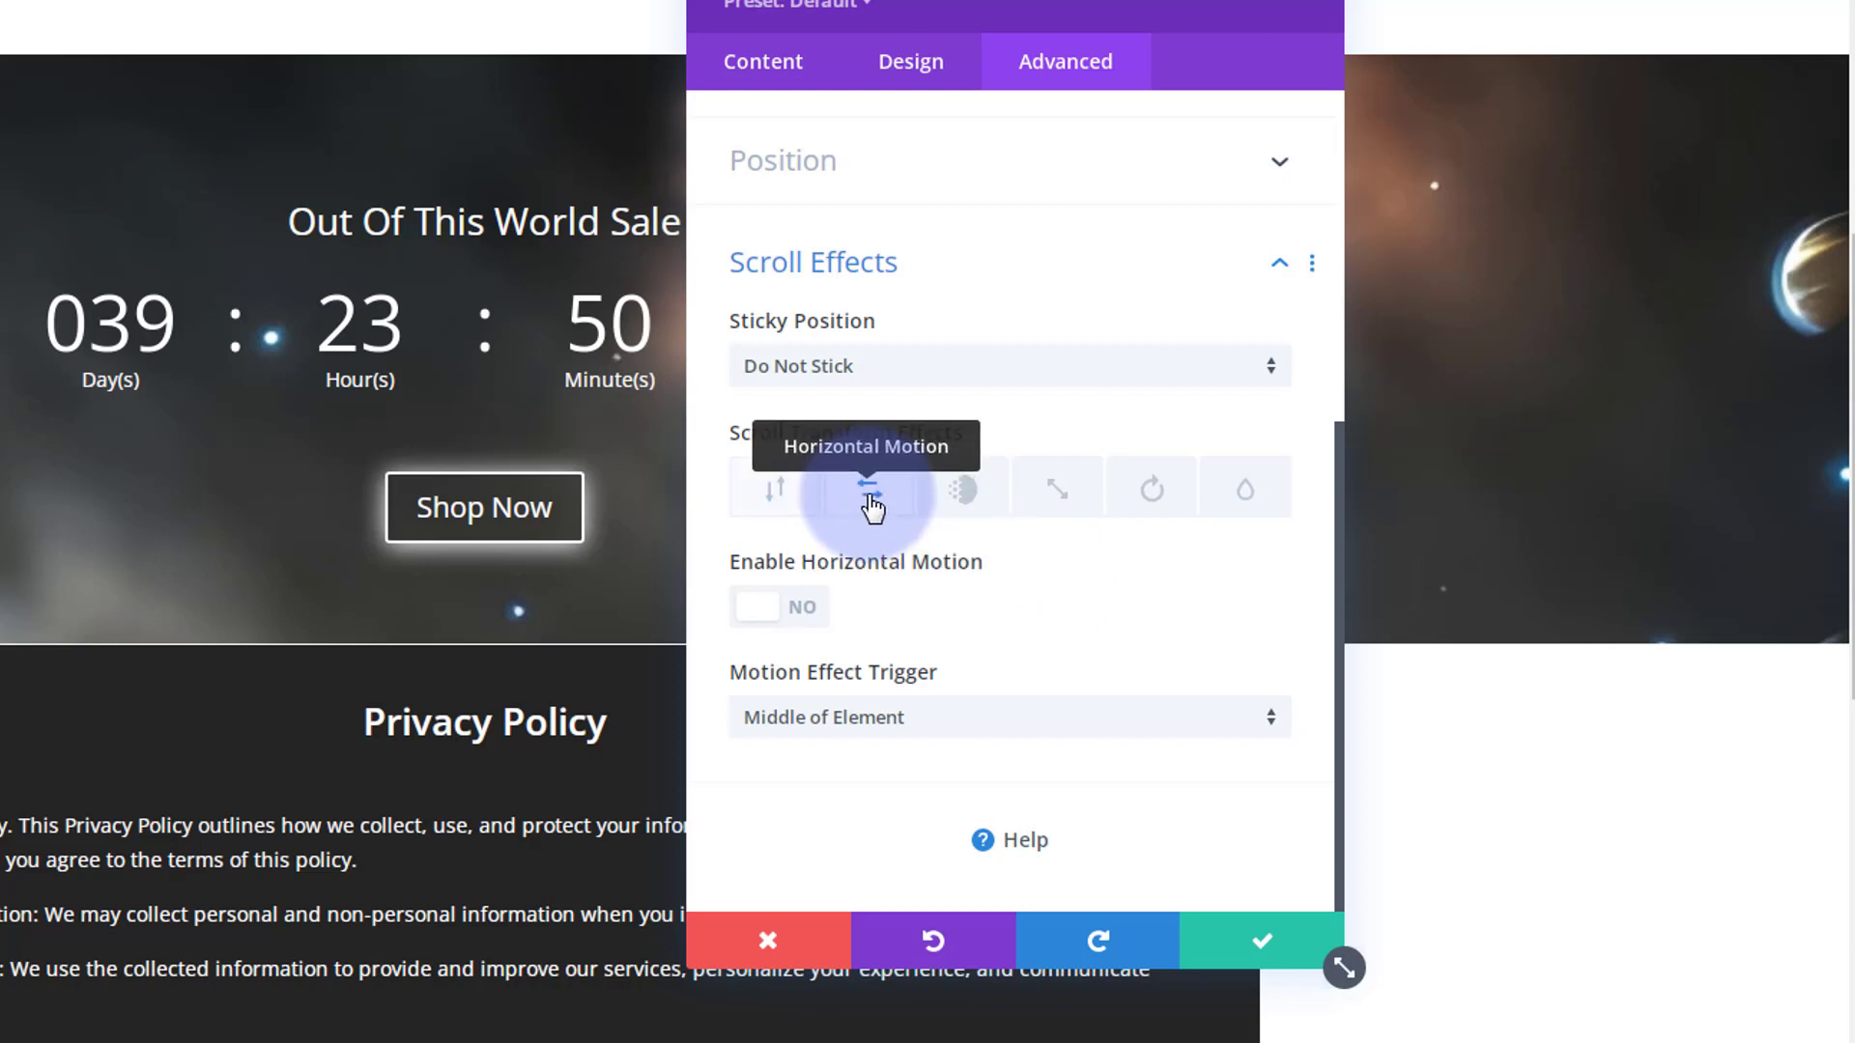
left_click(784, 608)
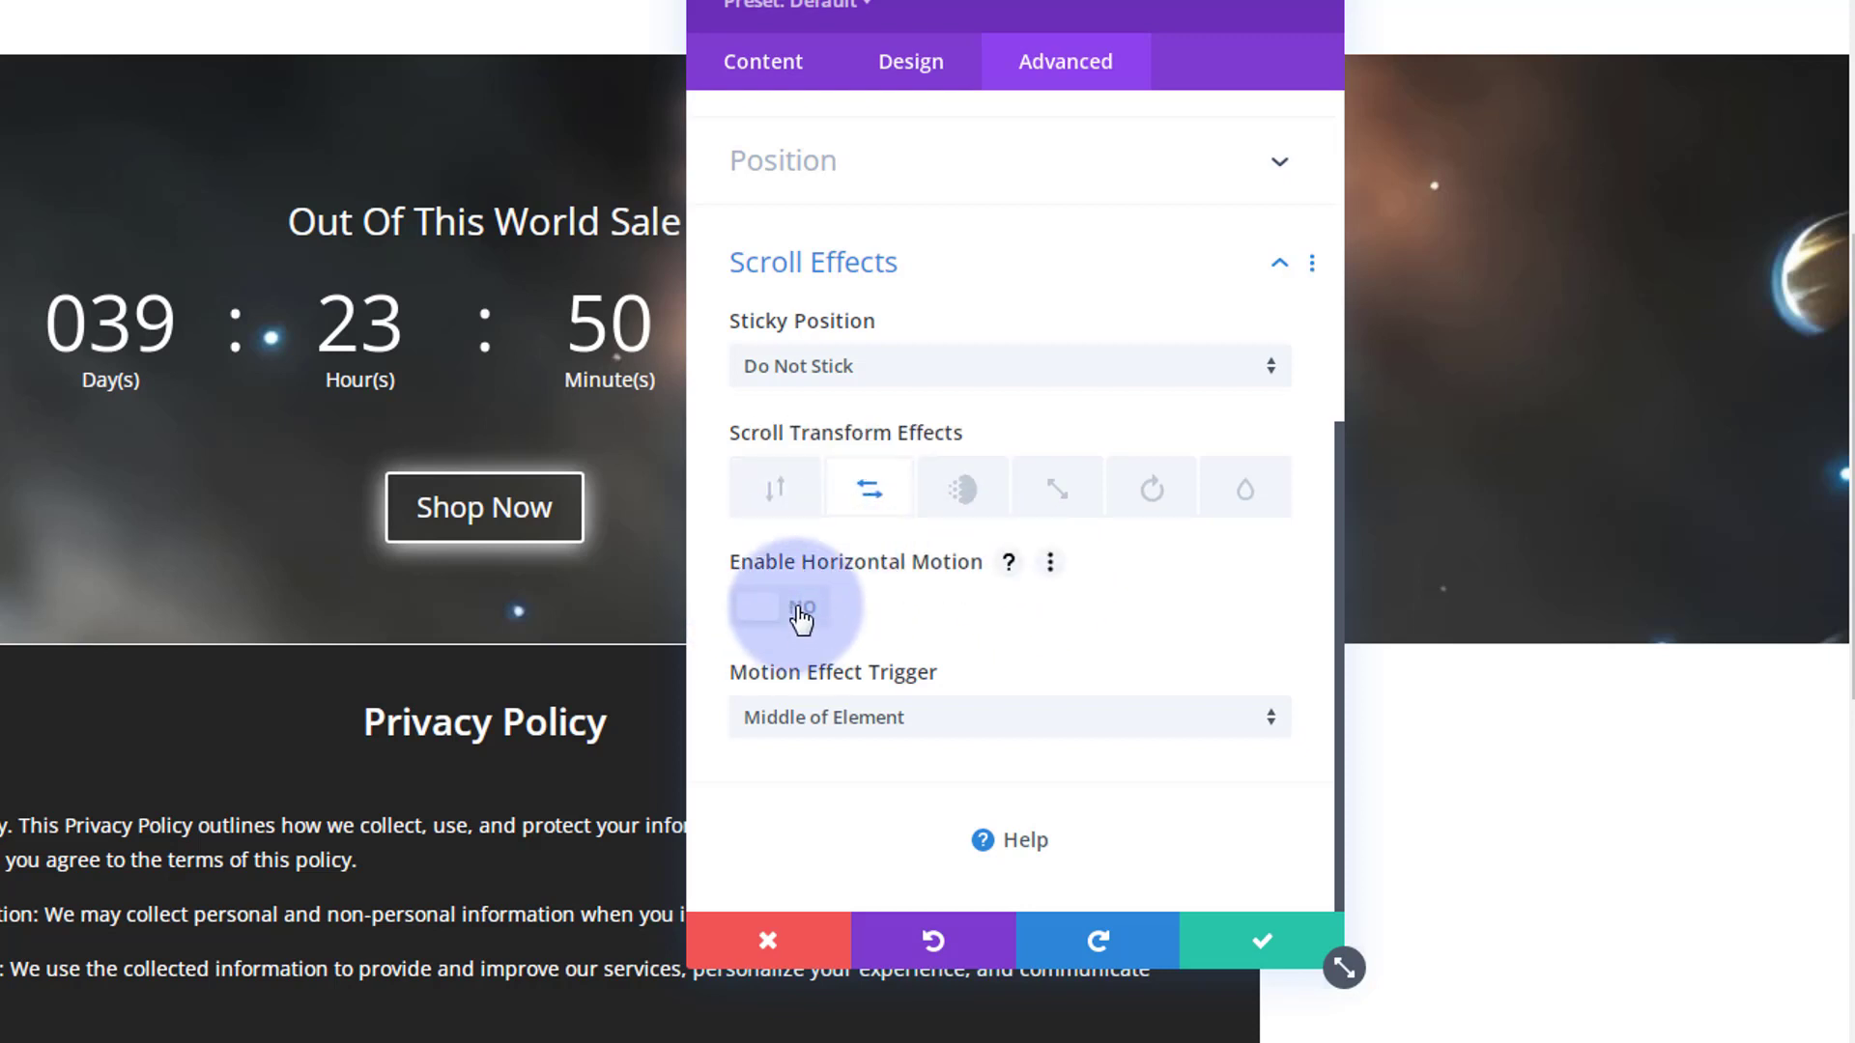
left_click(801, 620)
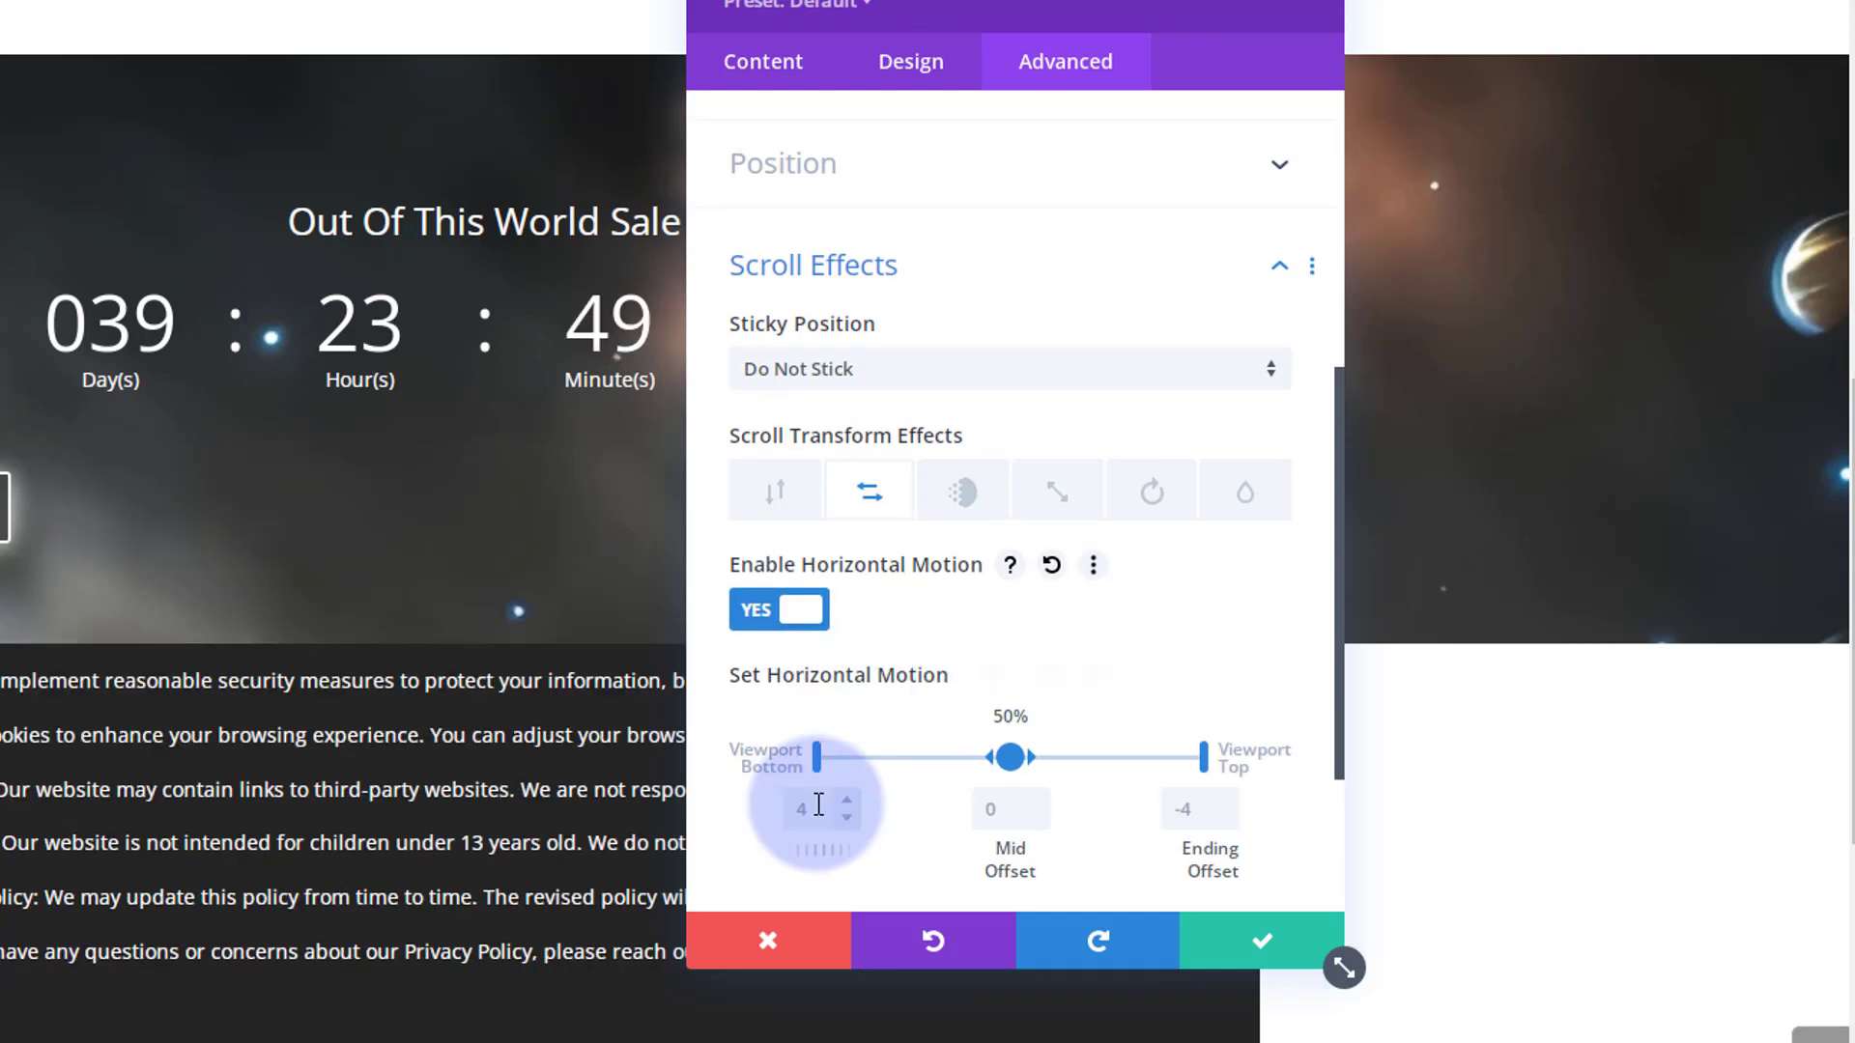
type("0")
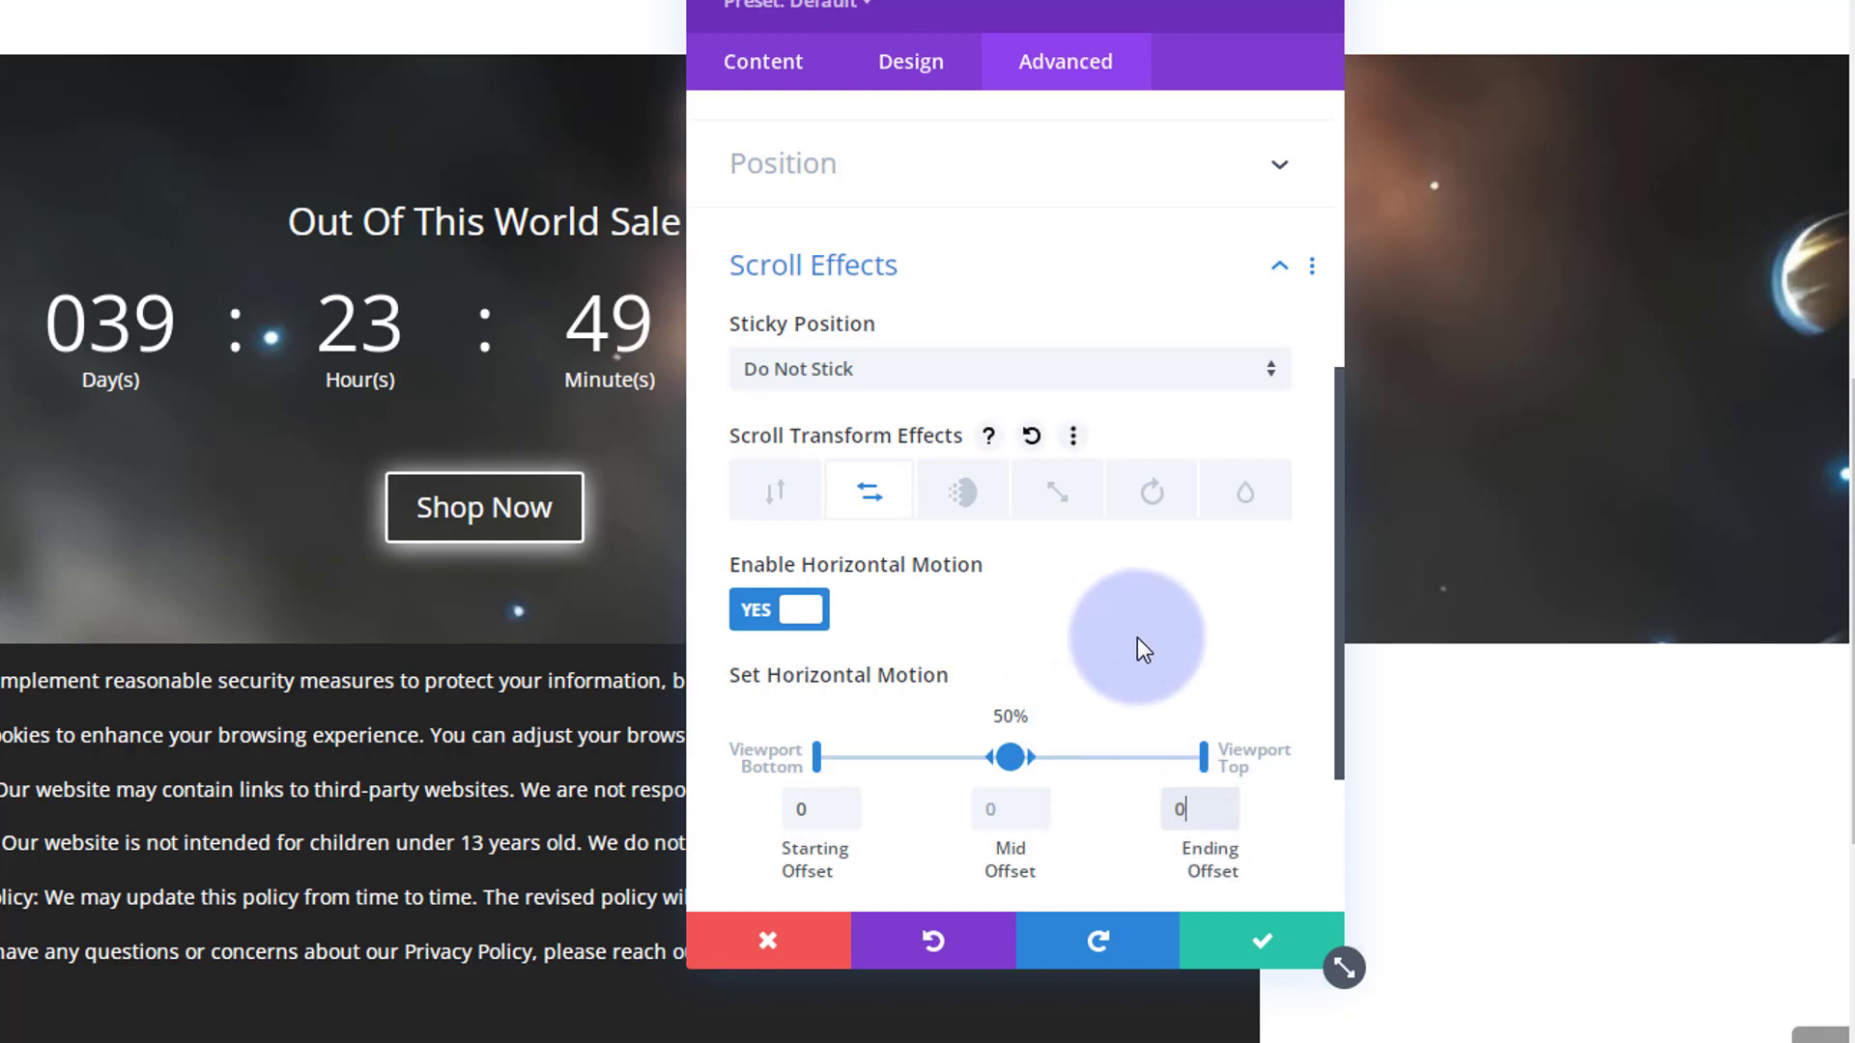
left_click(1181, 807)
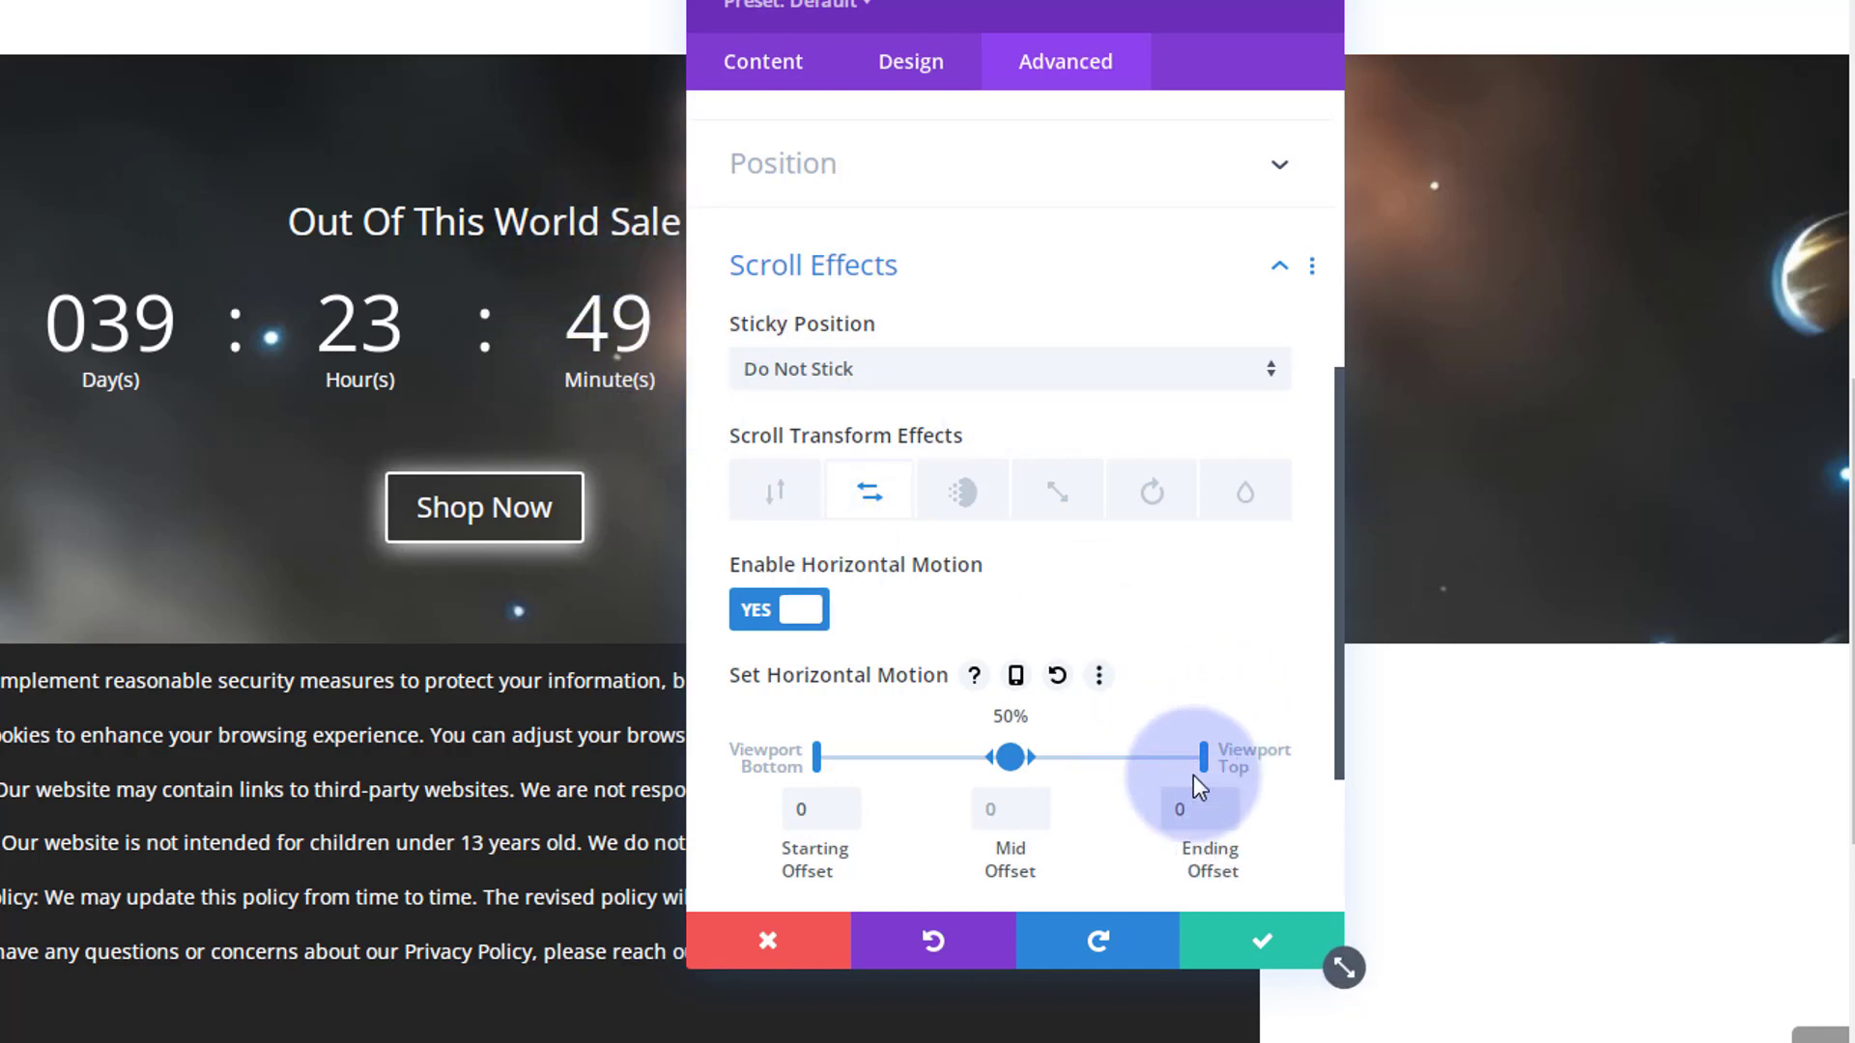
left_click(1225, 817)
left_click(1224, 800)
left_click(1225, 800)
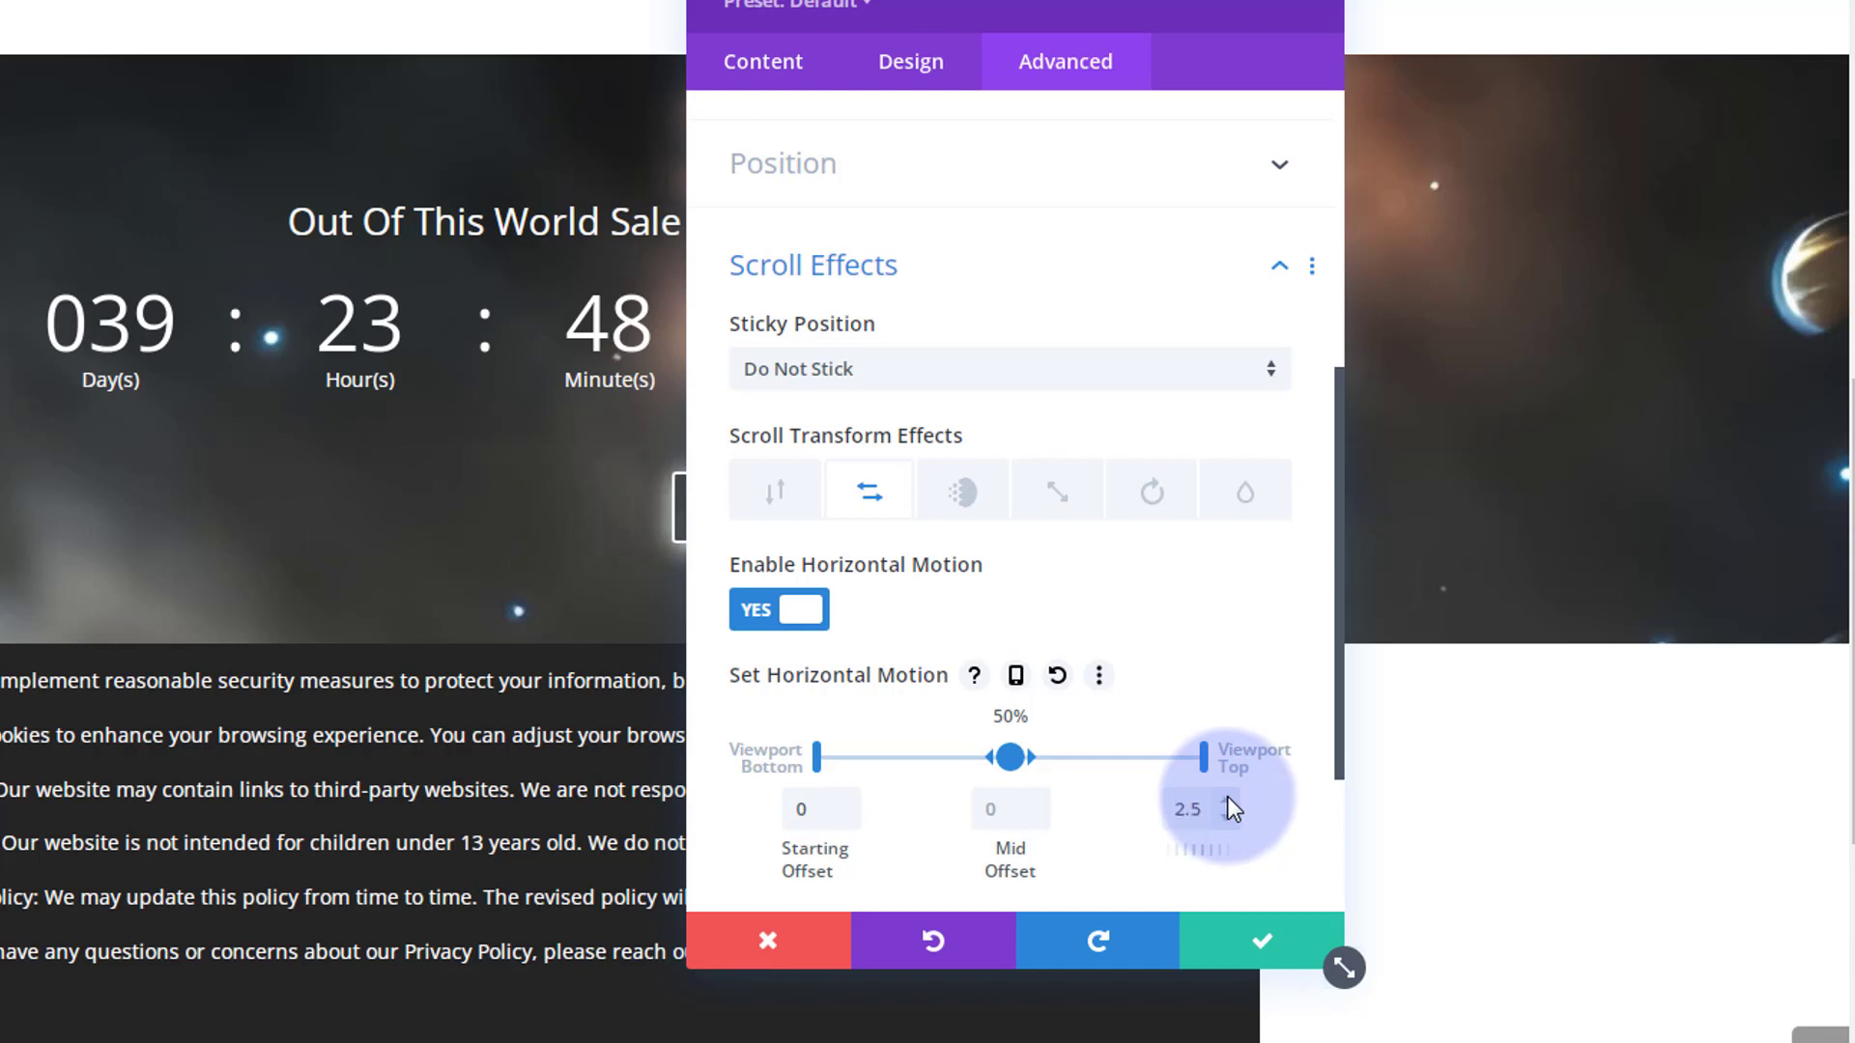
left_click(1228, 799)
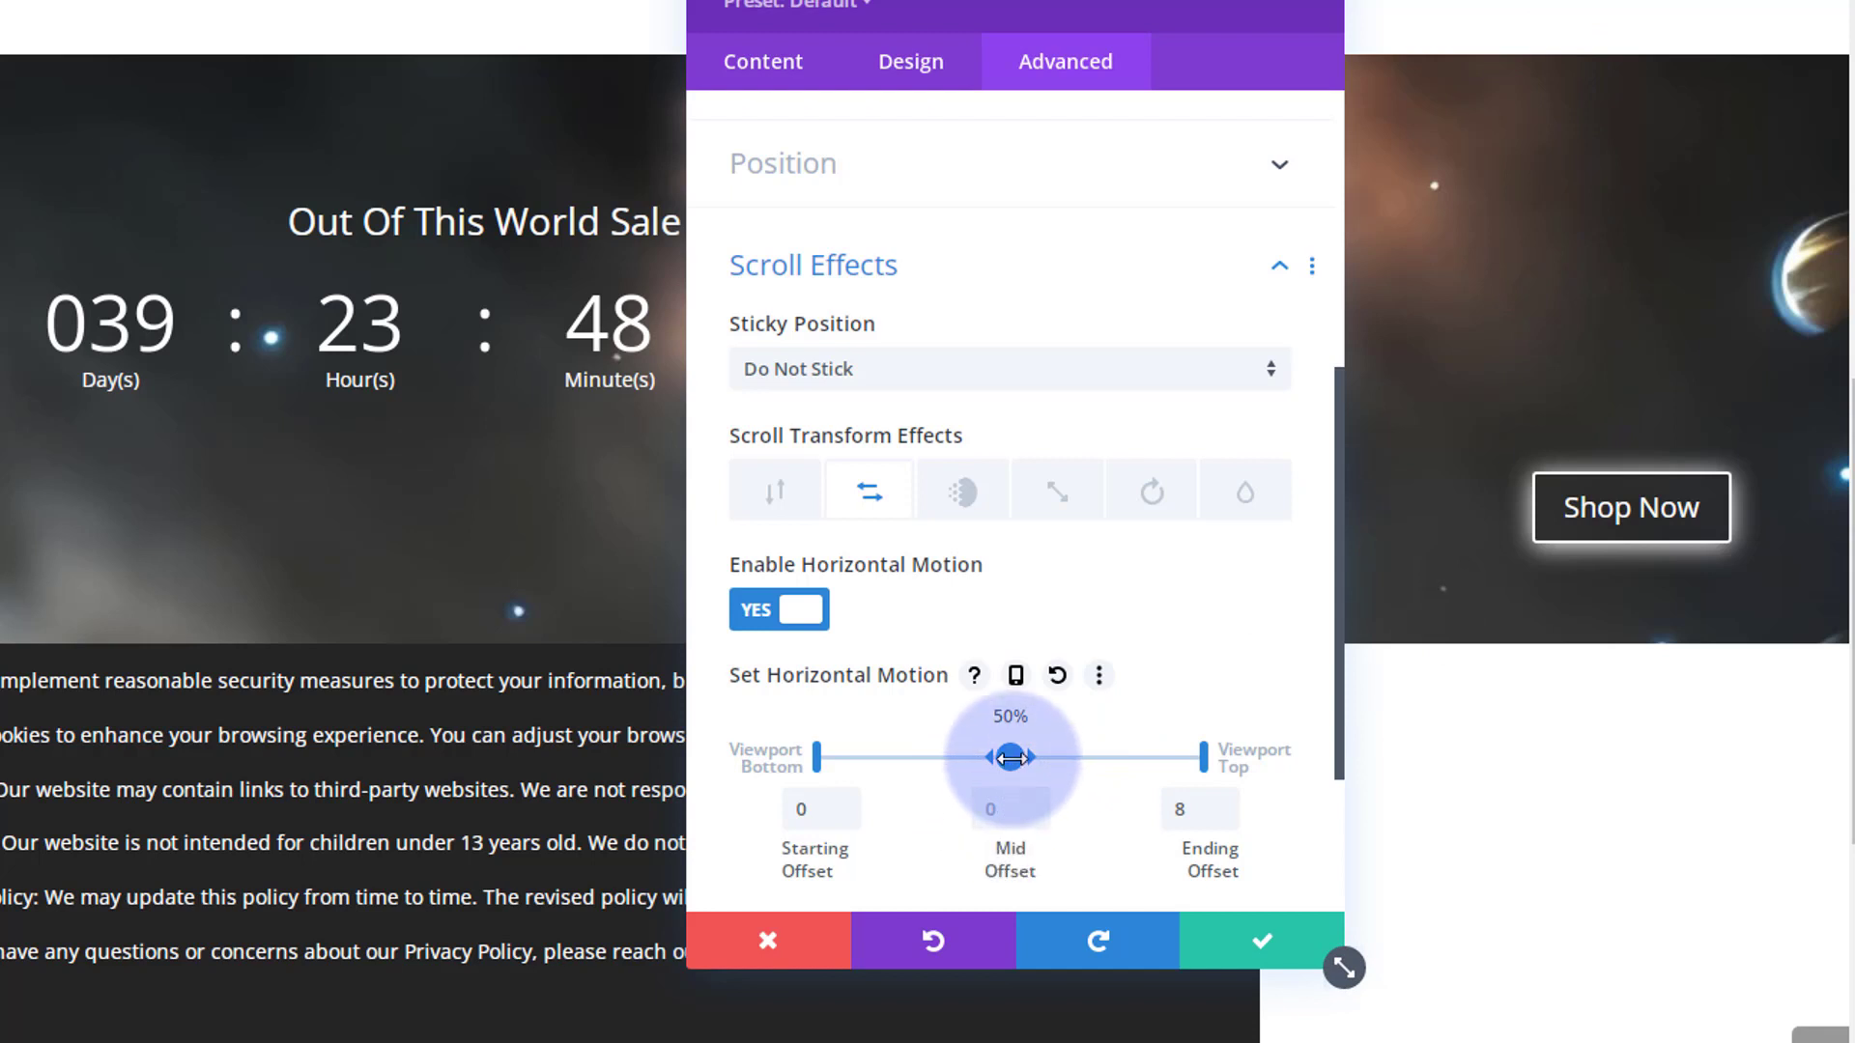
- Stretch the horizontal motion range to run from 0% to 99% of the viewport
left_click_drag(1035, 770, 1205, 760)
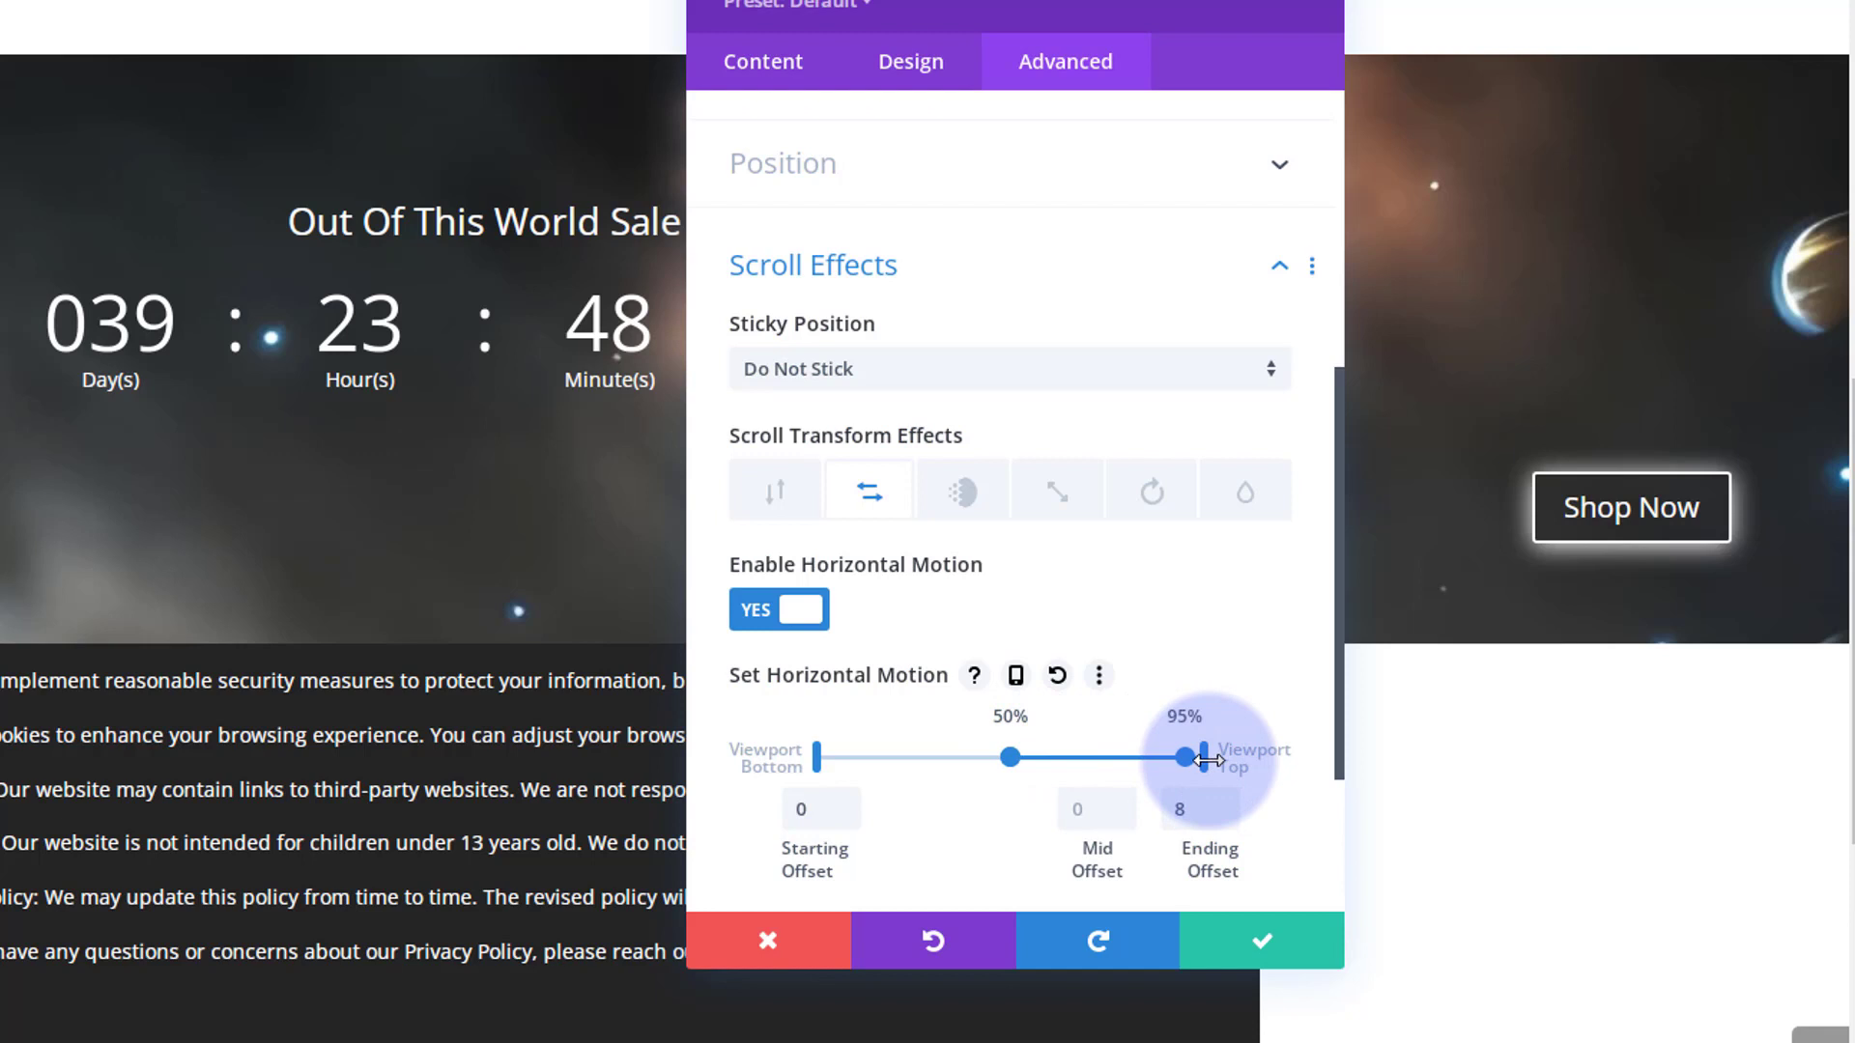
left_click_drag(1207, 761, 1219, 759)
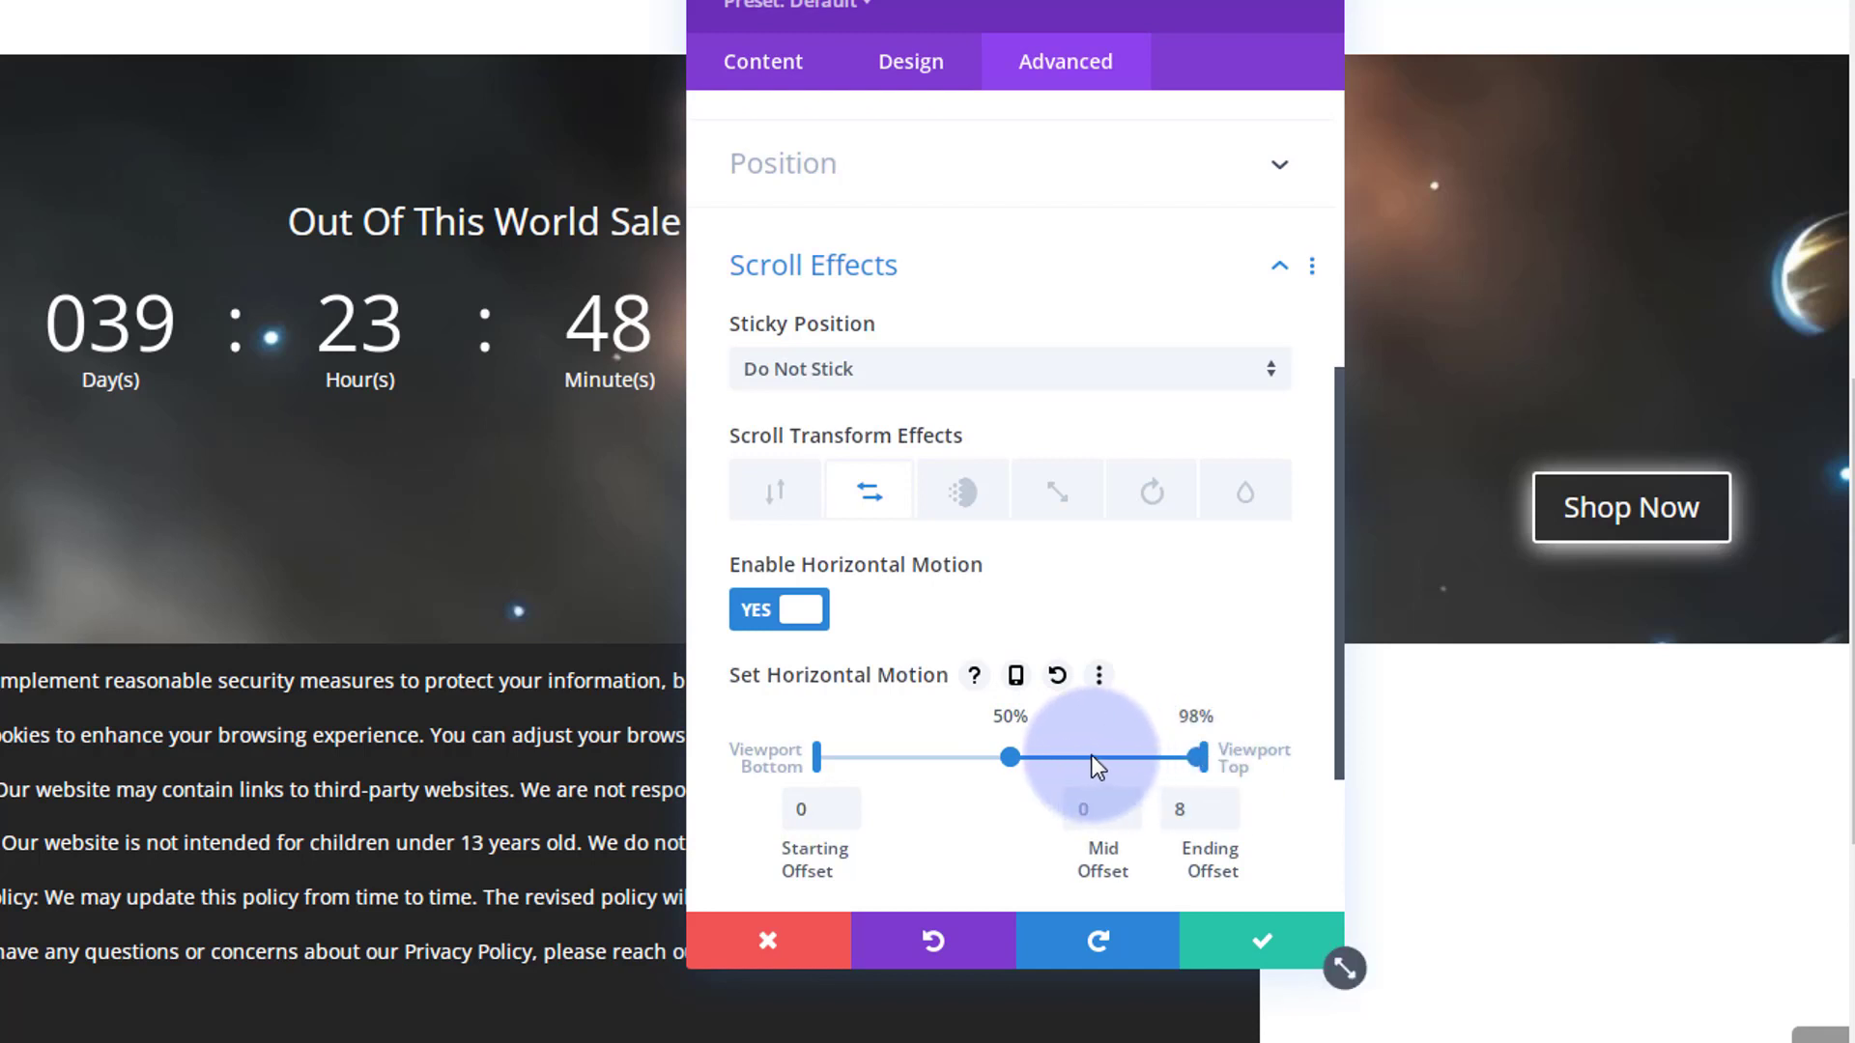
left_click_drag(975, 753, 786, 753)
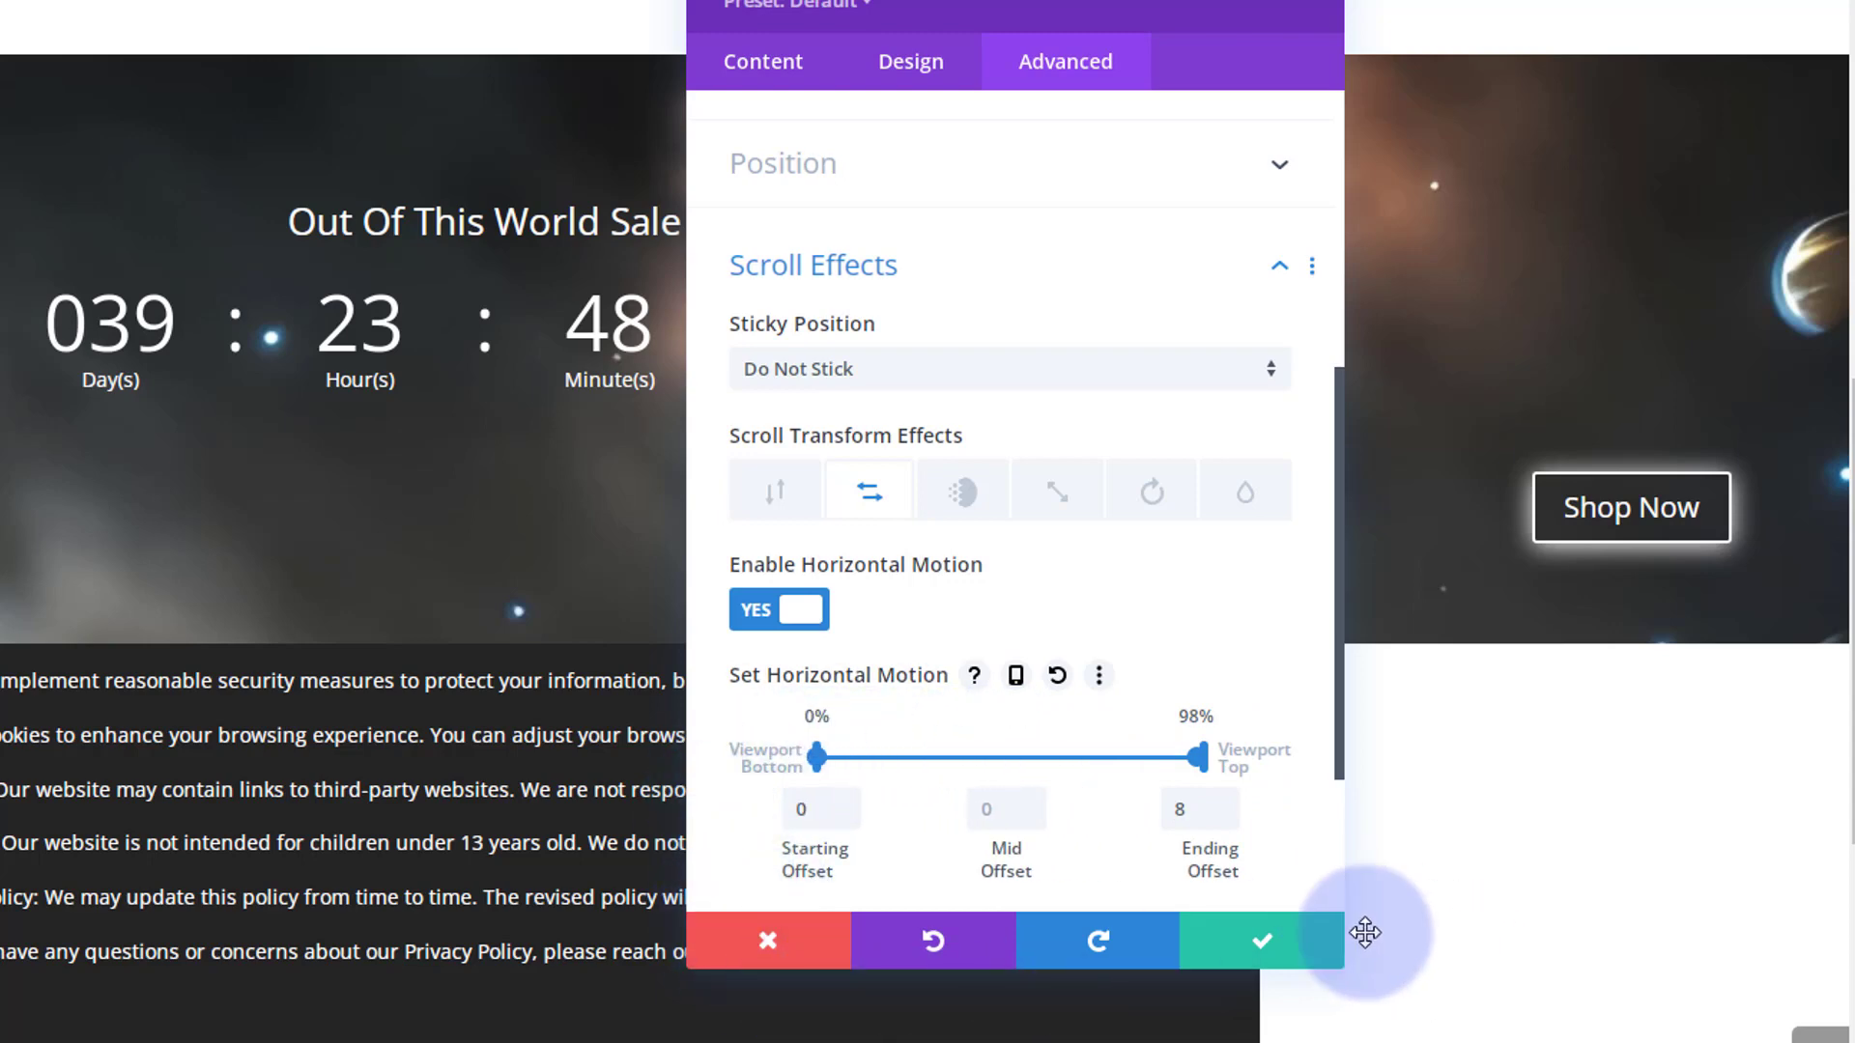
scroll(386, 821, "up", 3)
scroll(386, 821, "up", 6)
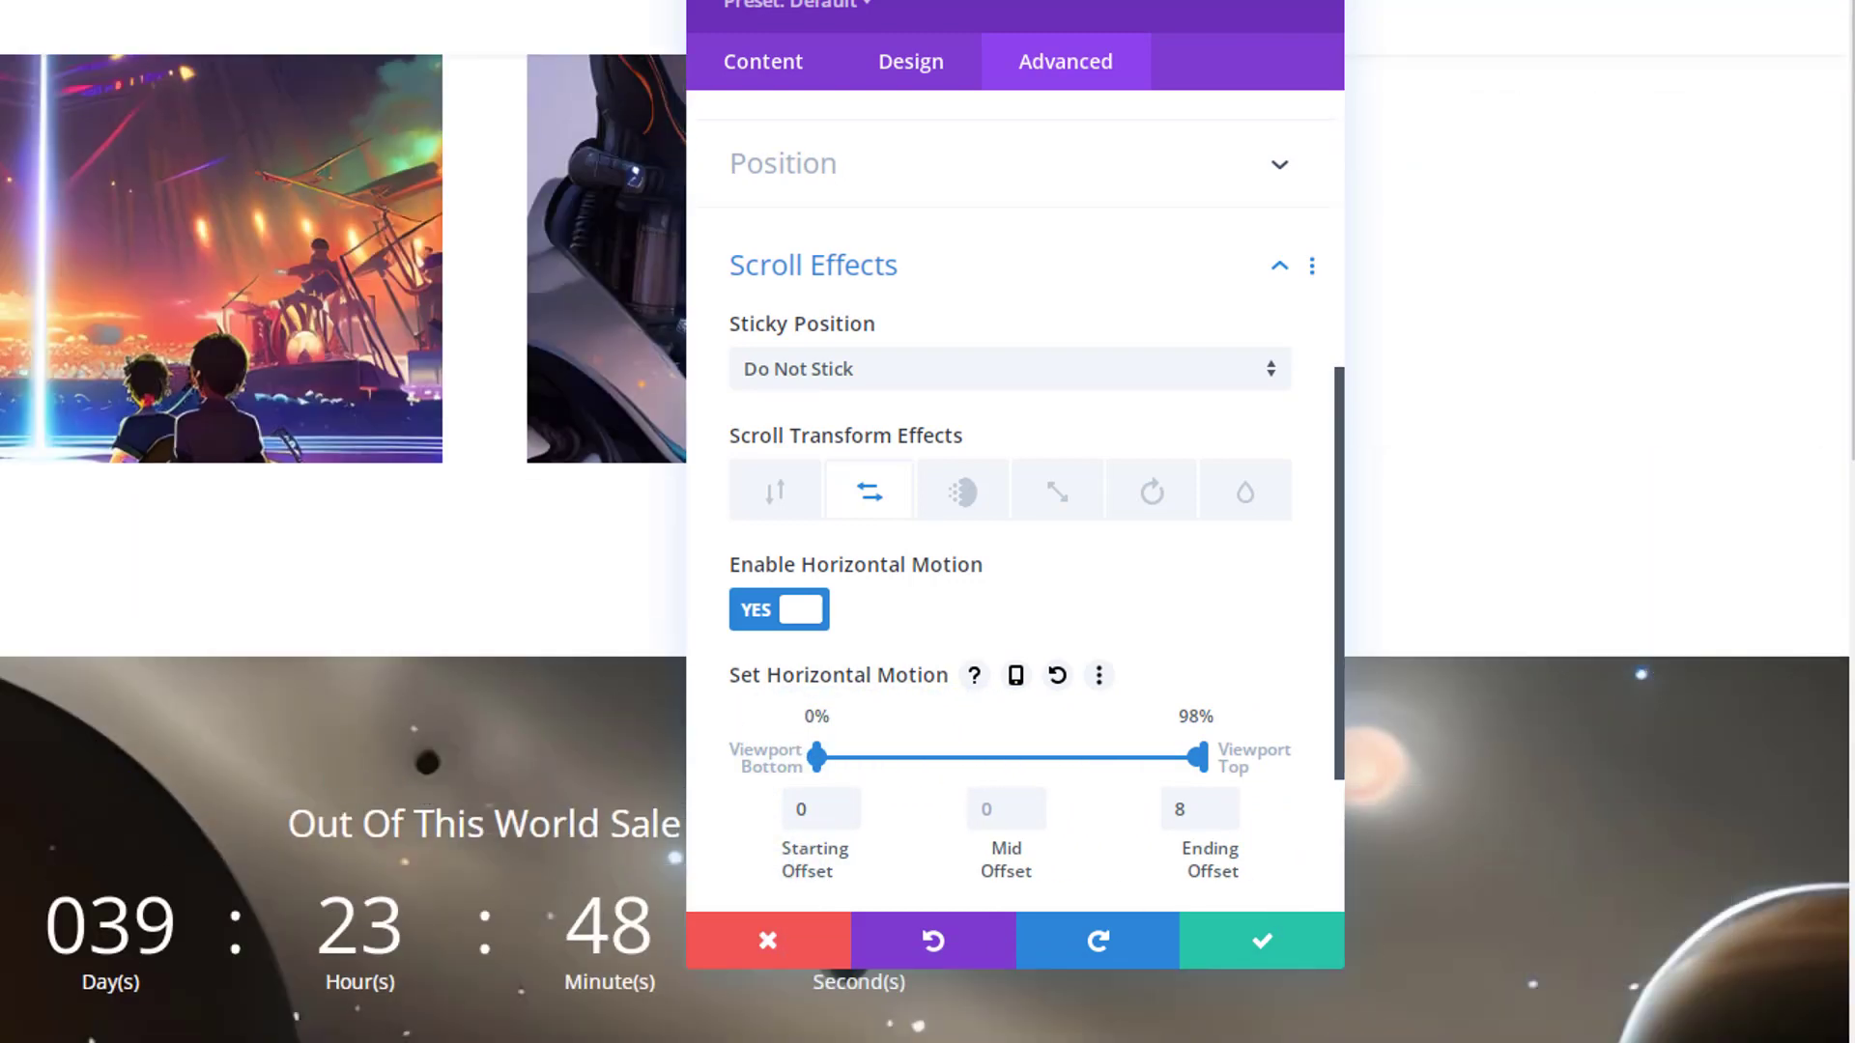
scroll(343, 541, "down", 6)
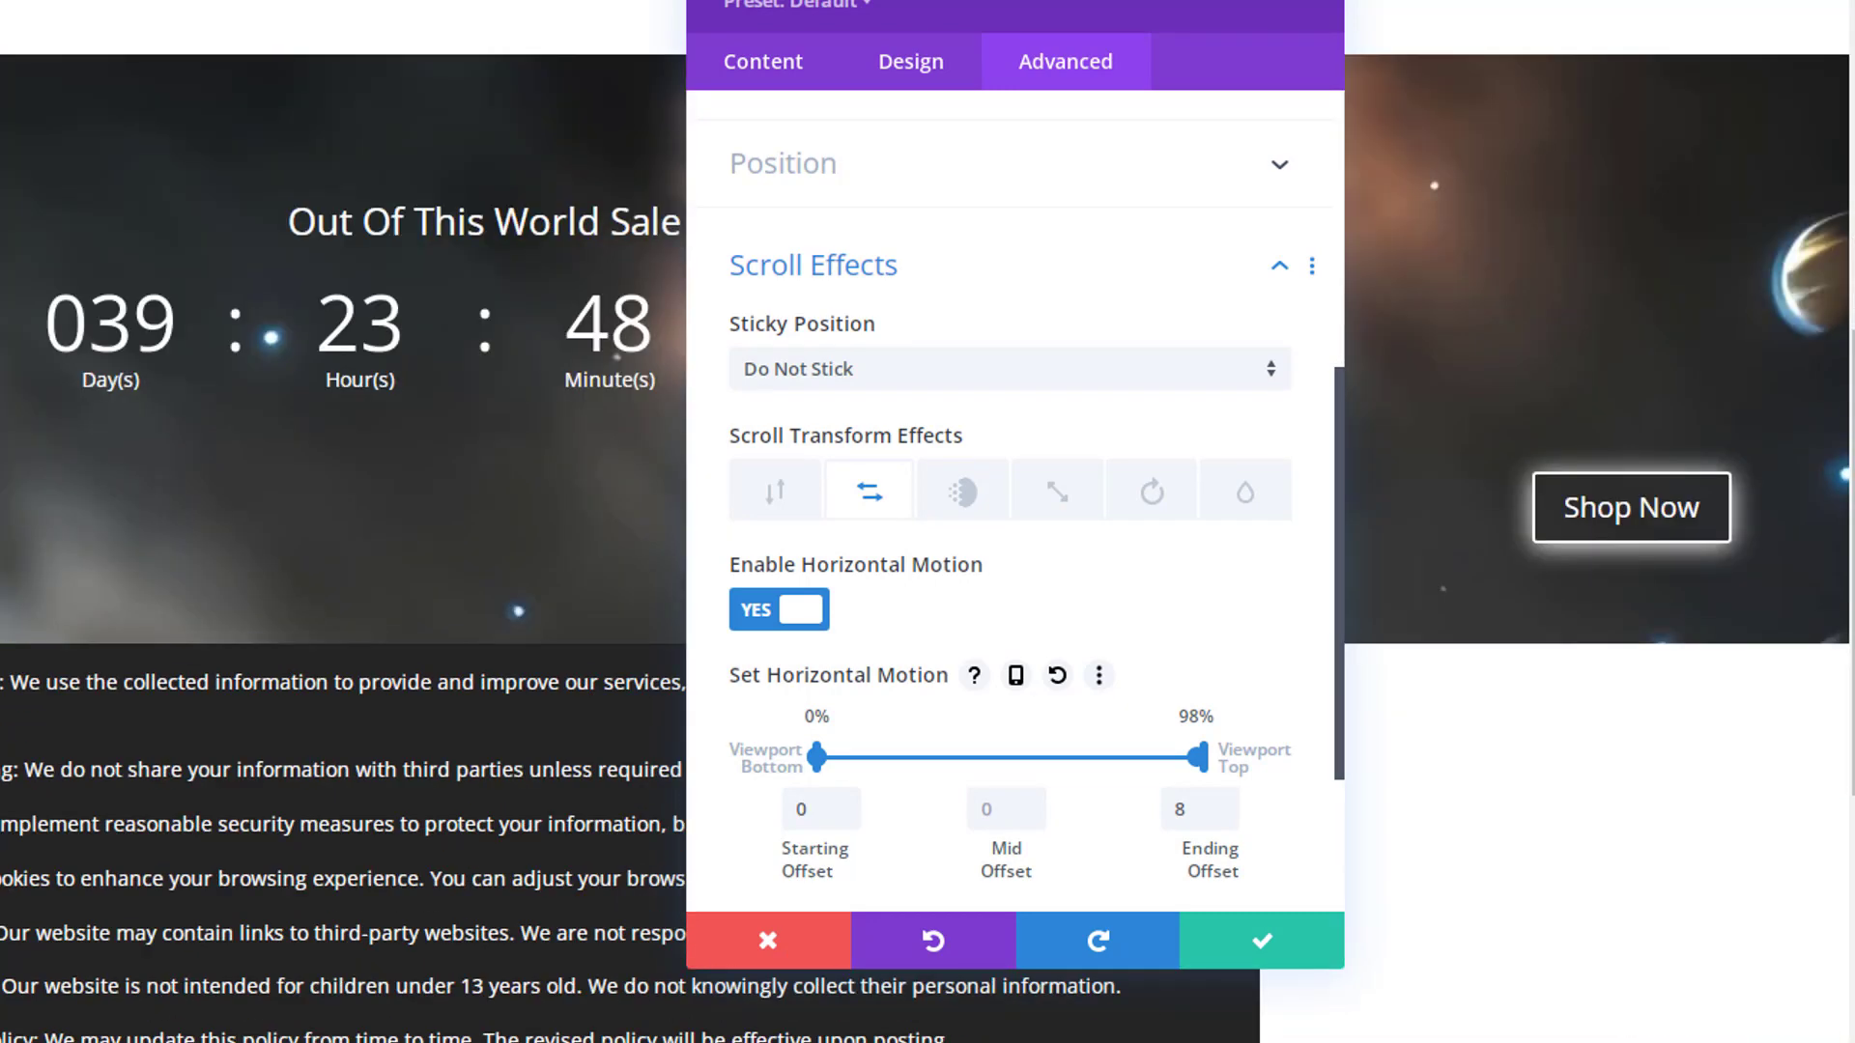
left_click(1202, 757)
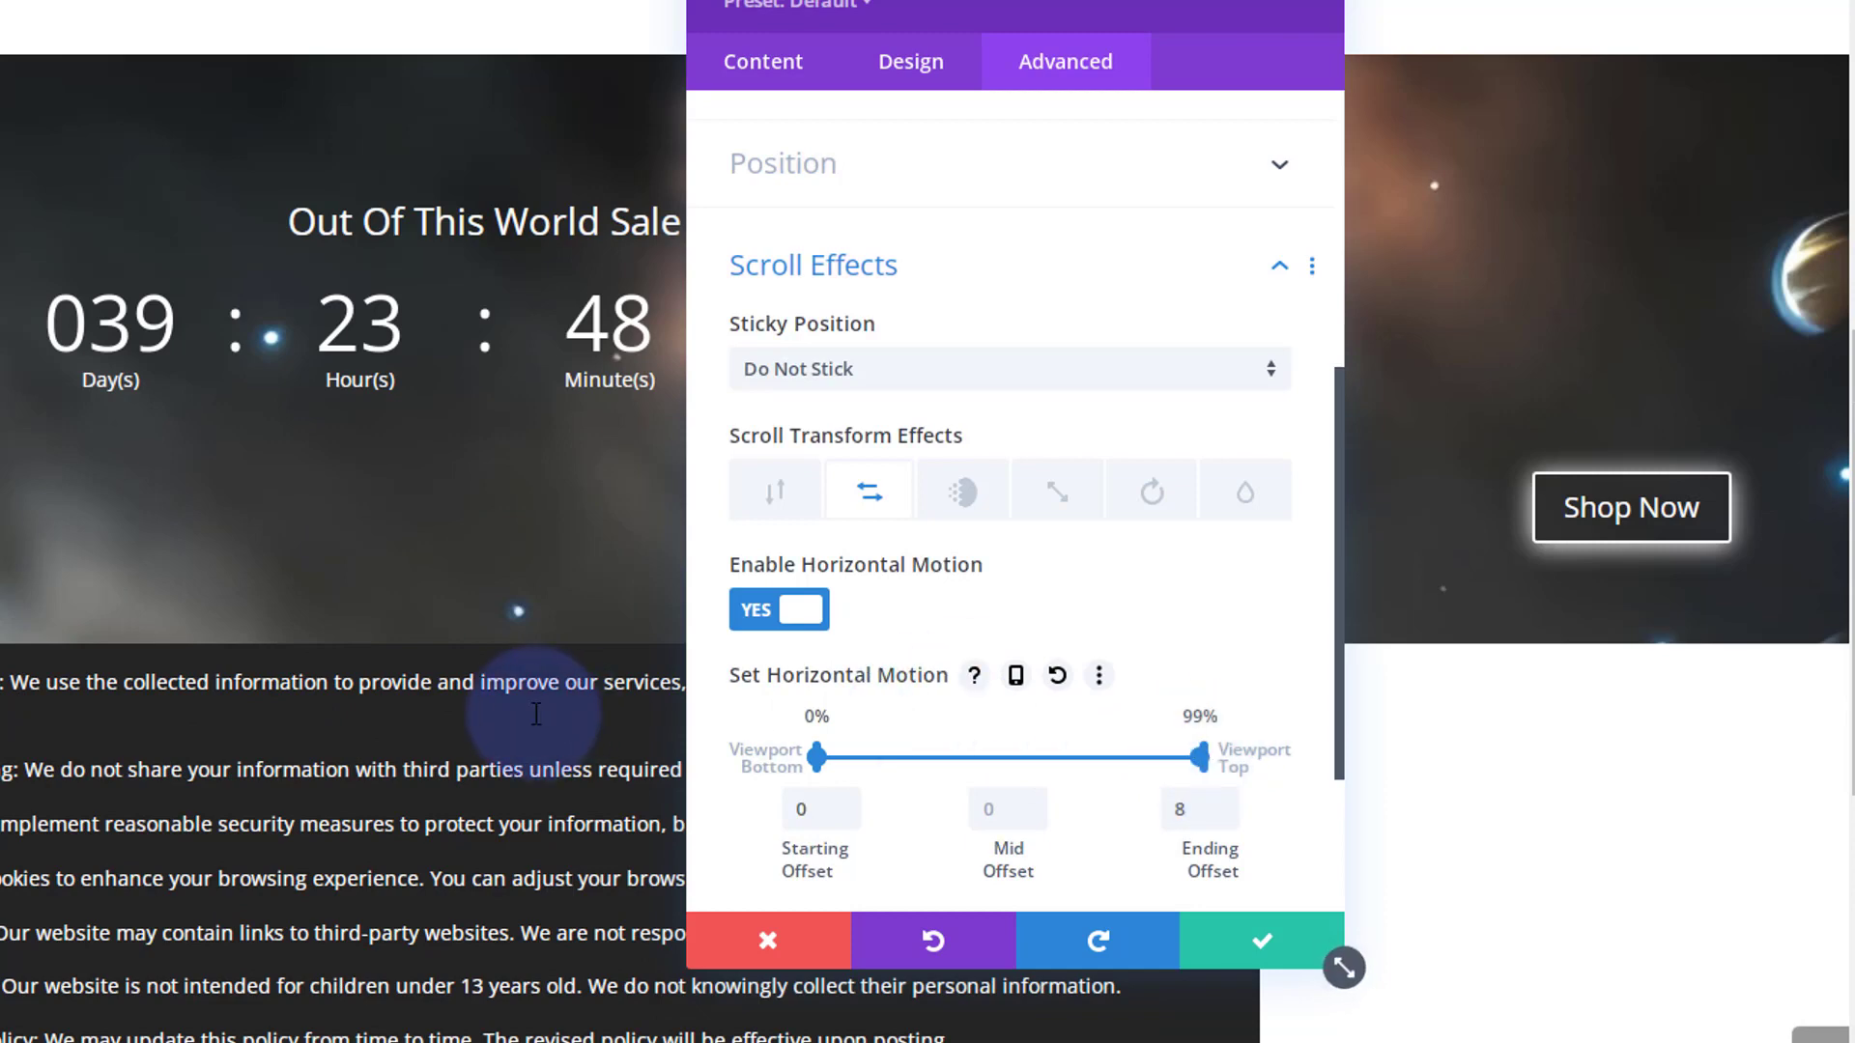
scroll(302, 708, "down", 1)
scroll(303, 708, "down", 1)
scroll(280, 686, "up", 2)
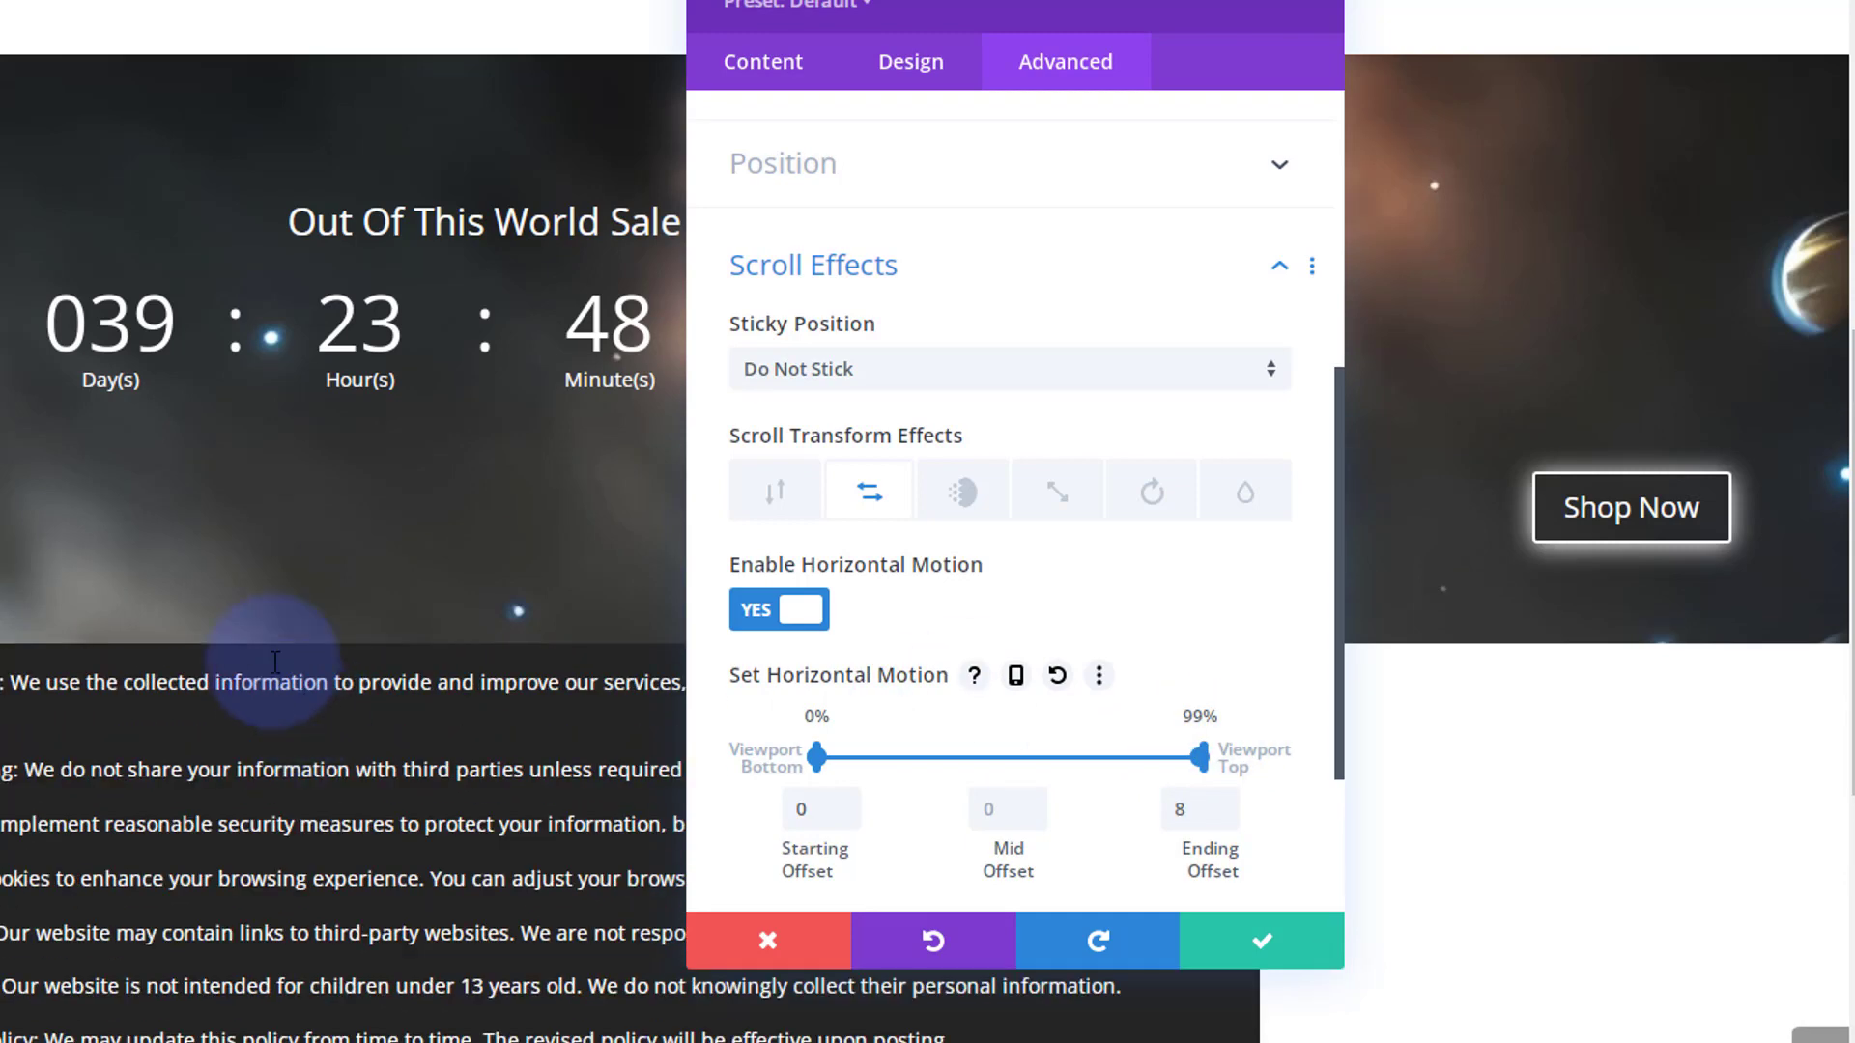
left_click(772, 495)
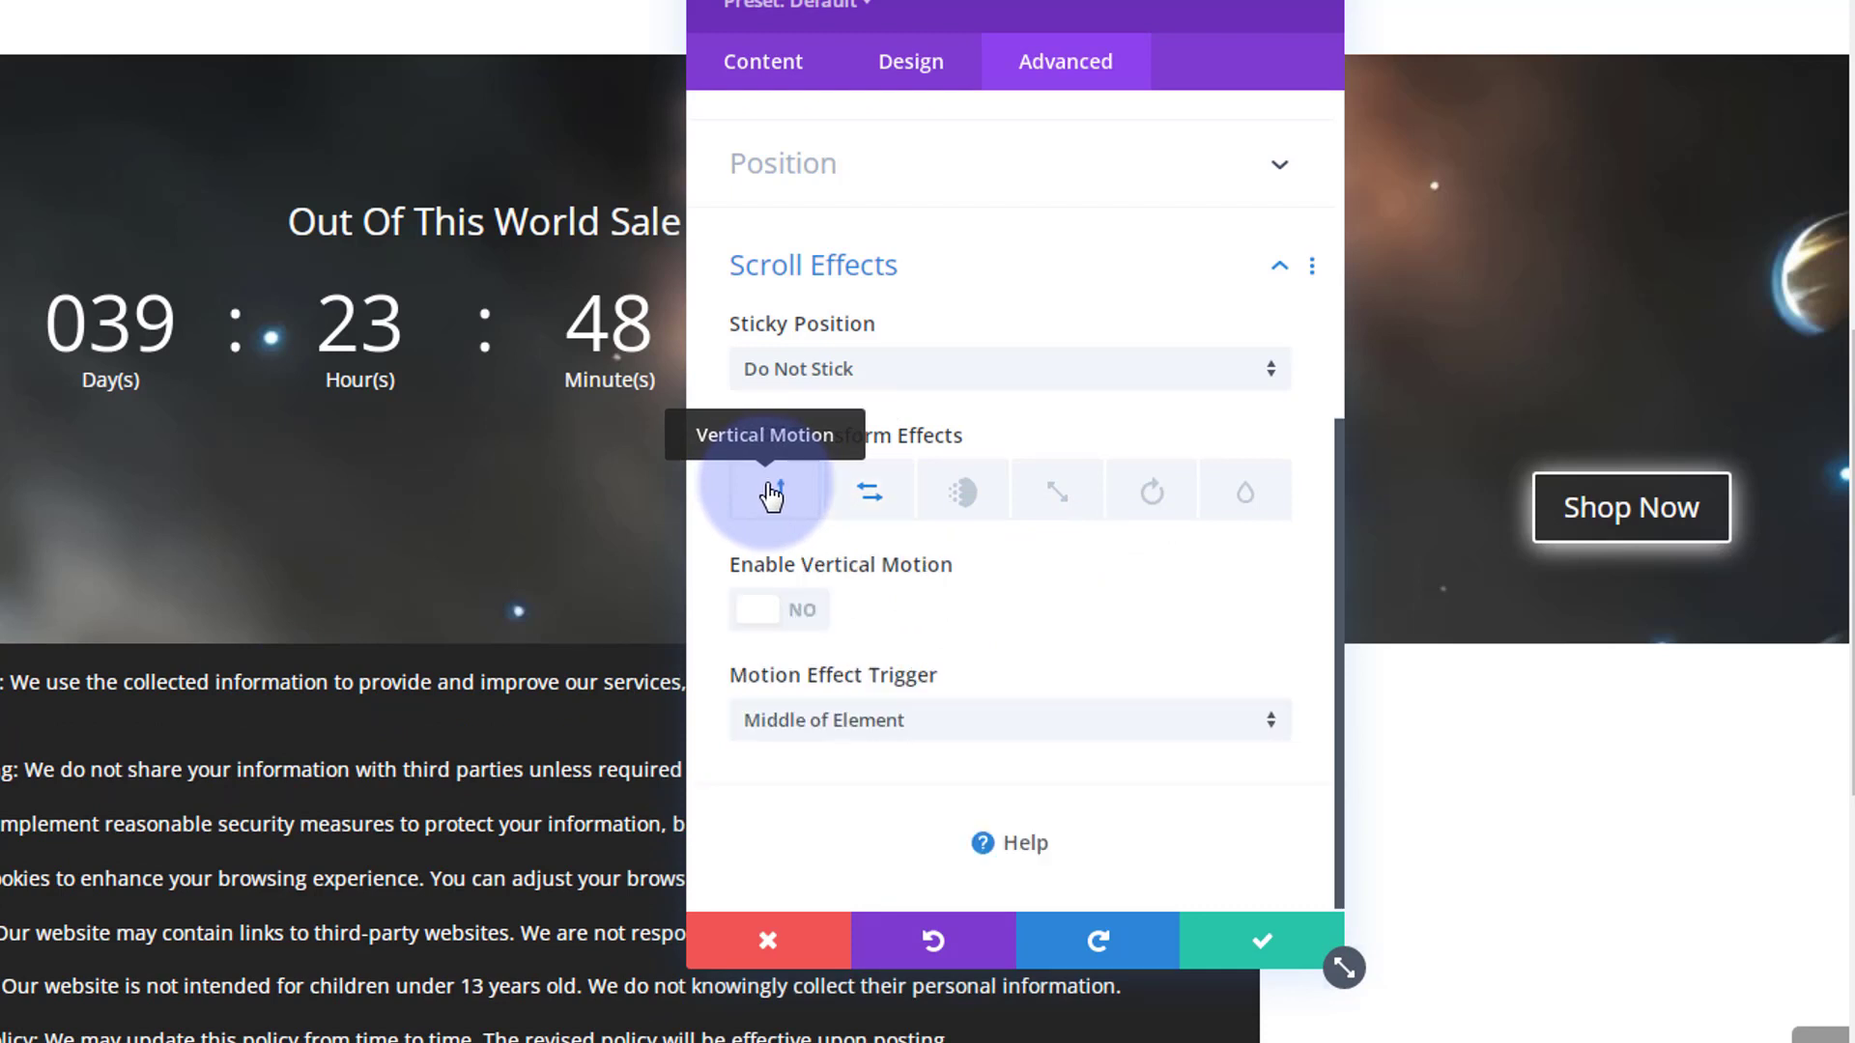
- Enable Vertical Motion on Shop Now, offset 0 to -1.5, starting at 4%, and save
left_click(812, 614)
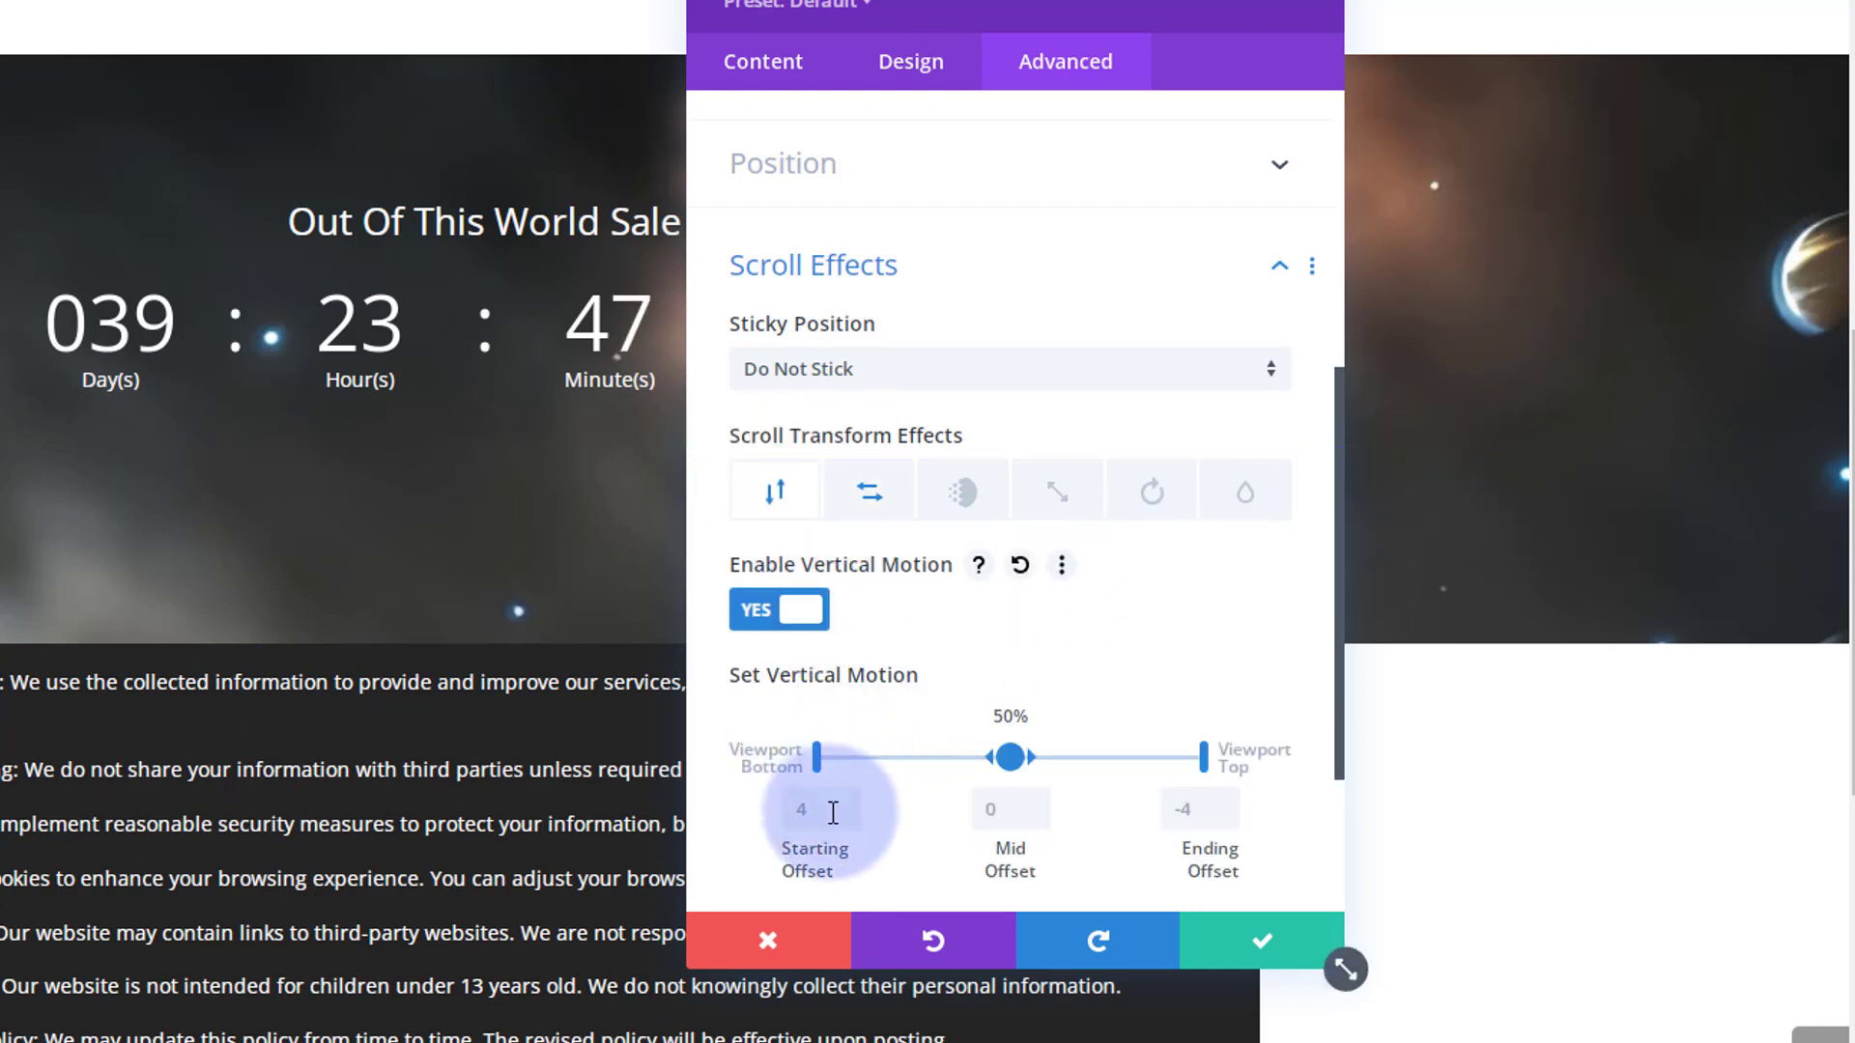
left_click(804, 809)
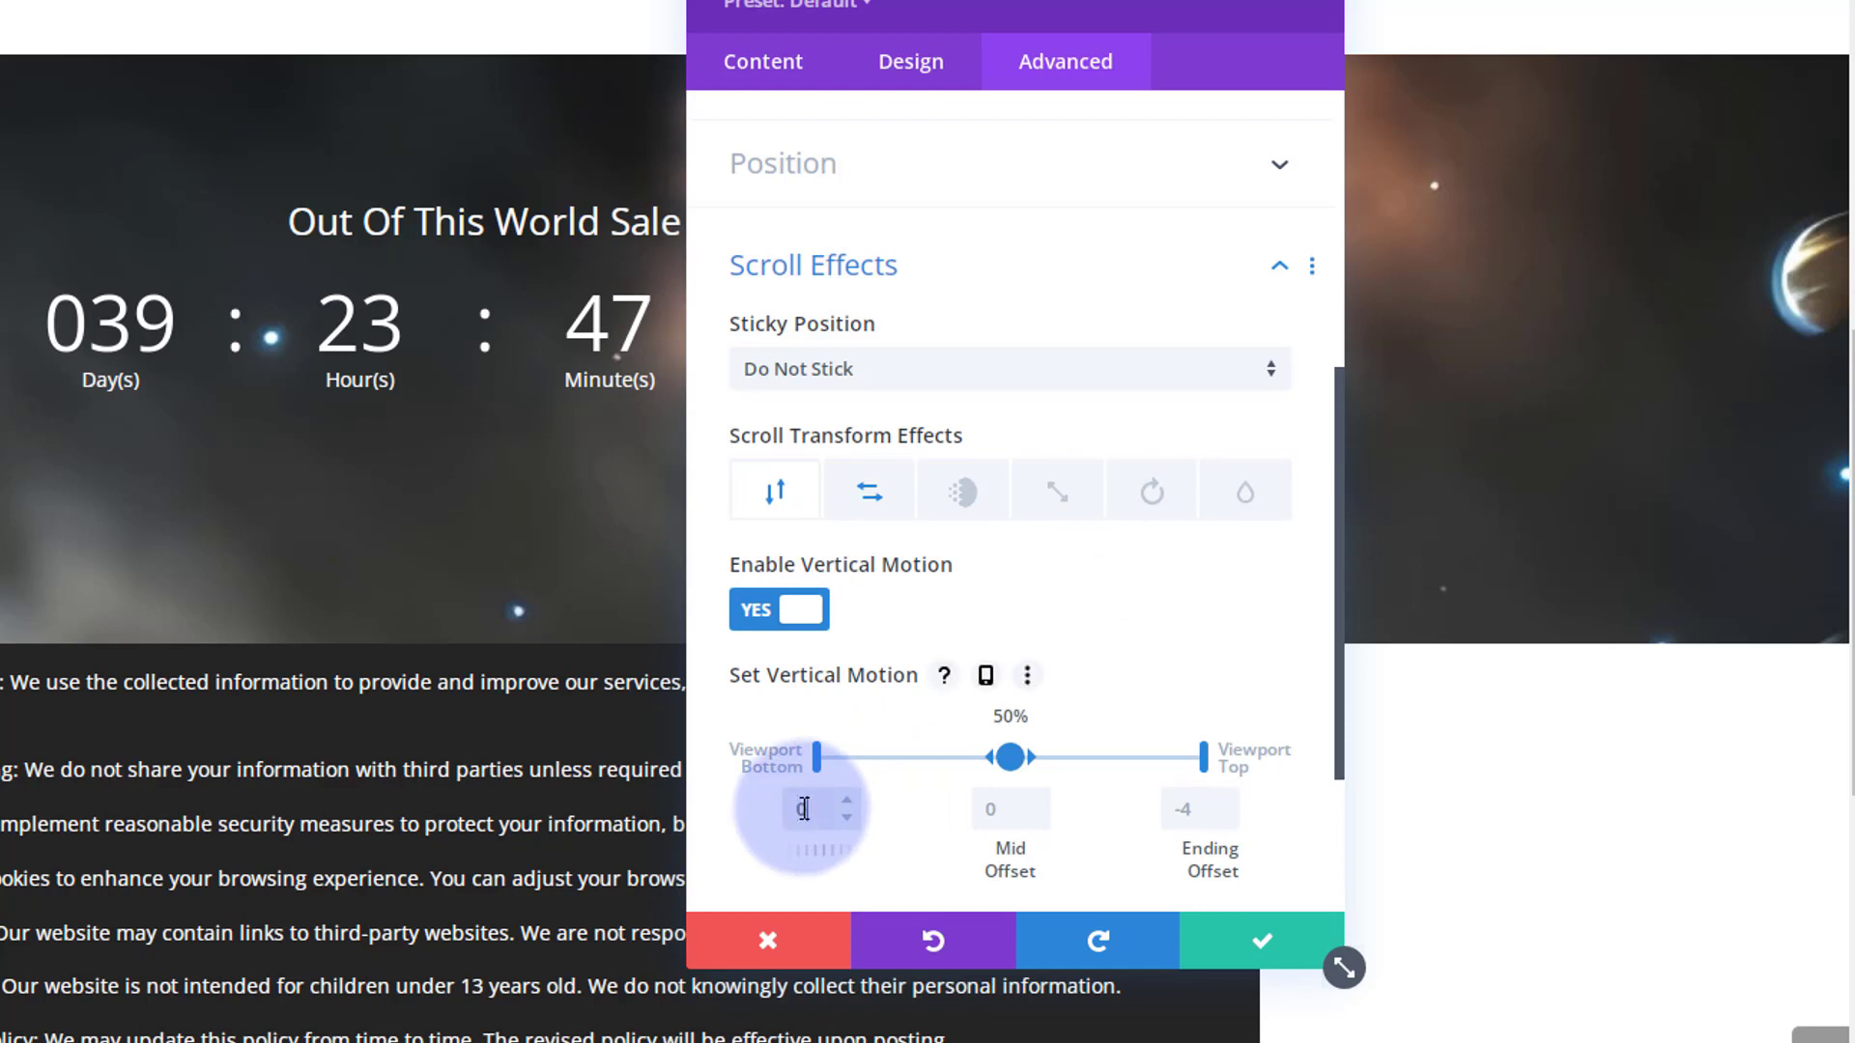
type("0")
left_click(1202, 809)
type("-4")
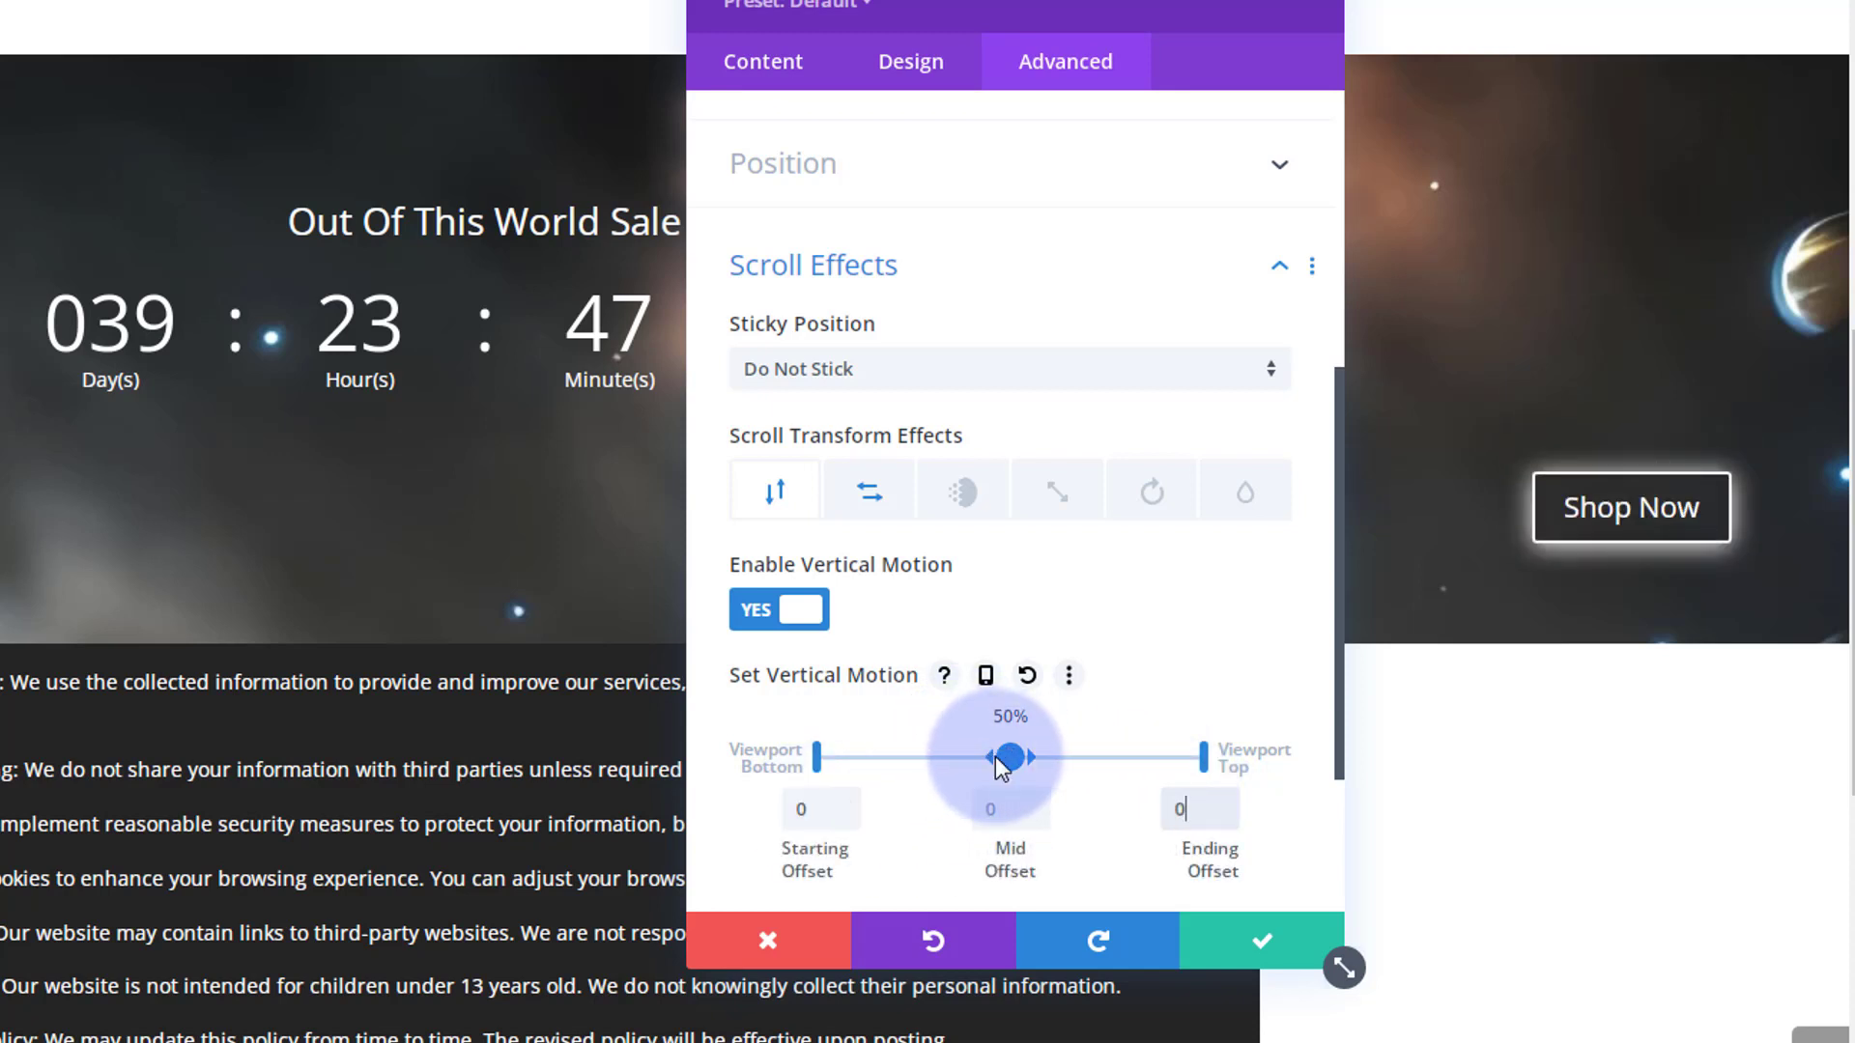
left_click_drag(993, 757, 1199, 760)
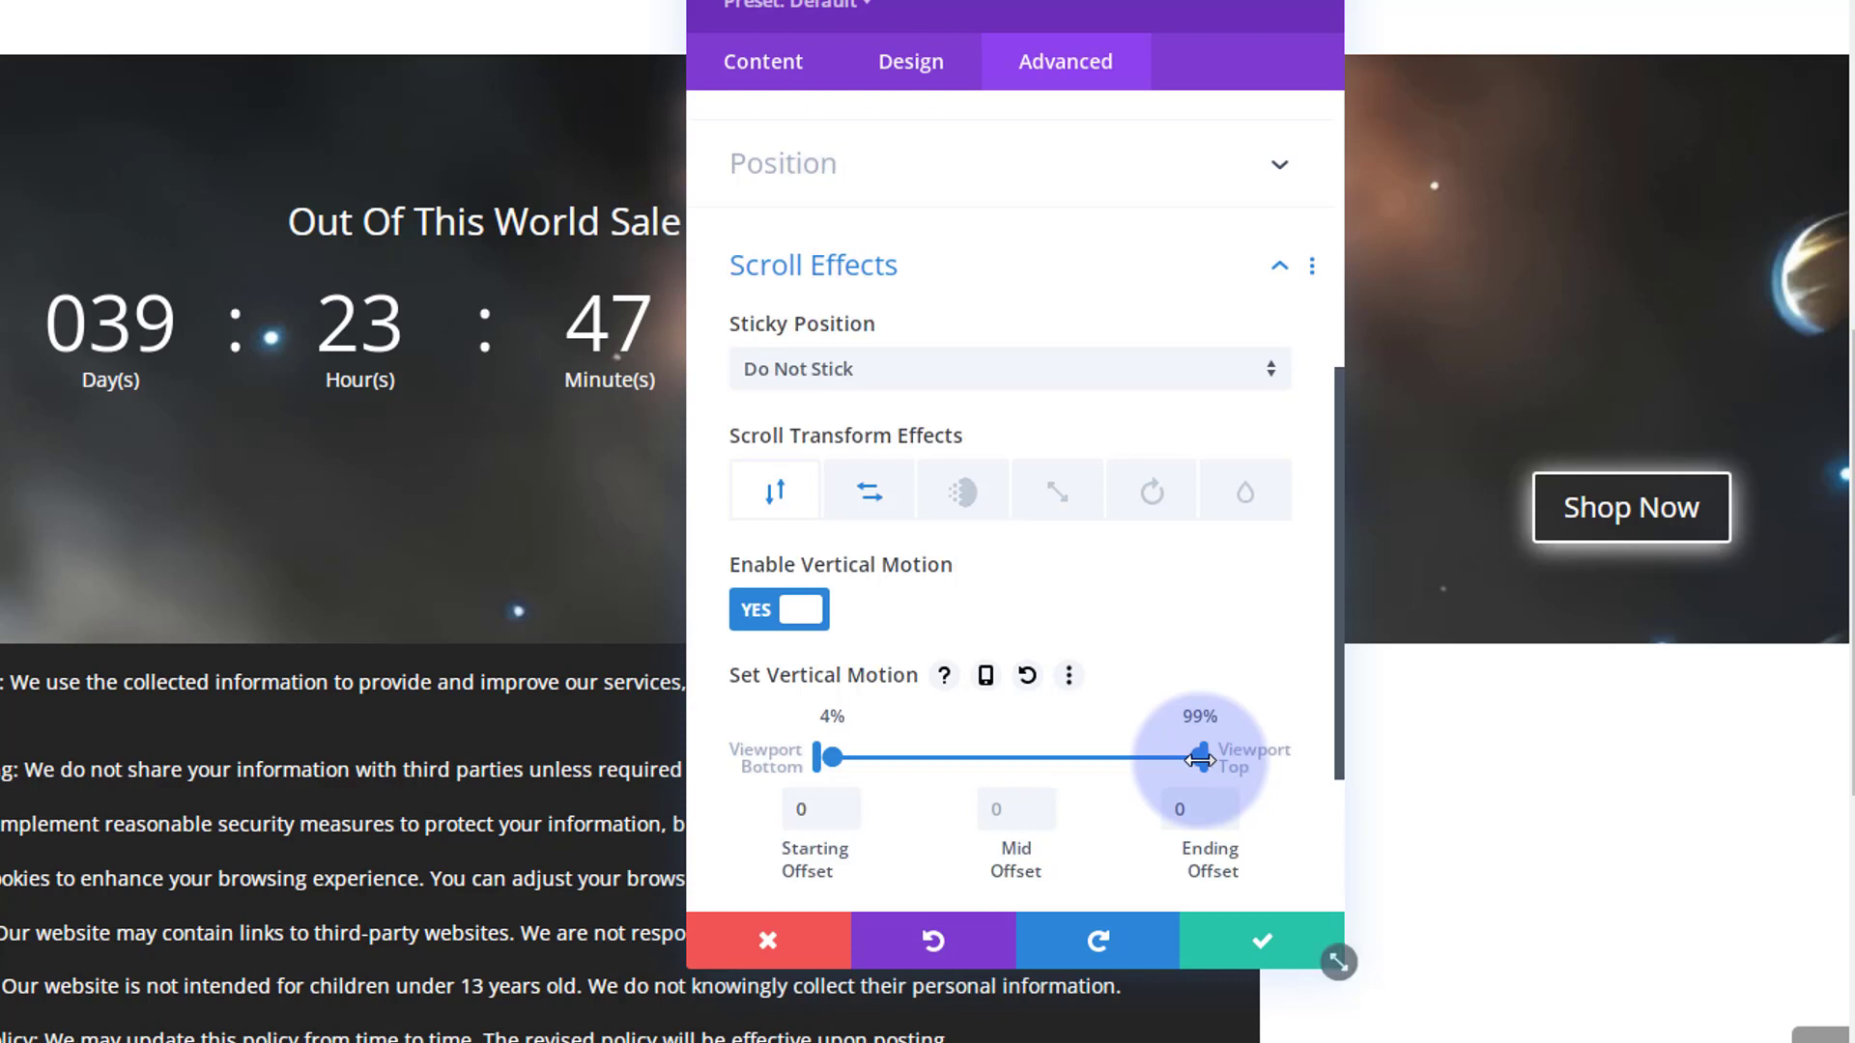
left_click(1226, 819)
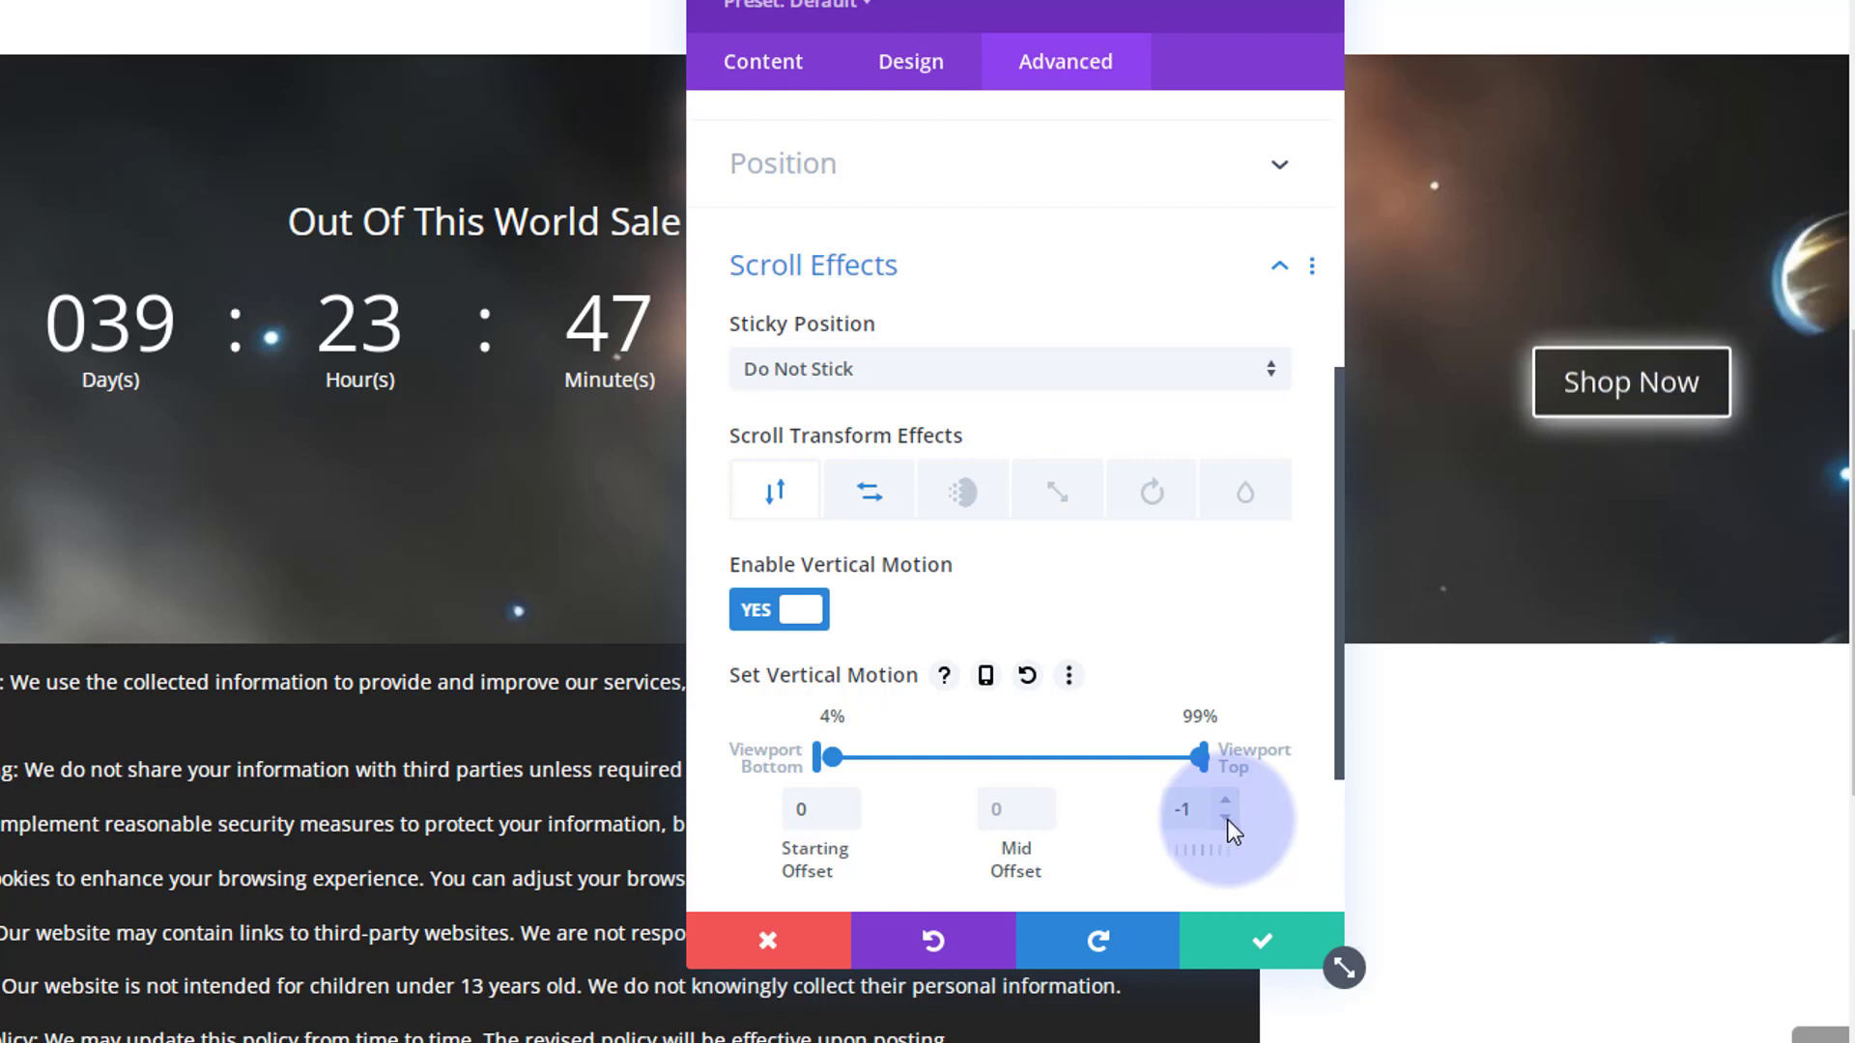
left_click(1227, 819)
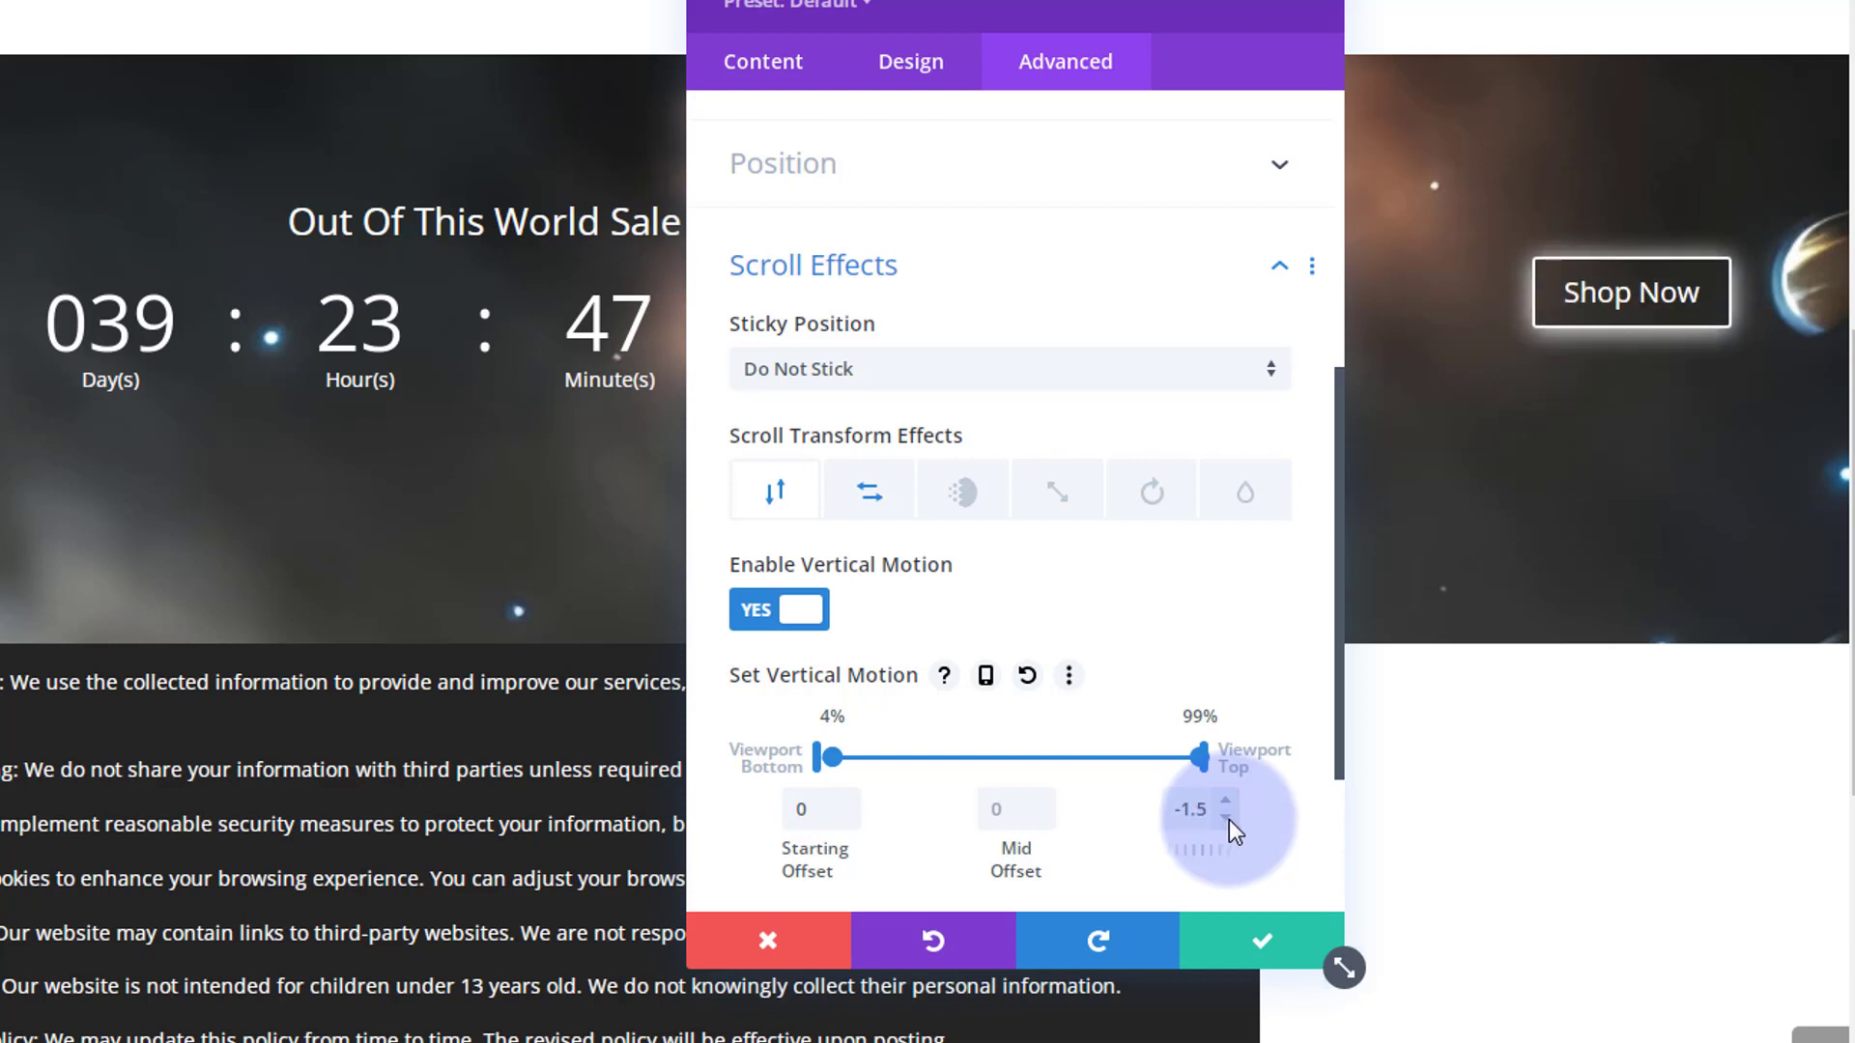
left_click(1225, 800)
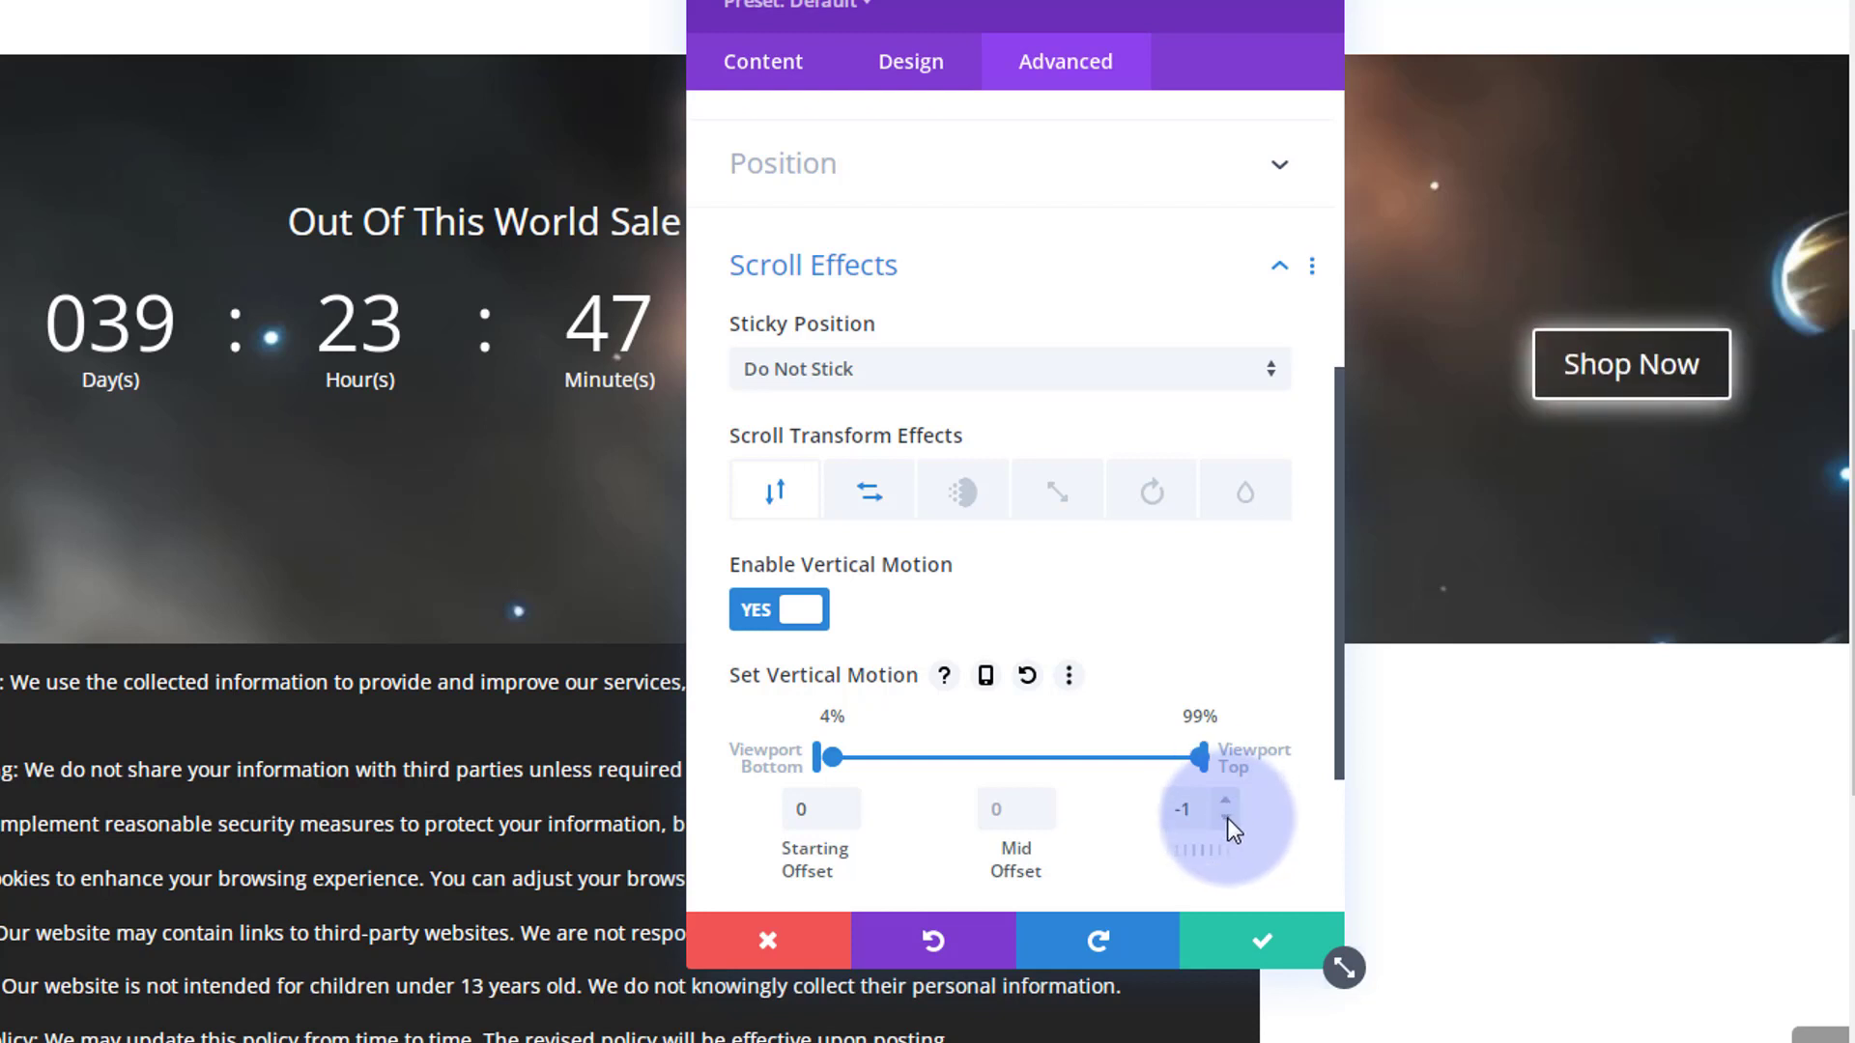
left_click(1228, 817)
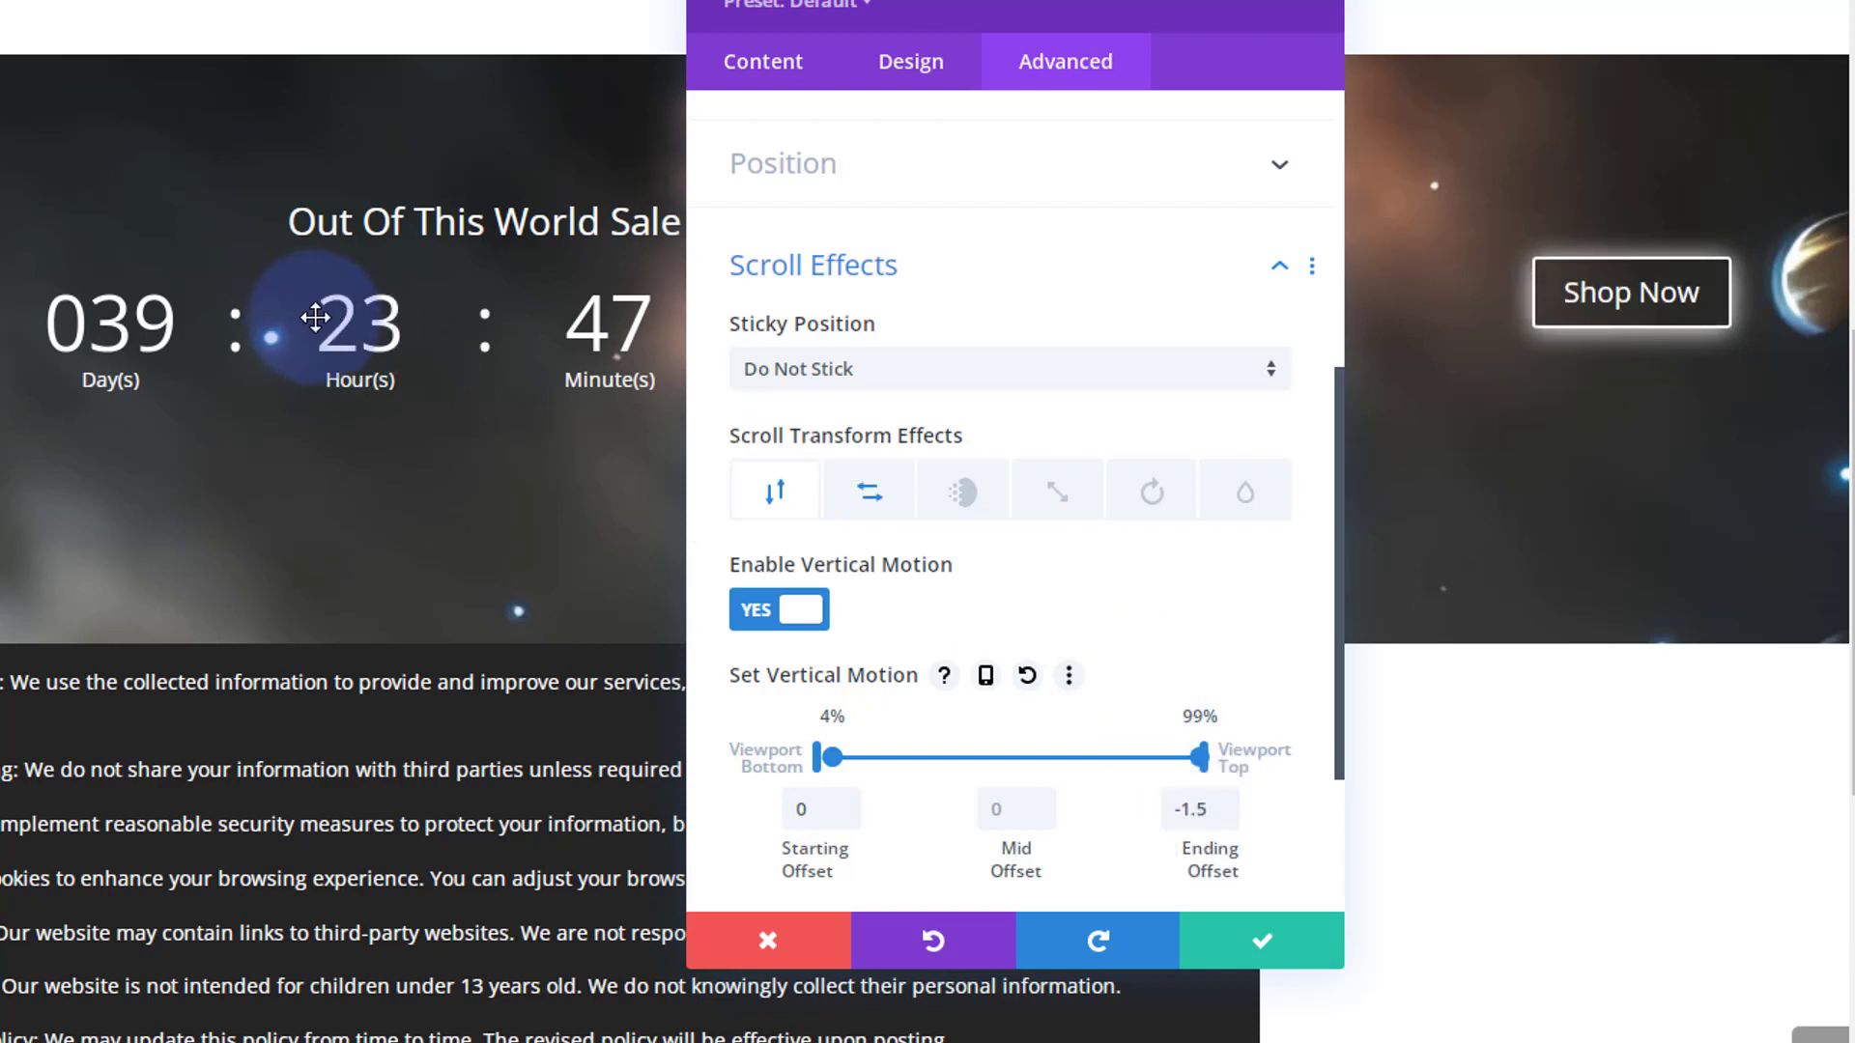
left_click(1275, 951)
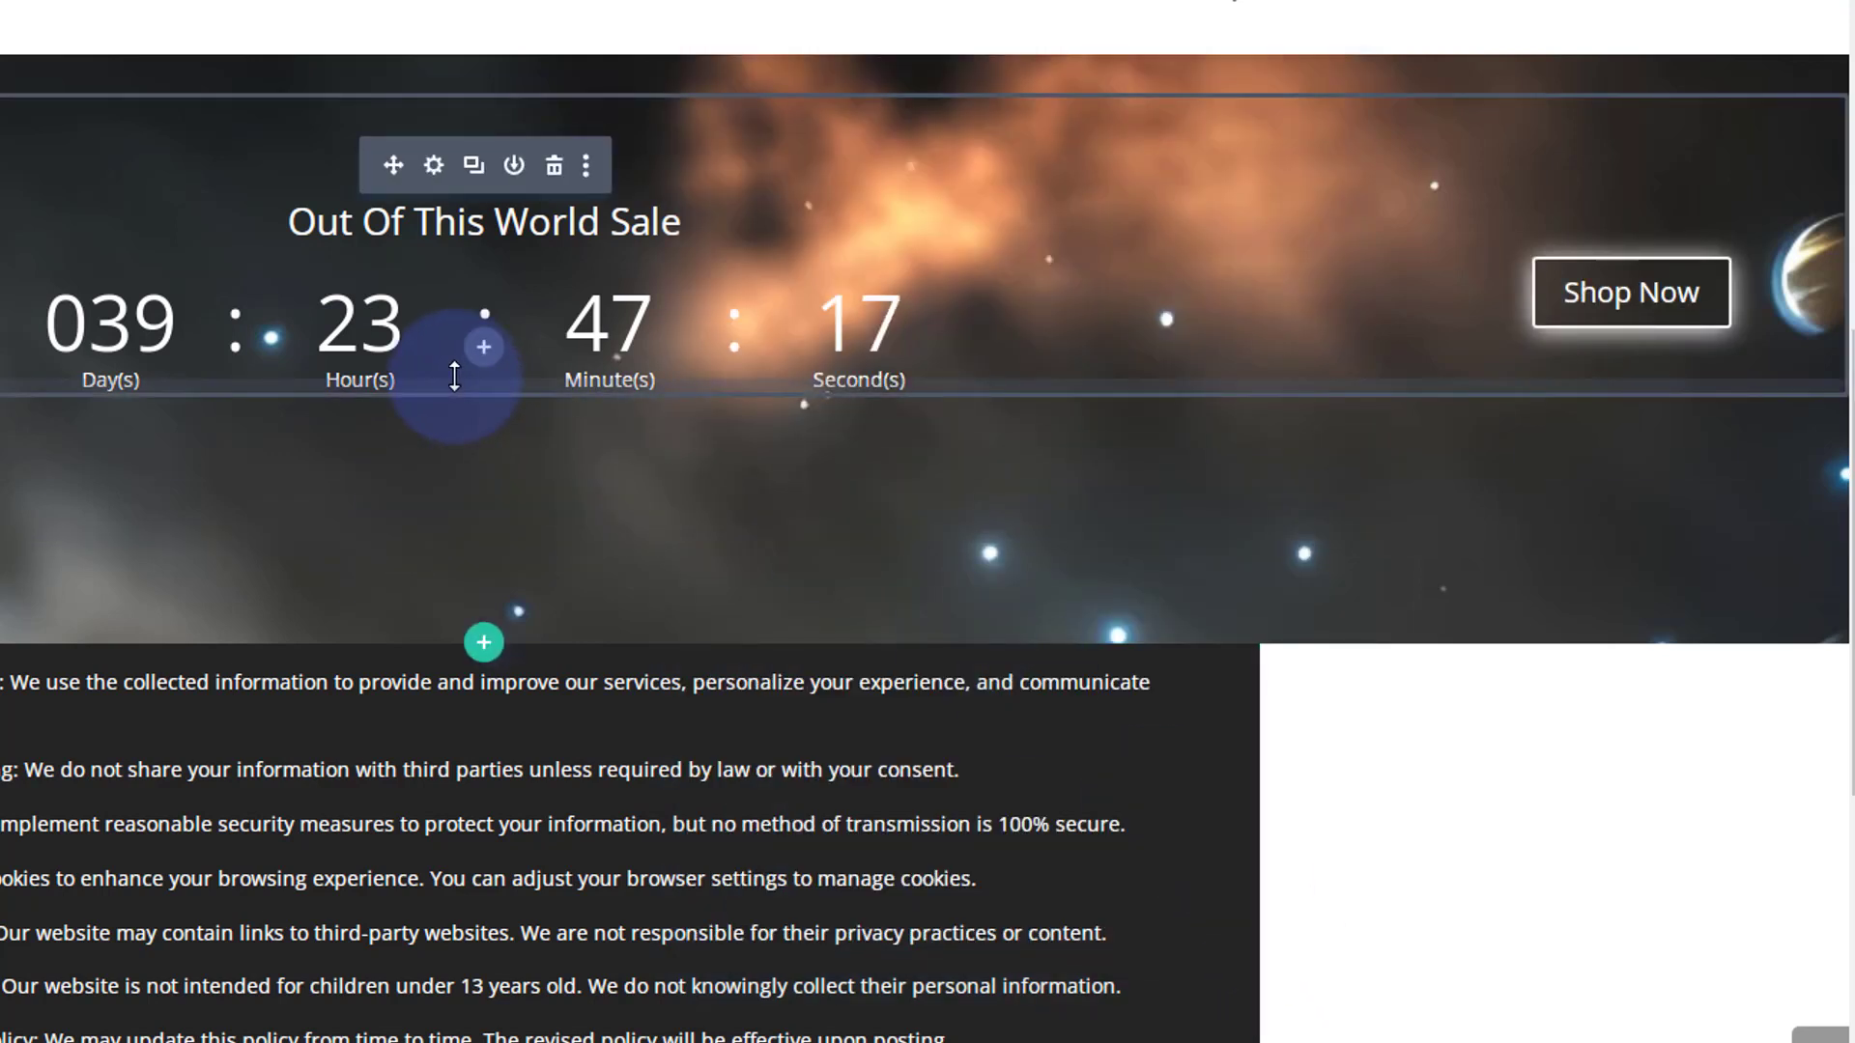
- Enable Scaling Up and Down on the countdown, 100% to 50% between 1% and 97% of viewport
left_click(434, 167)
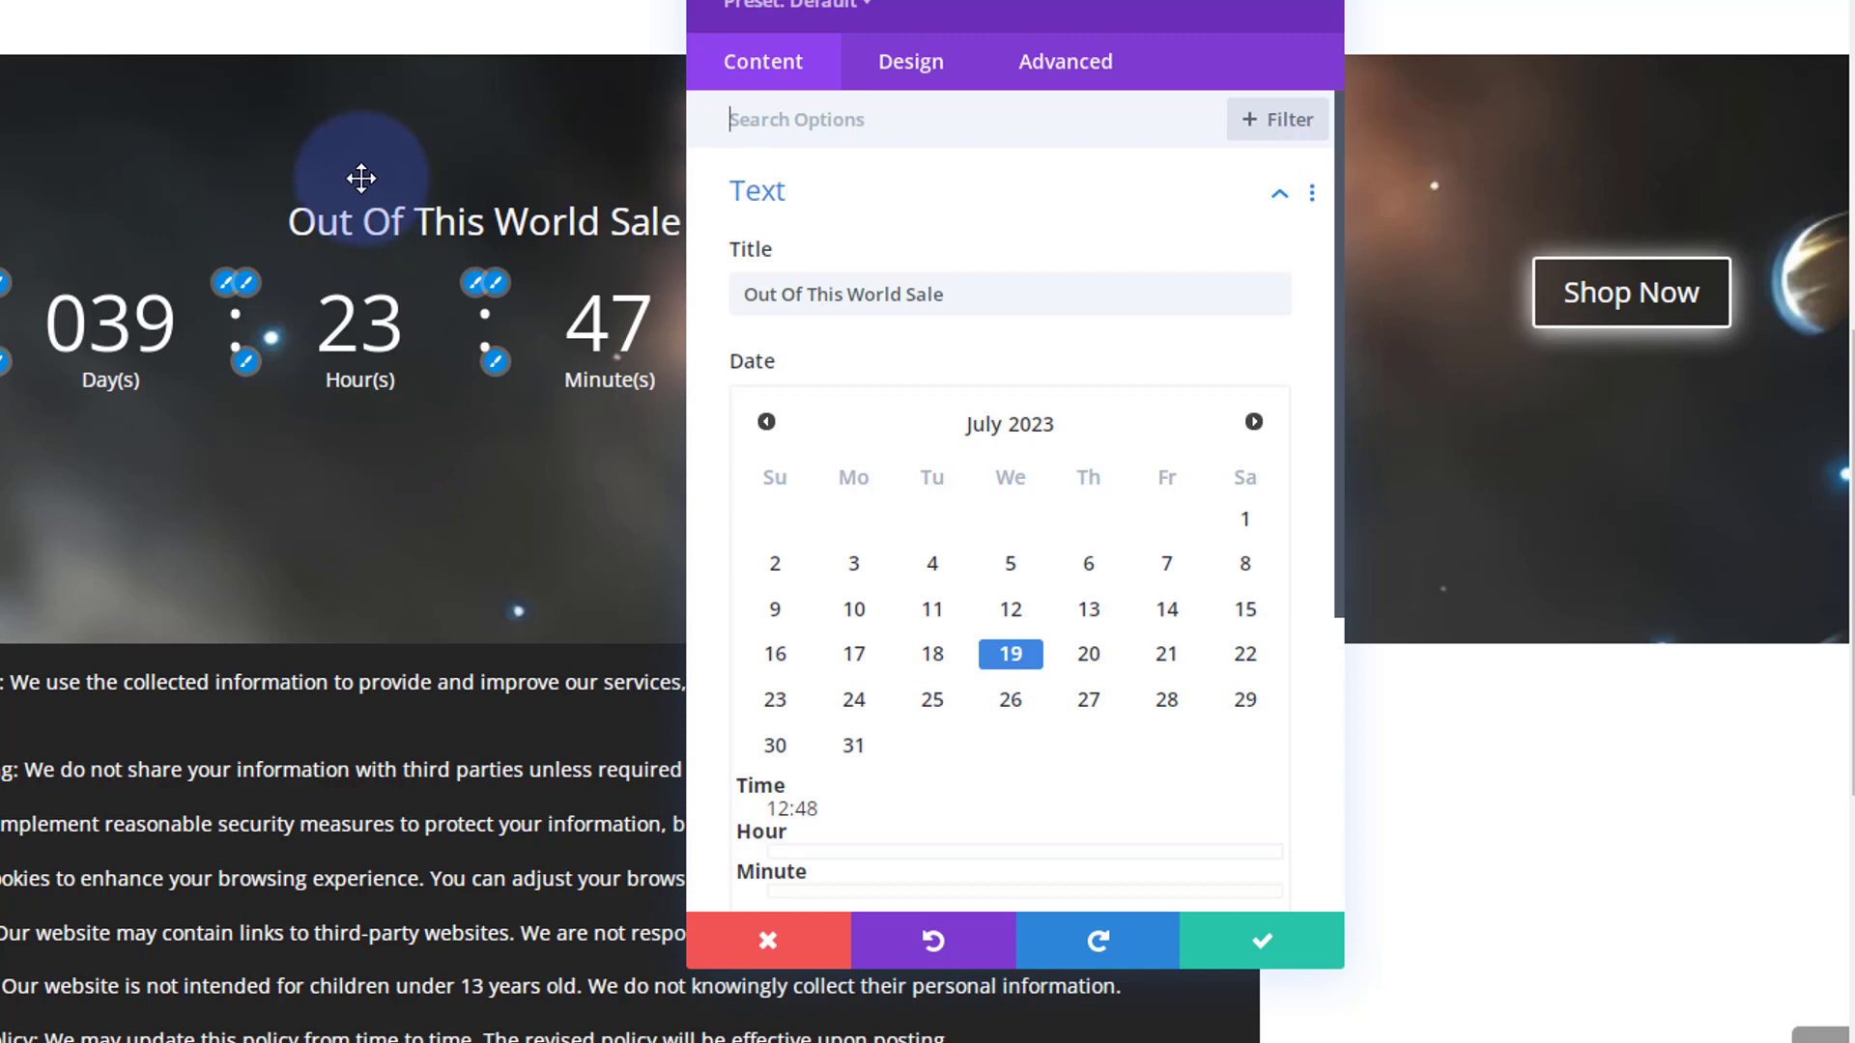
left_click(1053, 78)
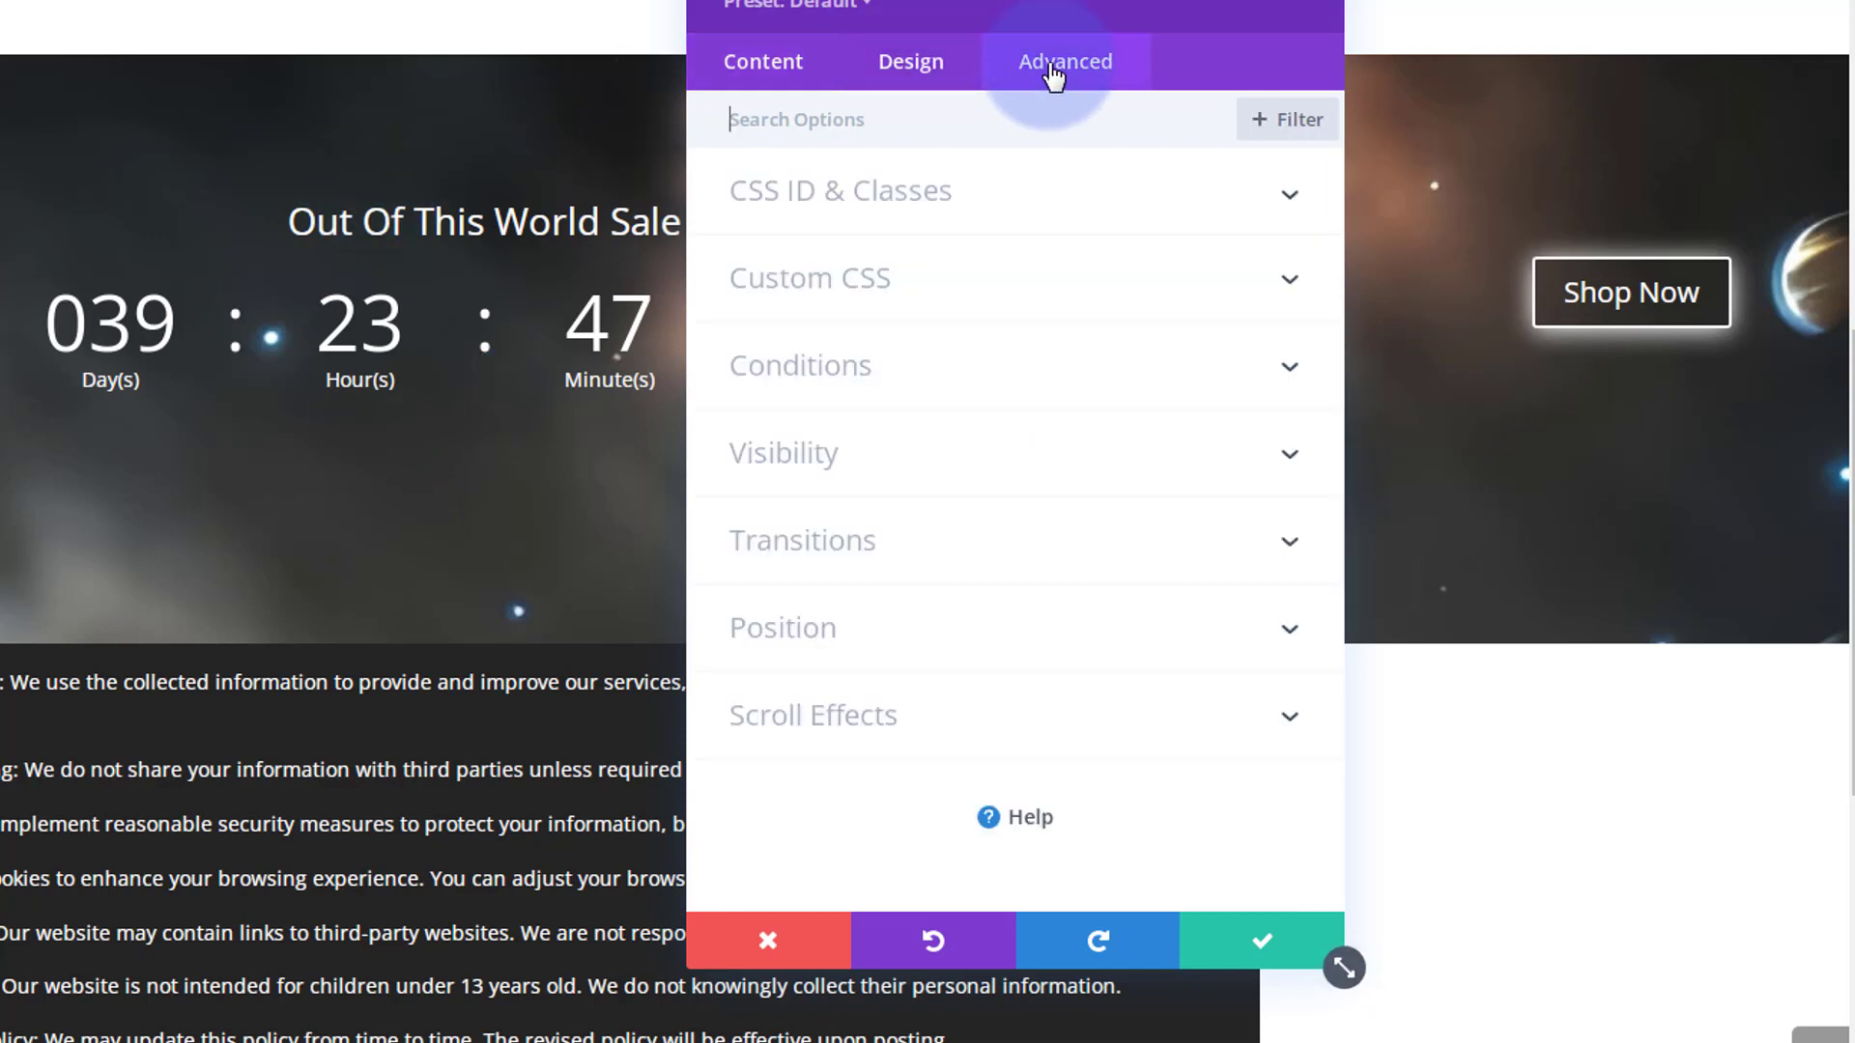
left_click(1071, 713)
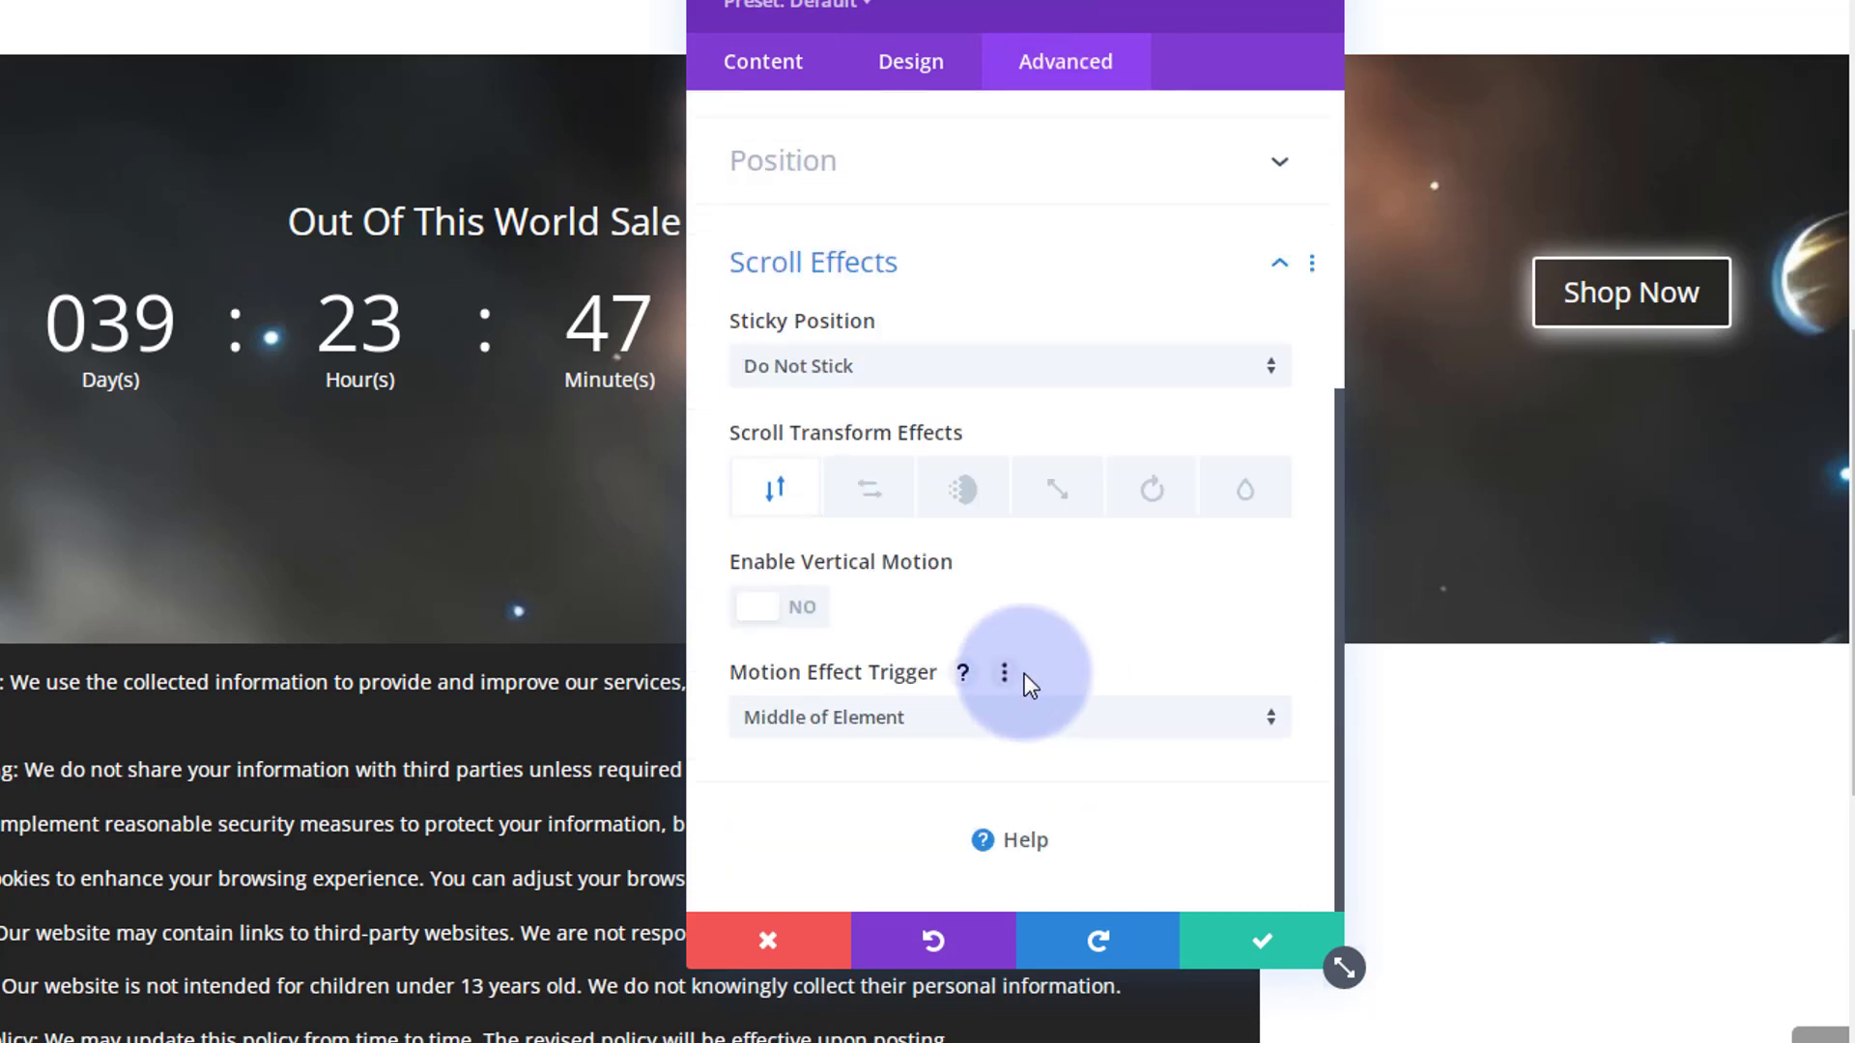
left_click(1063, 493)
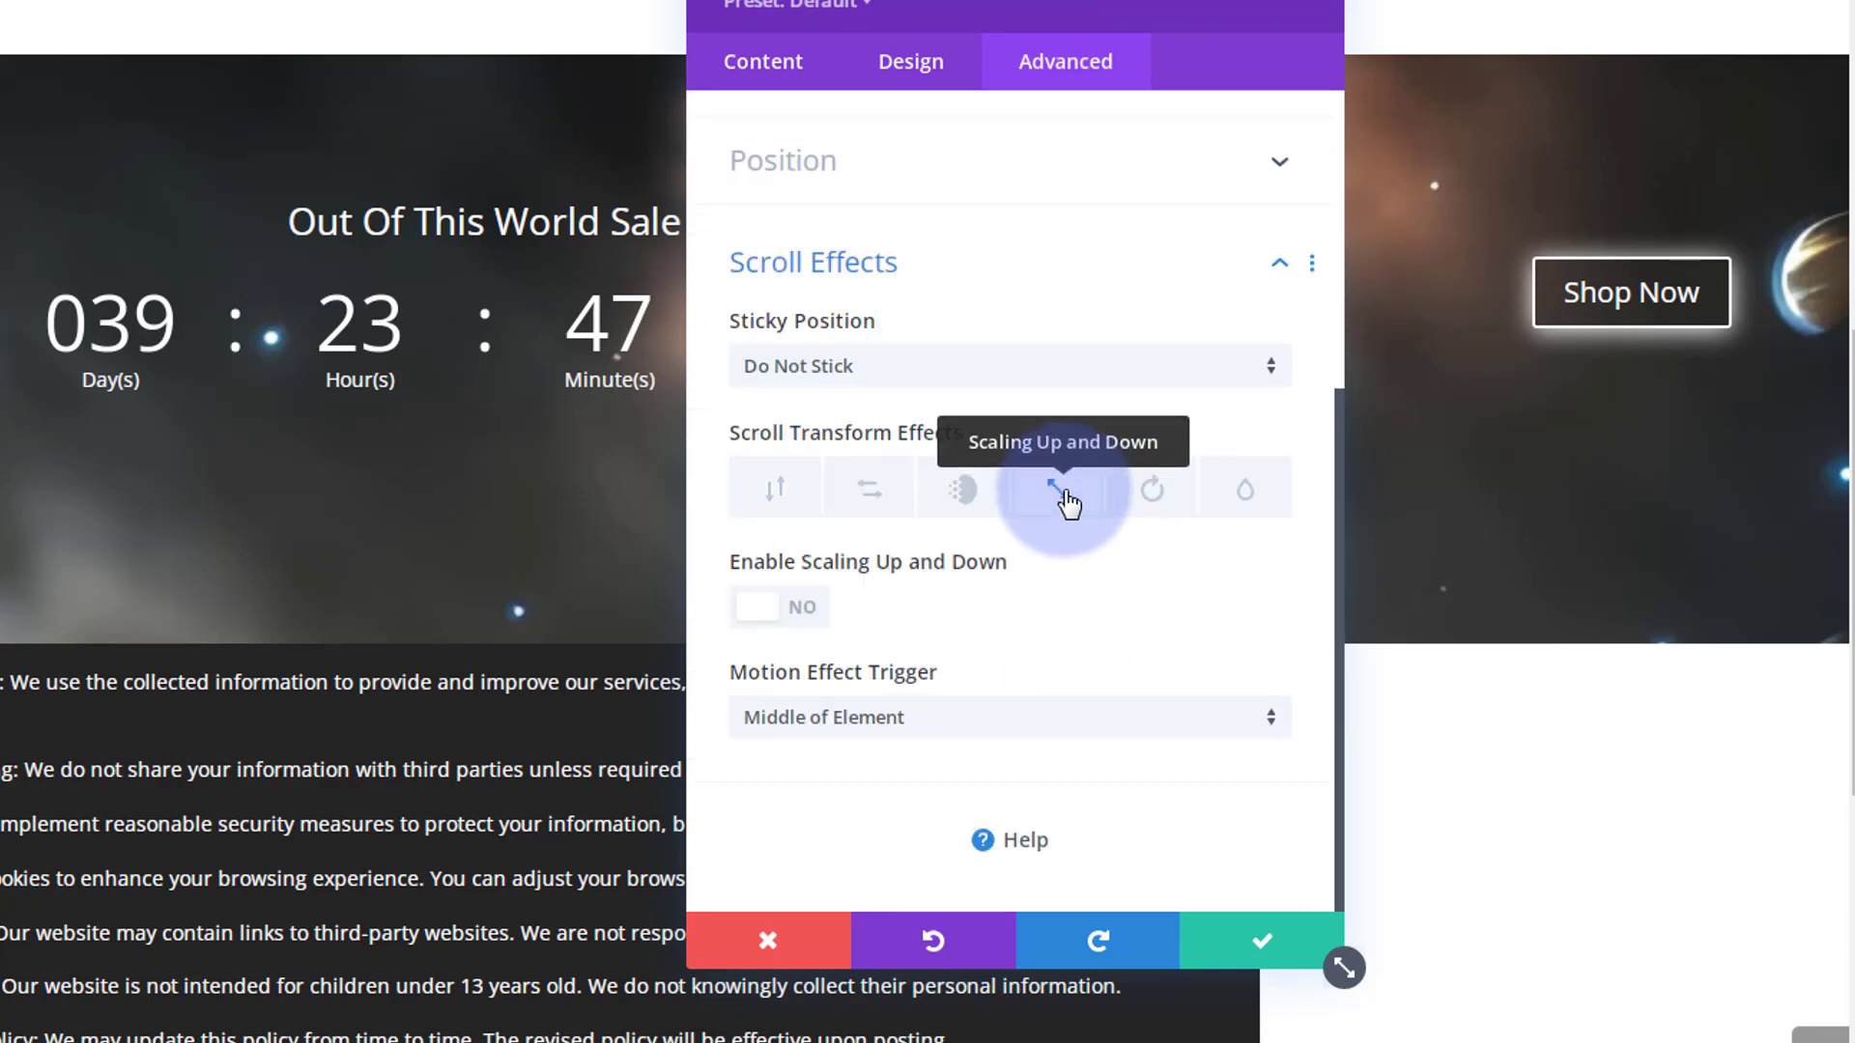
left_click(778, 606)
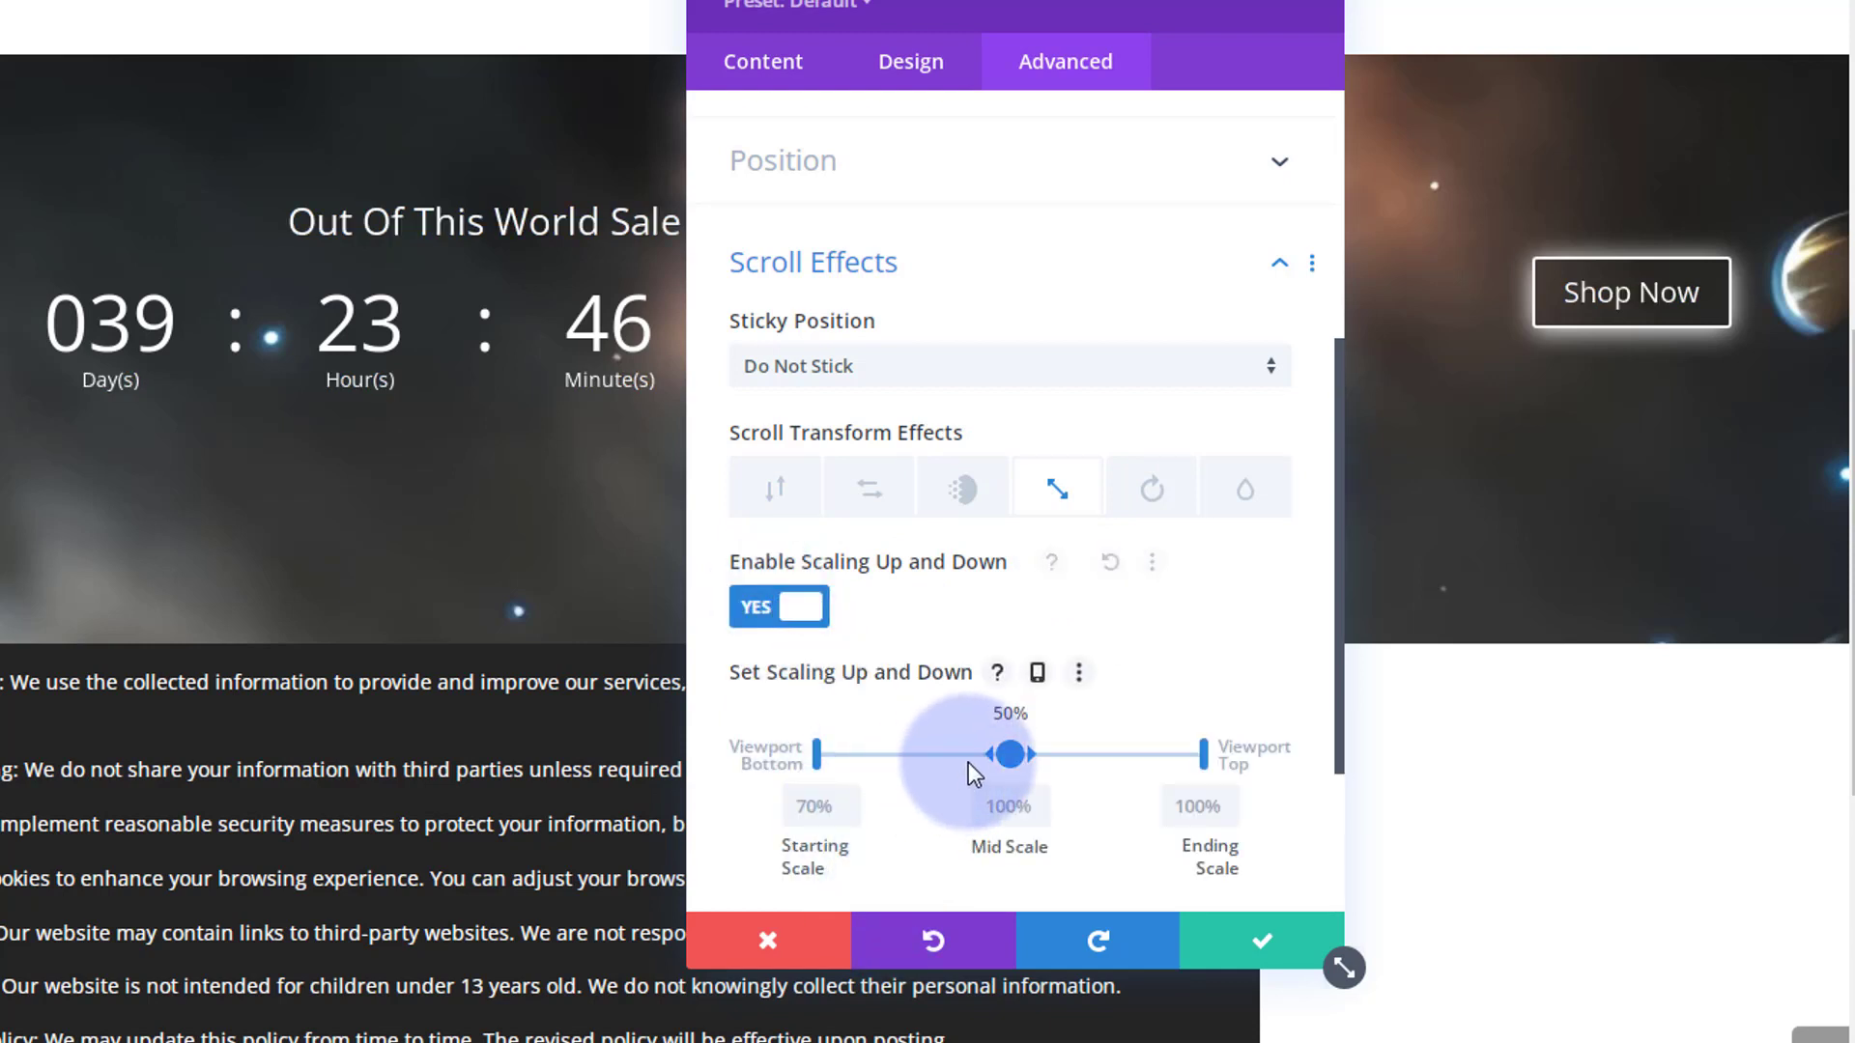
left_click_drag(992, 766, 790, 773)
left_click(797, 807)
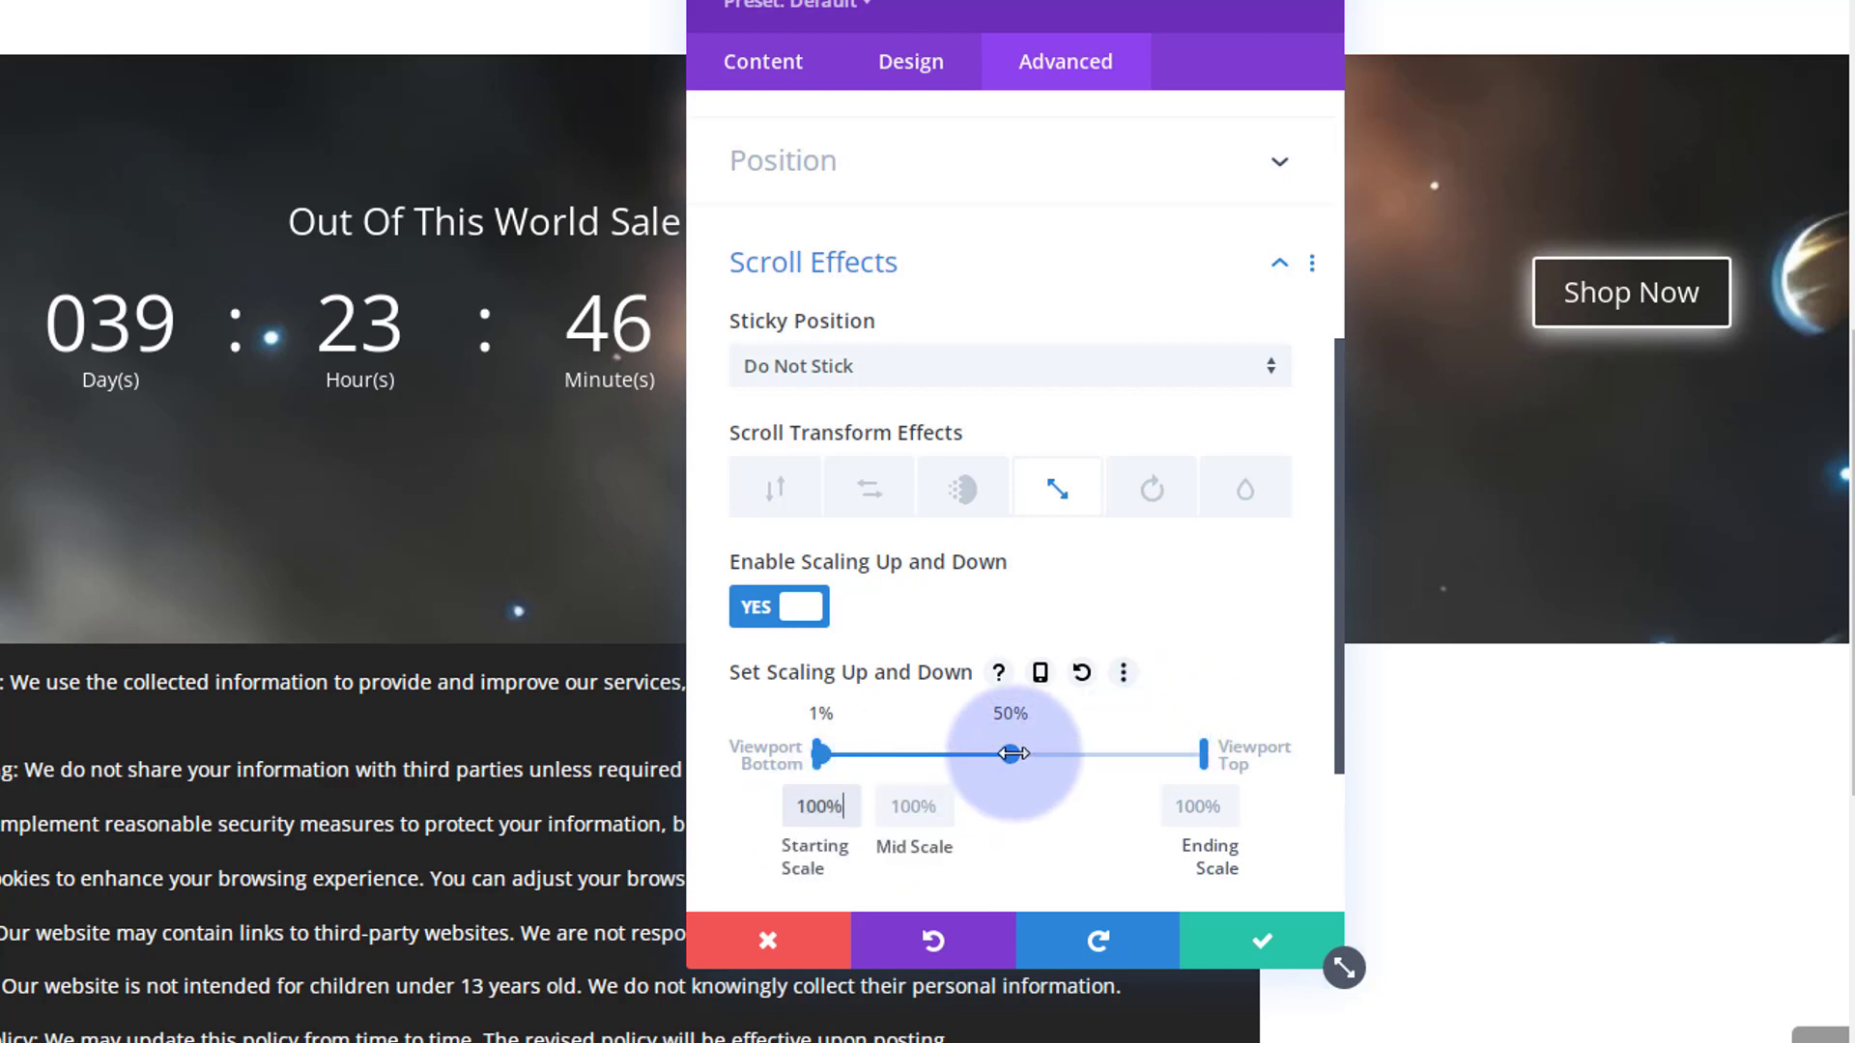
left_click_drag(1052, 749, 1197, 763)
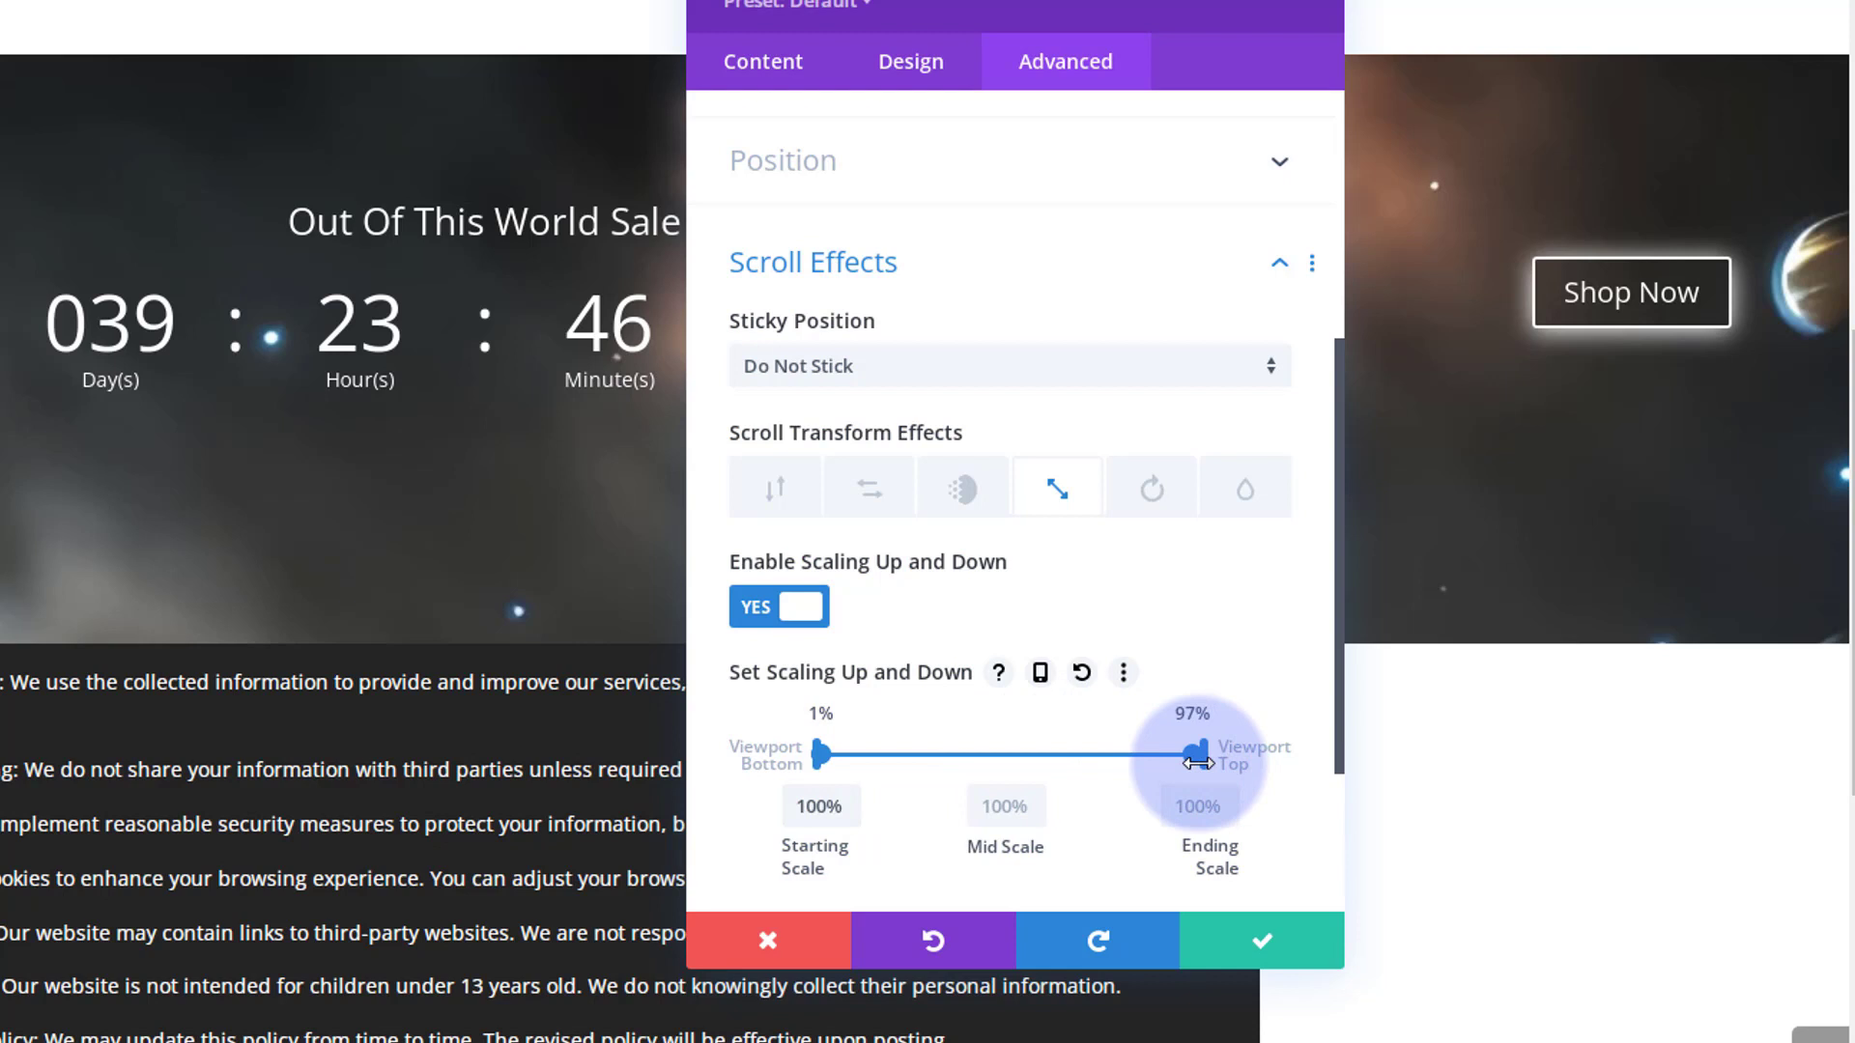
left_click(1178, 804)
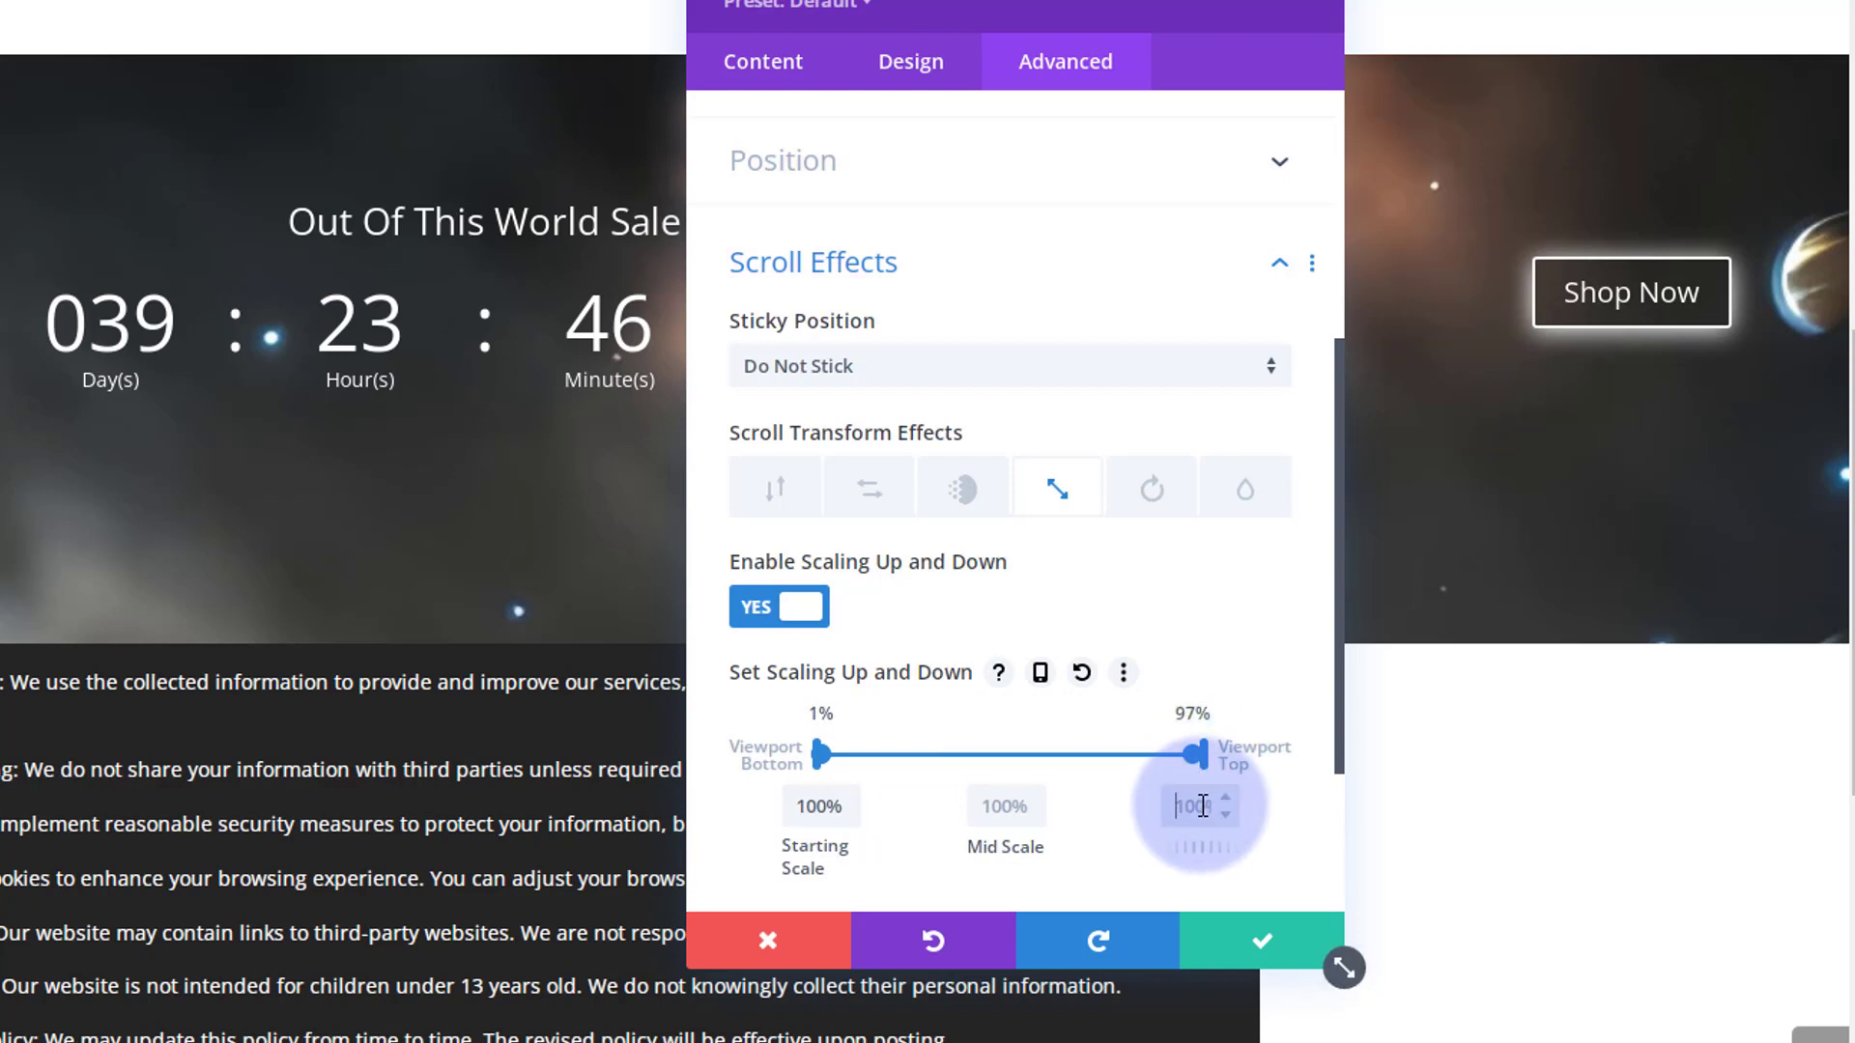
type("50%")
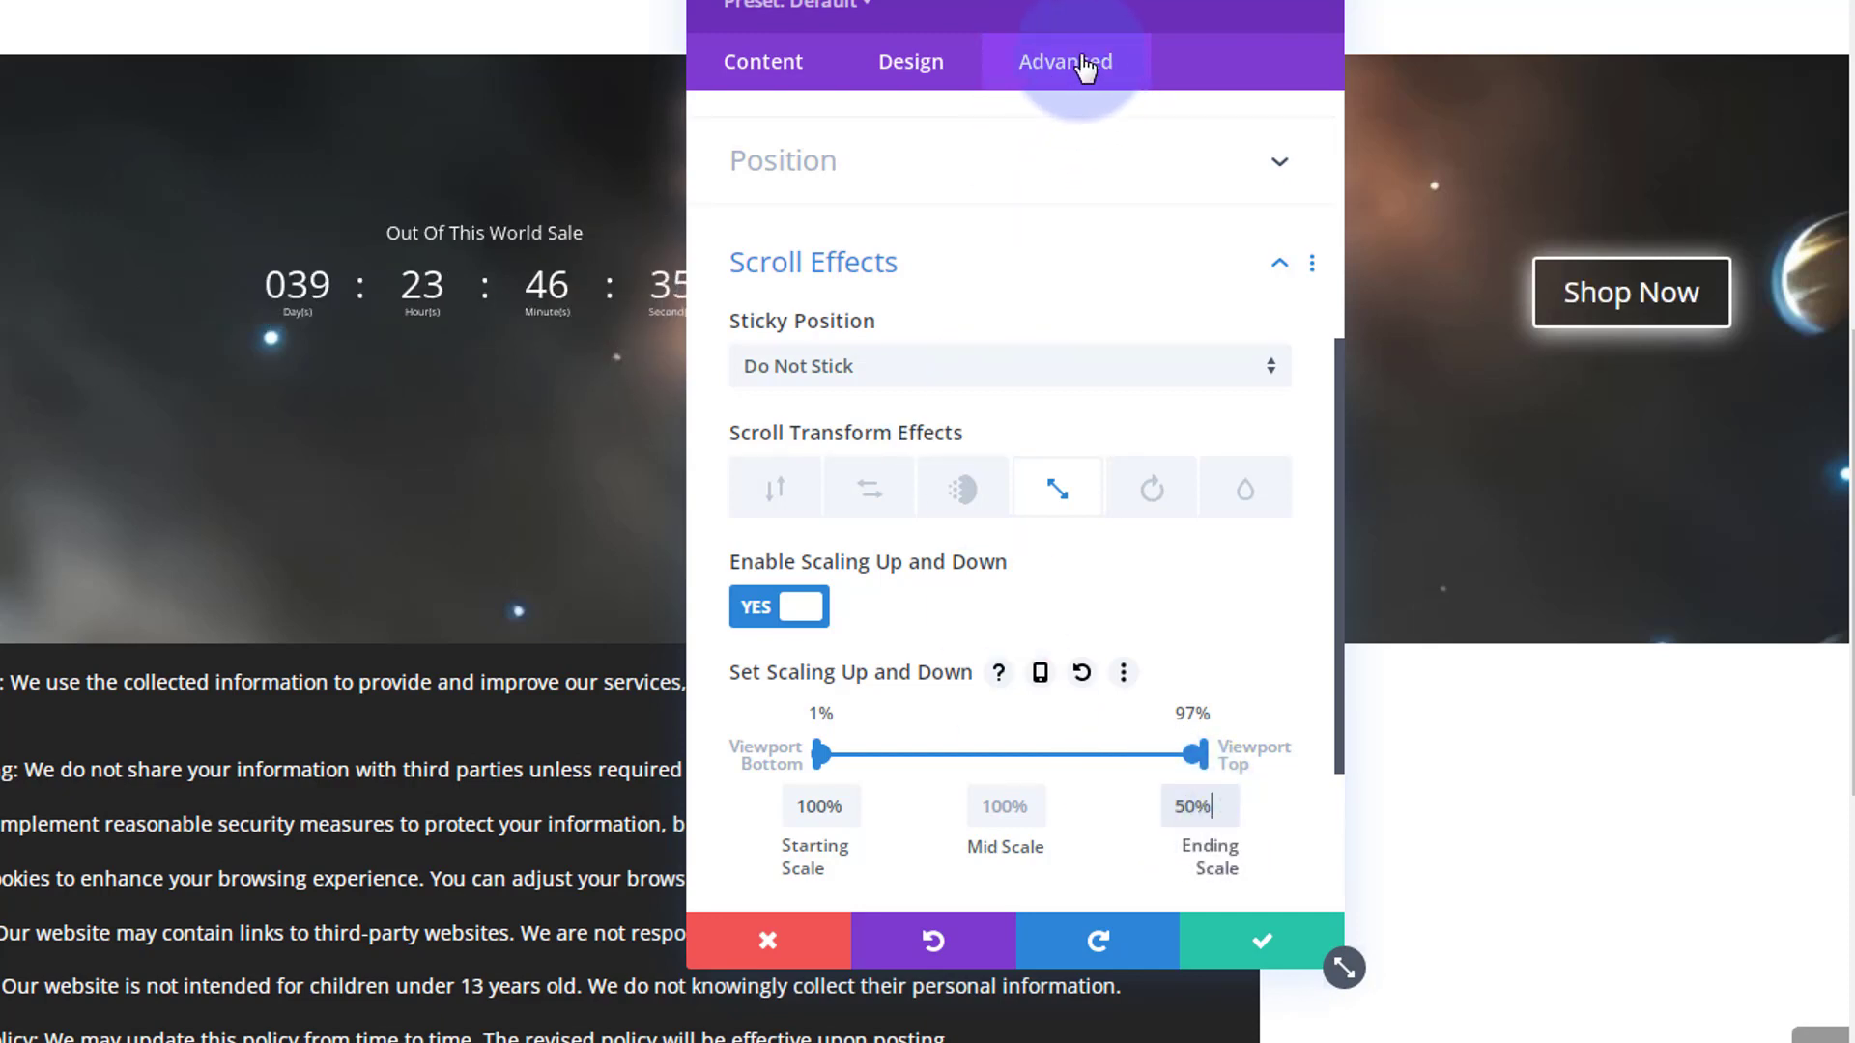
left_click_drag(1072, 14, 1256, 10)
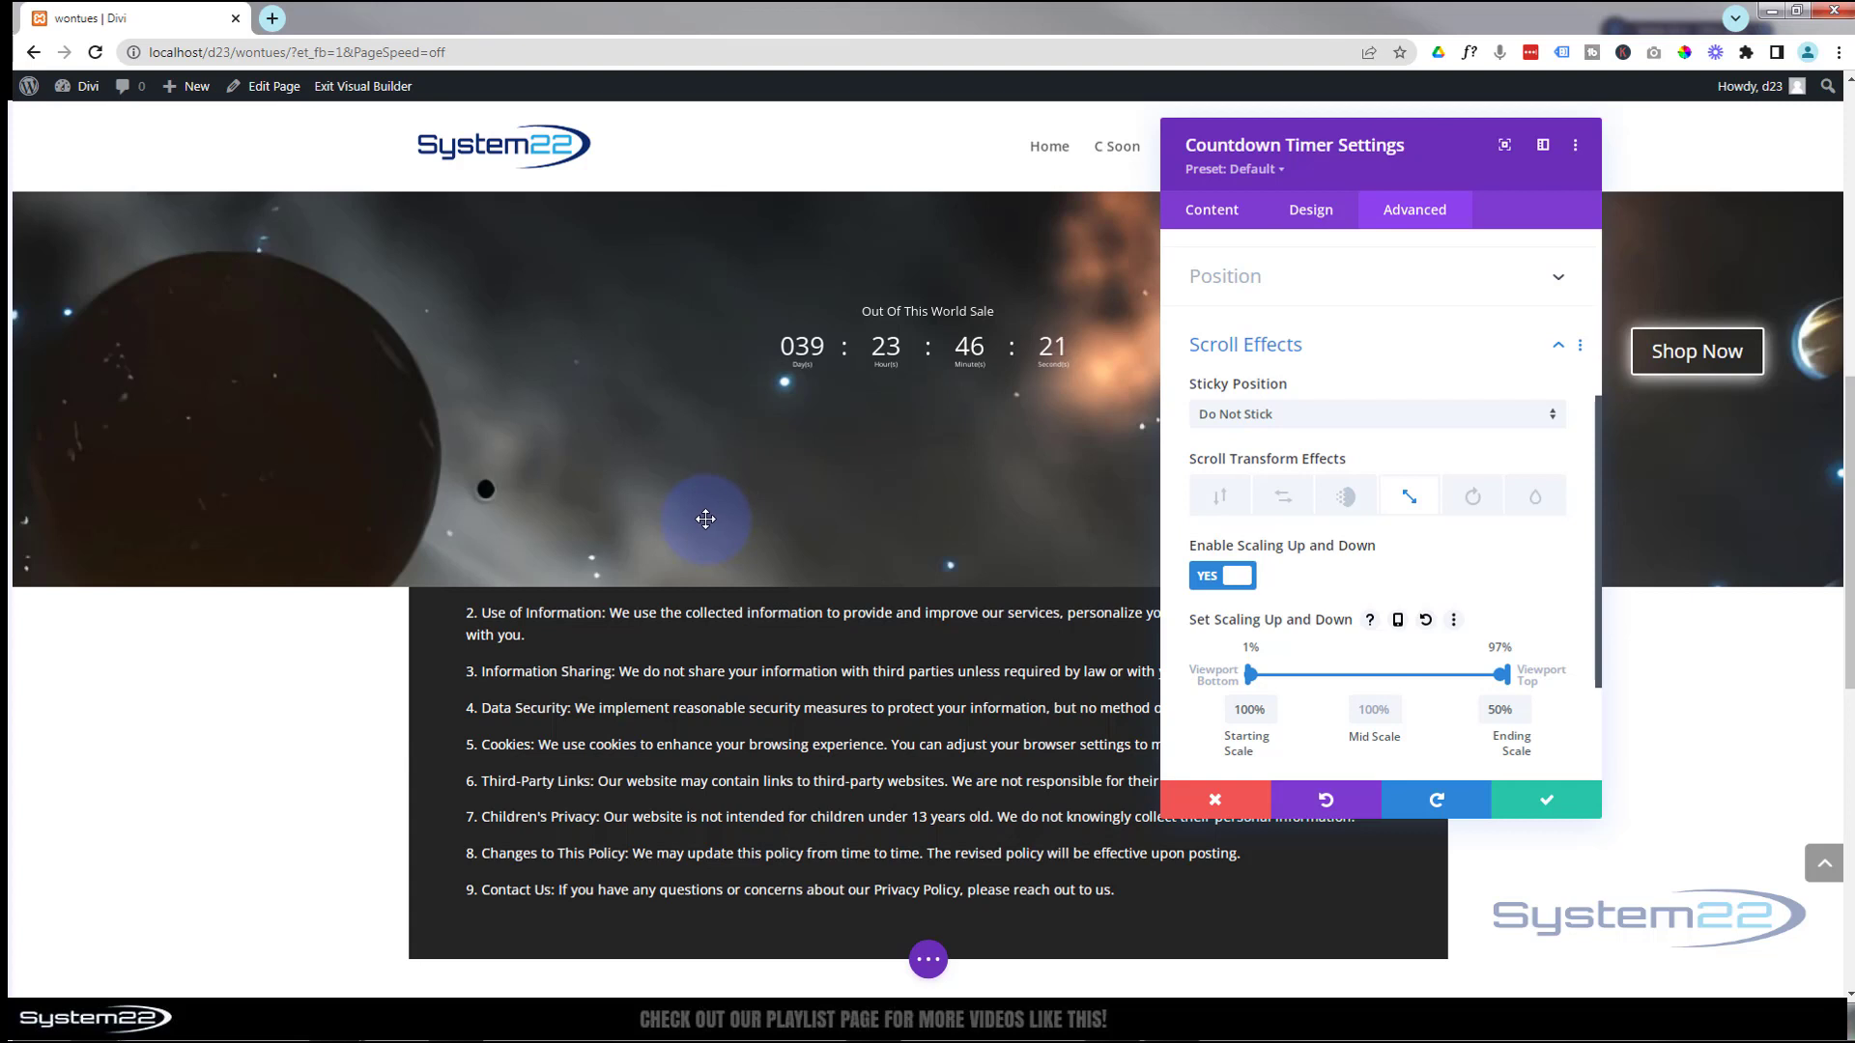
- Save the countdown, then give the countdown row a sticky Height of 220px under Design > Sizing
left_click(1548, 802)
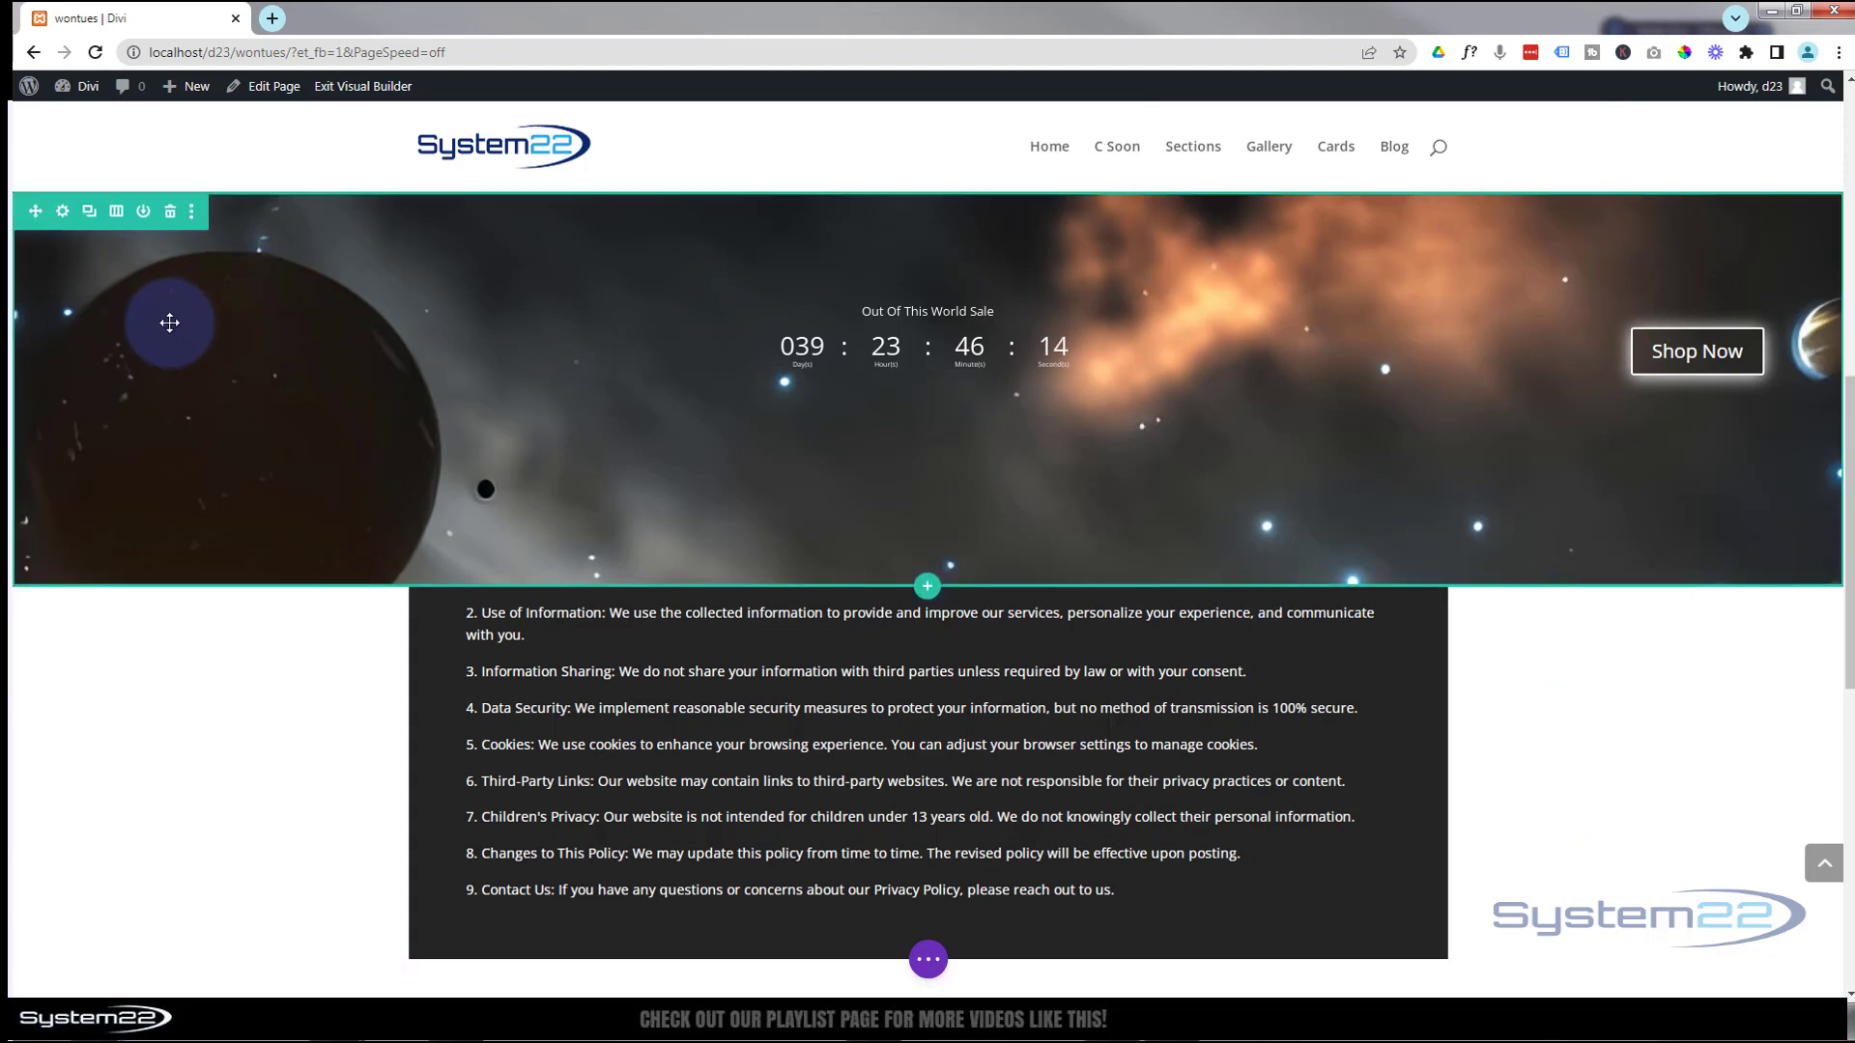
left_click(61, 213)
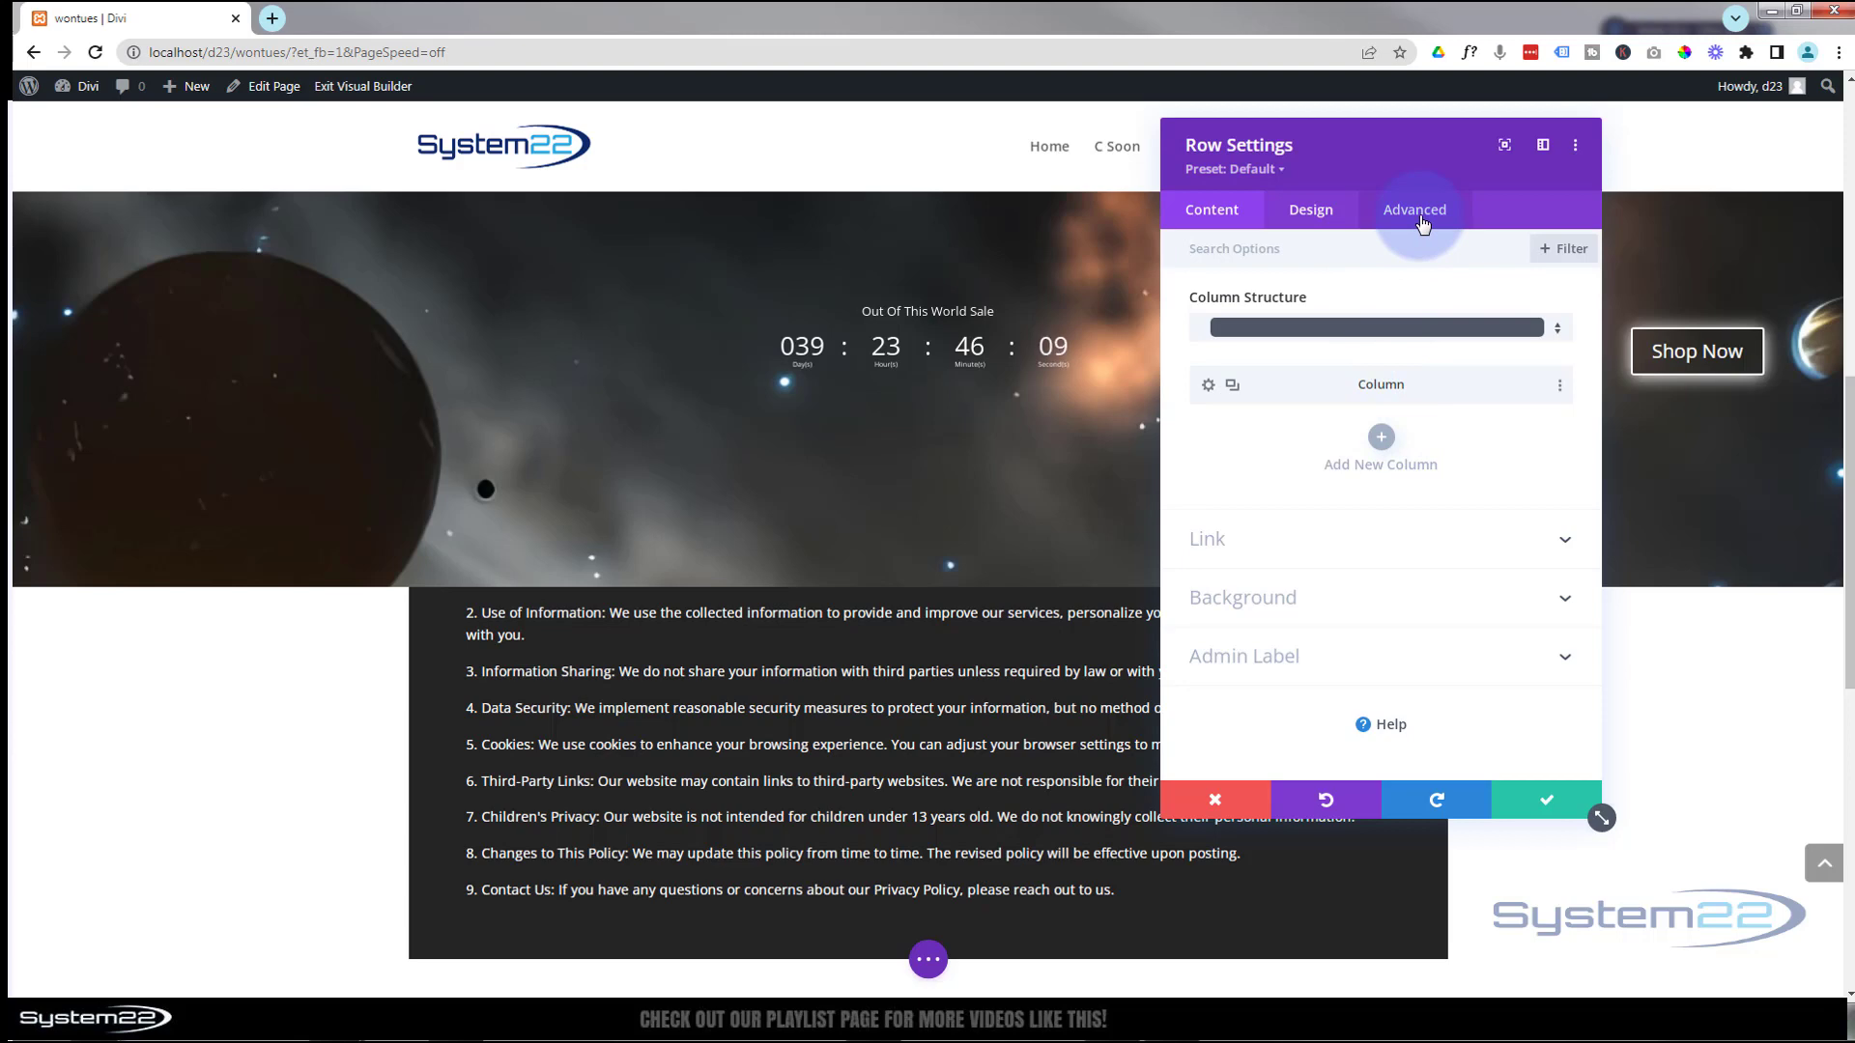
left_click(1321, 217)
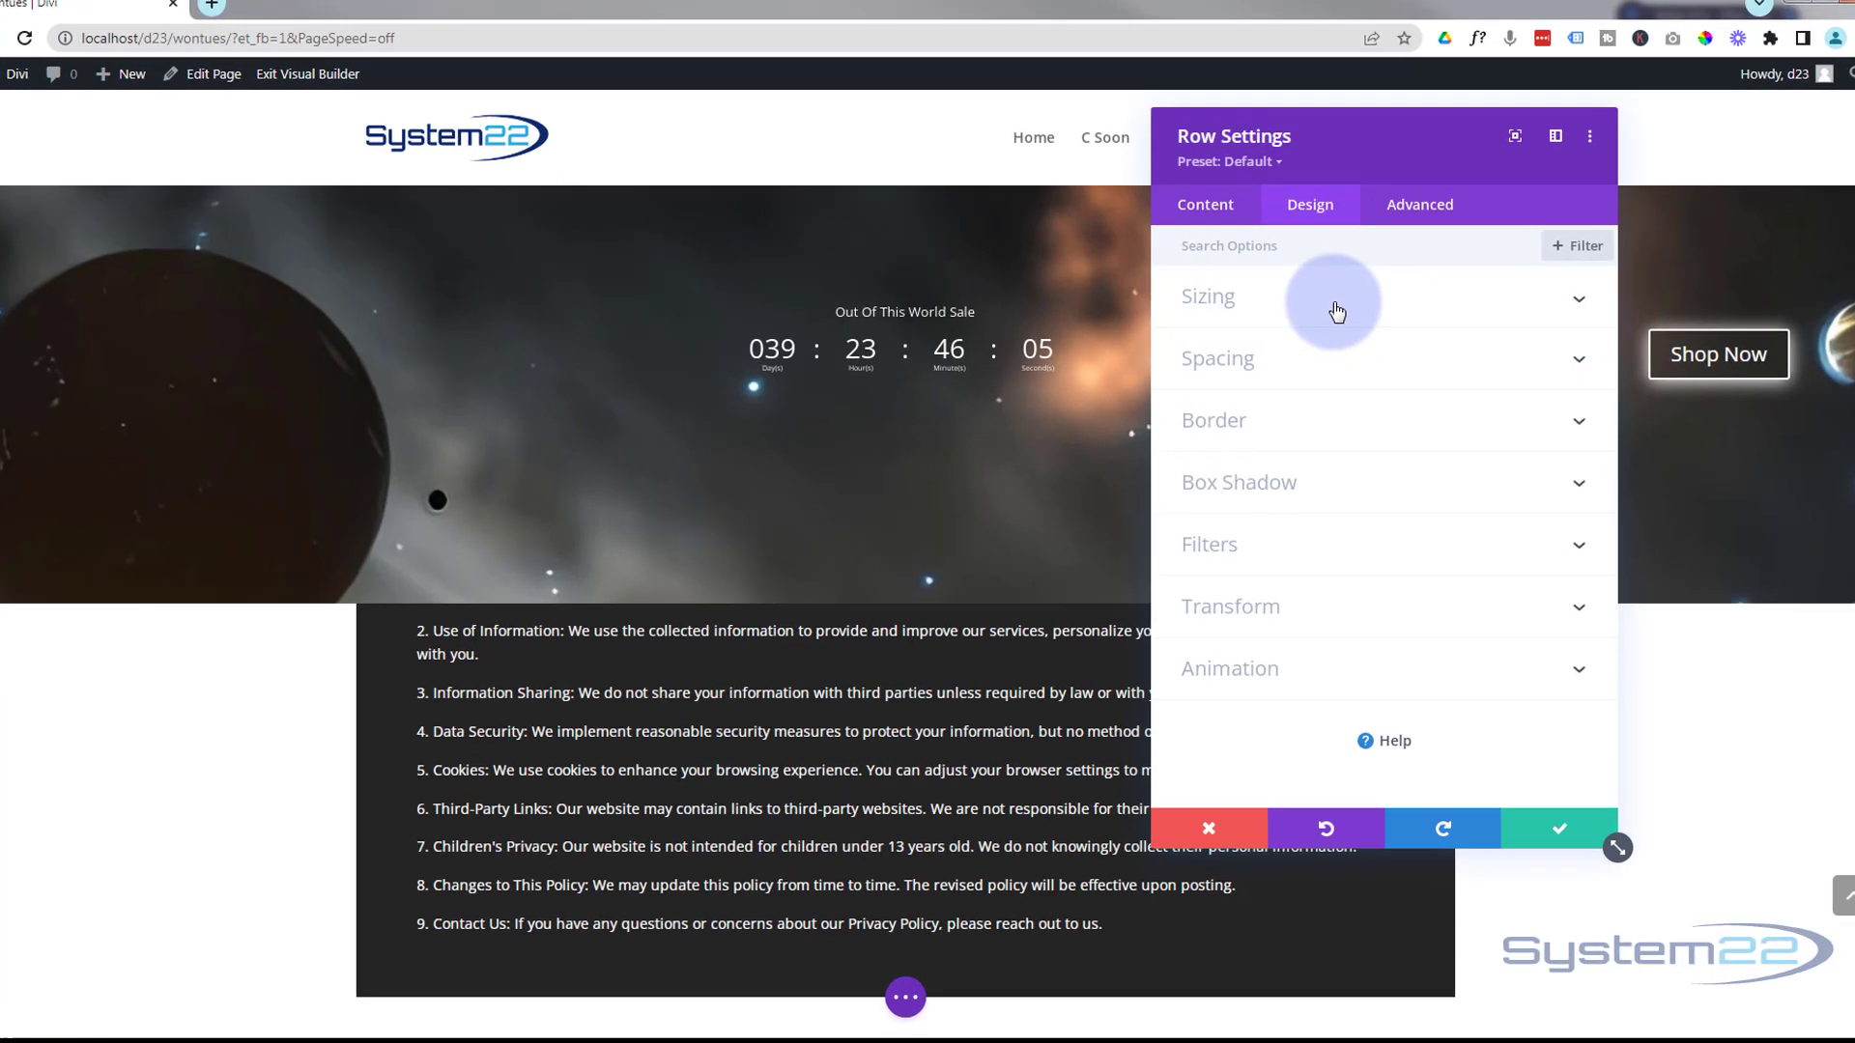
left_click(1335, 307)
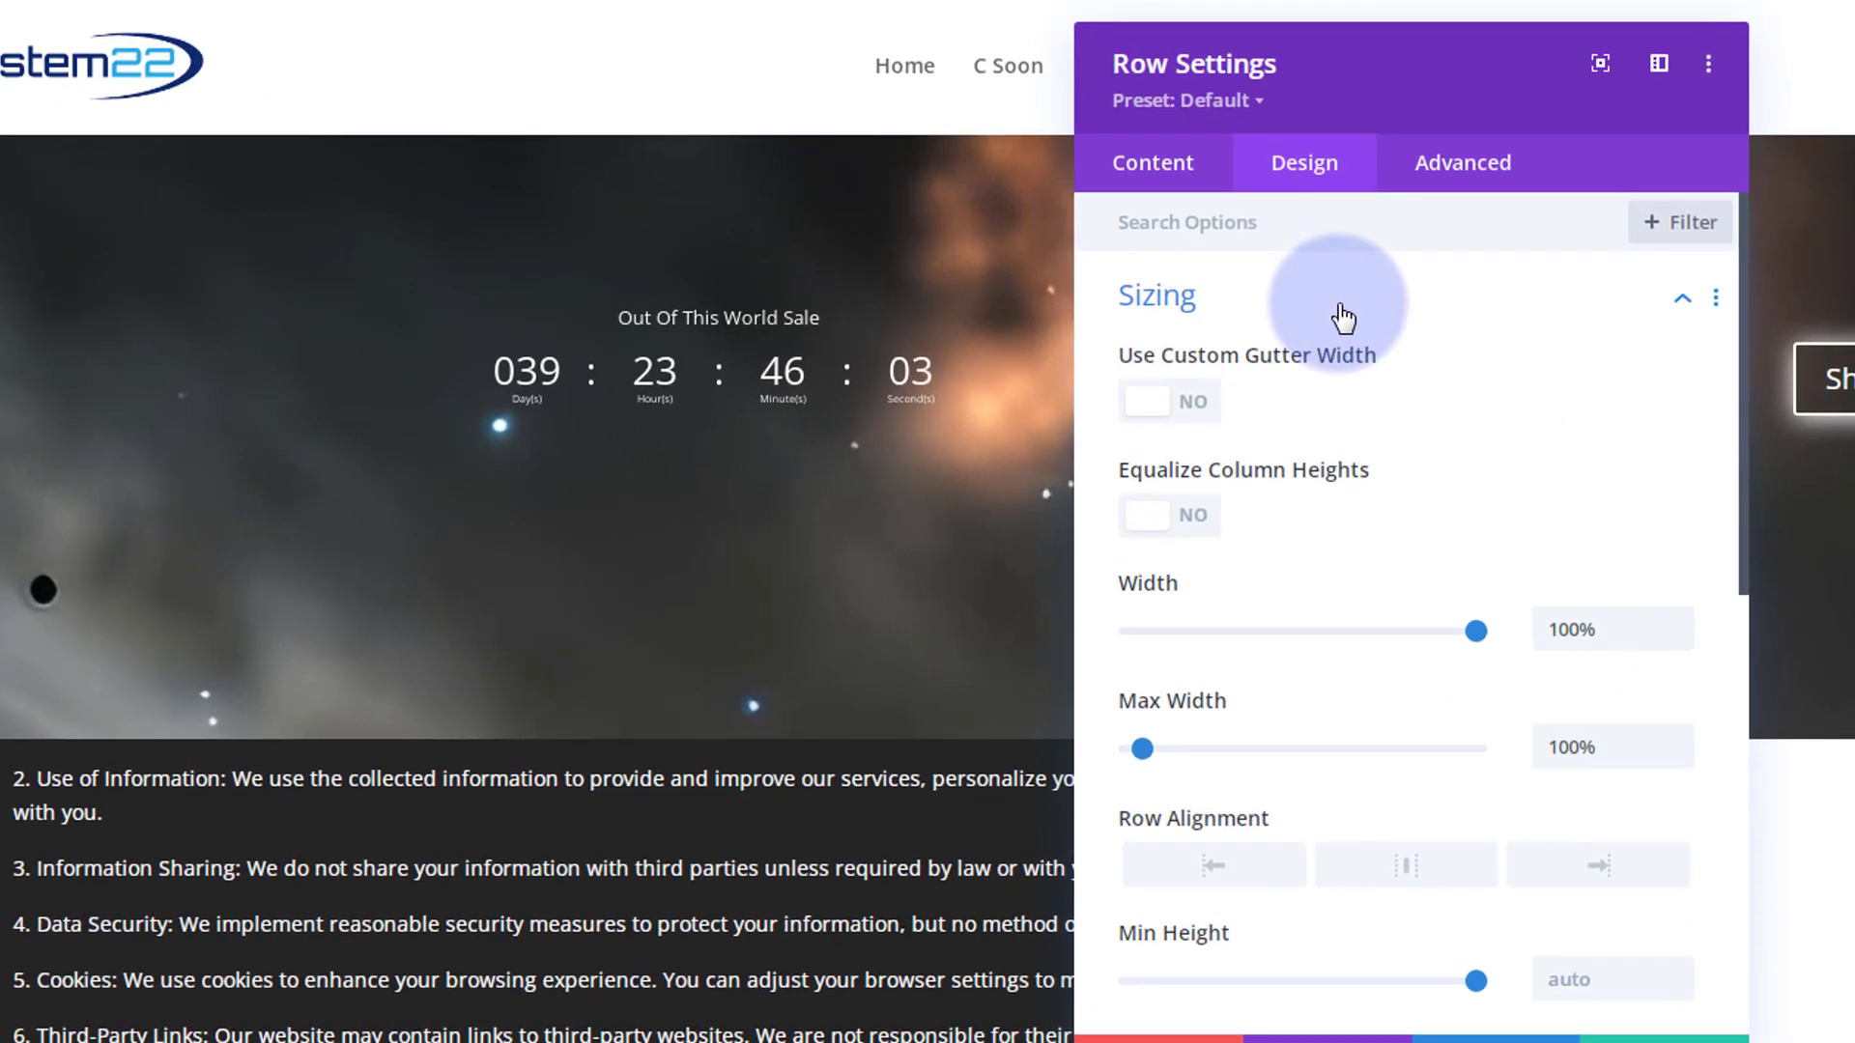
mouse_move(1341, 502)
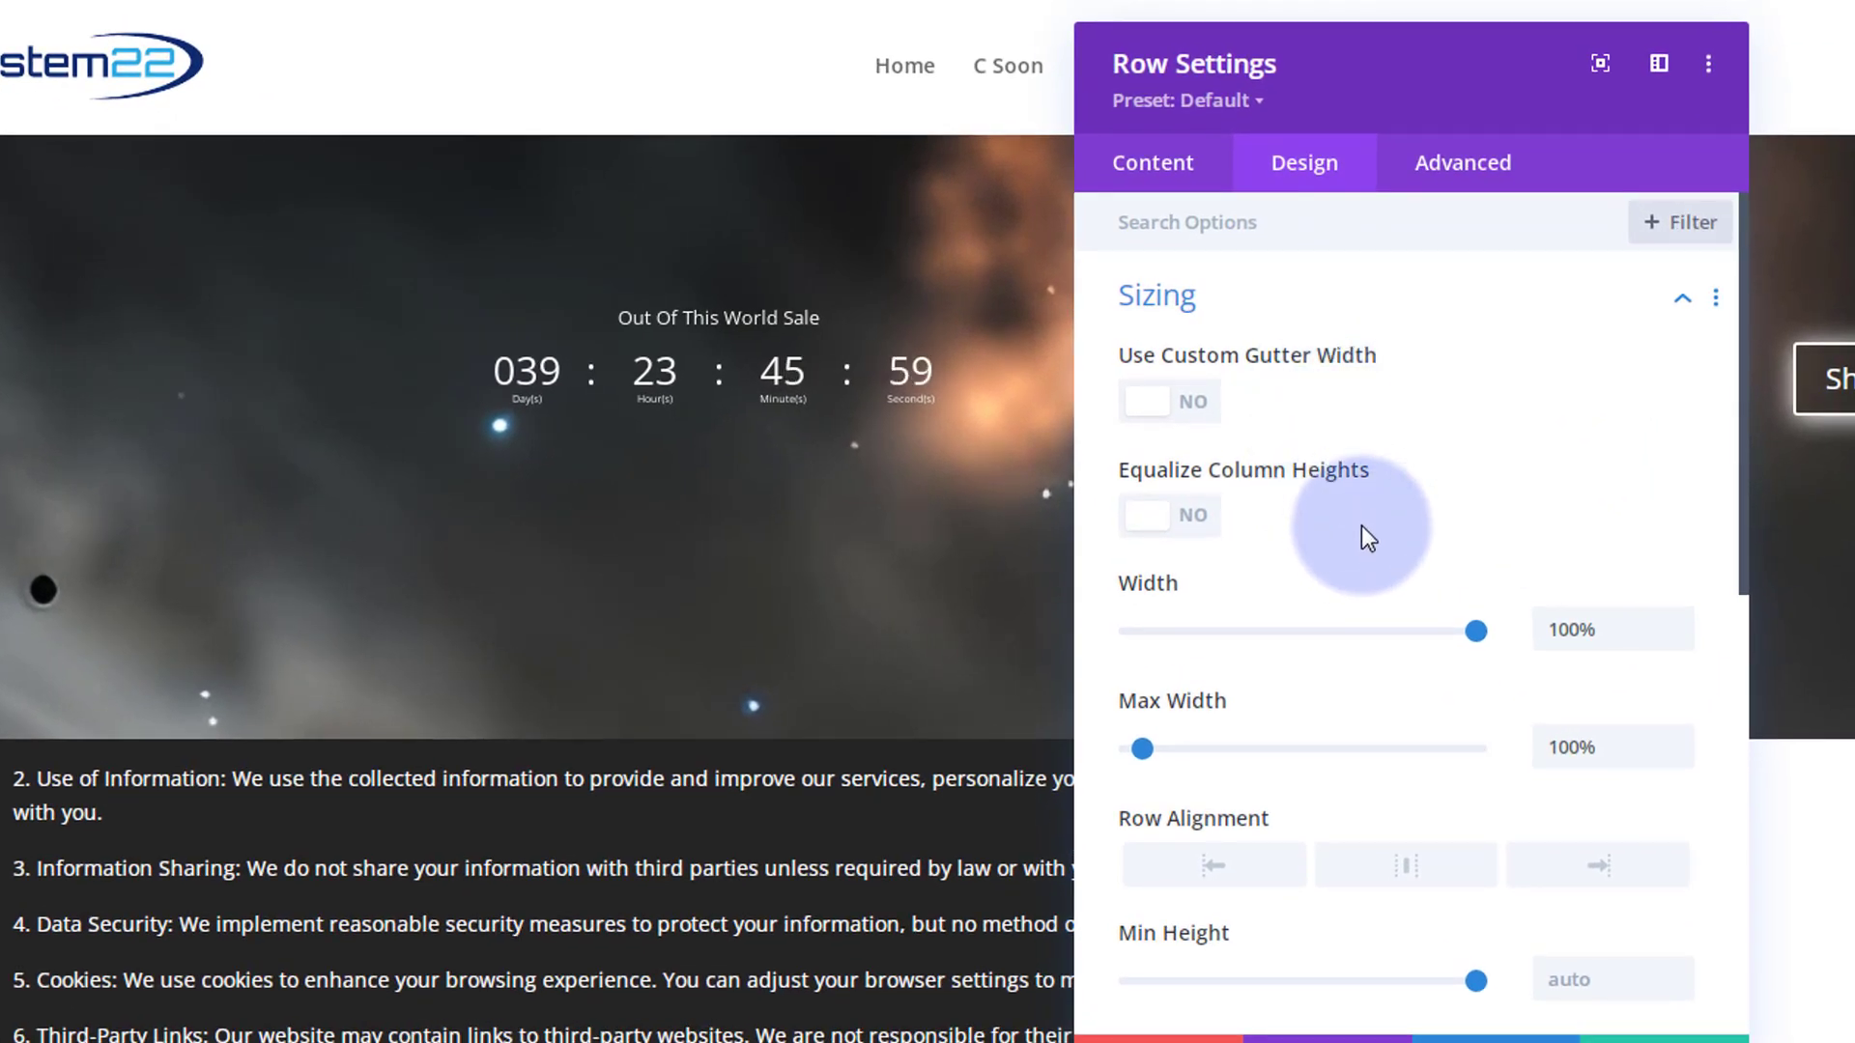
scroll(1360, 525, "down", 5)
mouse_move(1256, 633)
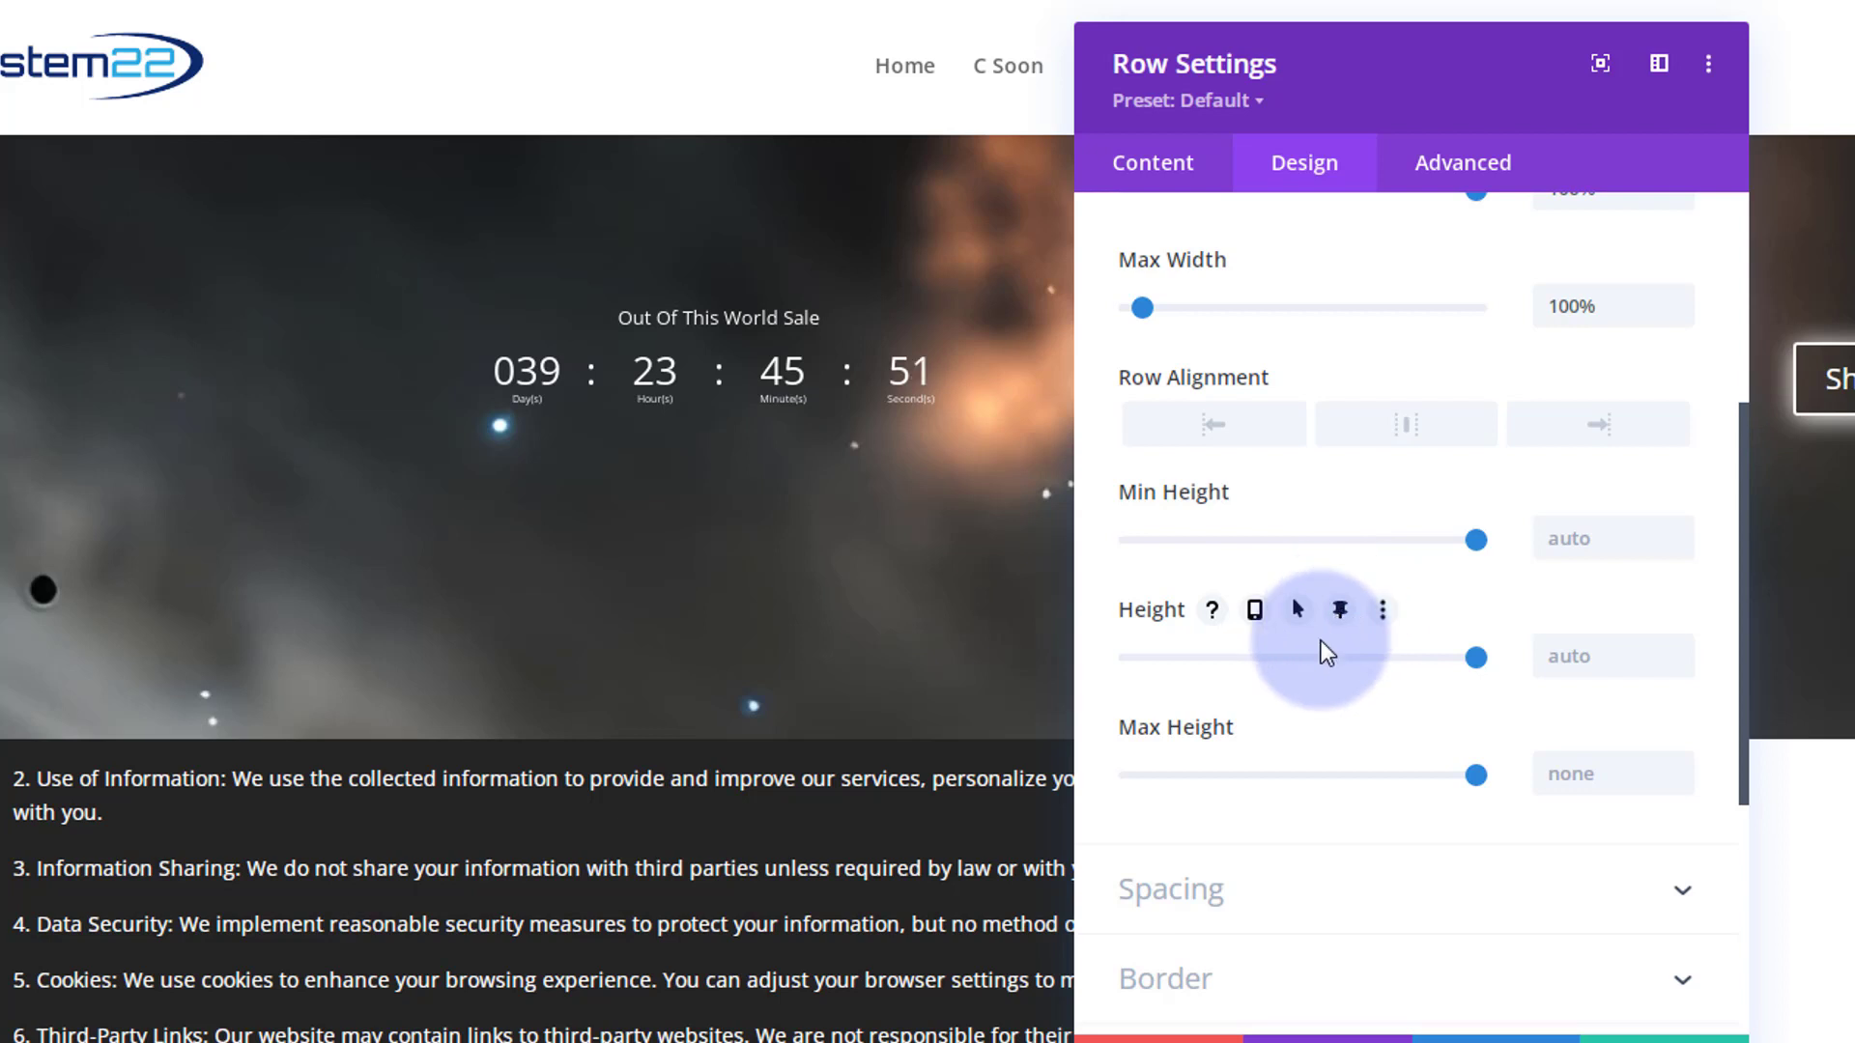
left_click(1340, 616)
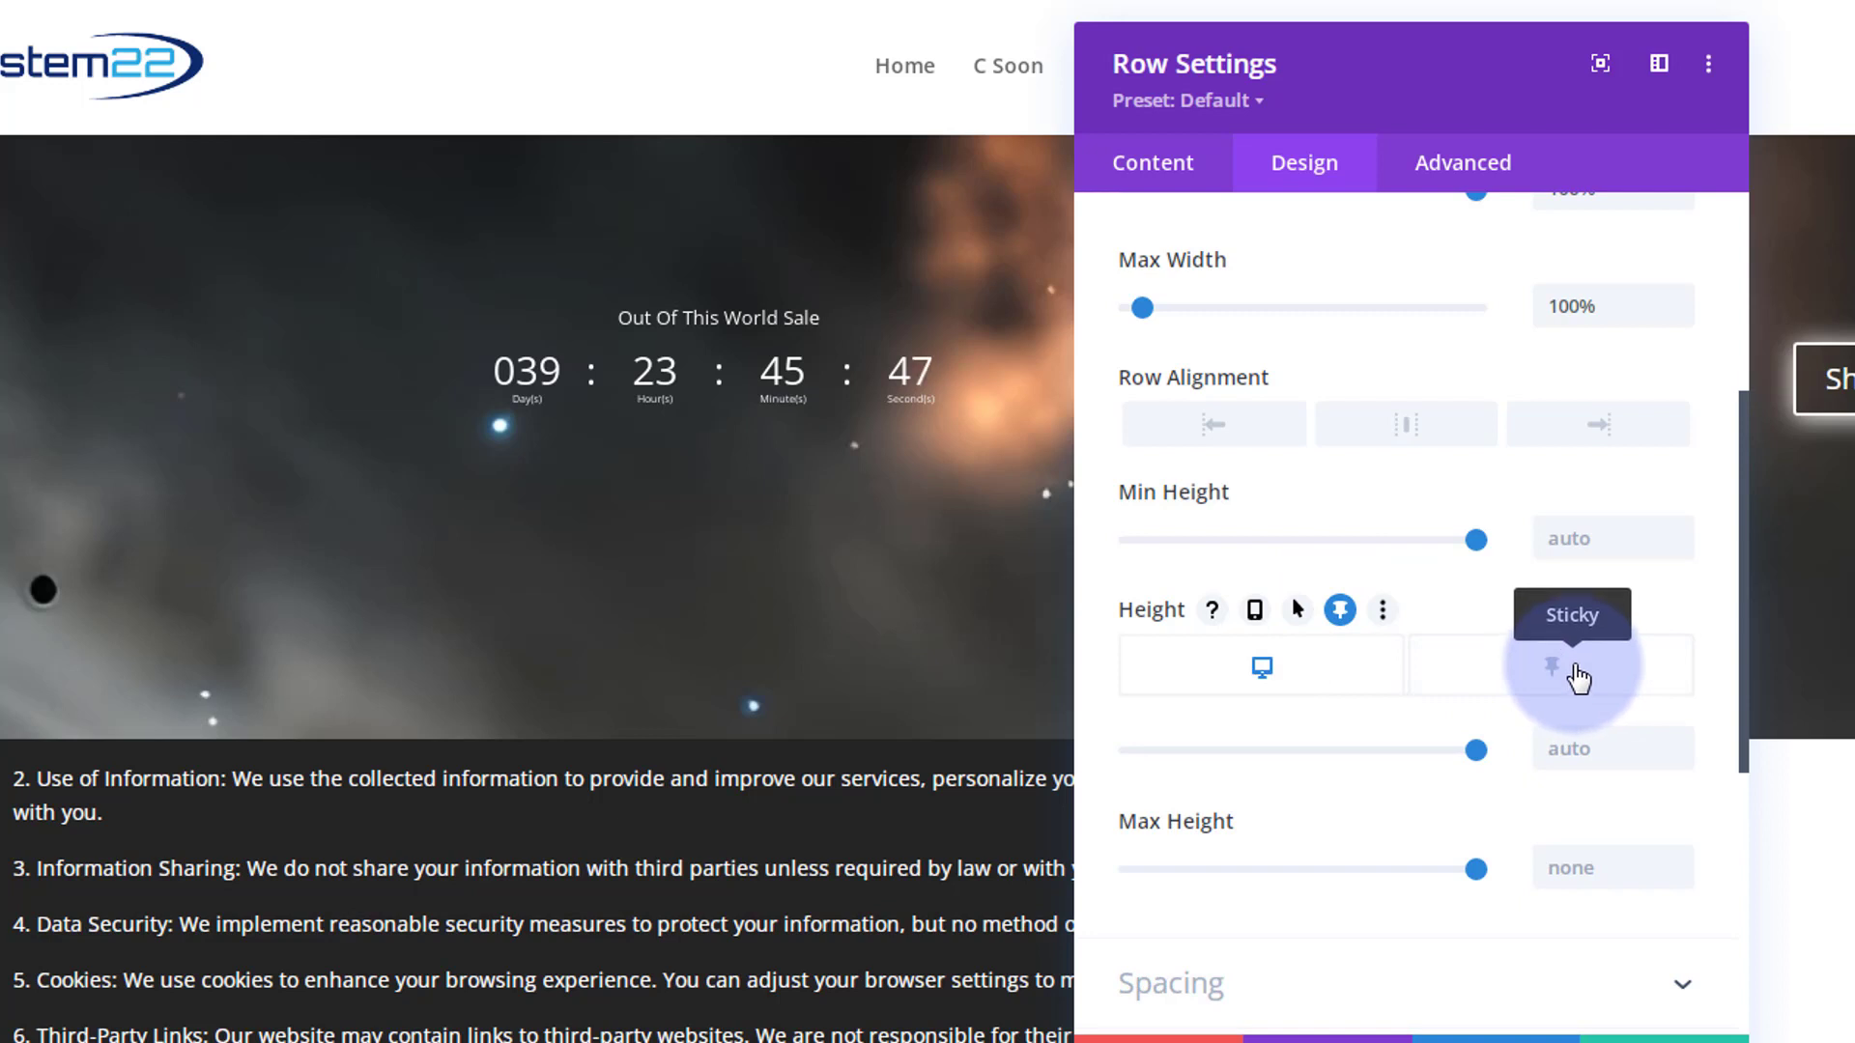
left_click(1576, 676)
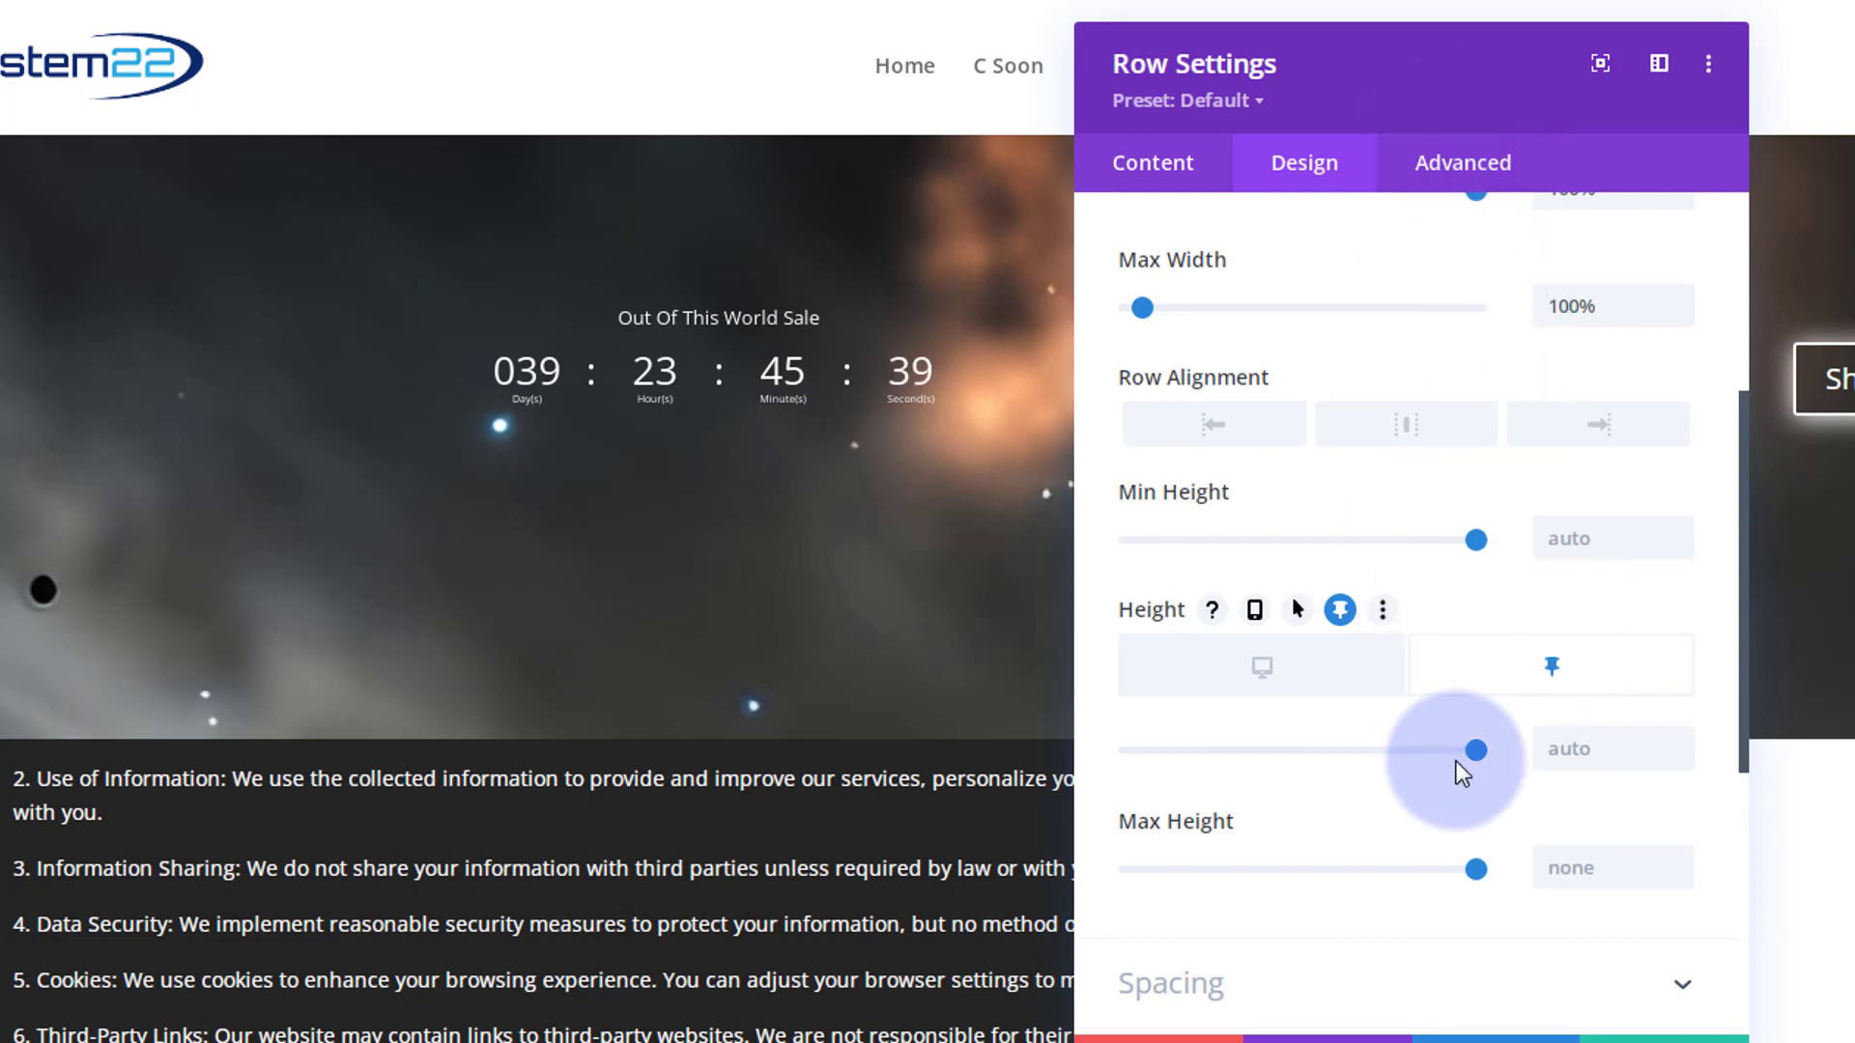
left_click_drag(1455, 761, 1175, 732)
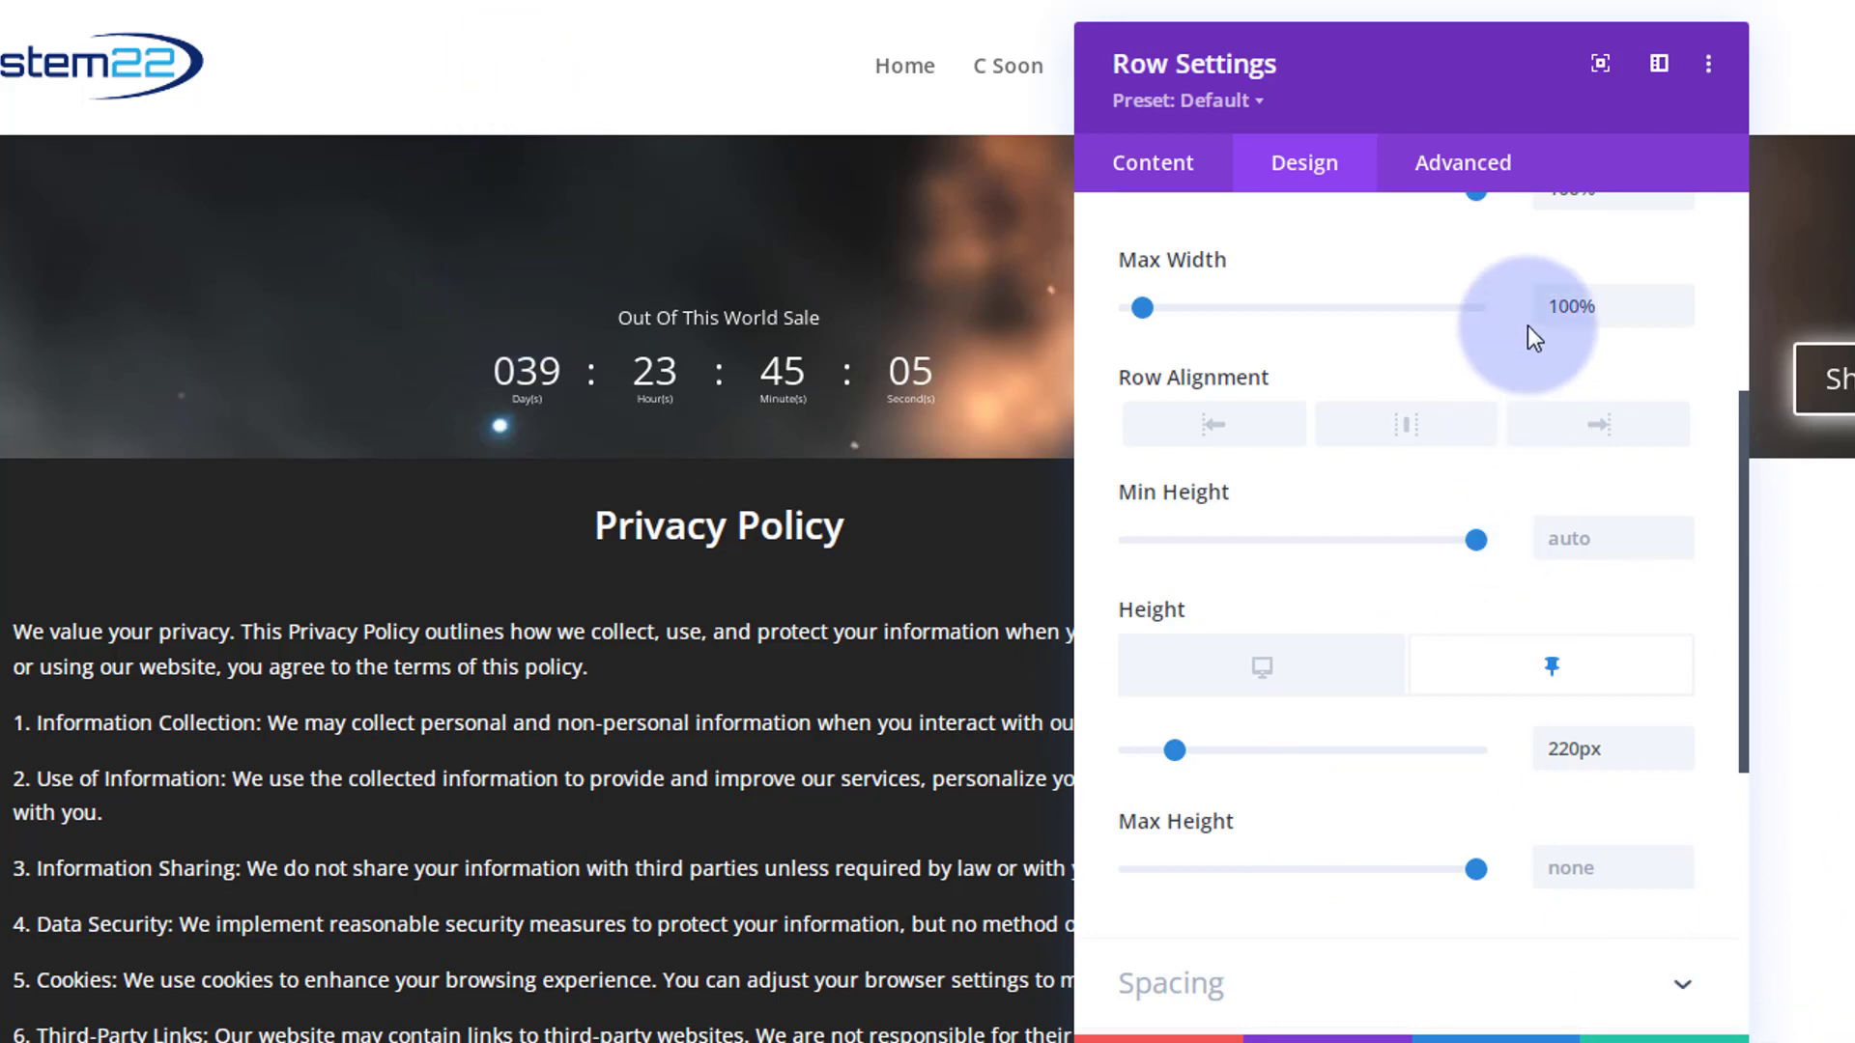
- Set the countdown row's Scroll Effects Sticky Top Offset to -100px and save the row settings
left_click(1490, 170)
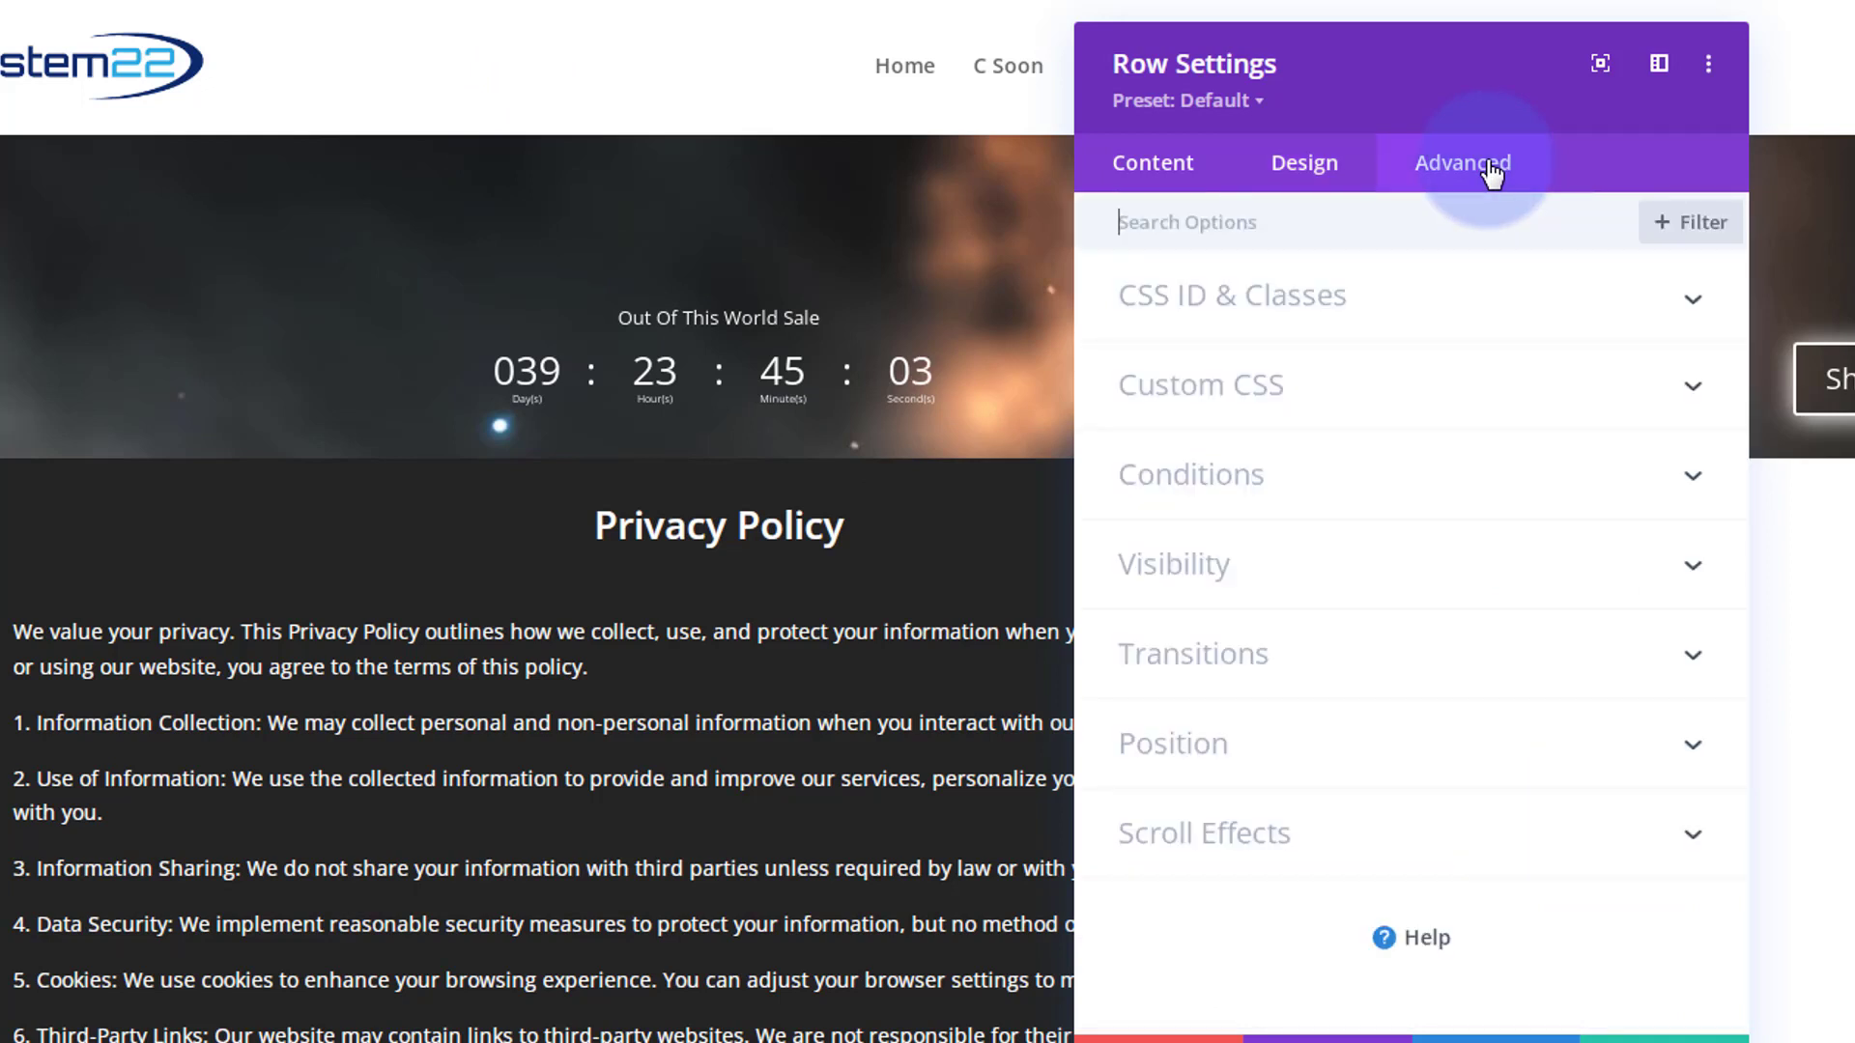
left_click(1465, 835)
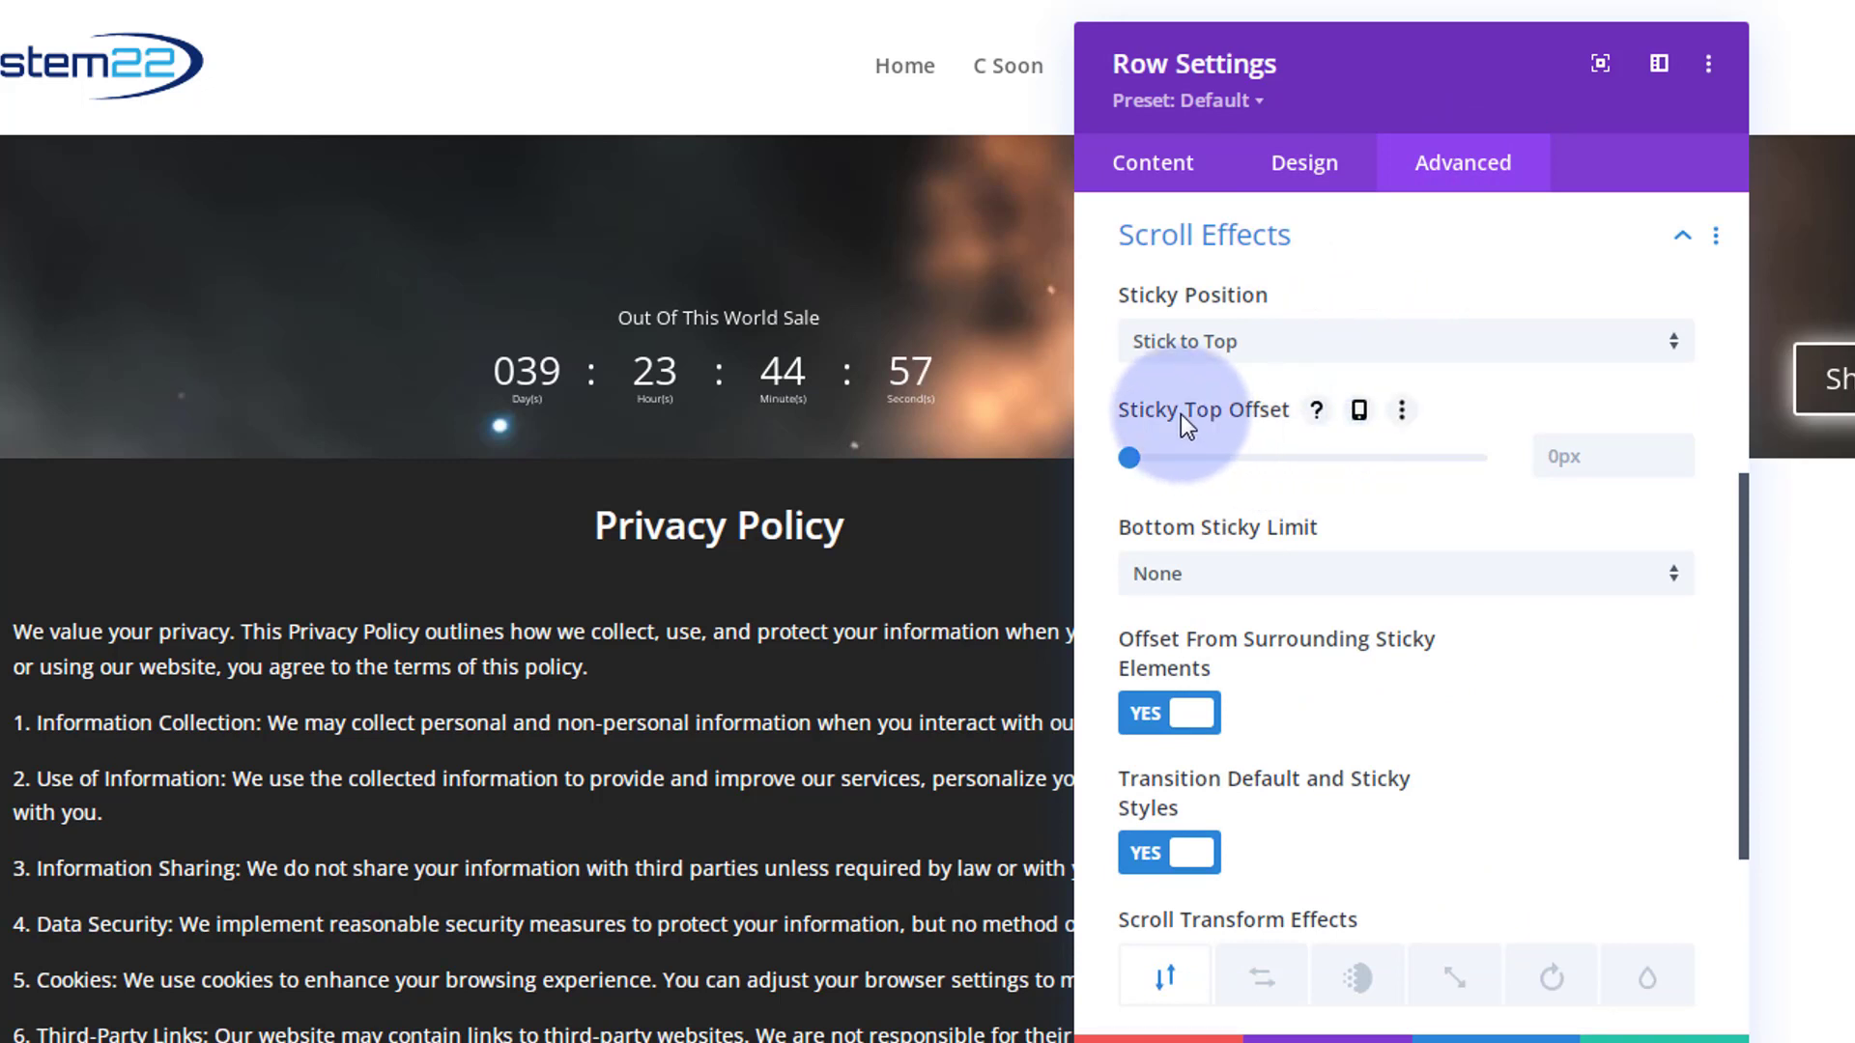
left_click(1681, 465)
left_click(1680, 466)
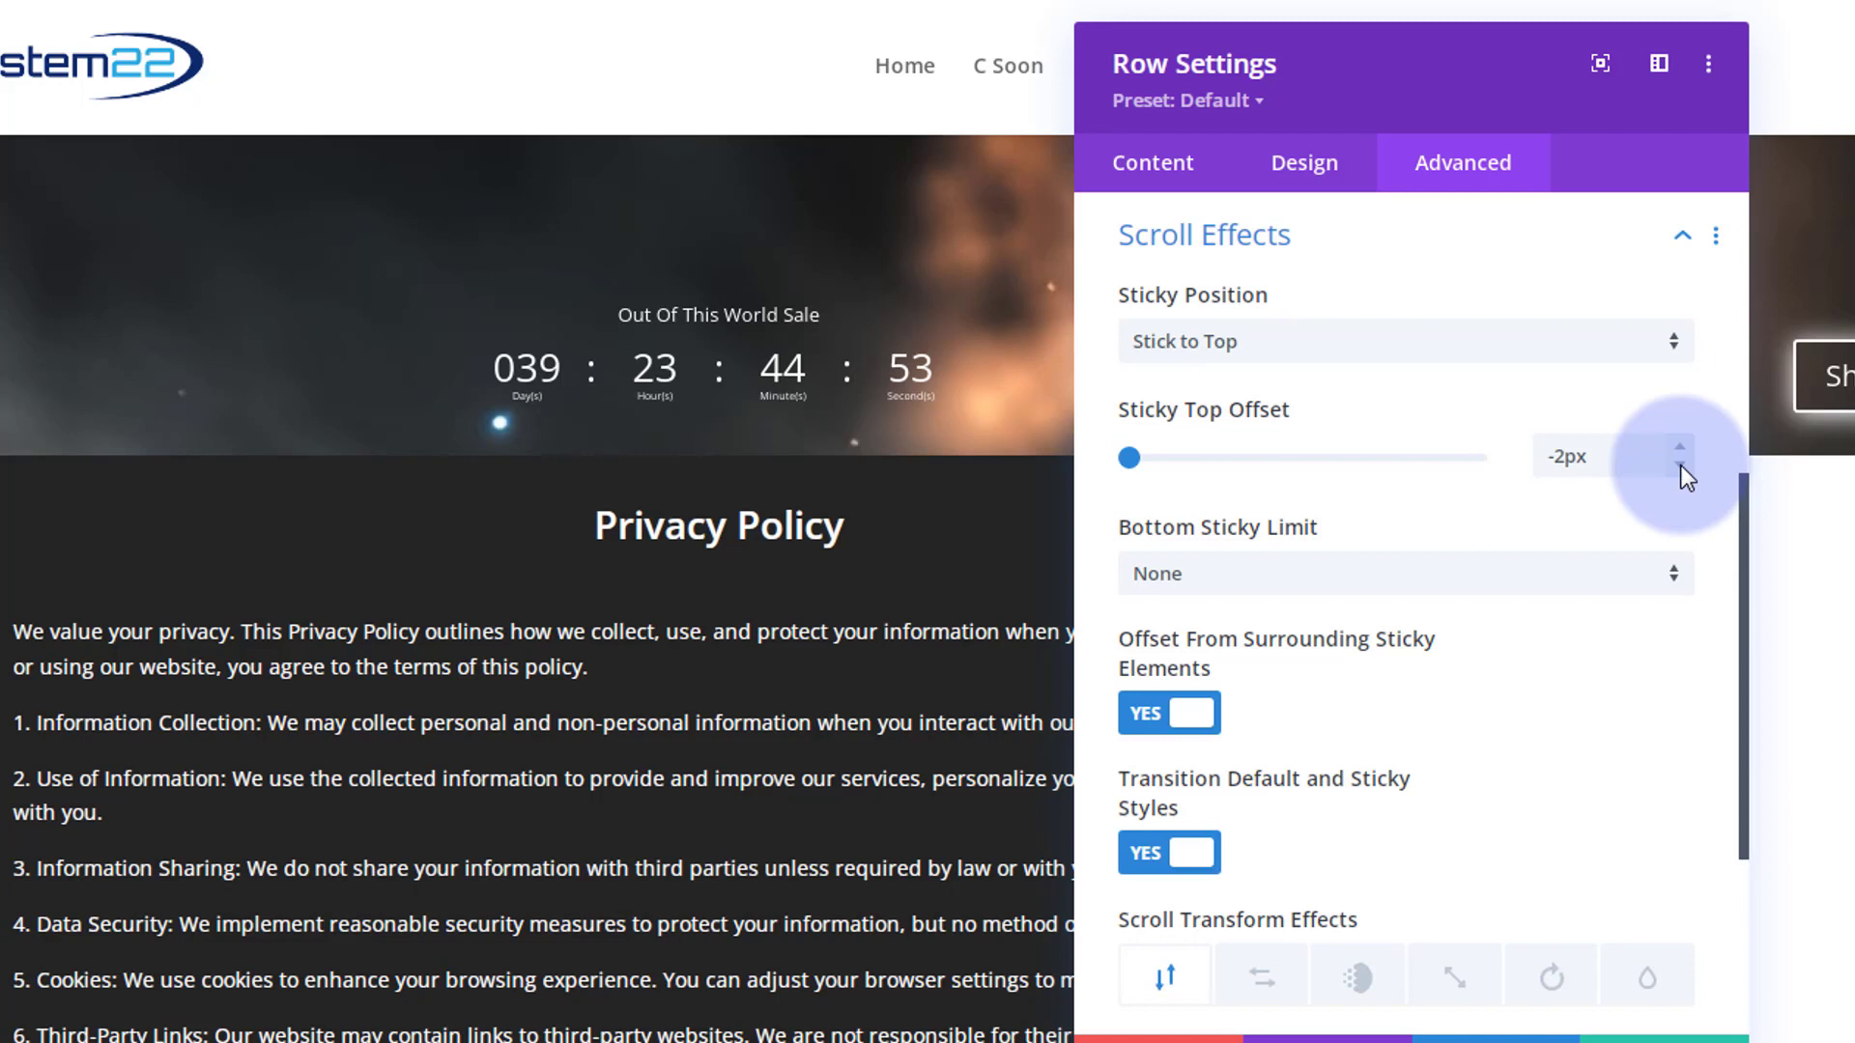
left_click_drag(1562, 458, 1571, 458)
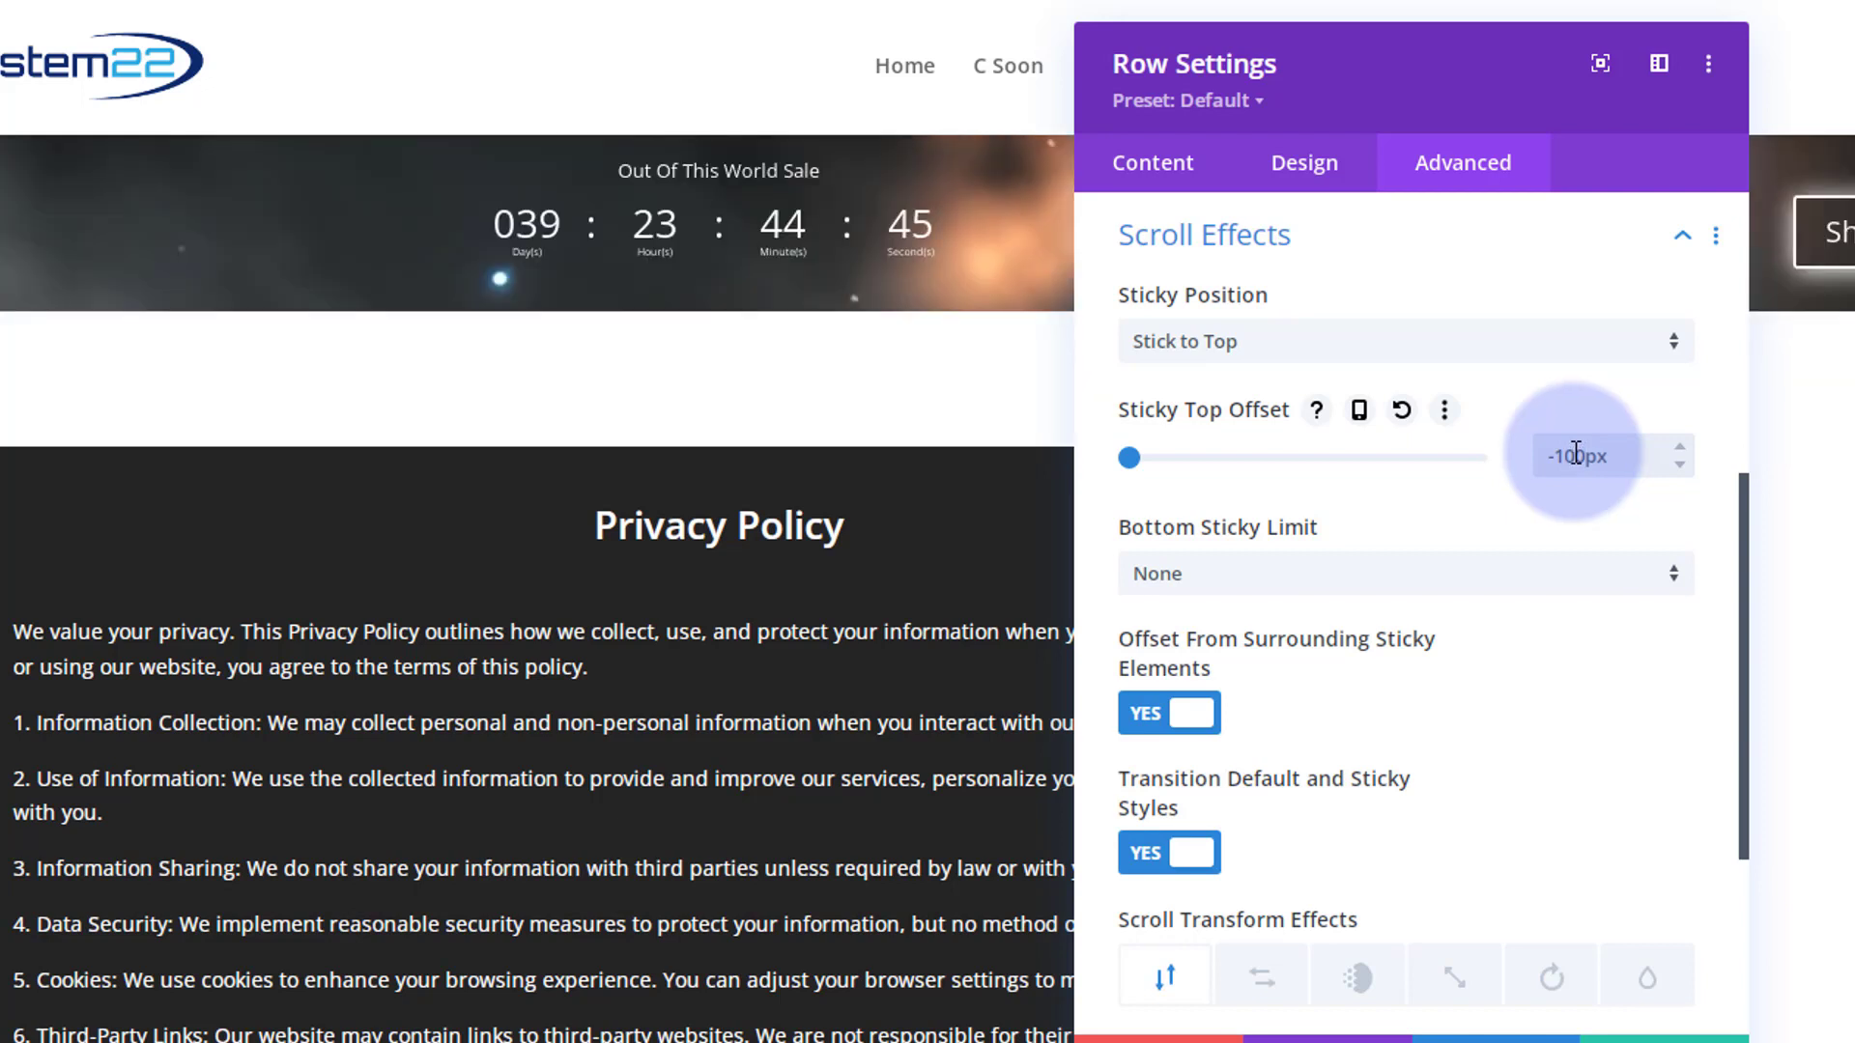
left_click(1575, 454)
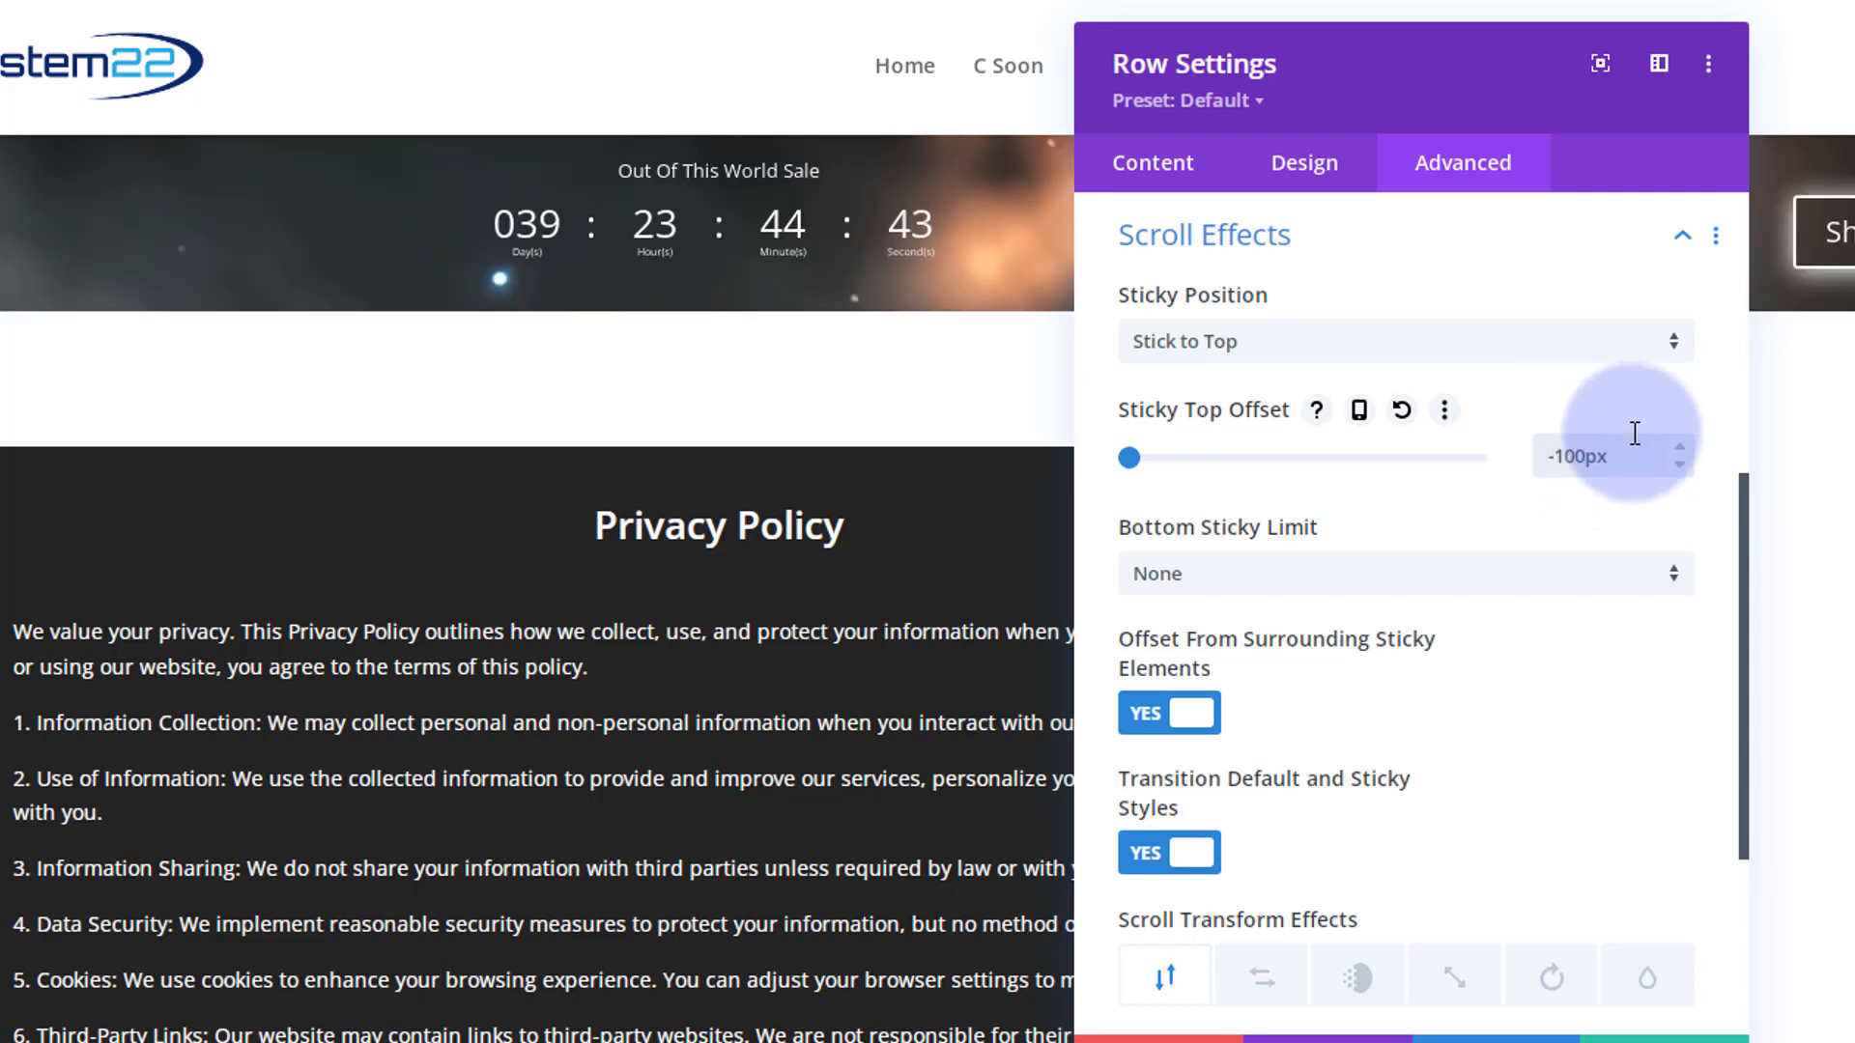
left_click_drag(1553, 65, 1206, 412)
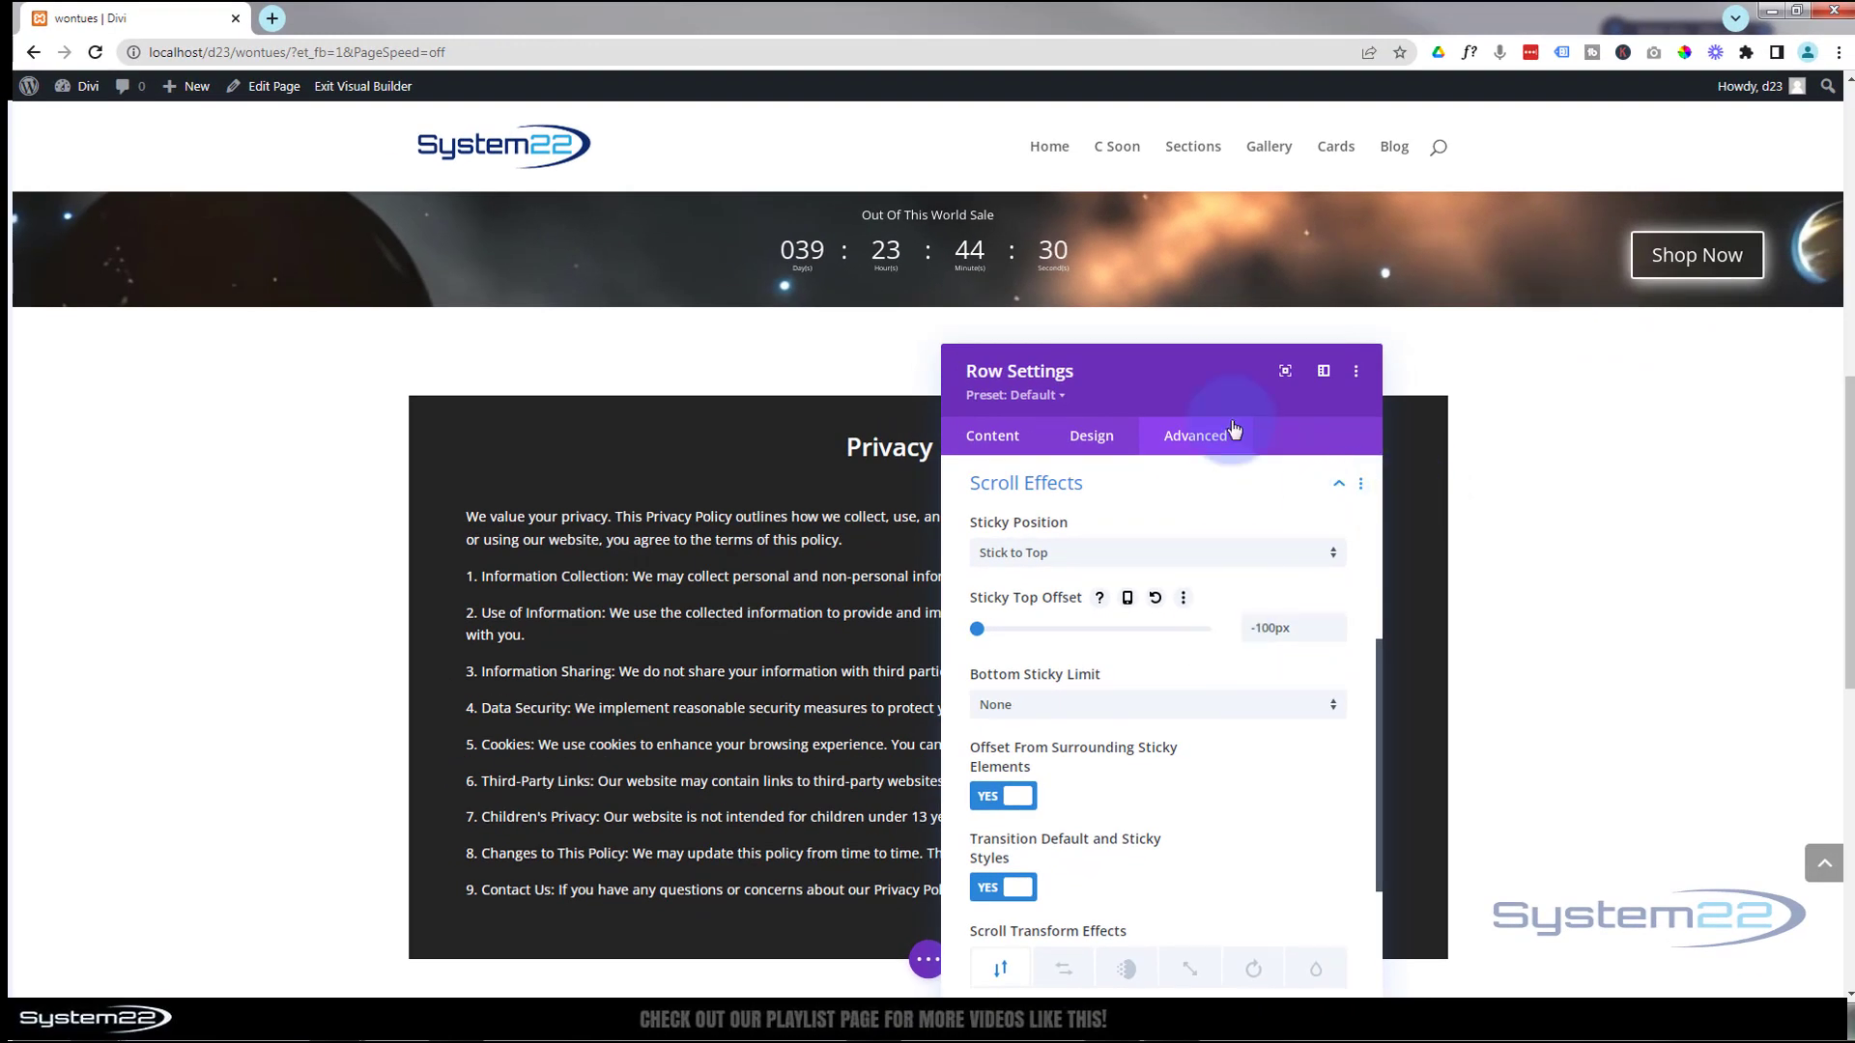
left_click_drag(1223, 388, 1175, 145)
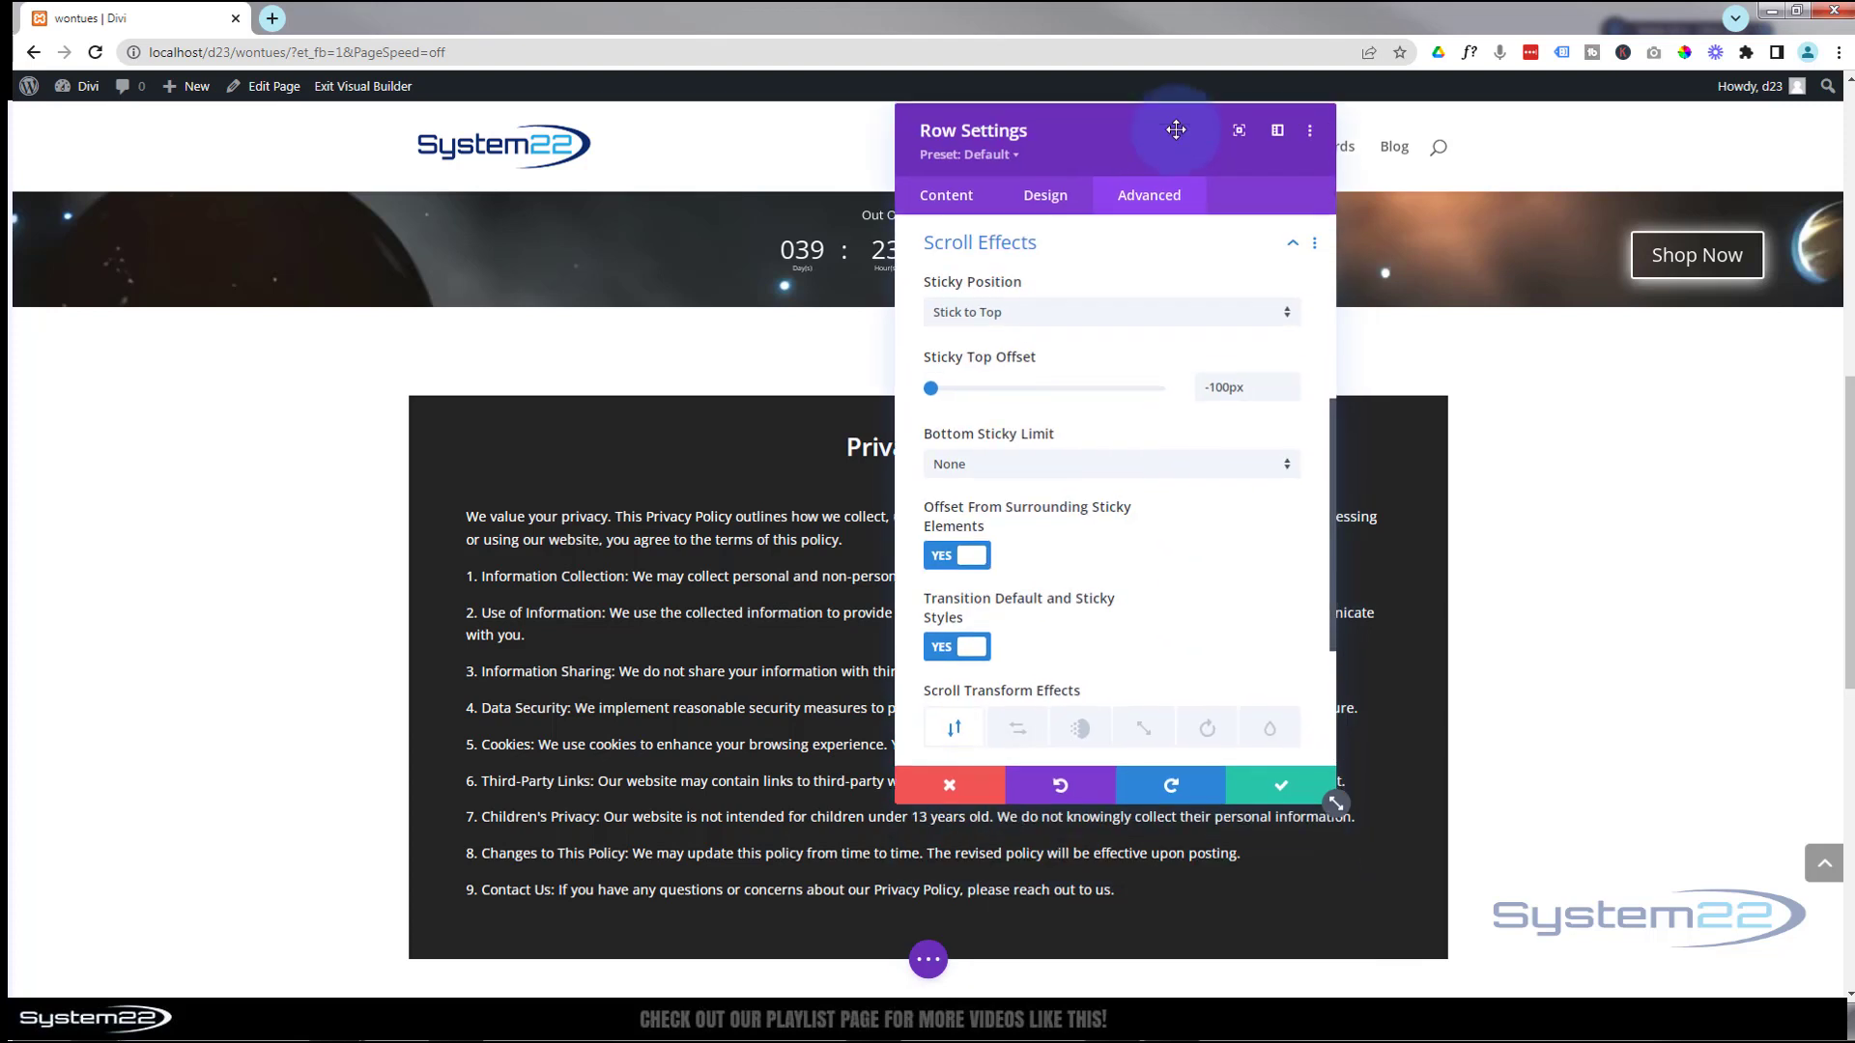
left_click(1281, 784)
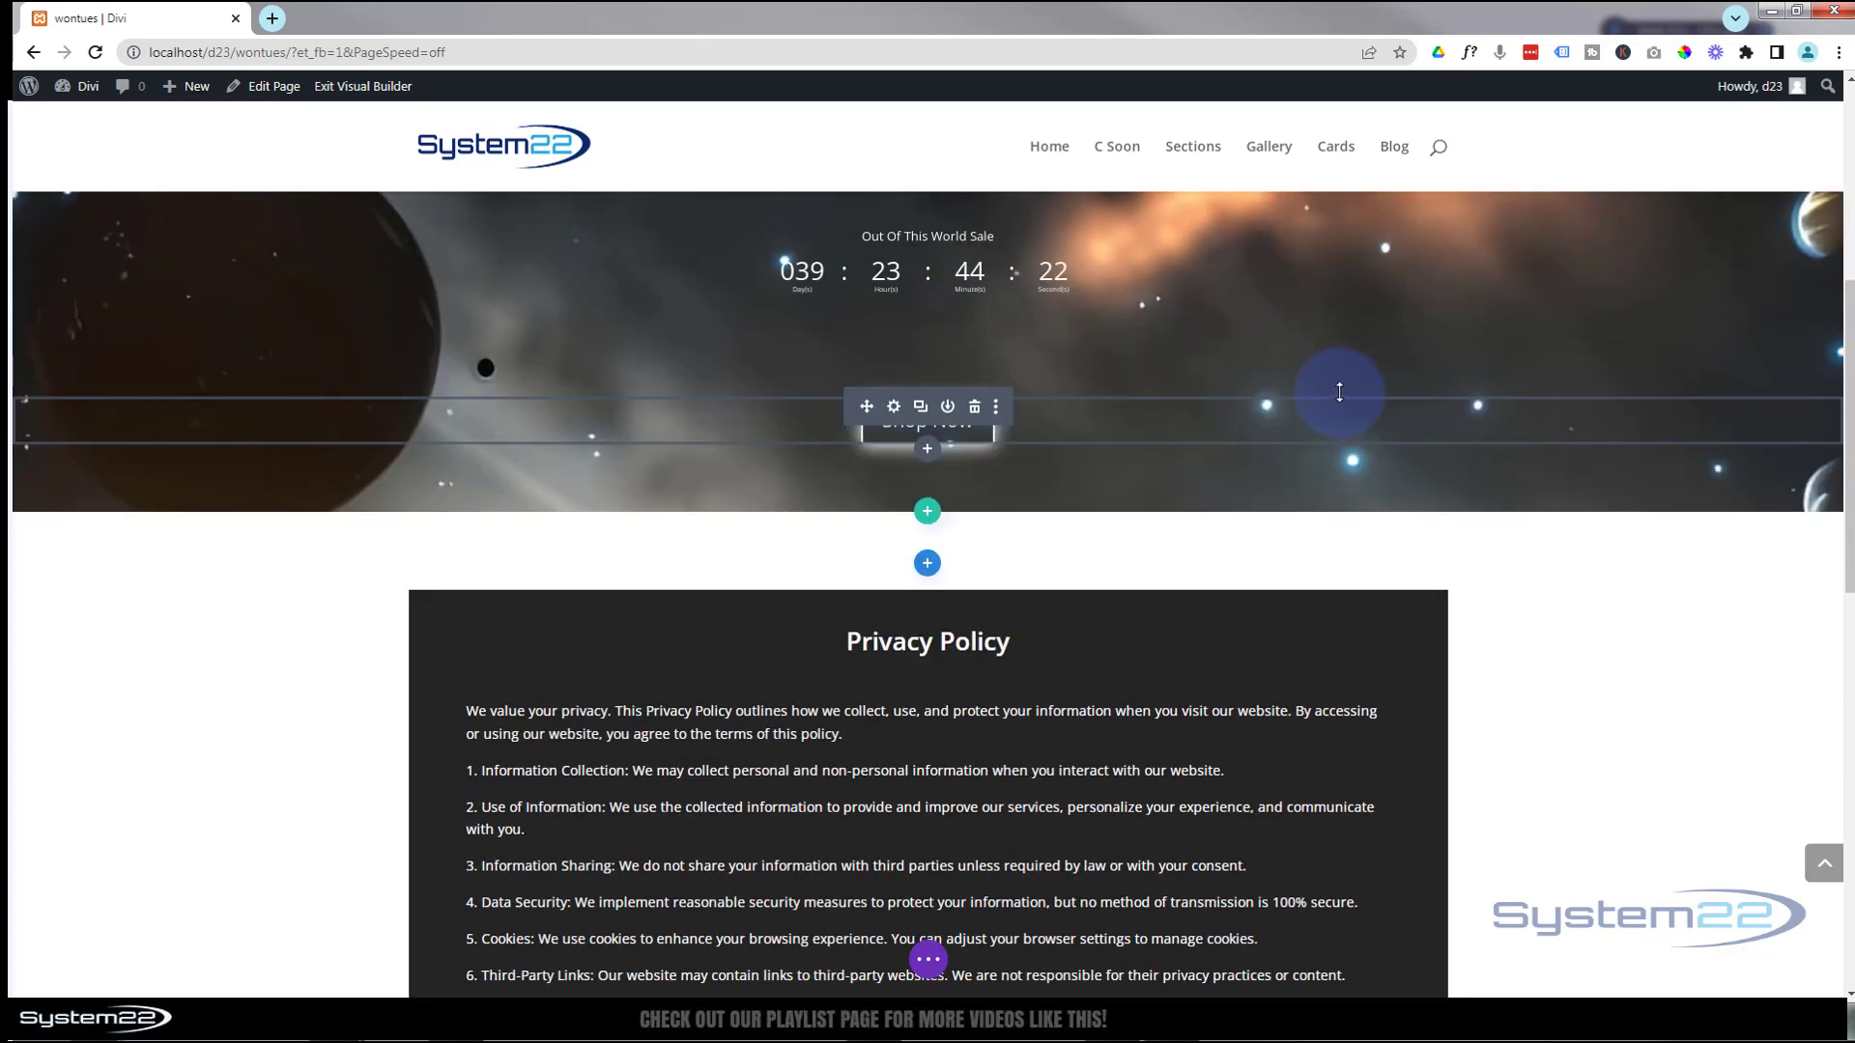
- Open the Button Settings for the Shop Now module in the sale section
left_click_drag(1339, 392, 1333, 385)
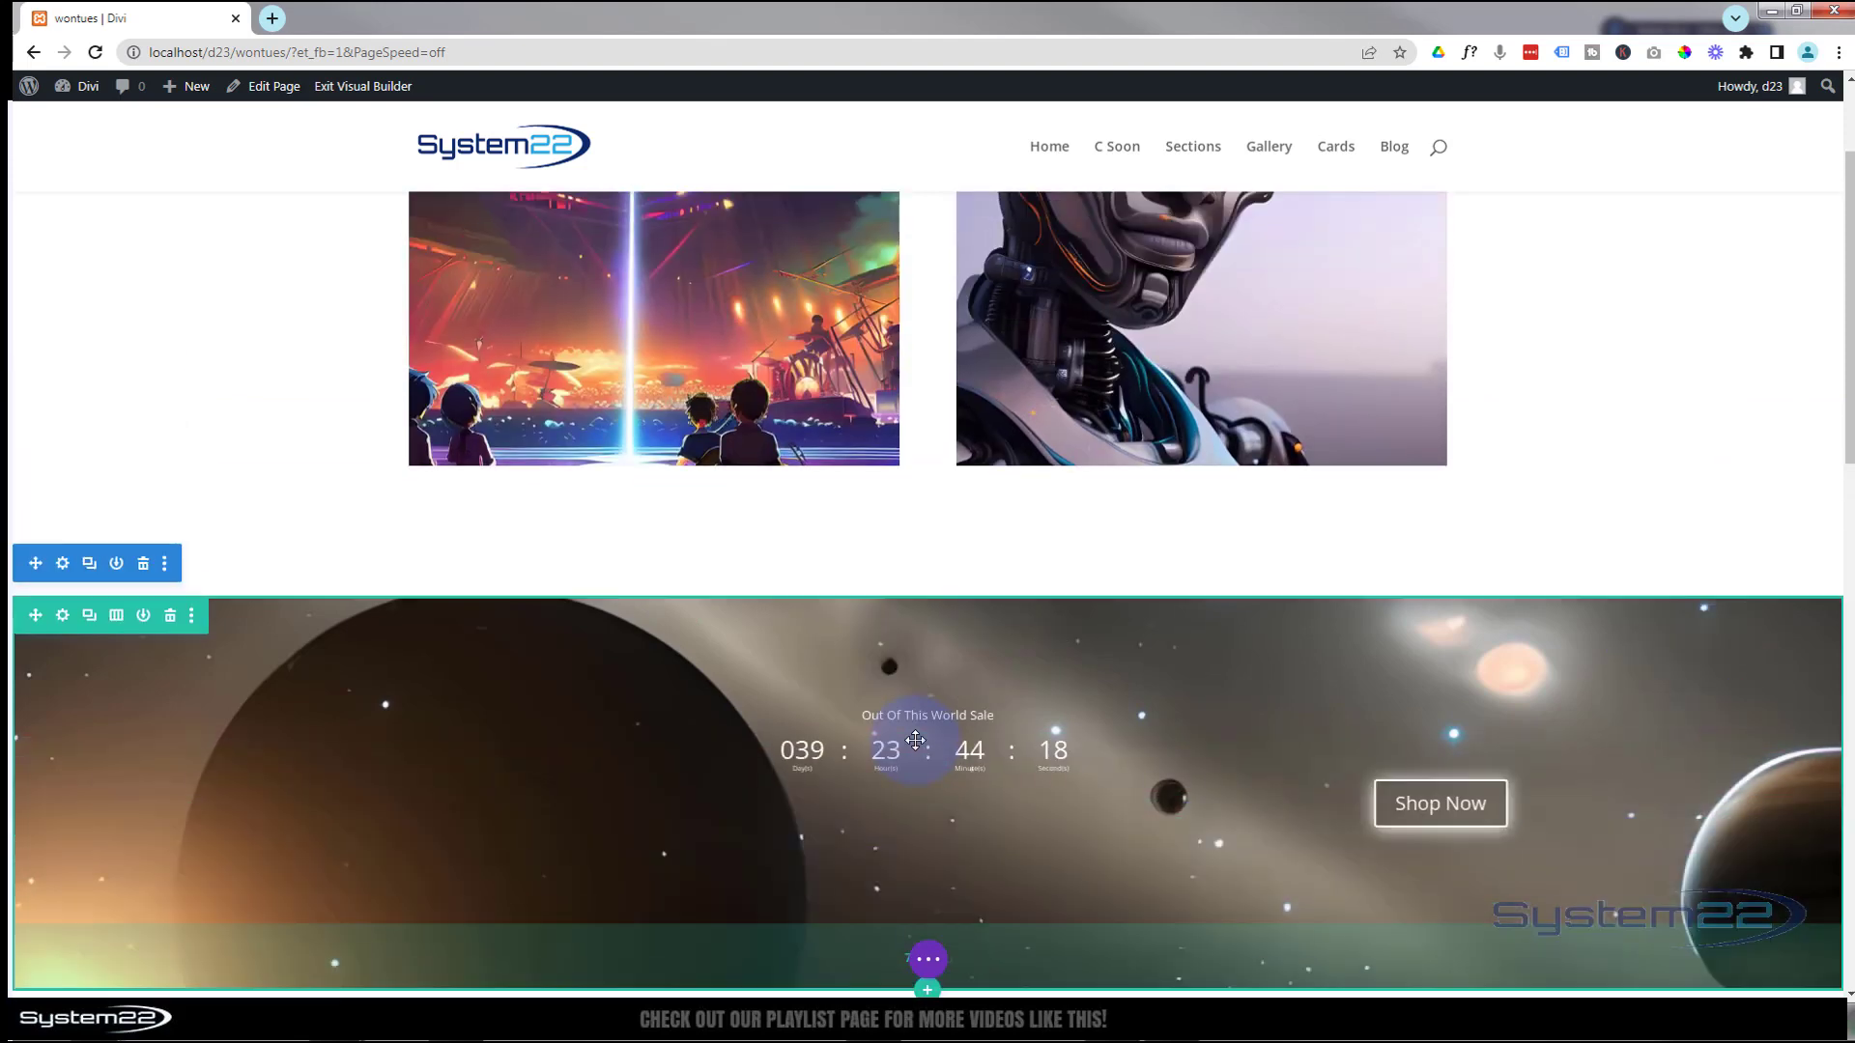
left_click(893, 890)
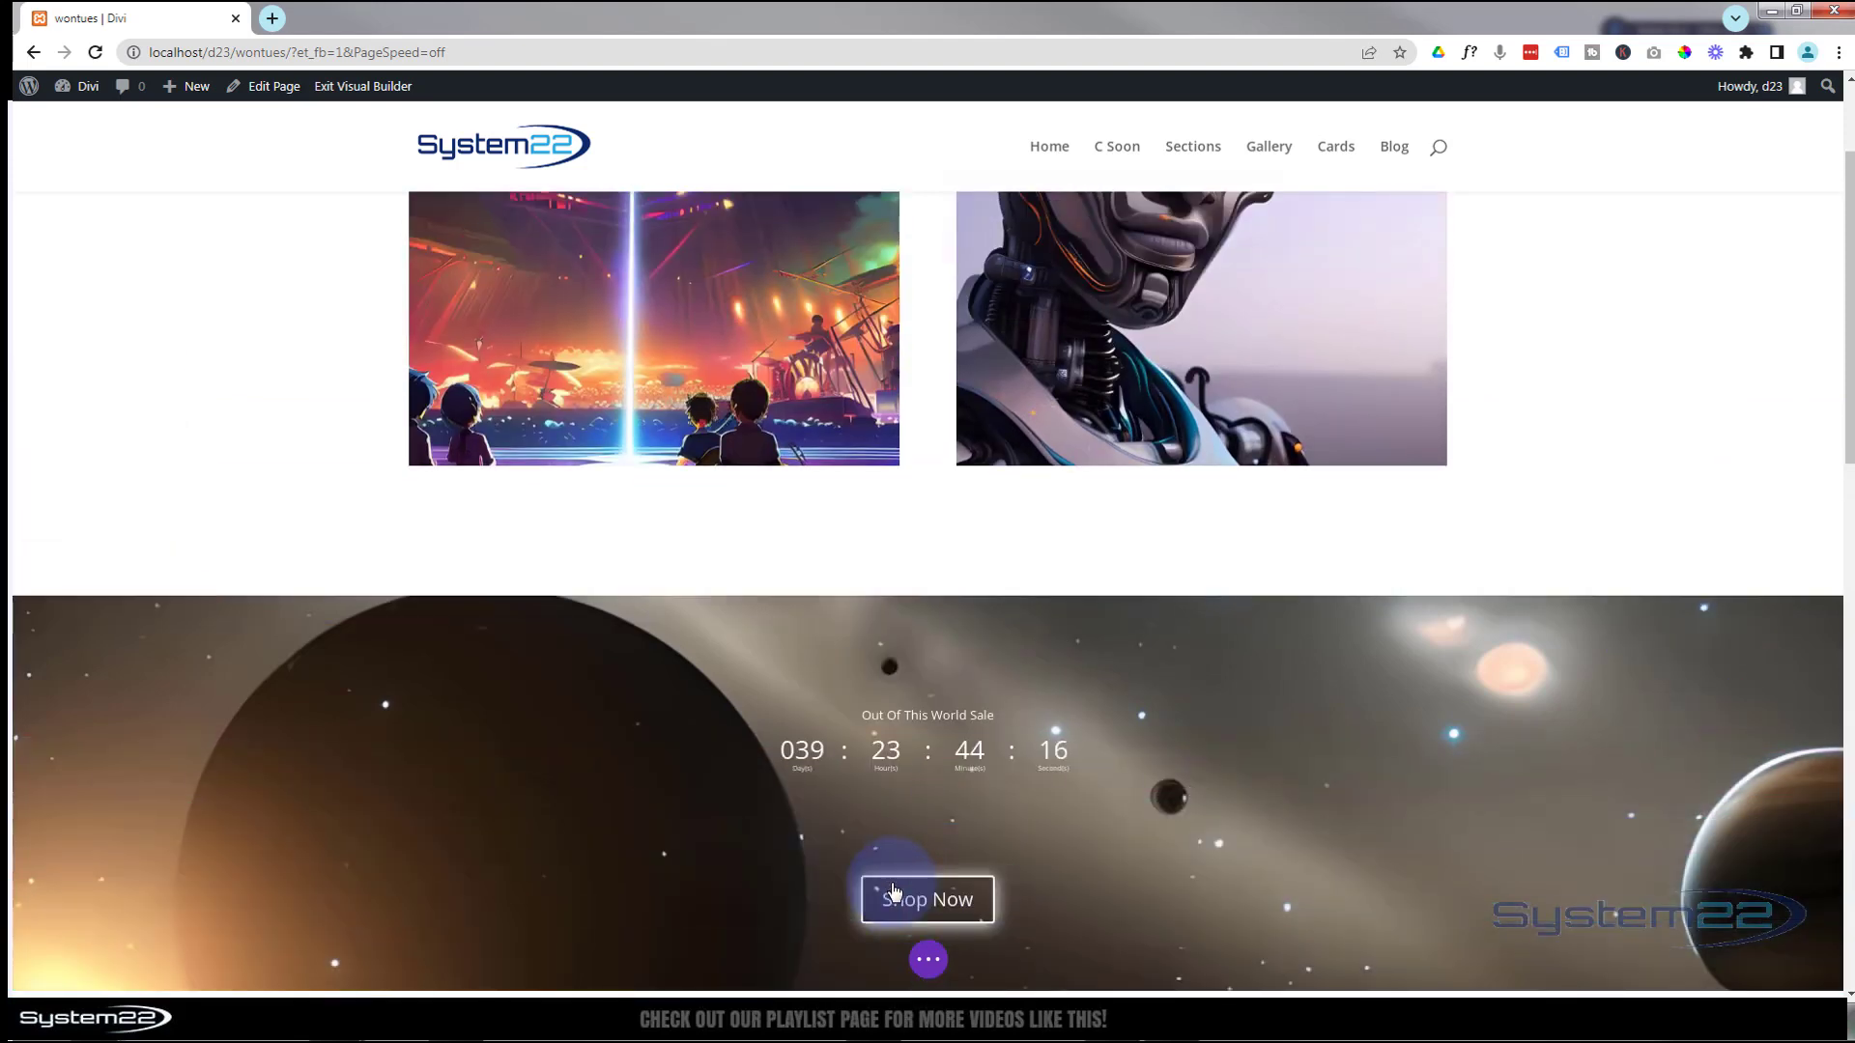
scroll(1556, 351, "down", 5)
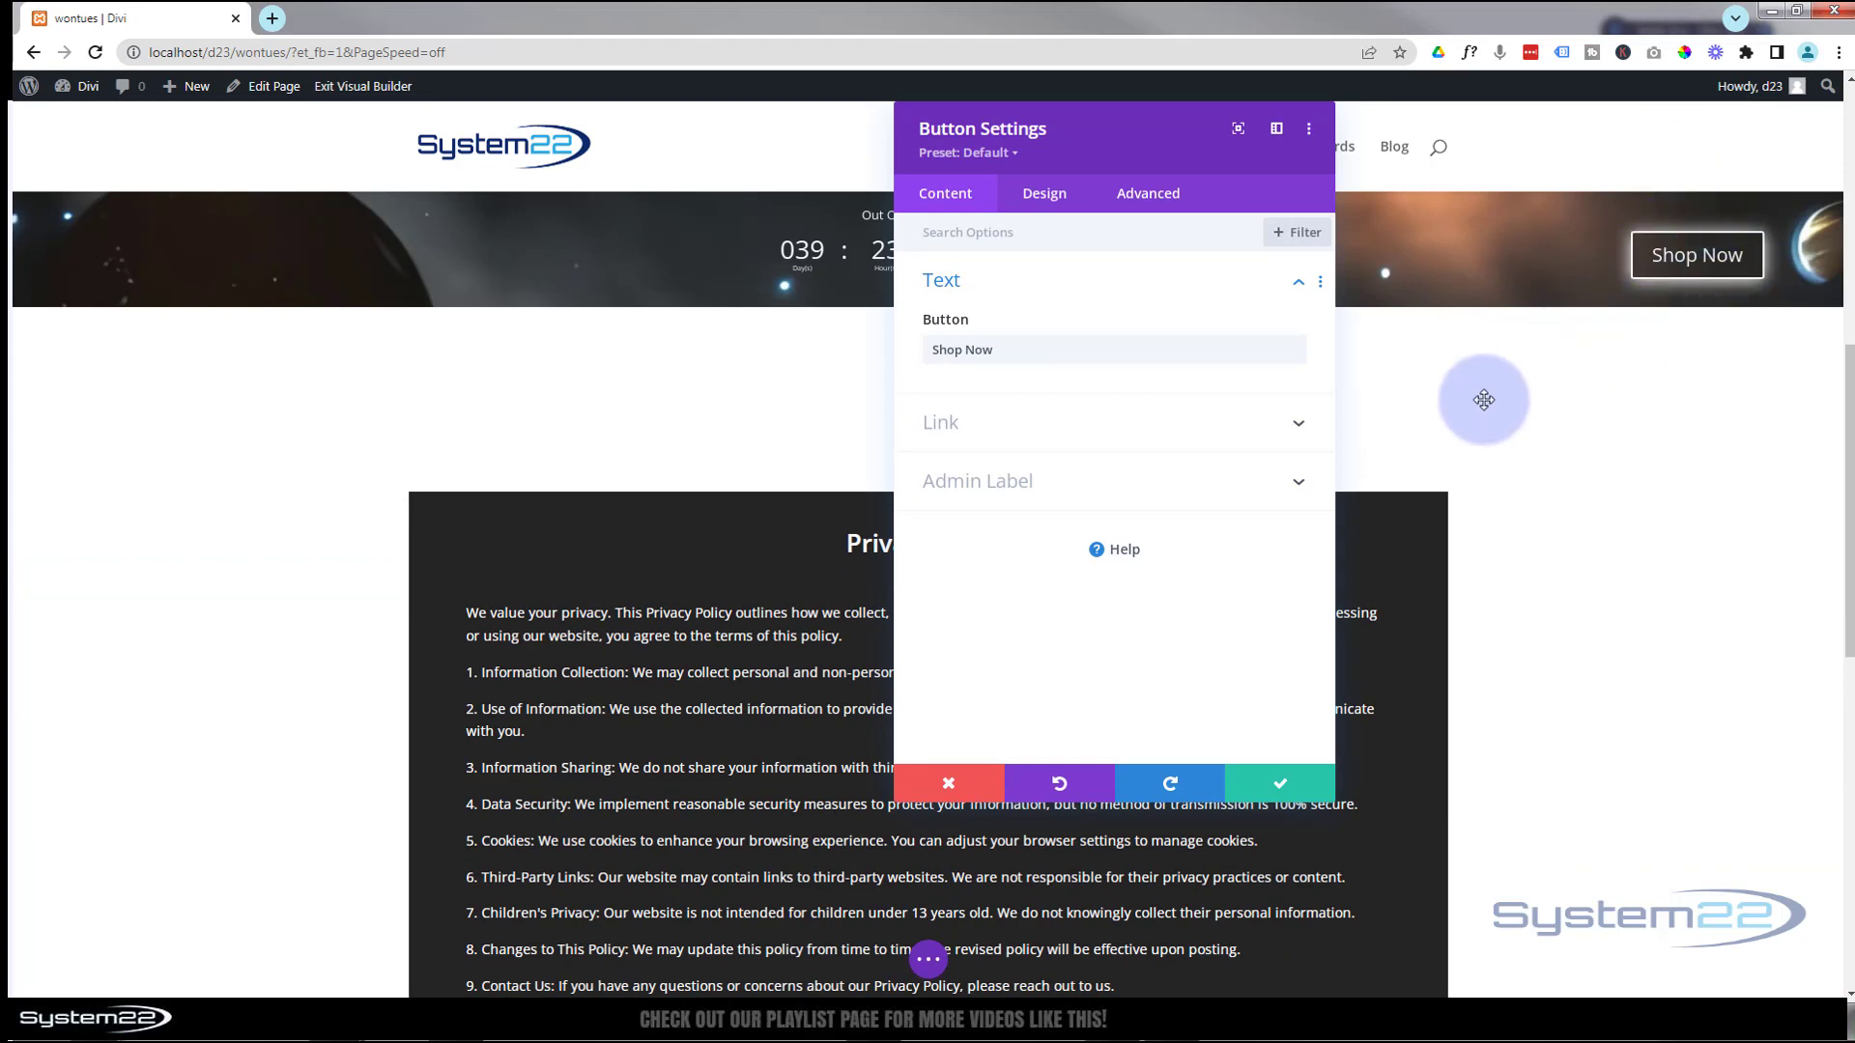
- Set the Shop Now button's Vertical Motion ending offset to -1.6 and save the button settings
left_click(1159, 201)
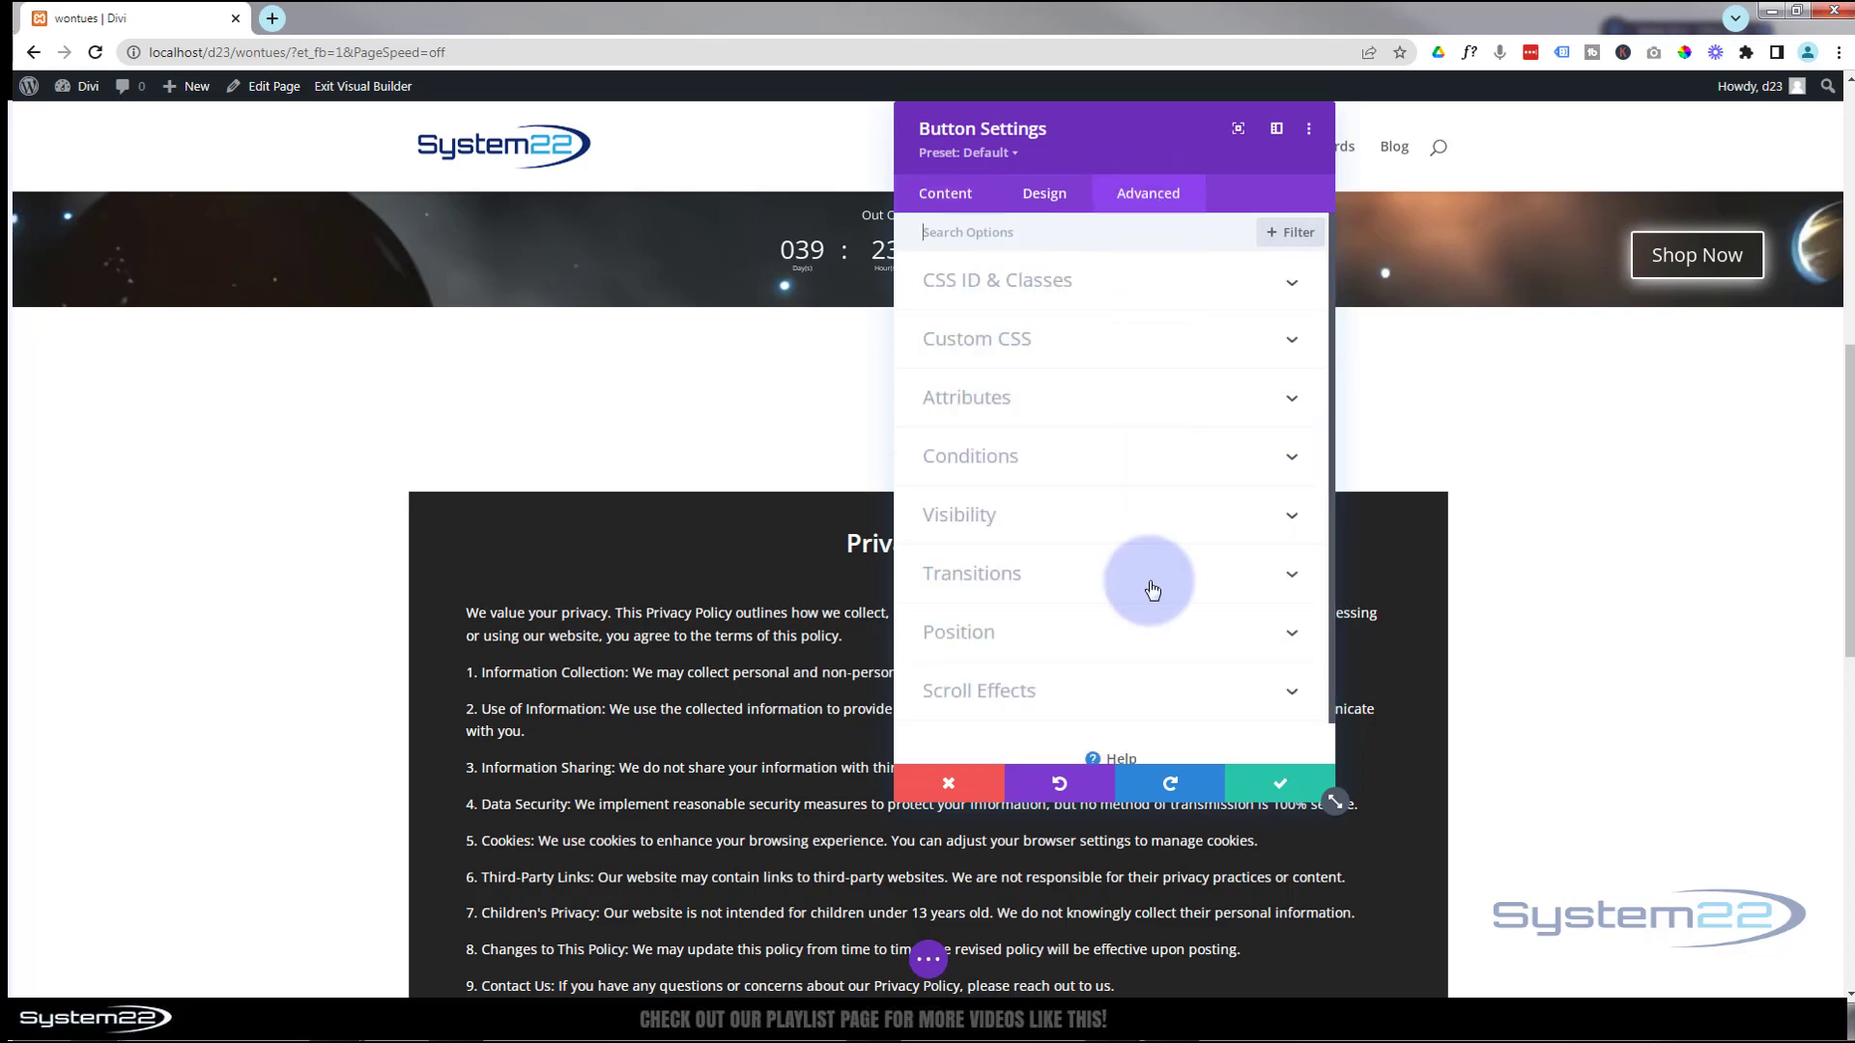
left_click(1132, 689)
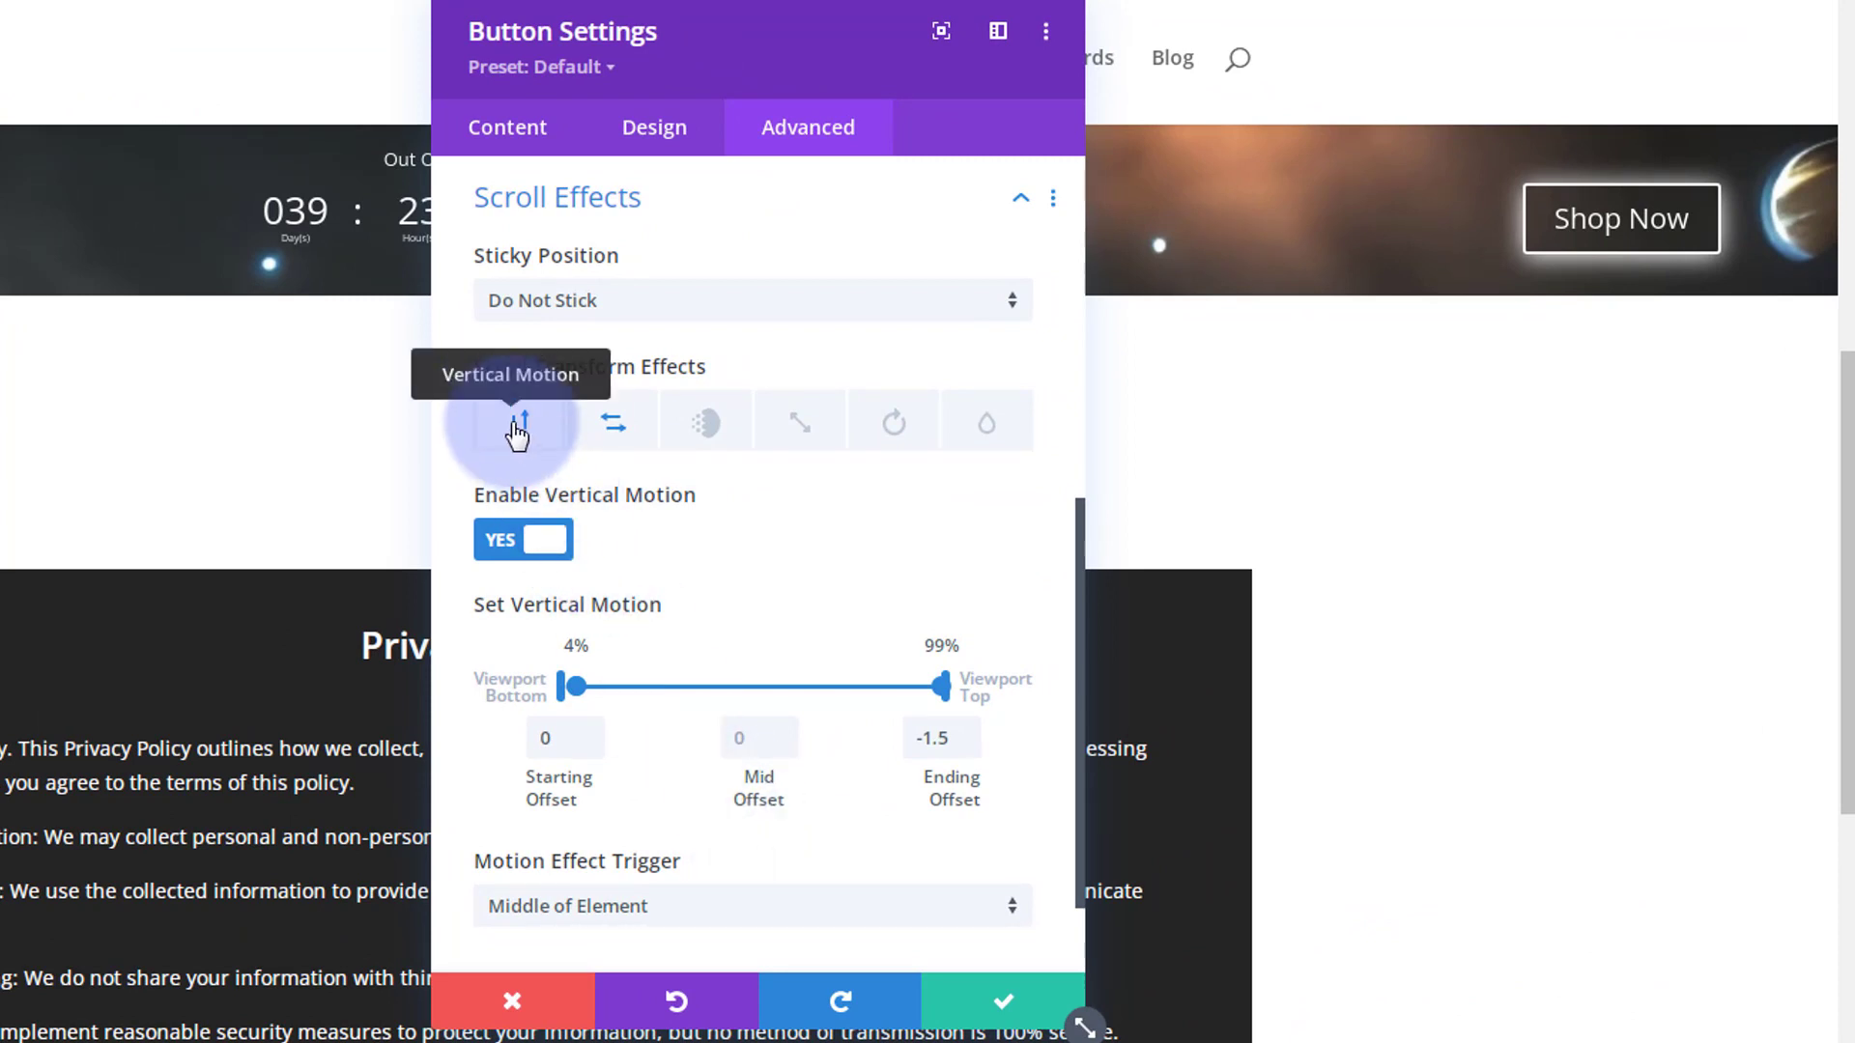
left_click(964, 728)
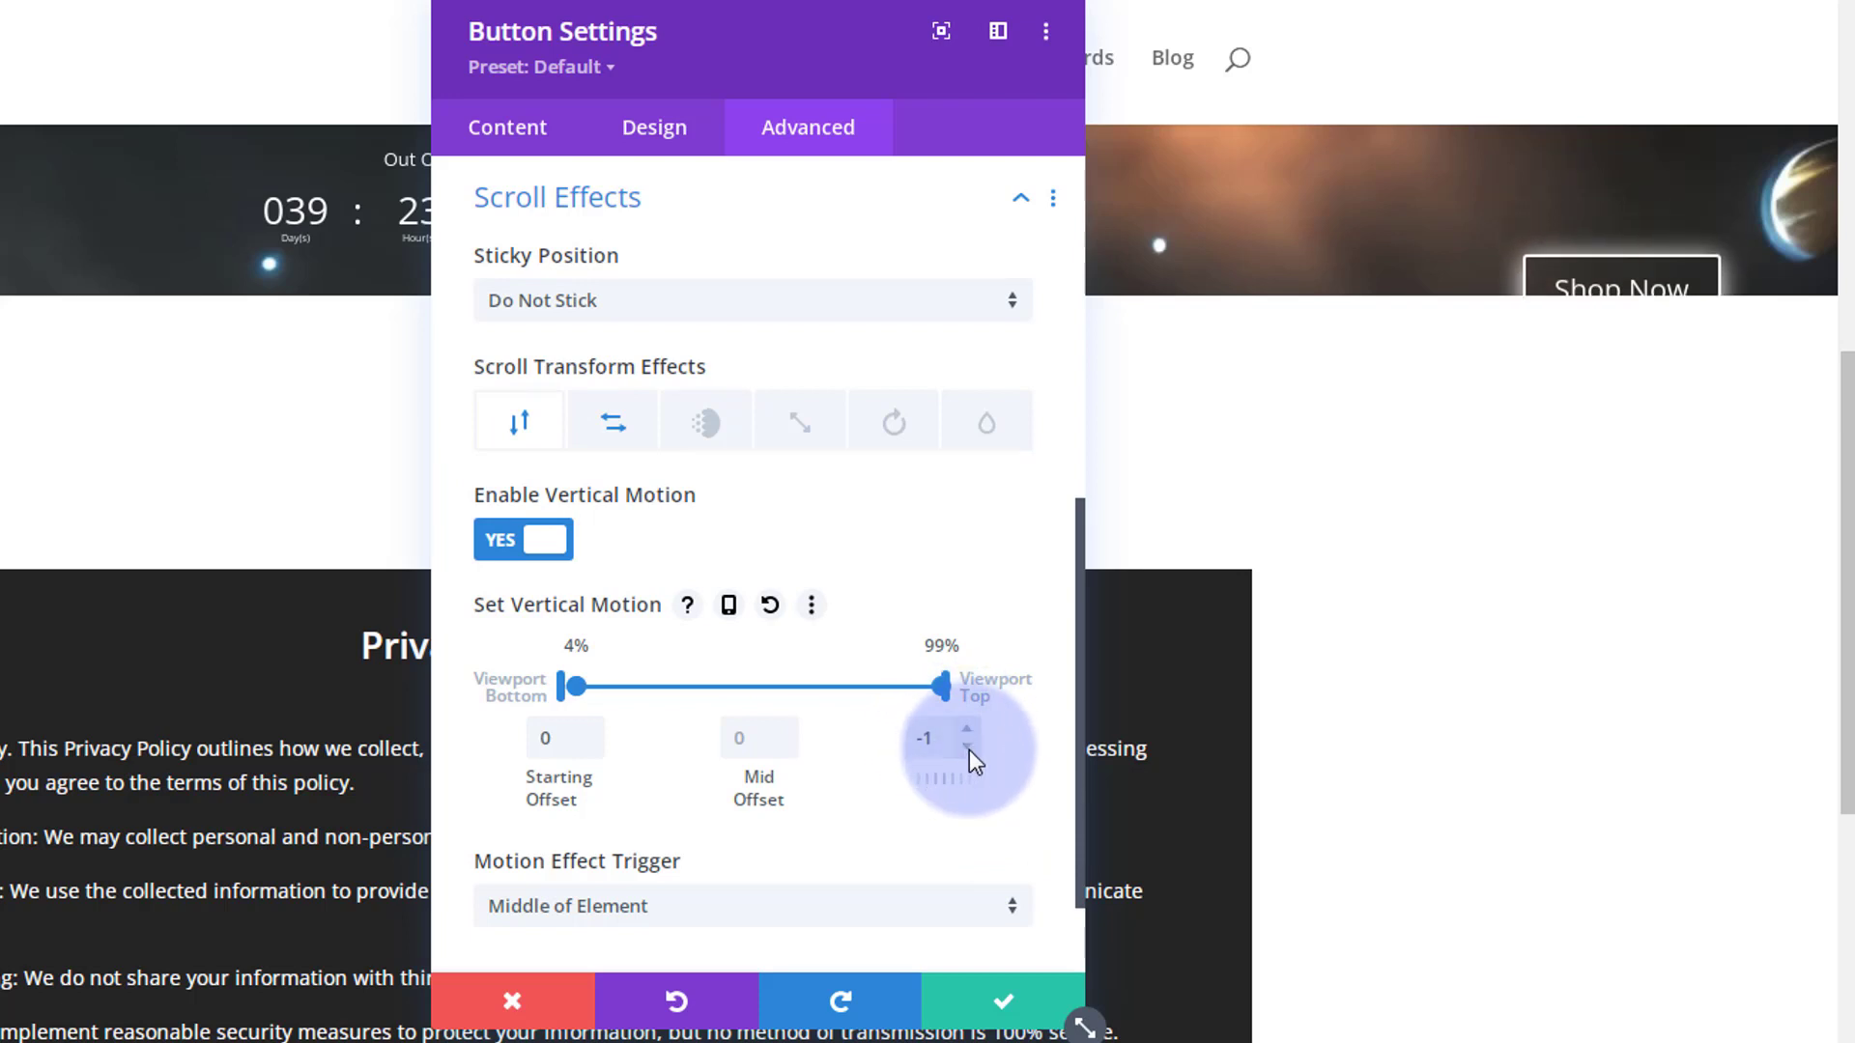
left_click(970, 746)
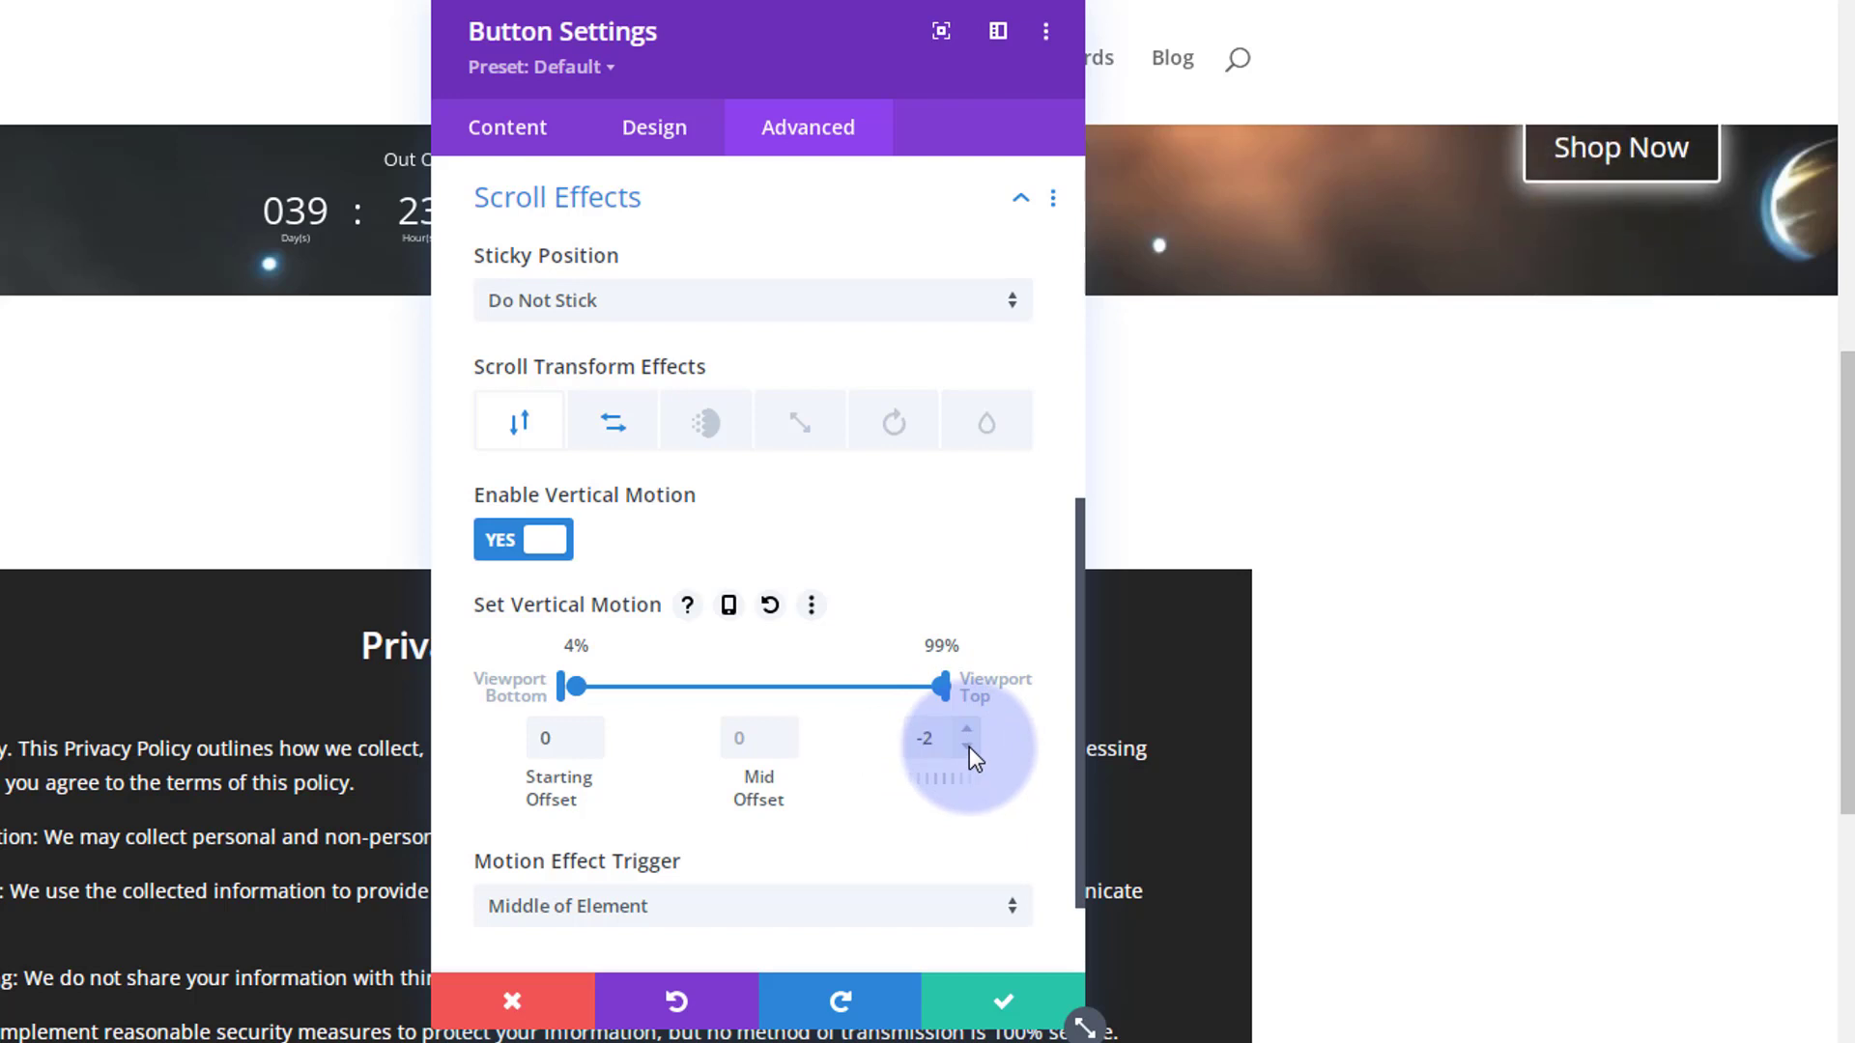
left_click(968, 725)
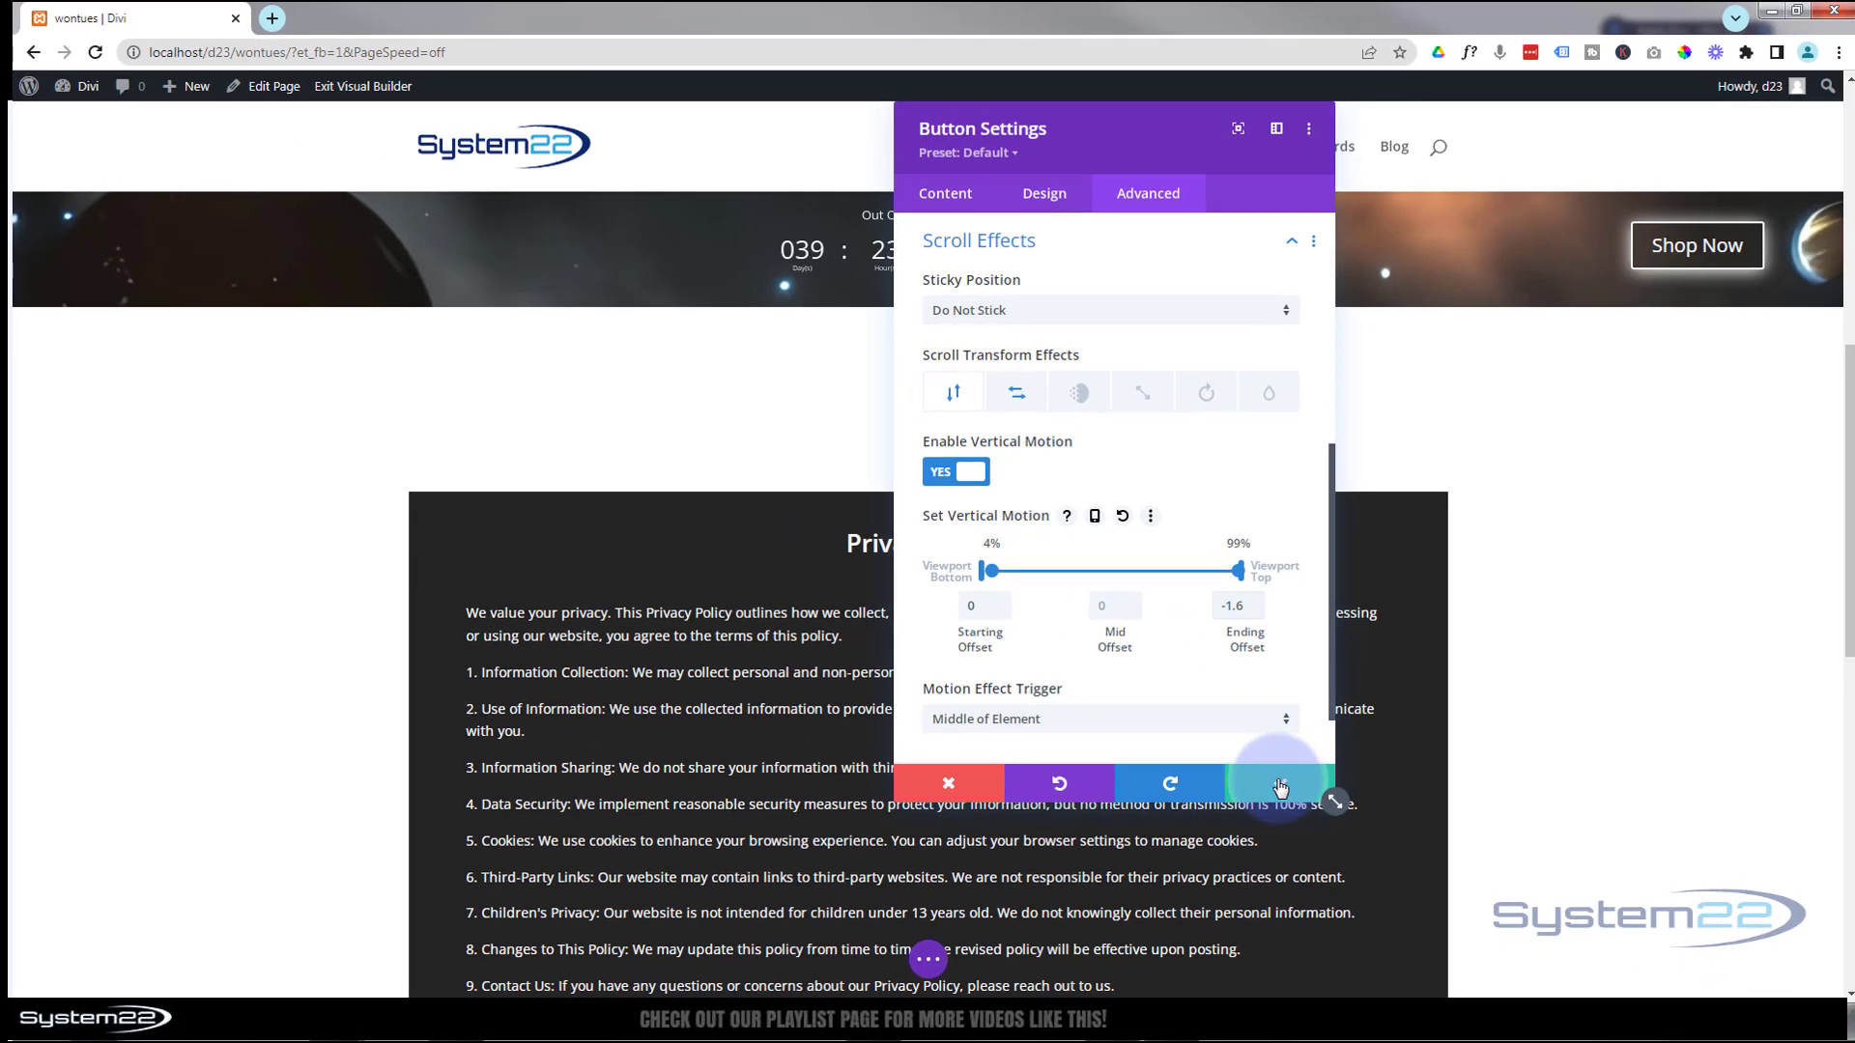
left_click(1279, 788)
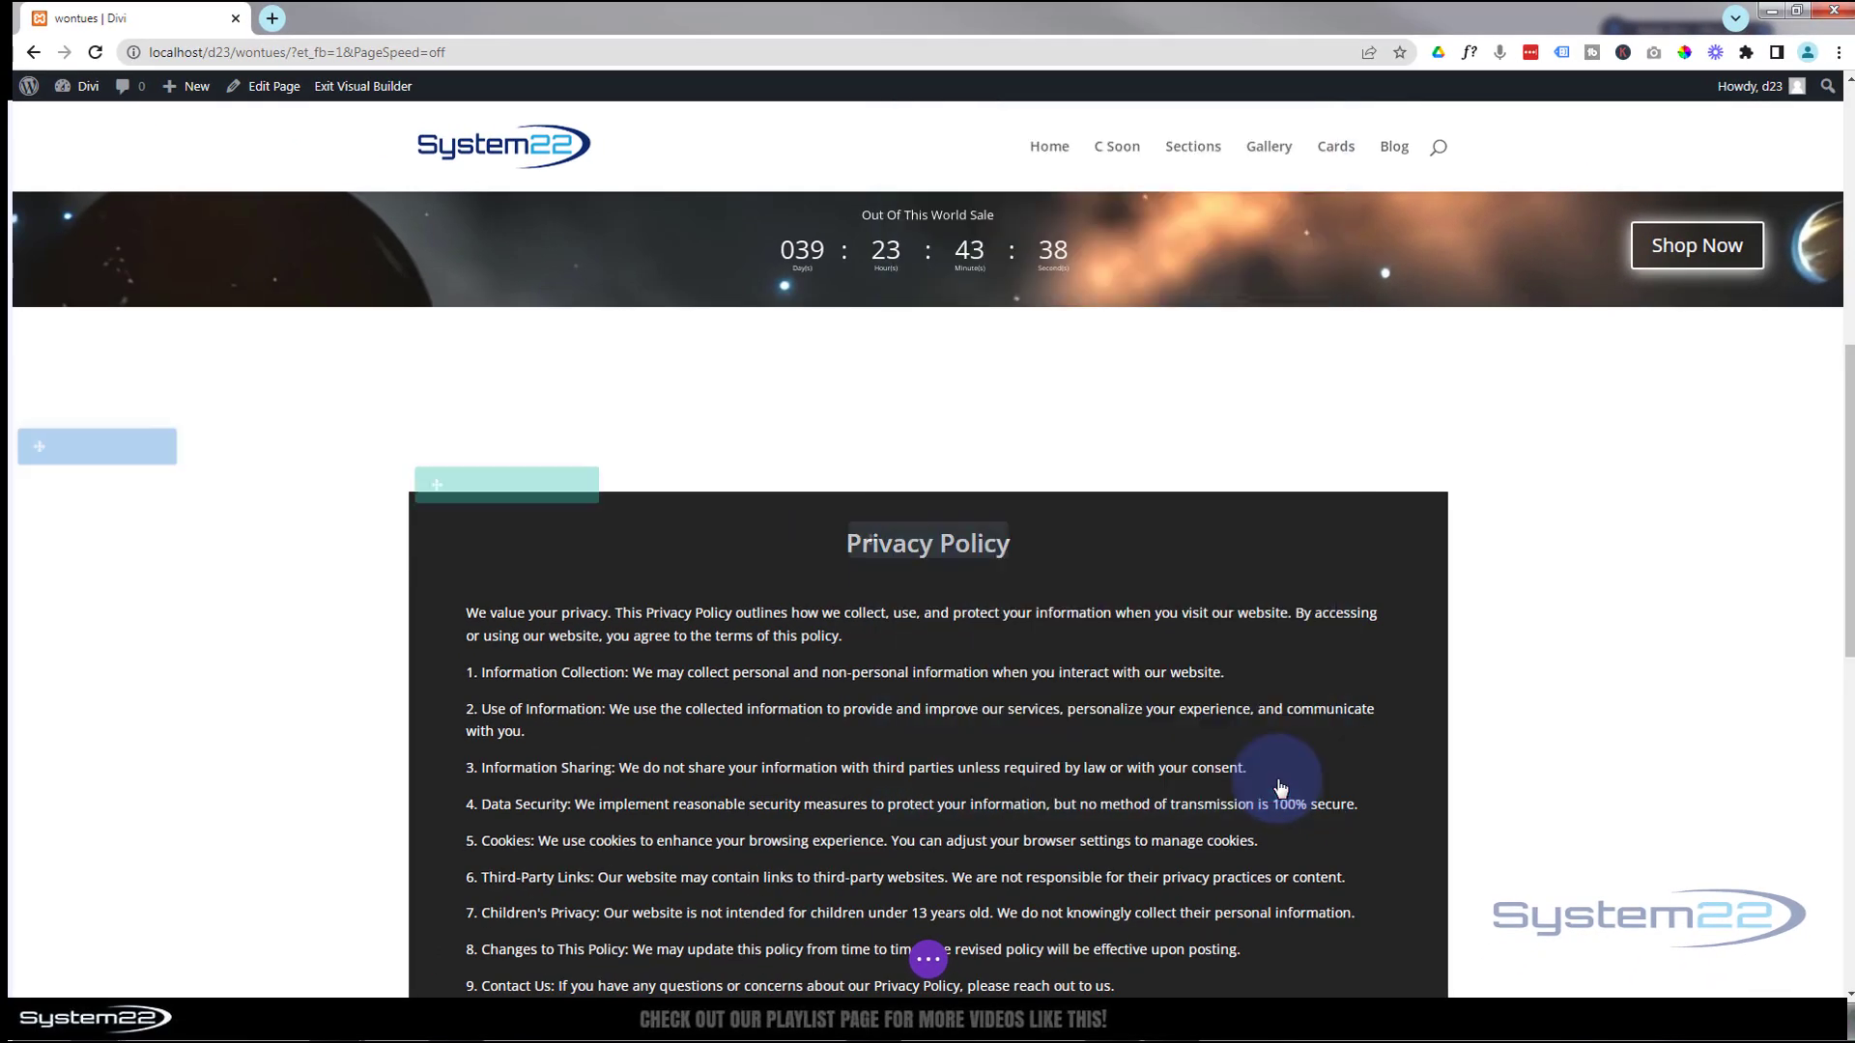
- Scroll the page up and down to preview Shop Now sliding into the sticky banner
scroll(1664, 778, "up", 6)
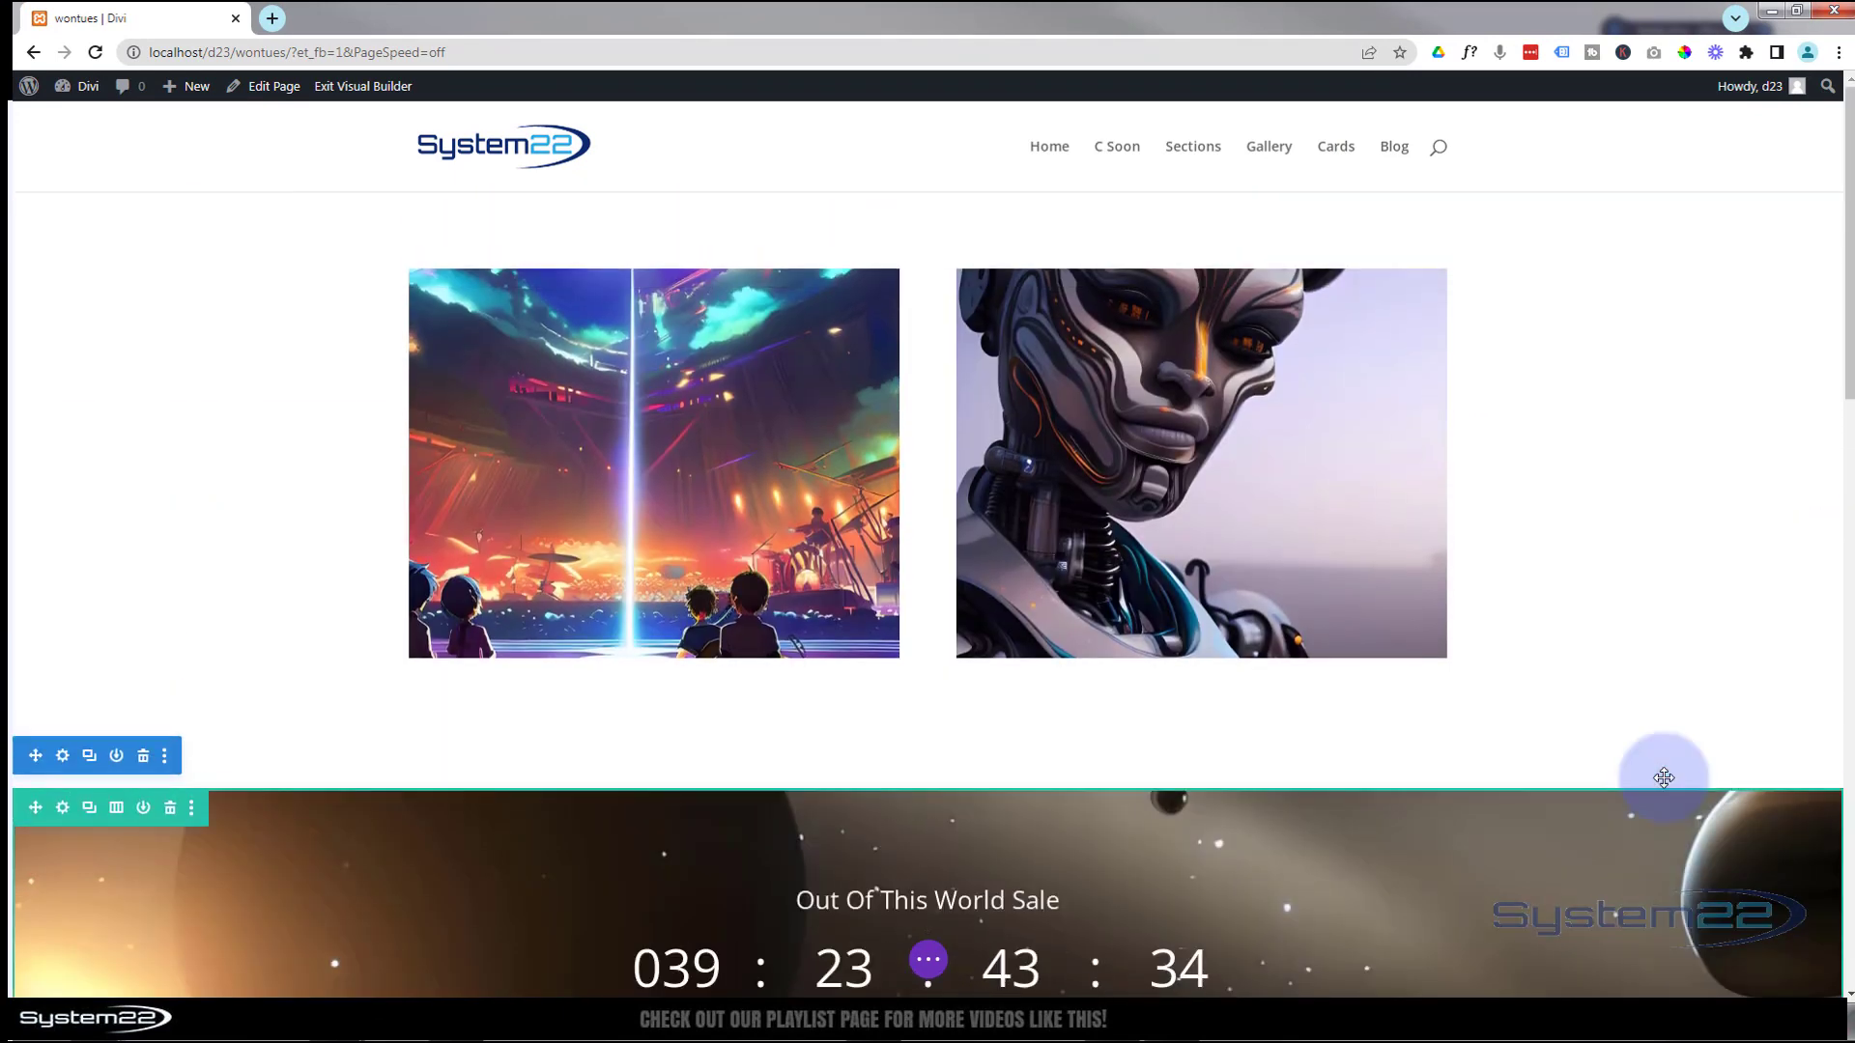
scroll(1664, 778, "down", 3)
scroll(1663, 777, "down", 4)
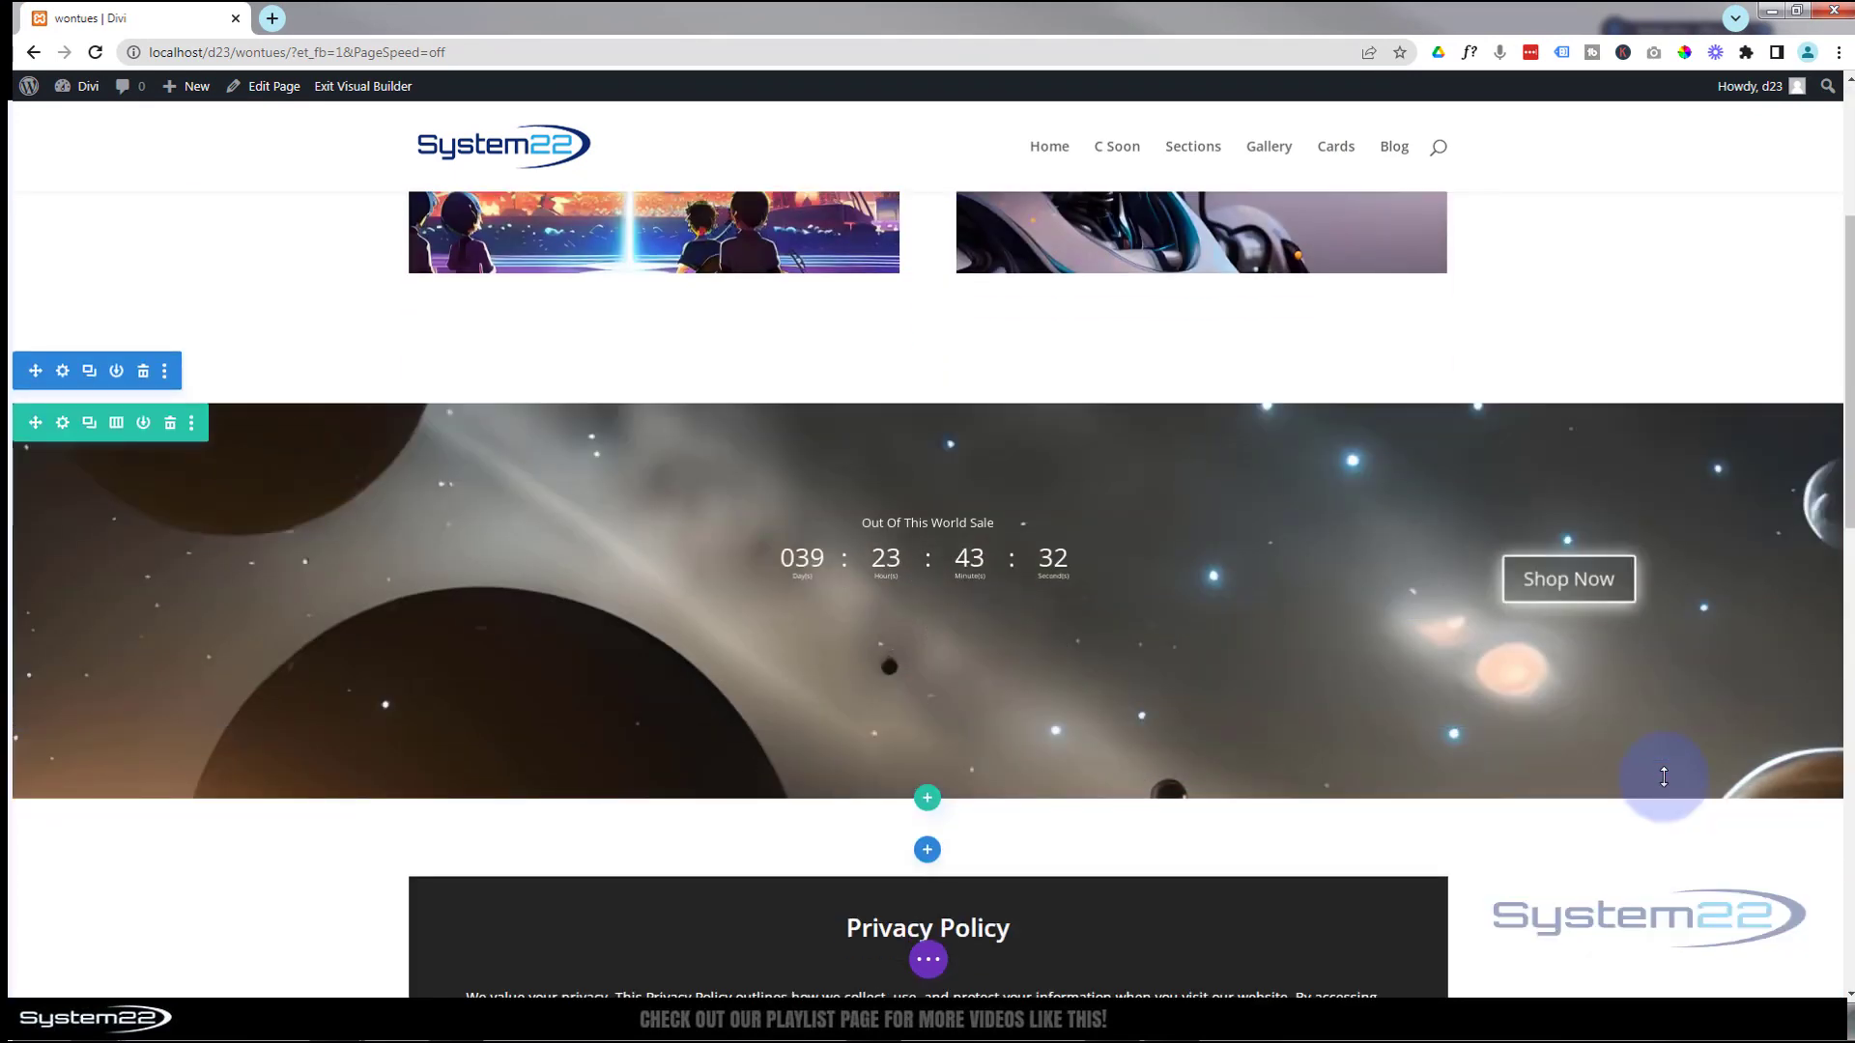
scroll(1663, 778, "up", 3)
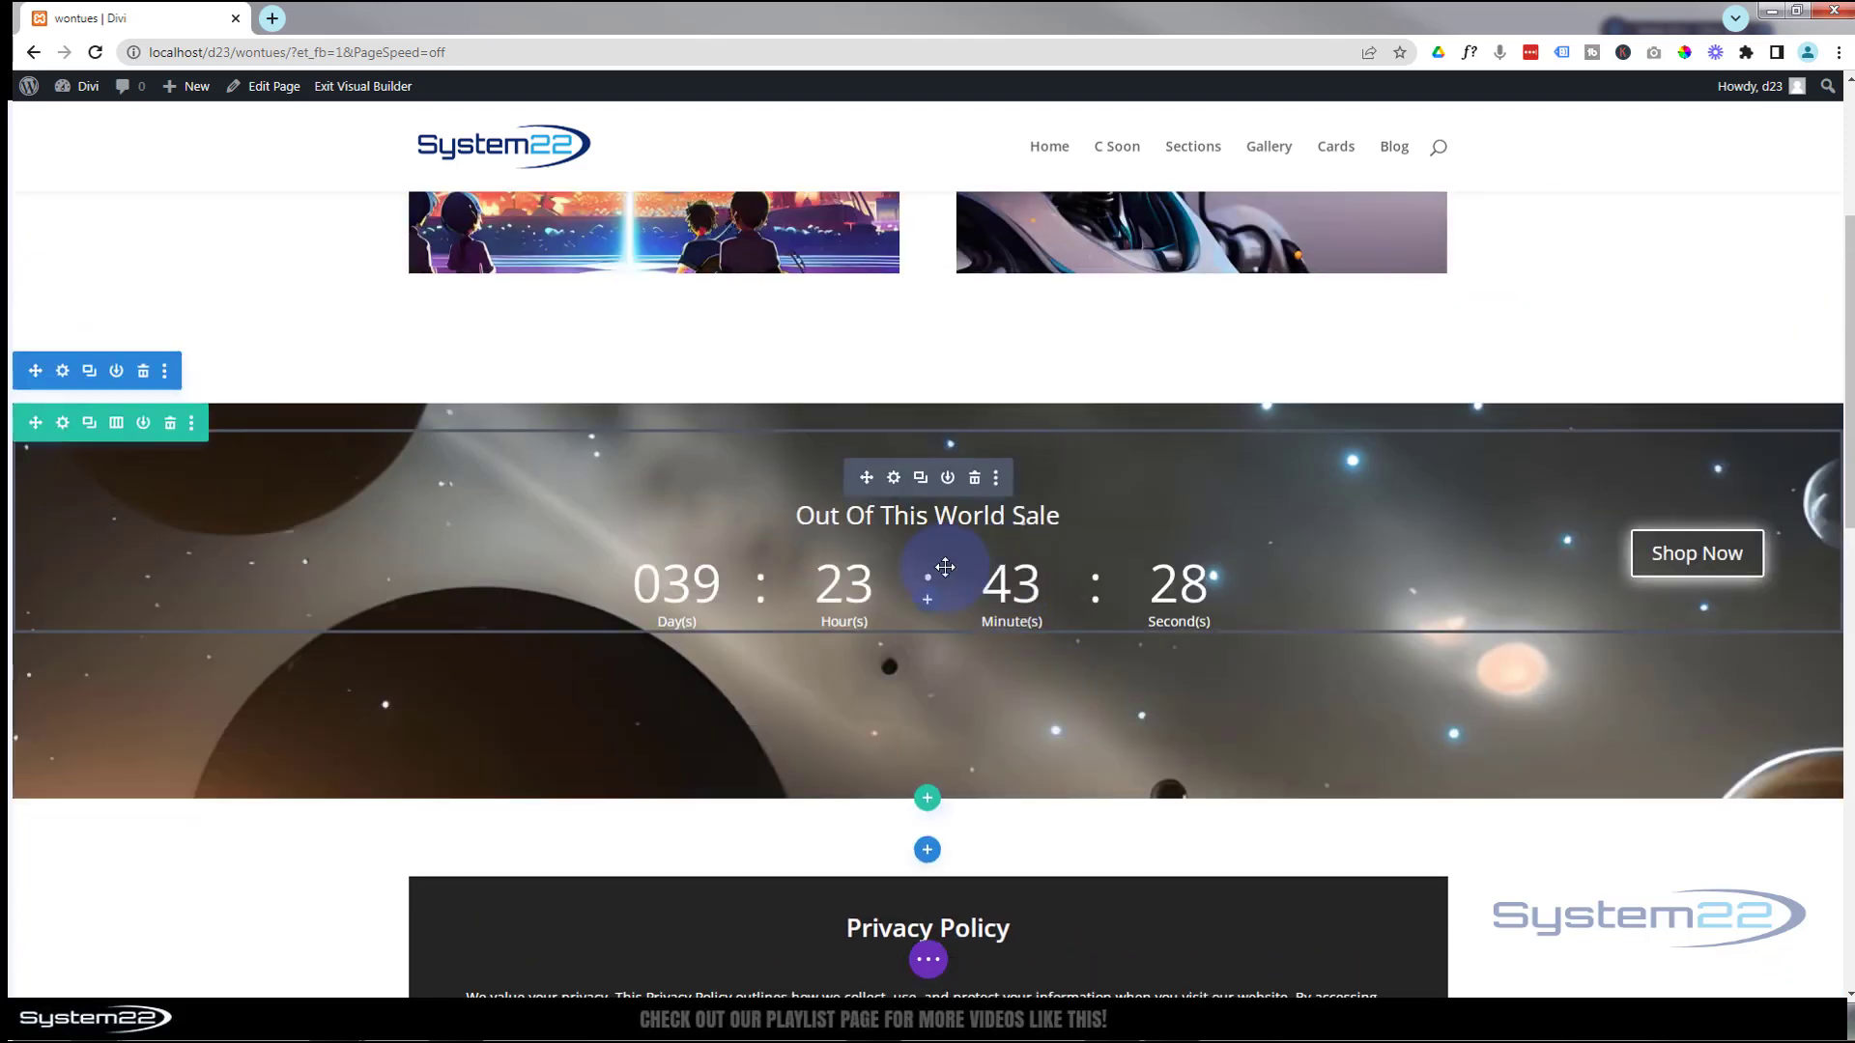
- Give the countdown timer a Scaling Up and Down effect to 50%, ending at 99% viewport, and save
left_click(894, 479)
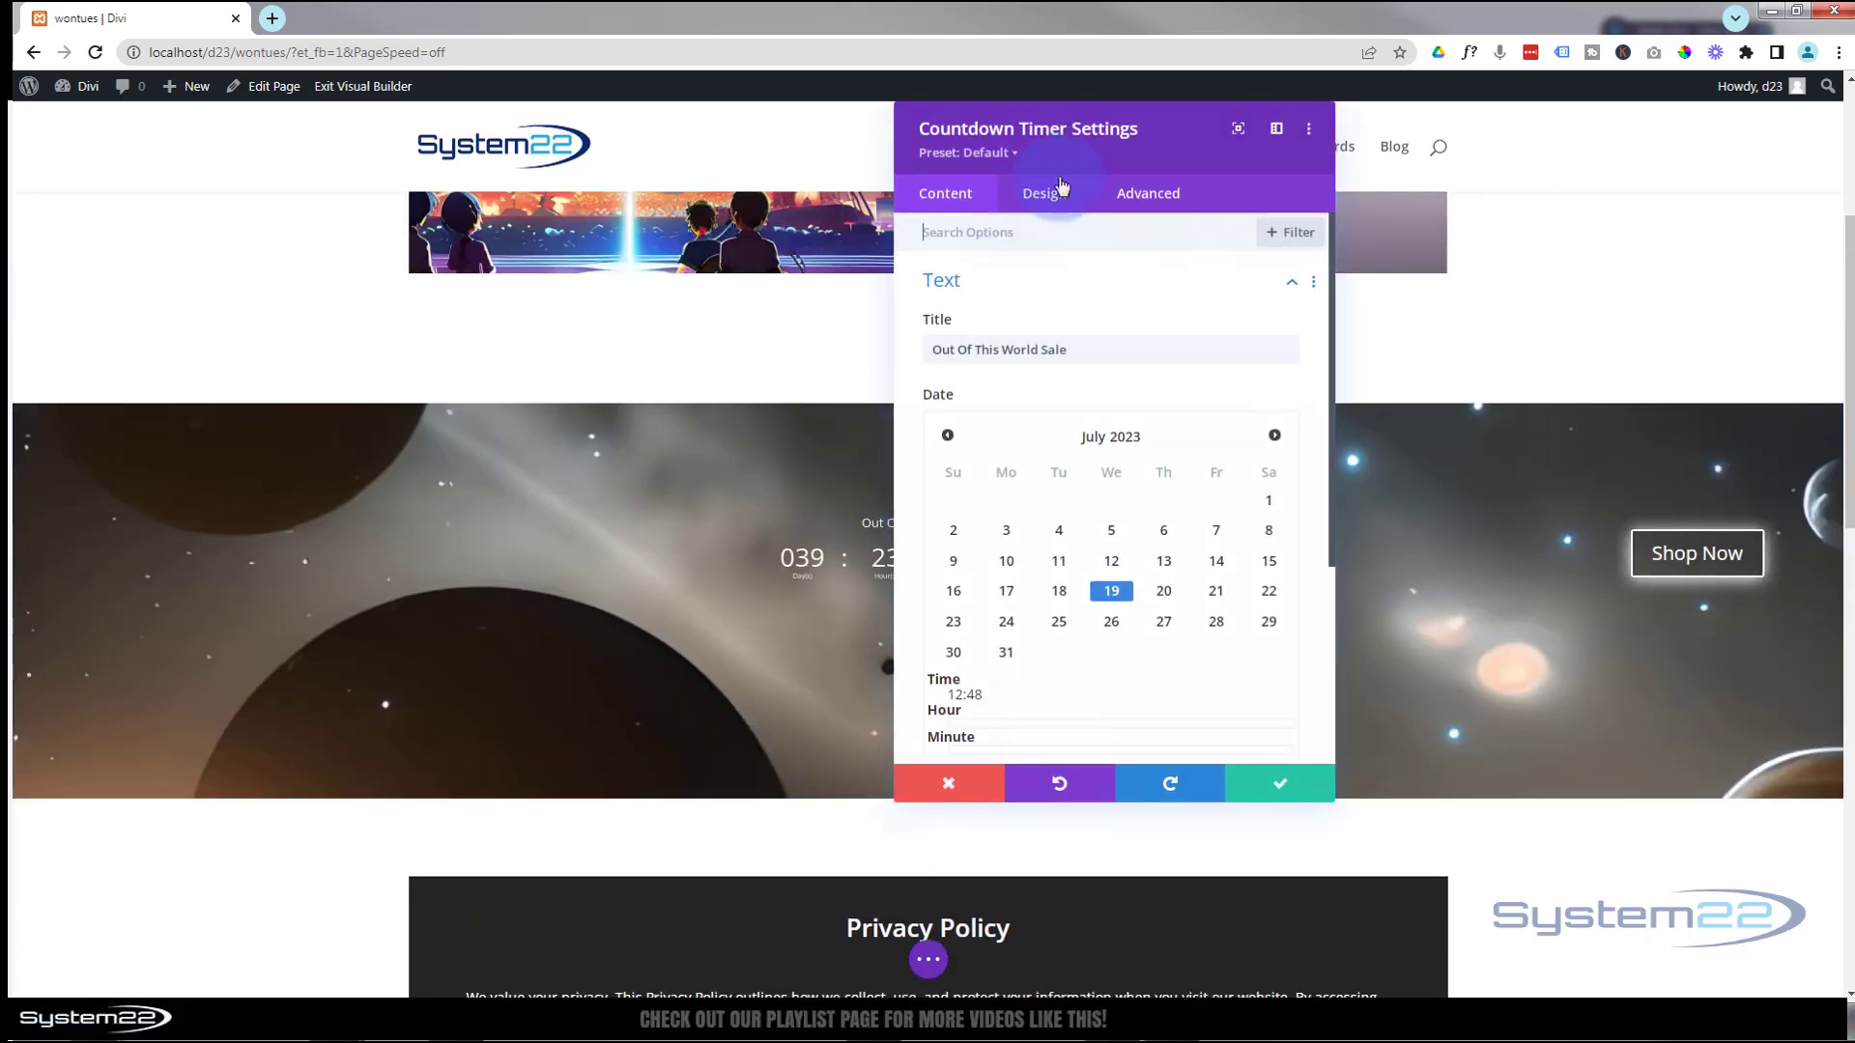
left_click(1169, 207)
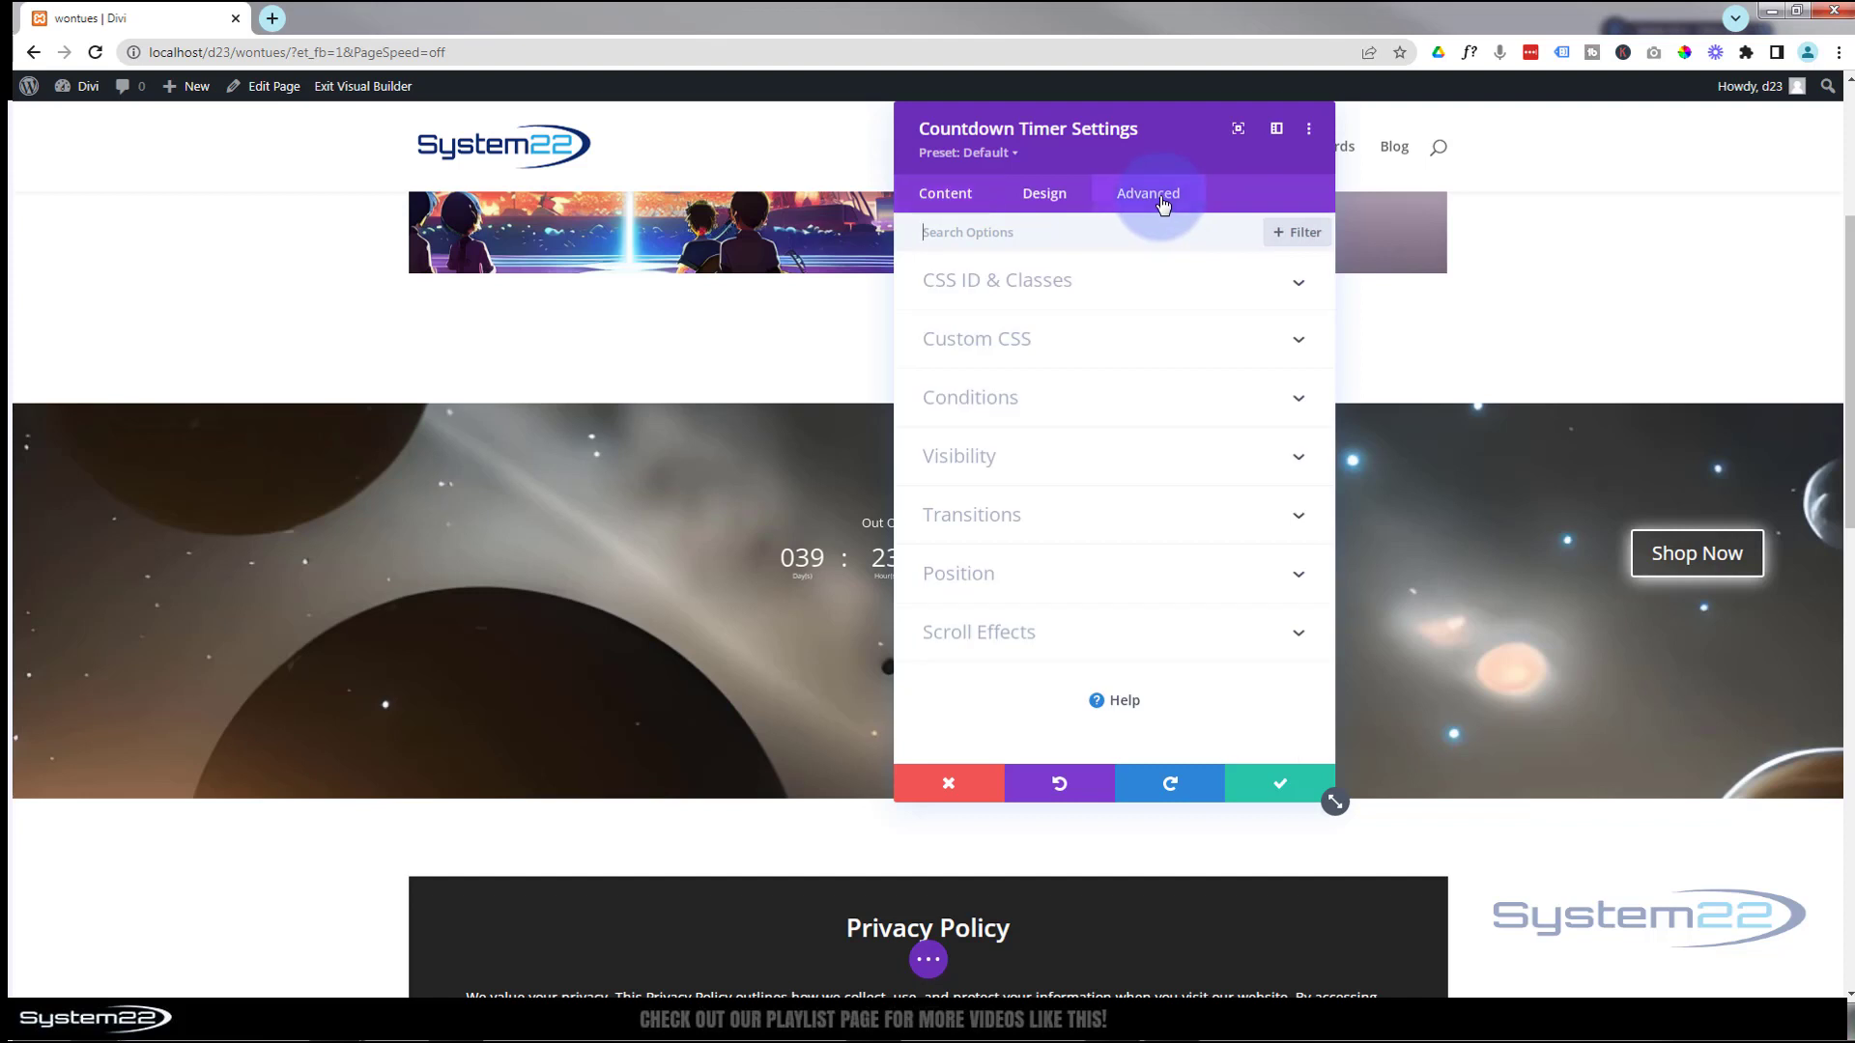
left_click(1104, 635)
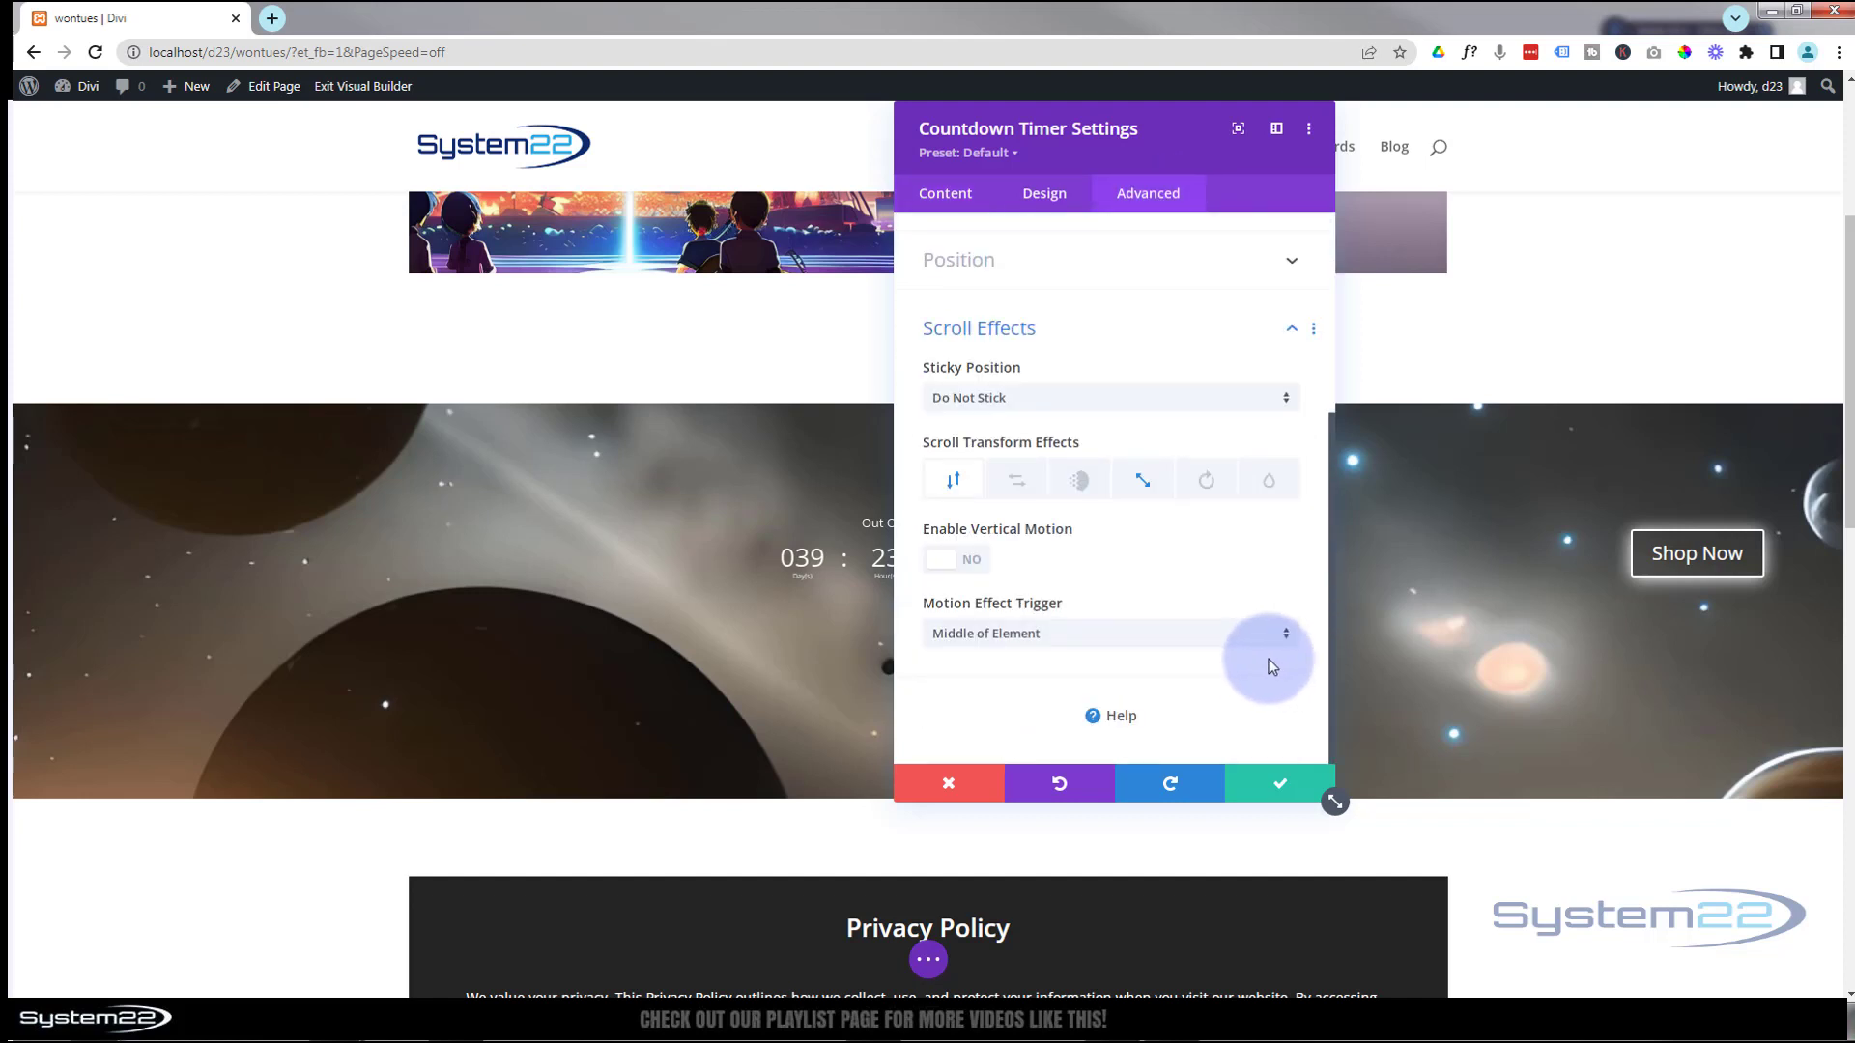
left_click(1145, 488)
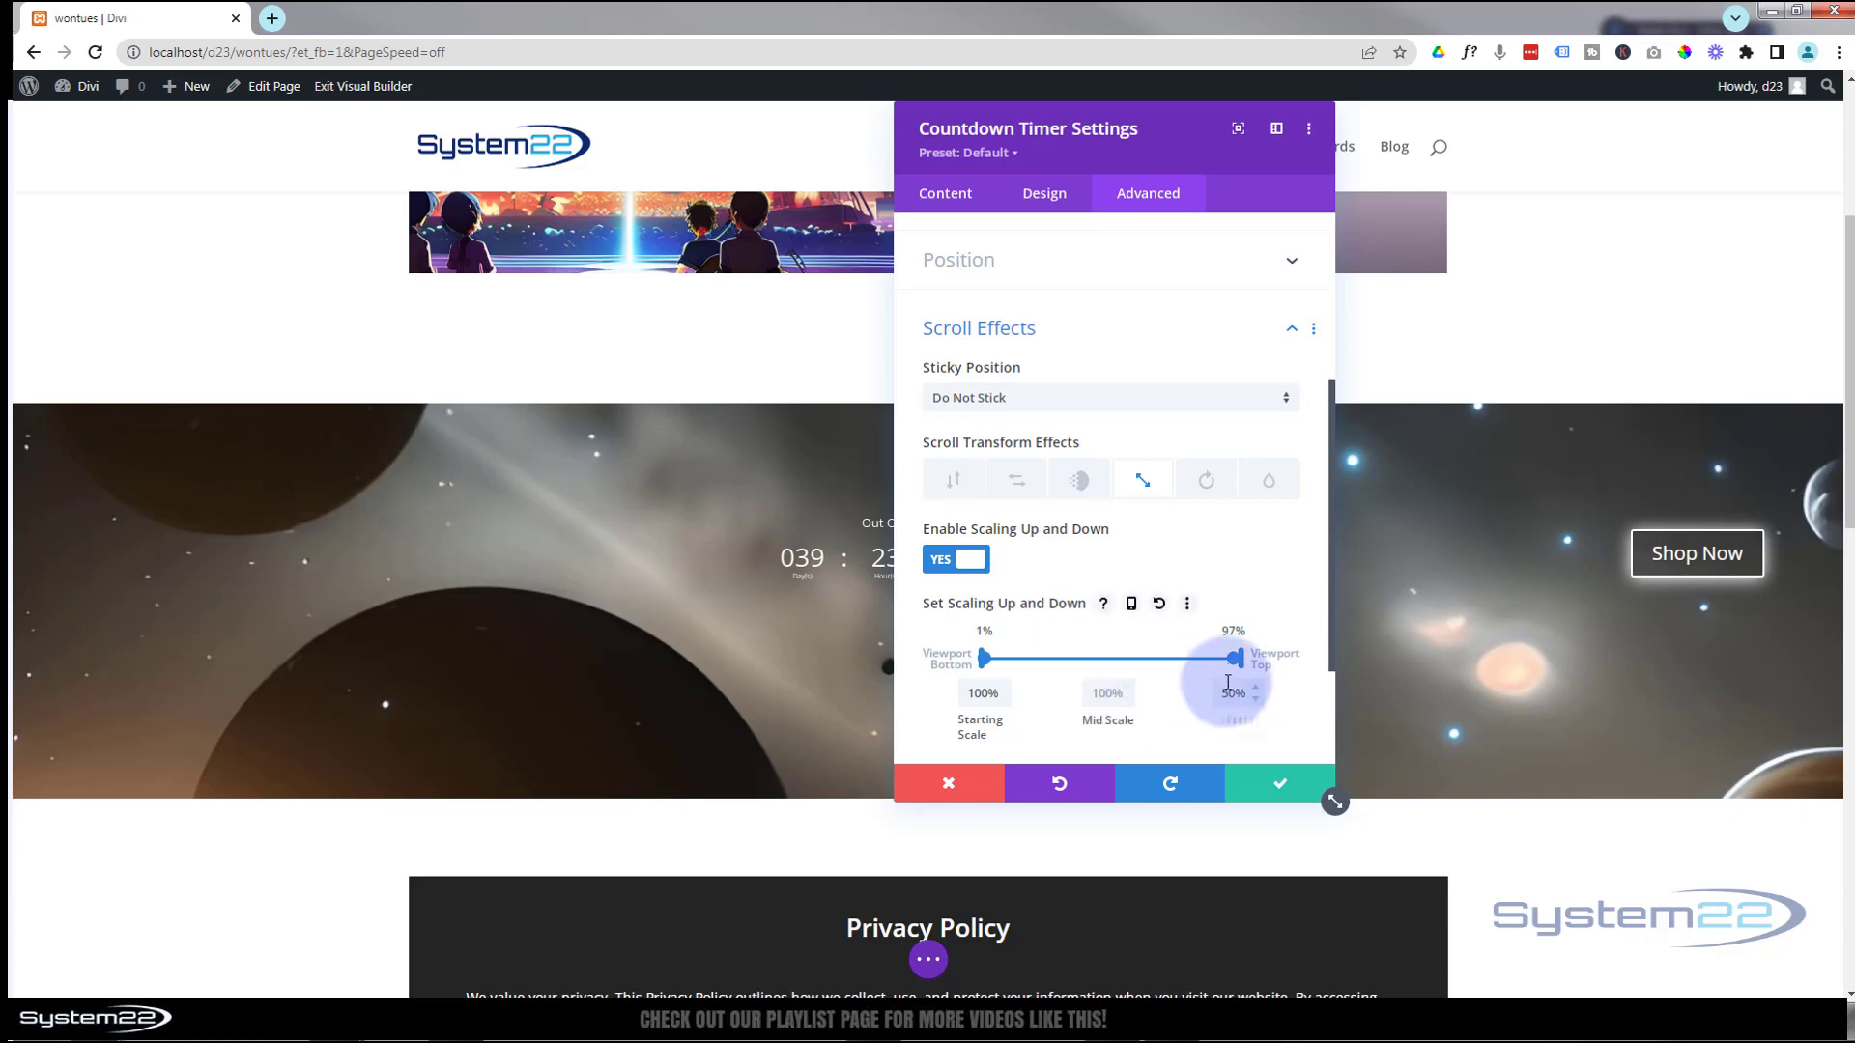
left_click_drag(1234, 658, 1238, 659)
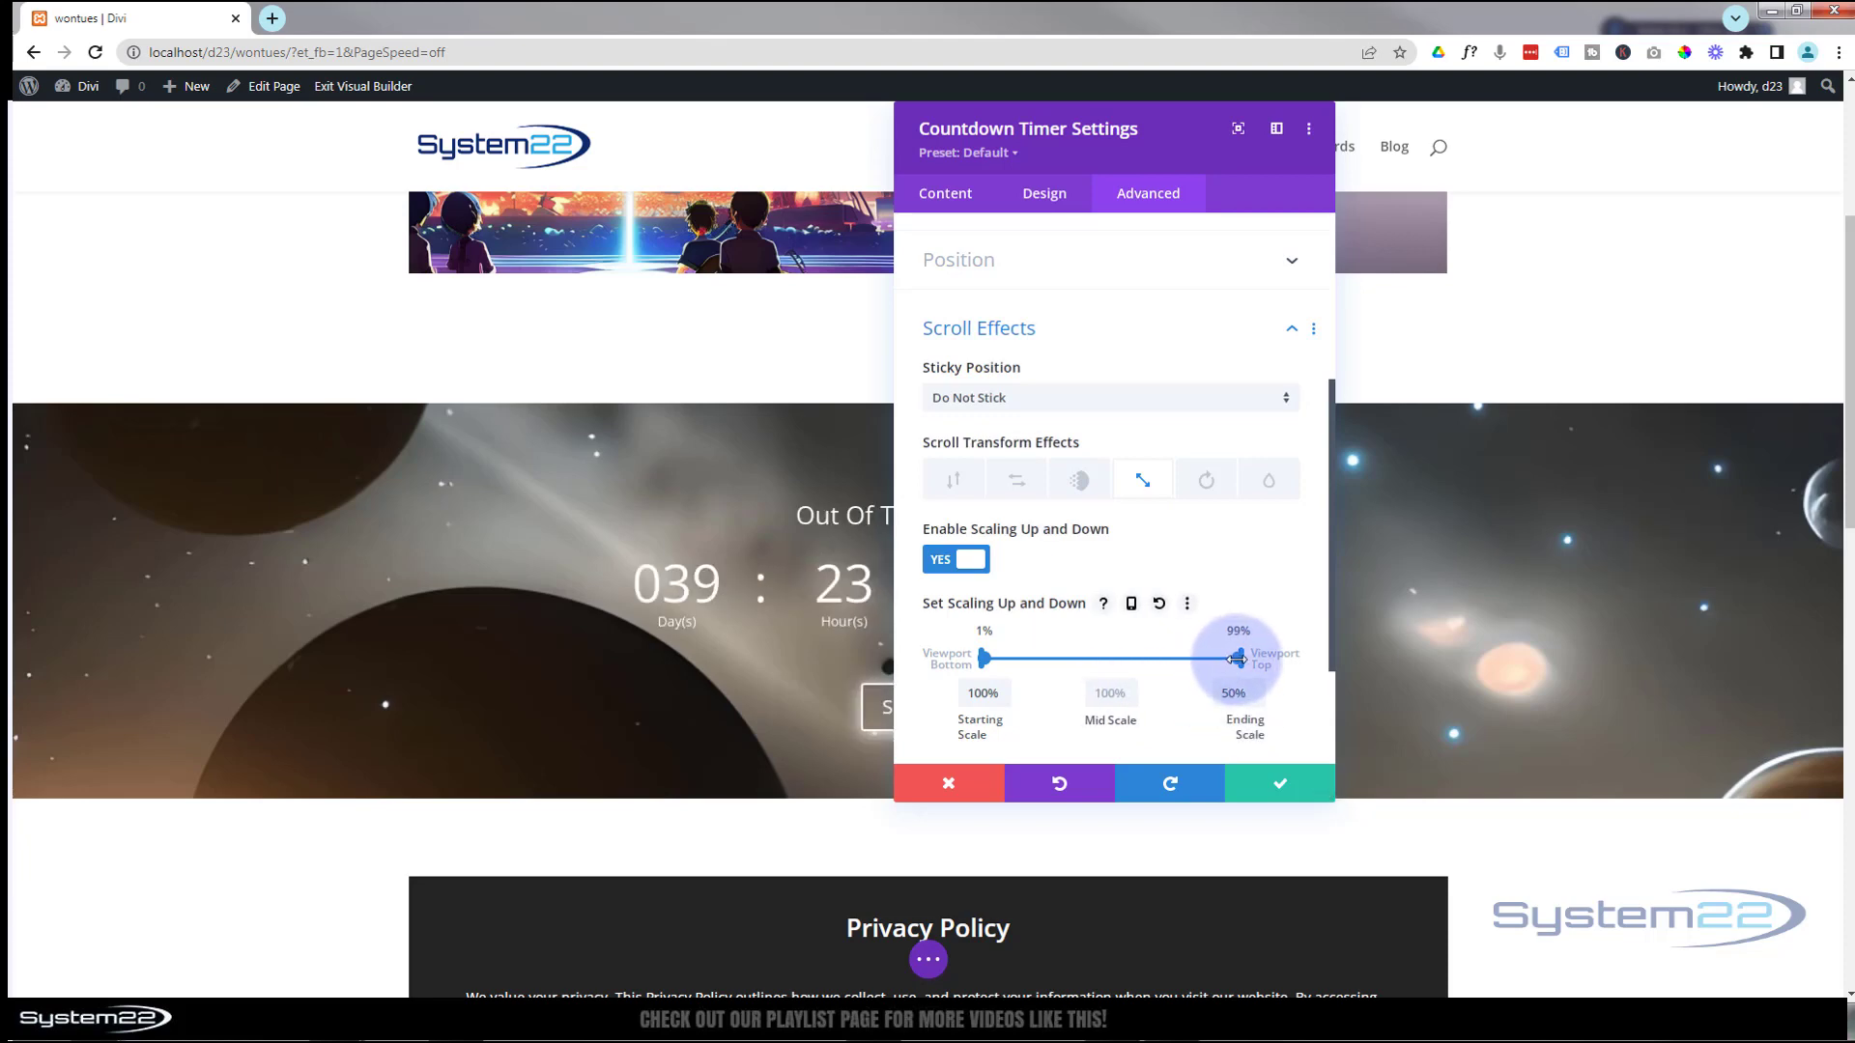
scroll(520, 658, "down", 4)
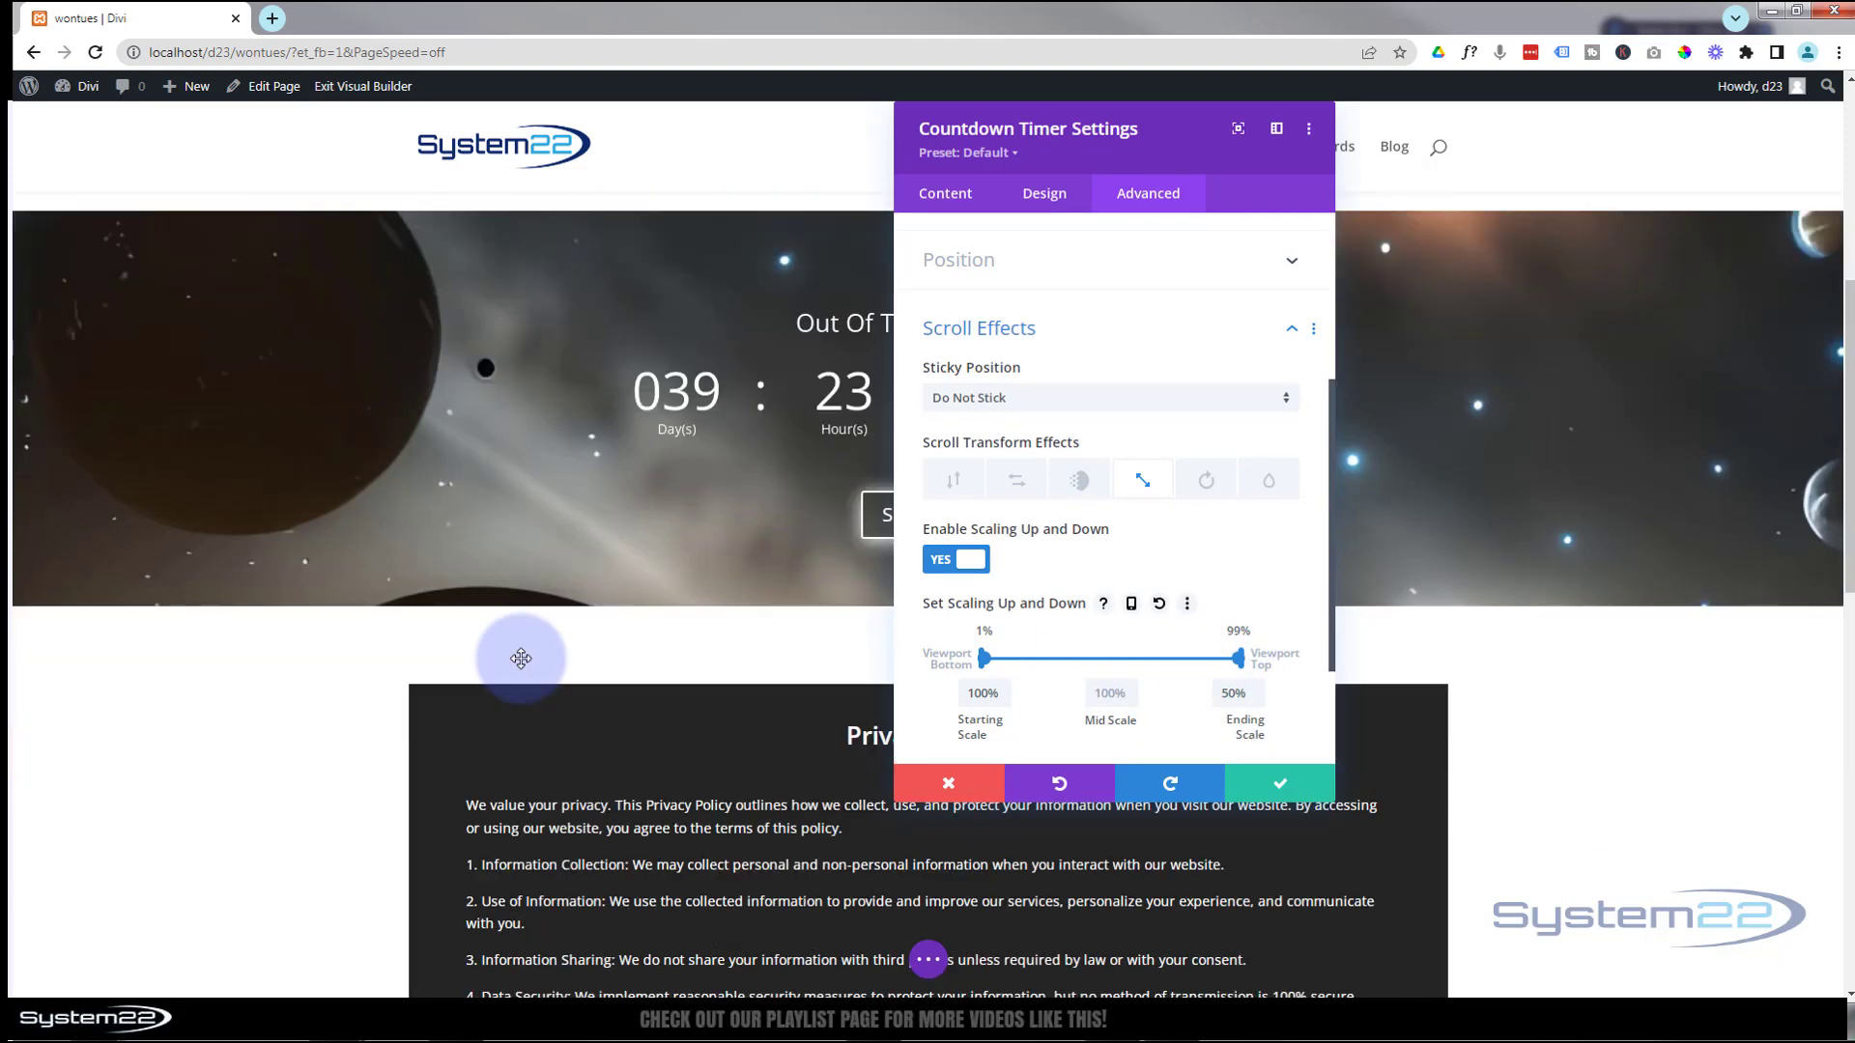
scroll(521, 658, "up", 2)
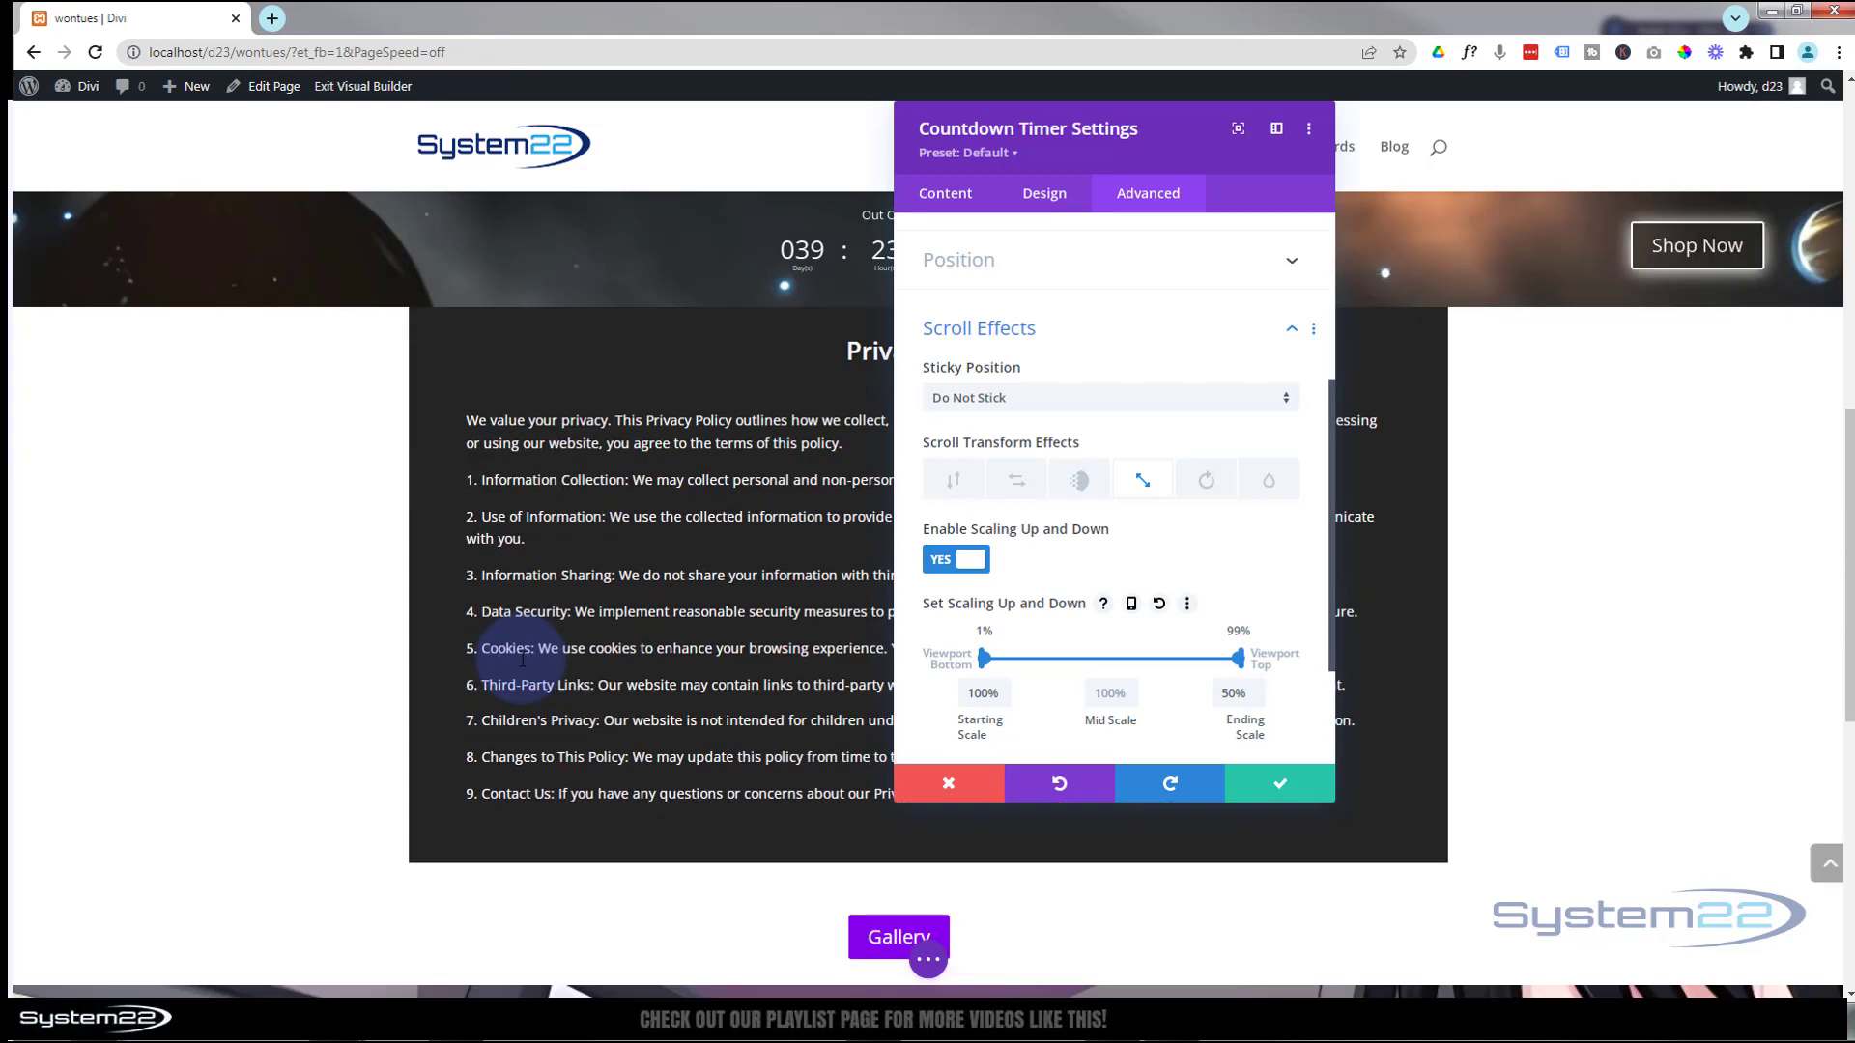
scroll(522, 657, "up", 3)
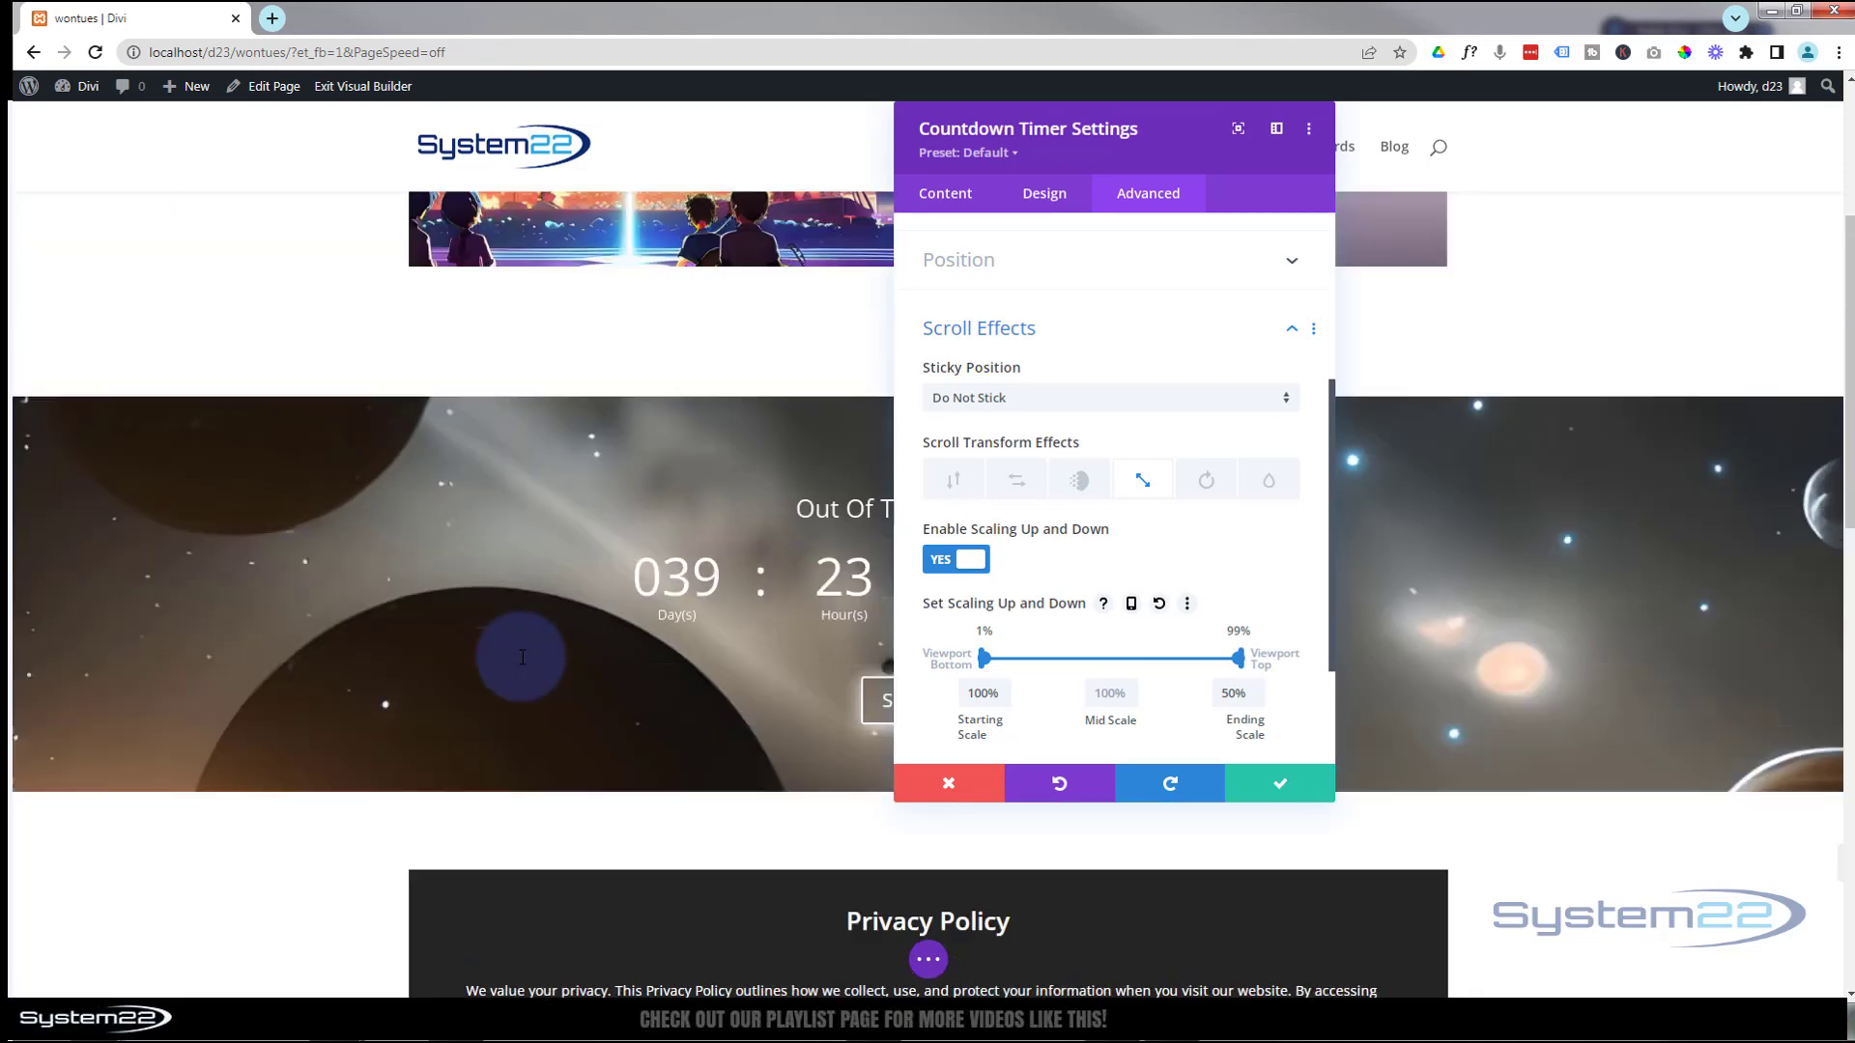
left_click(1280, 788)
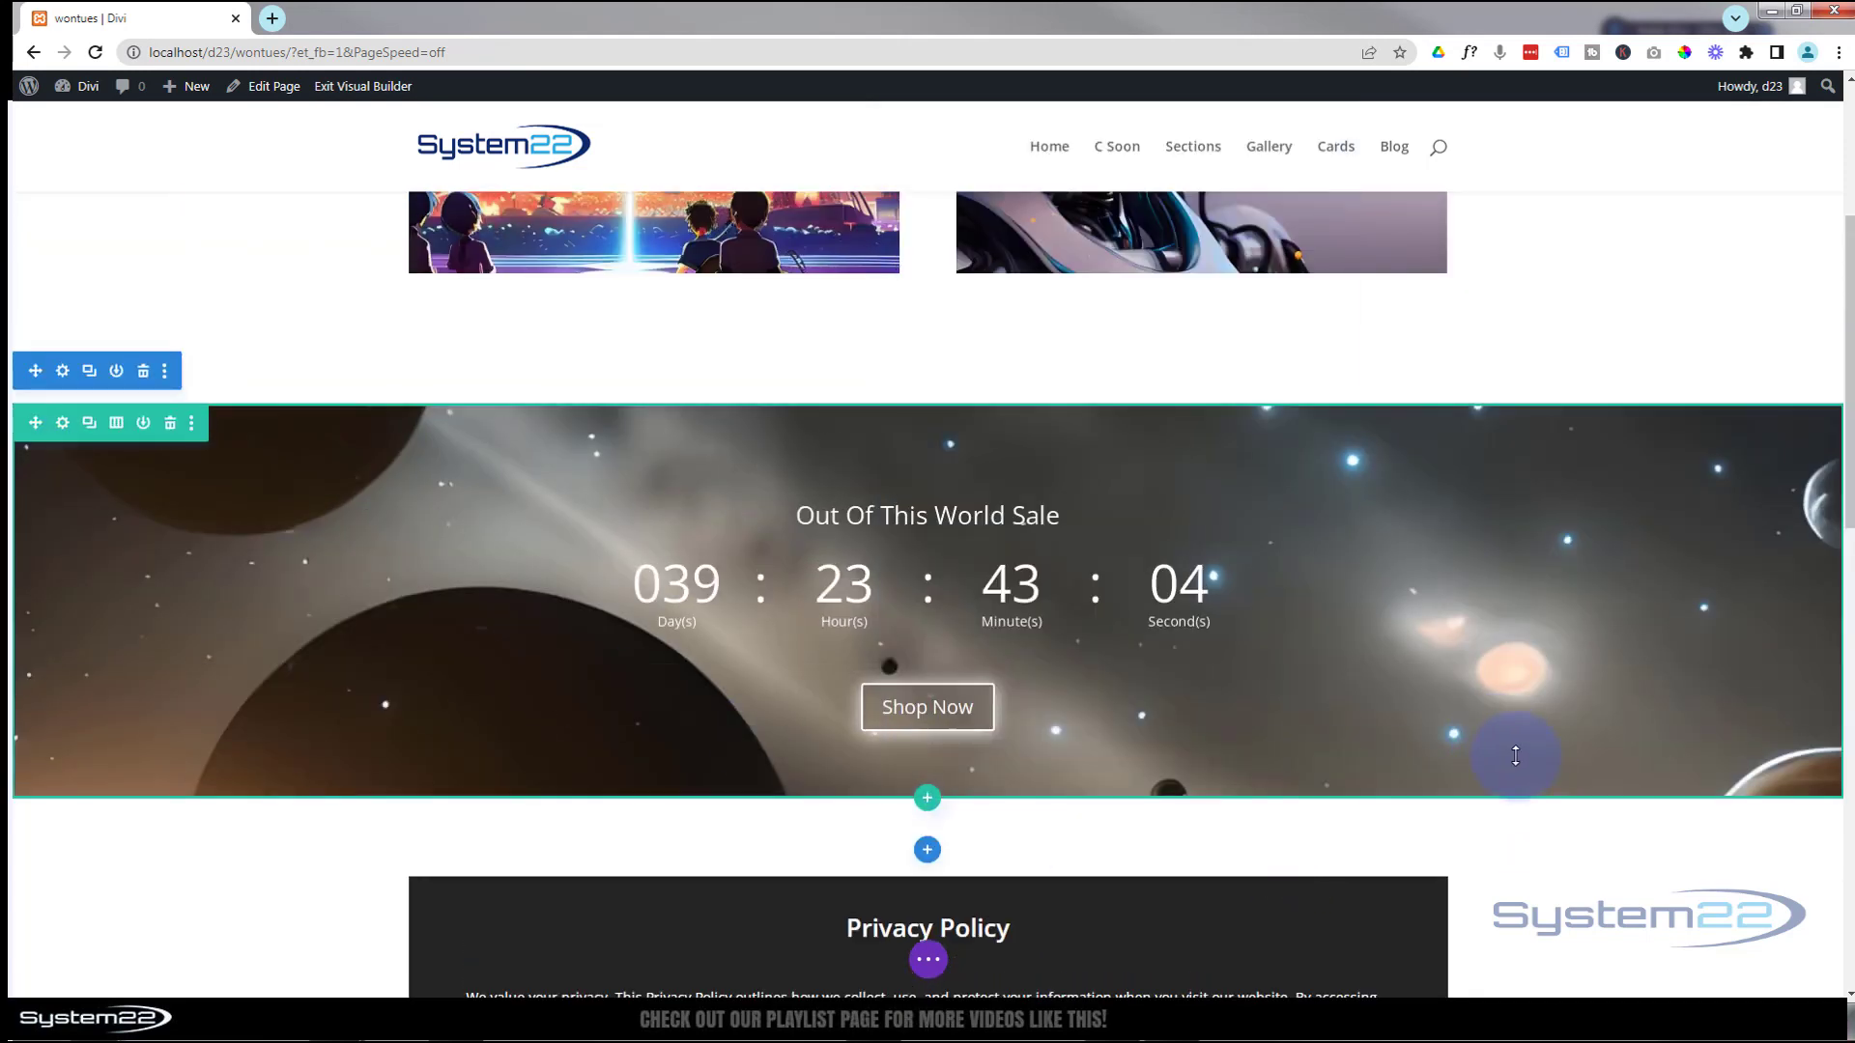
- Scroll to check the countdown shrinking into a sticky bar, then expand the page settings bar
scroll(1511, 742, "down", 7)
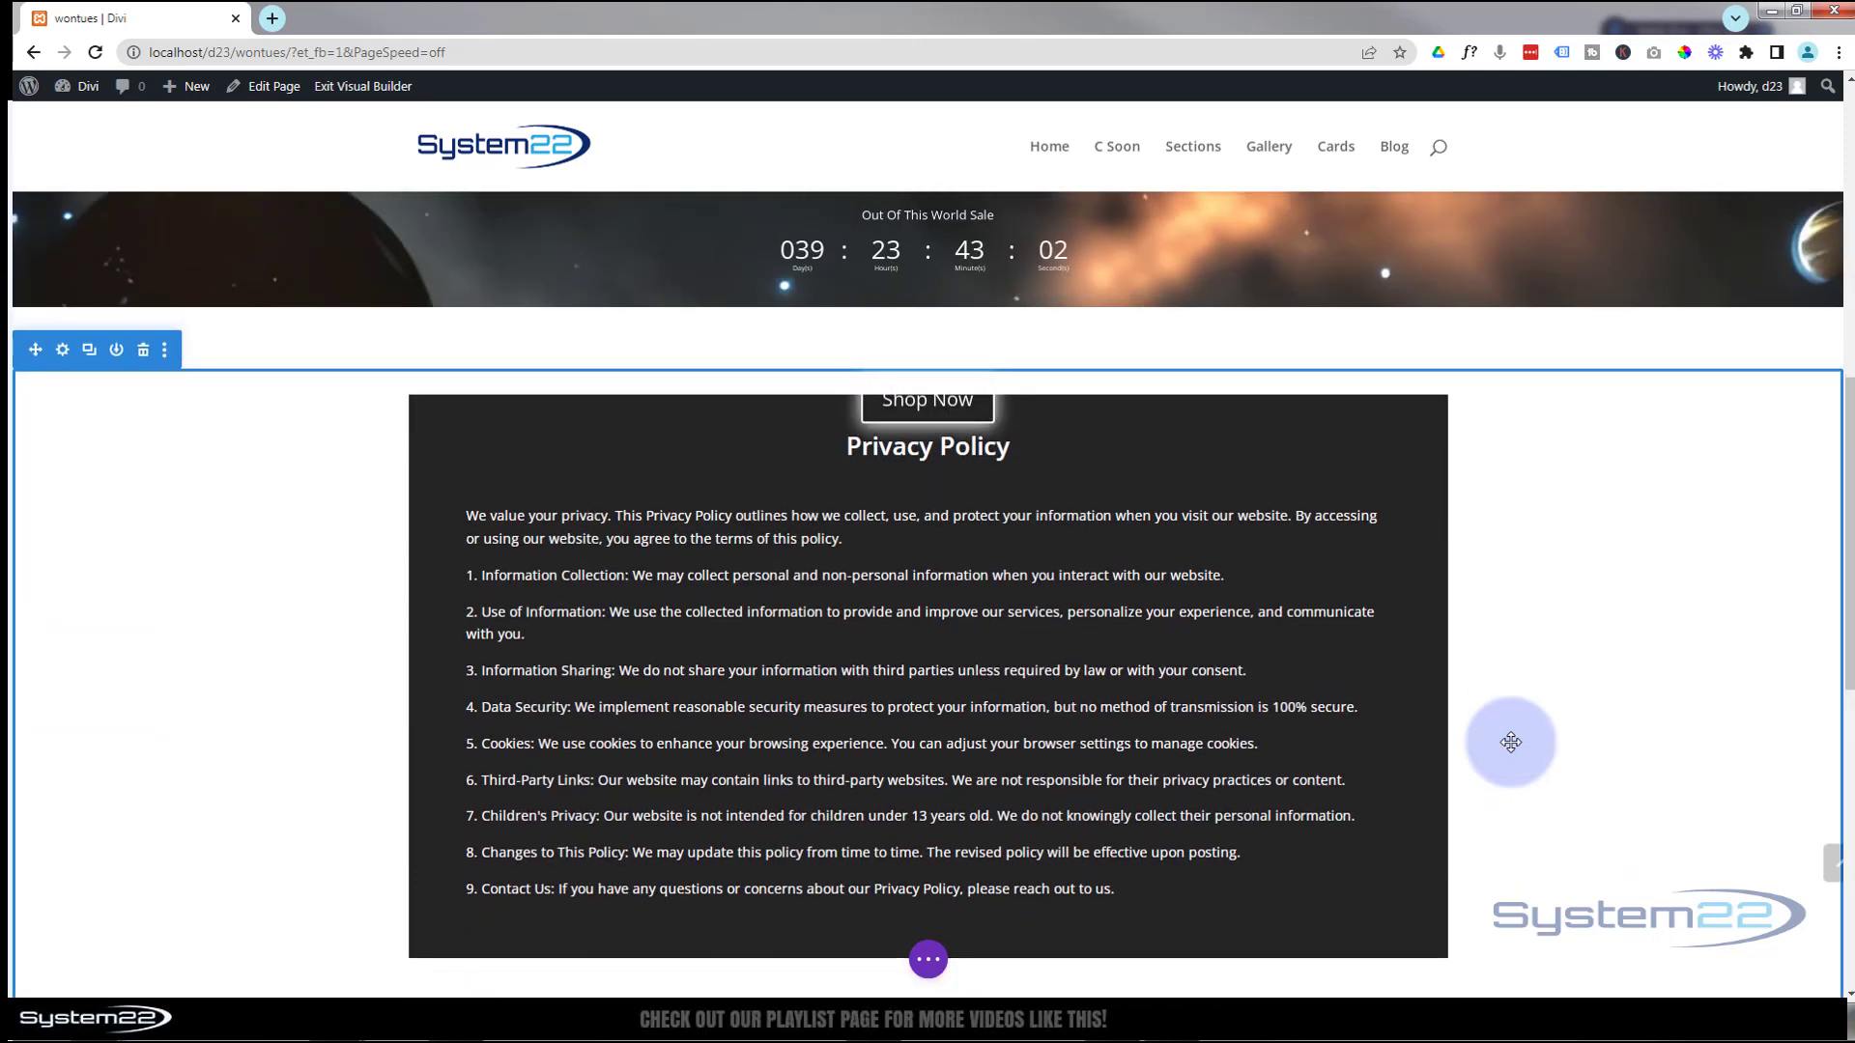
scroll(1510, 742, "down", 2)
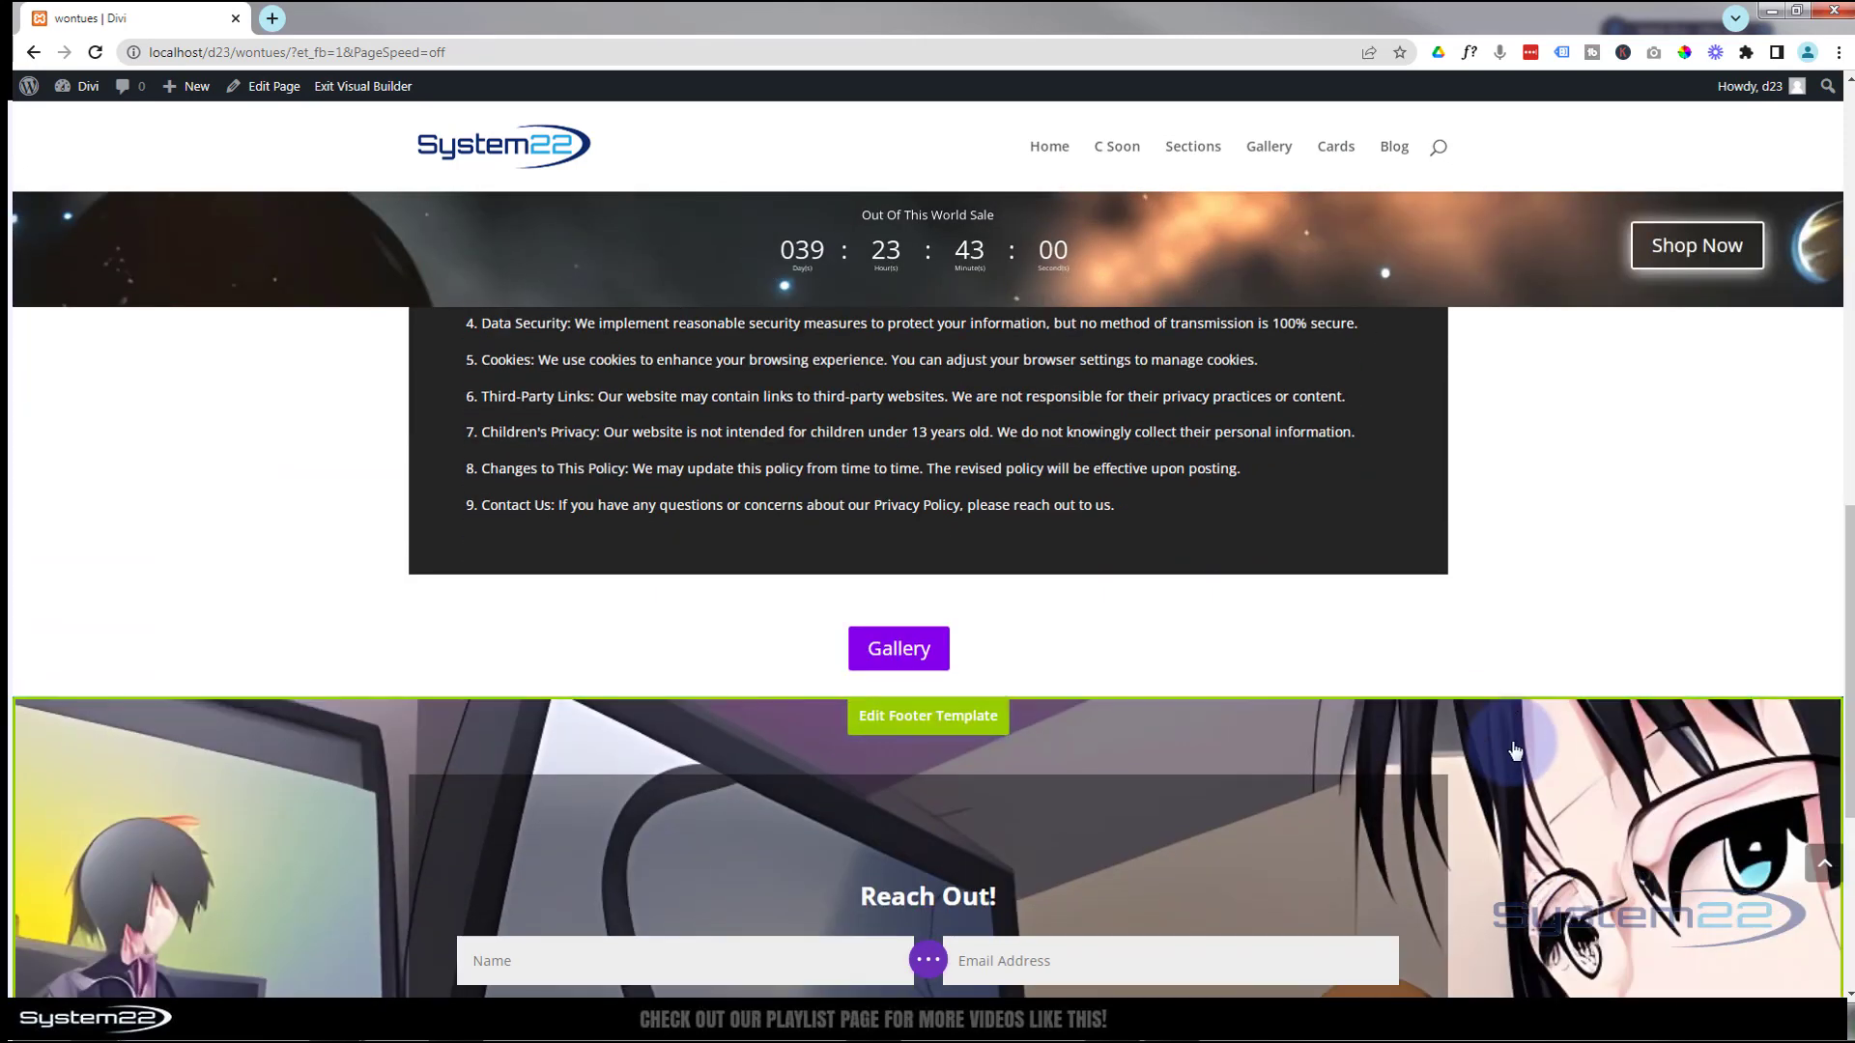
scroll(1514, 750, "up", 2)
scroll(1514, 751, "up", 11)
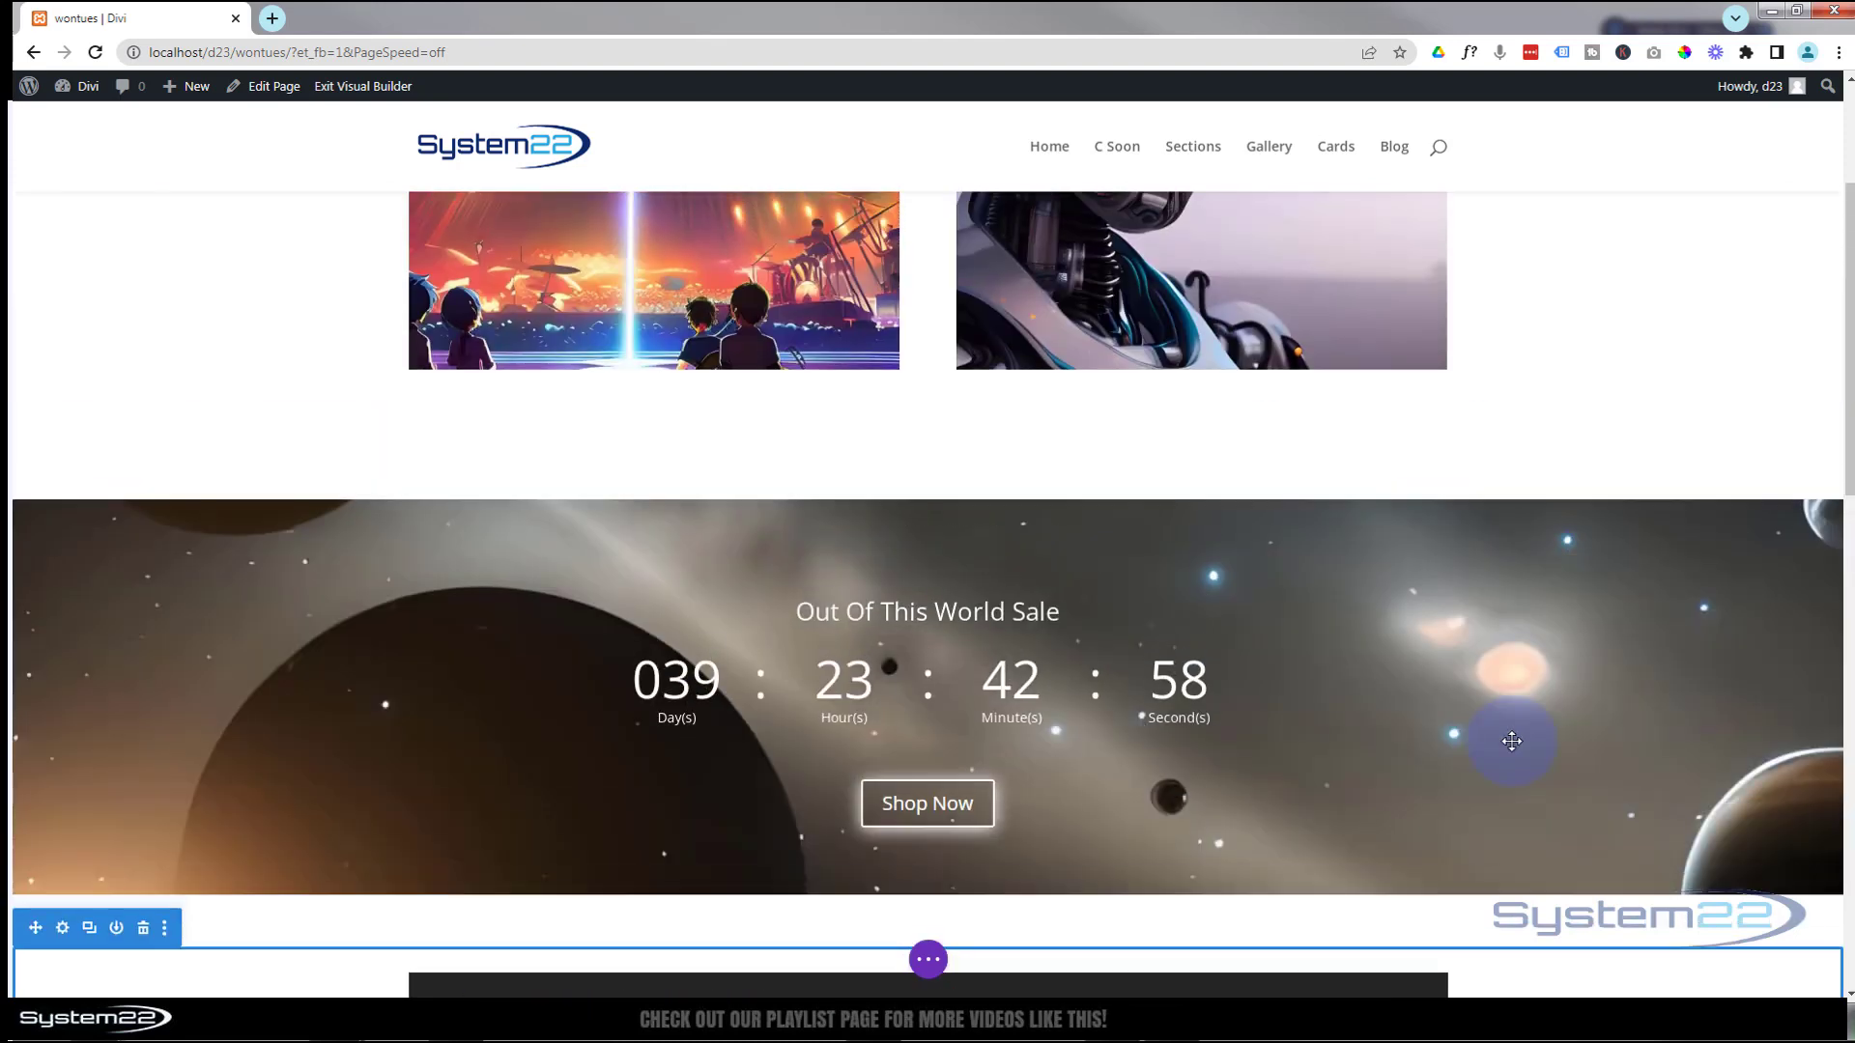
scroll(1511, 742, "down", 6)
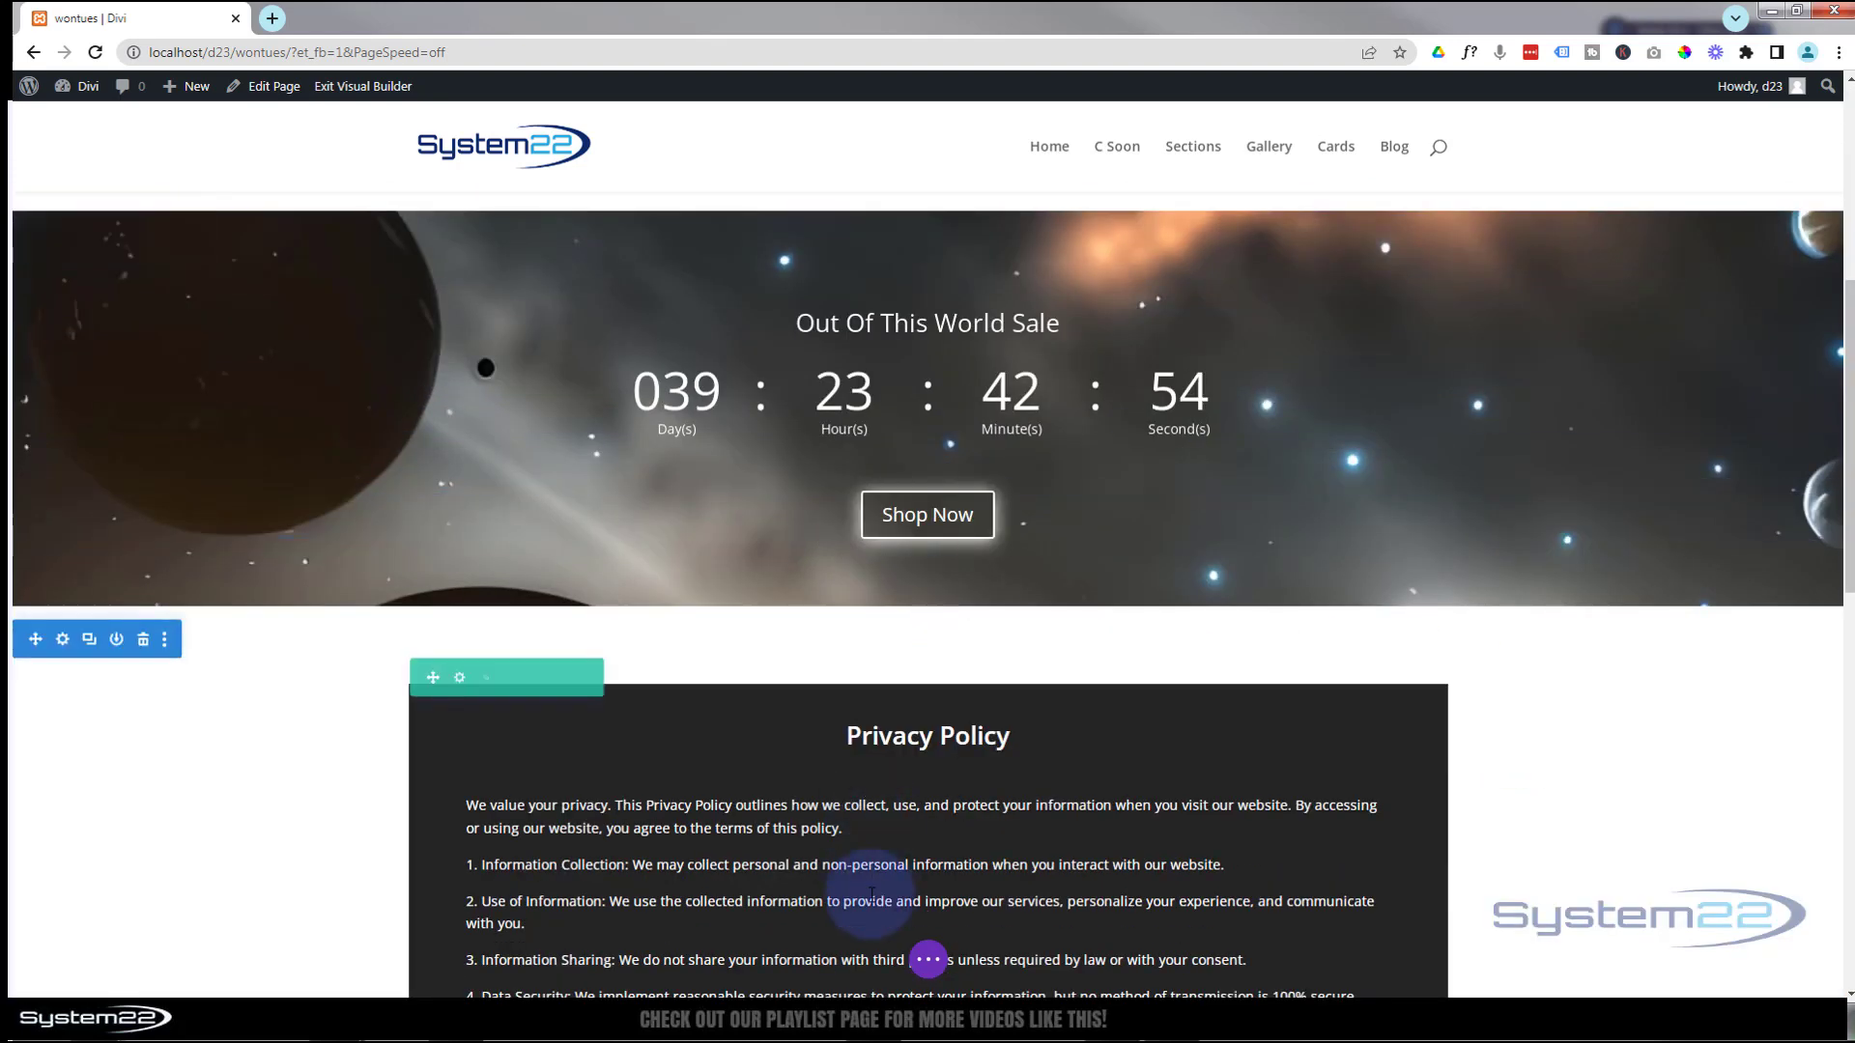
left_click(928, 959)
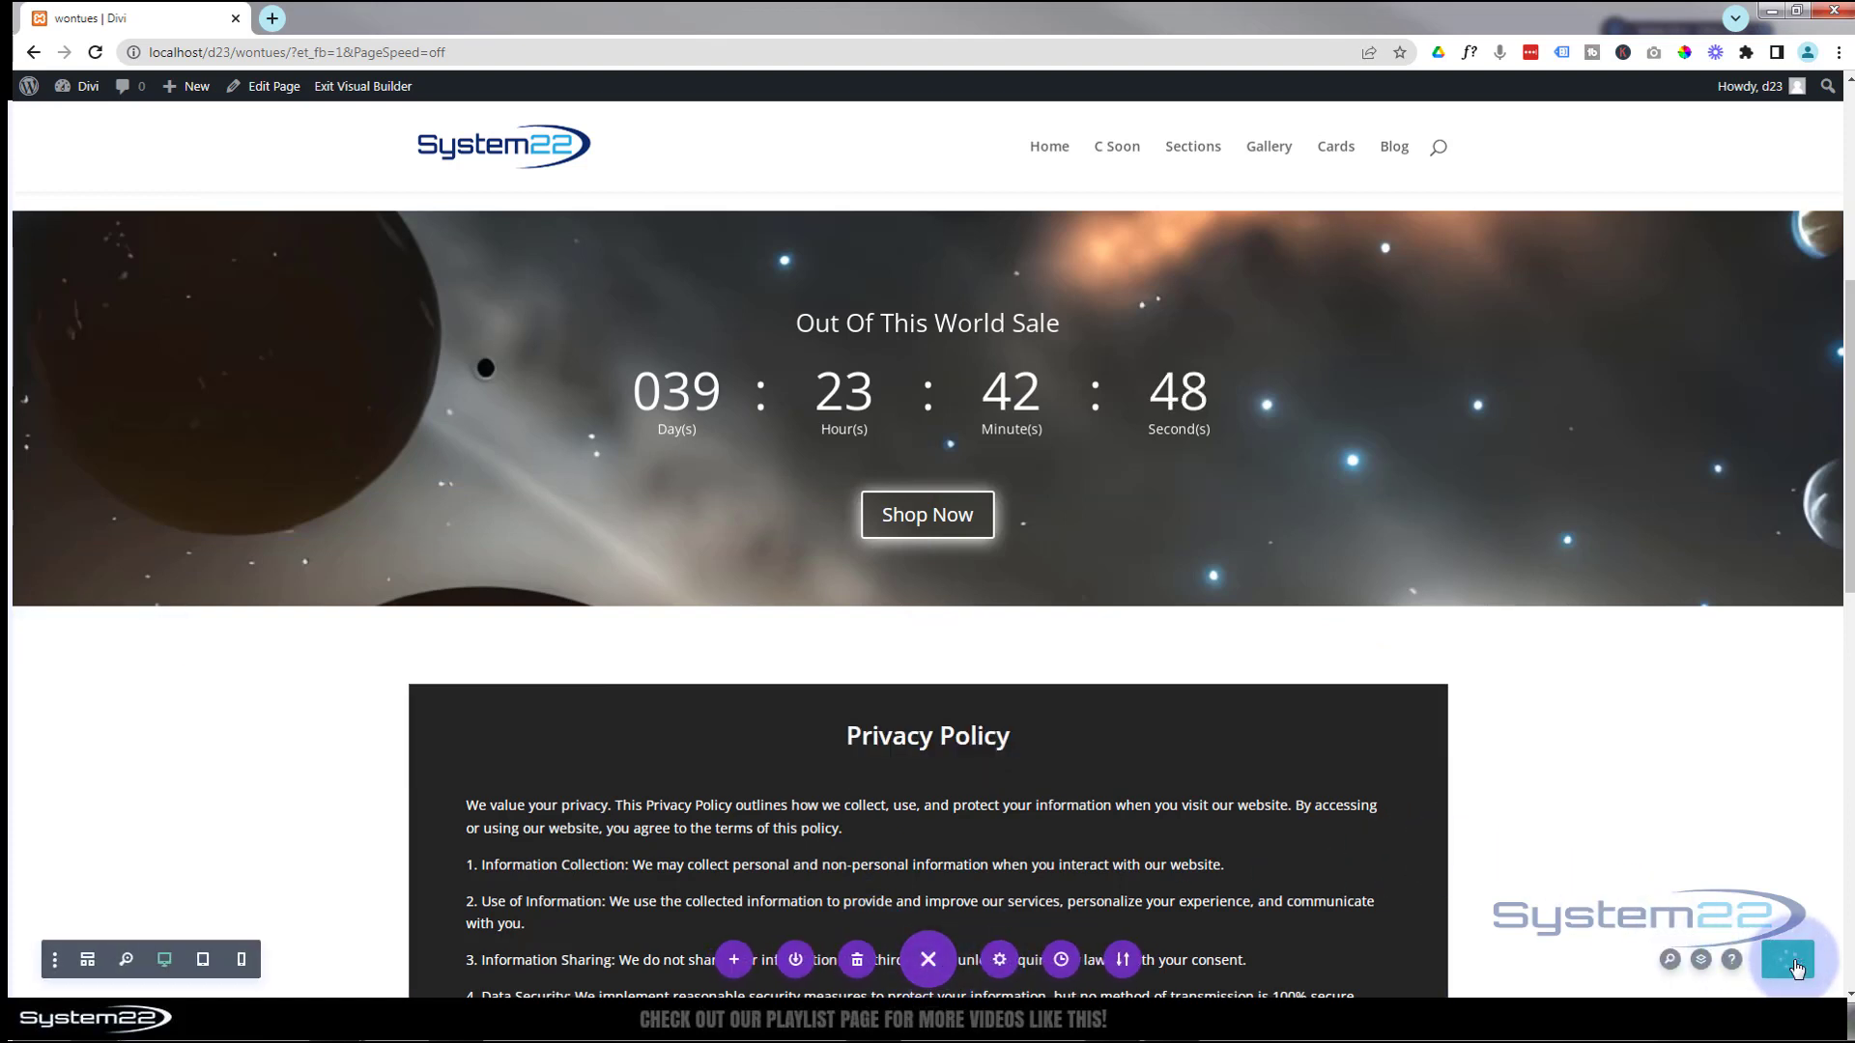
- Exit the Visual Builder to view the live wontues page and scroll down it
left_click(379, 87)
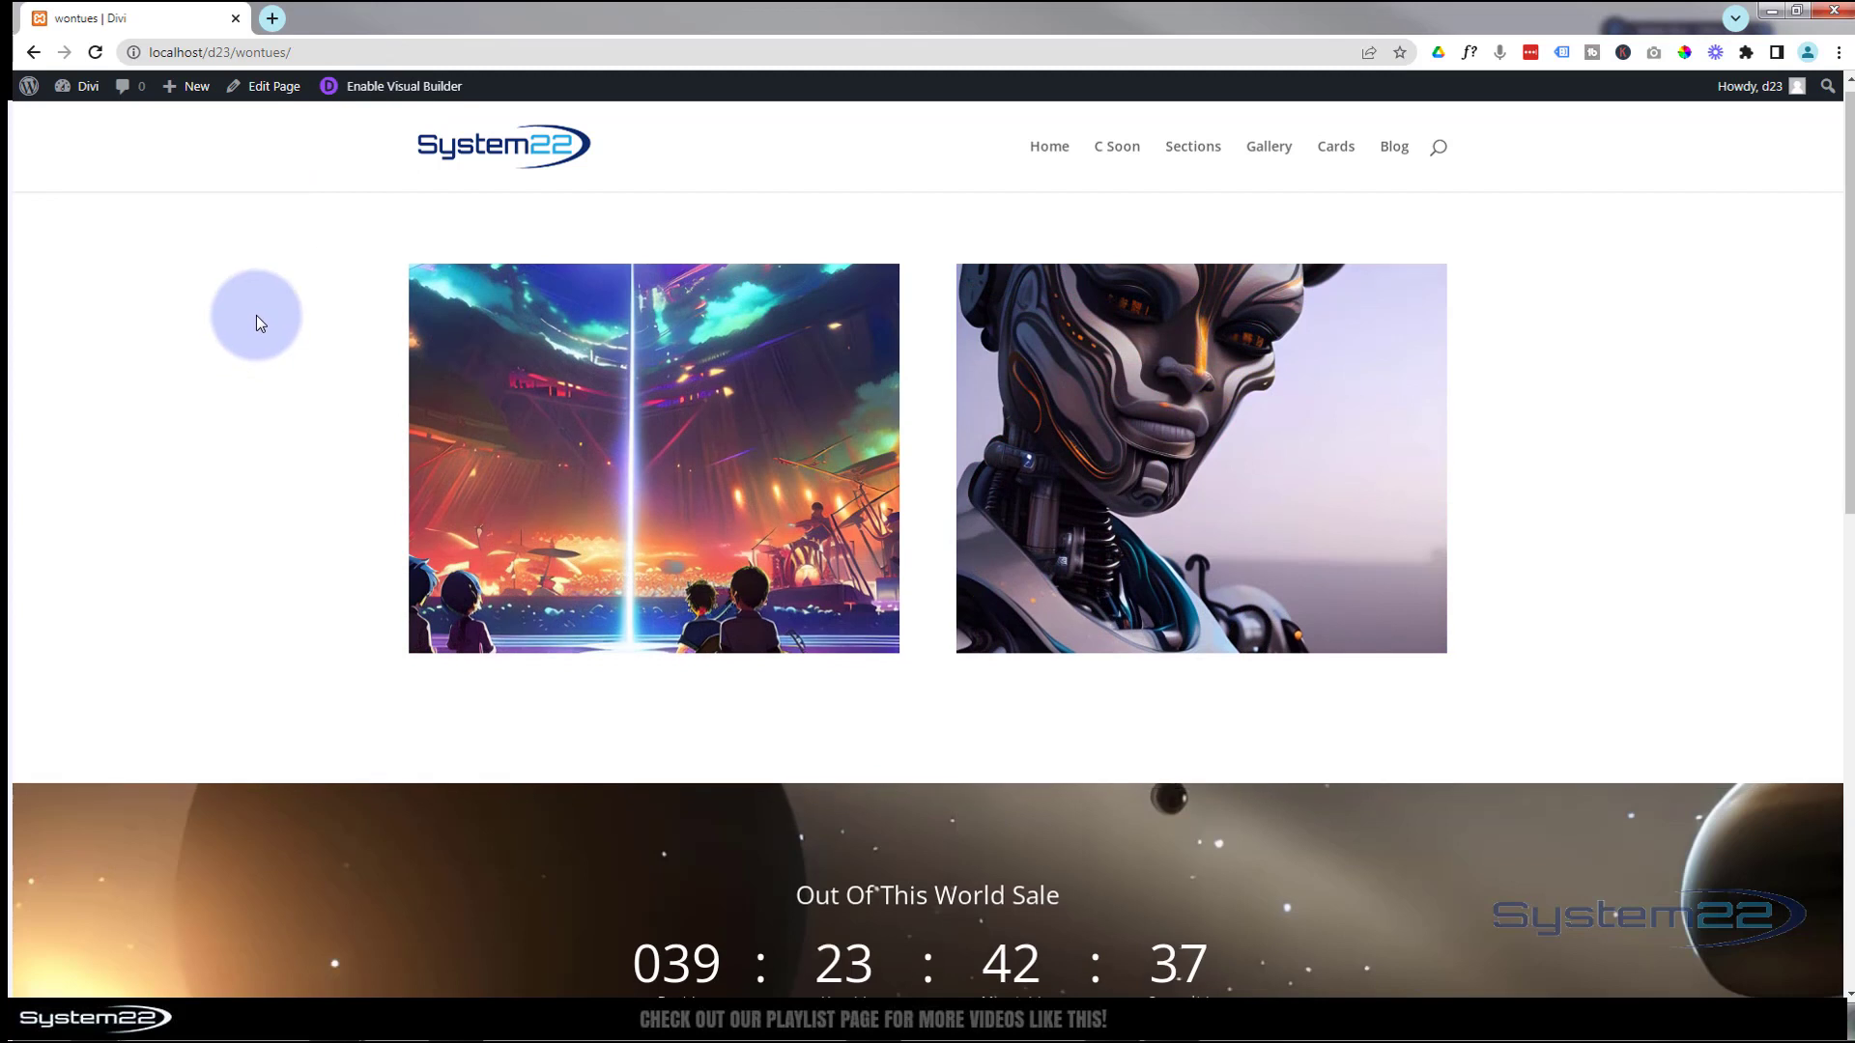
scroll(257, 323, "down", 3)
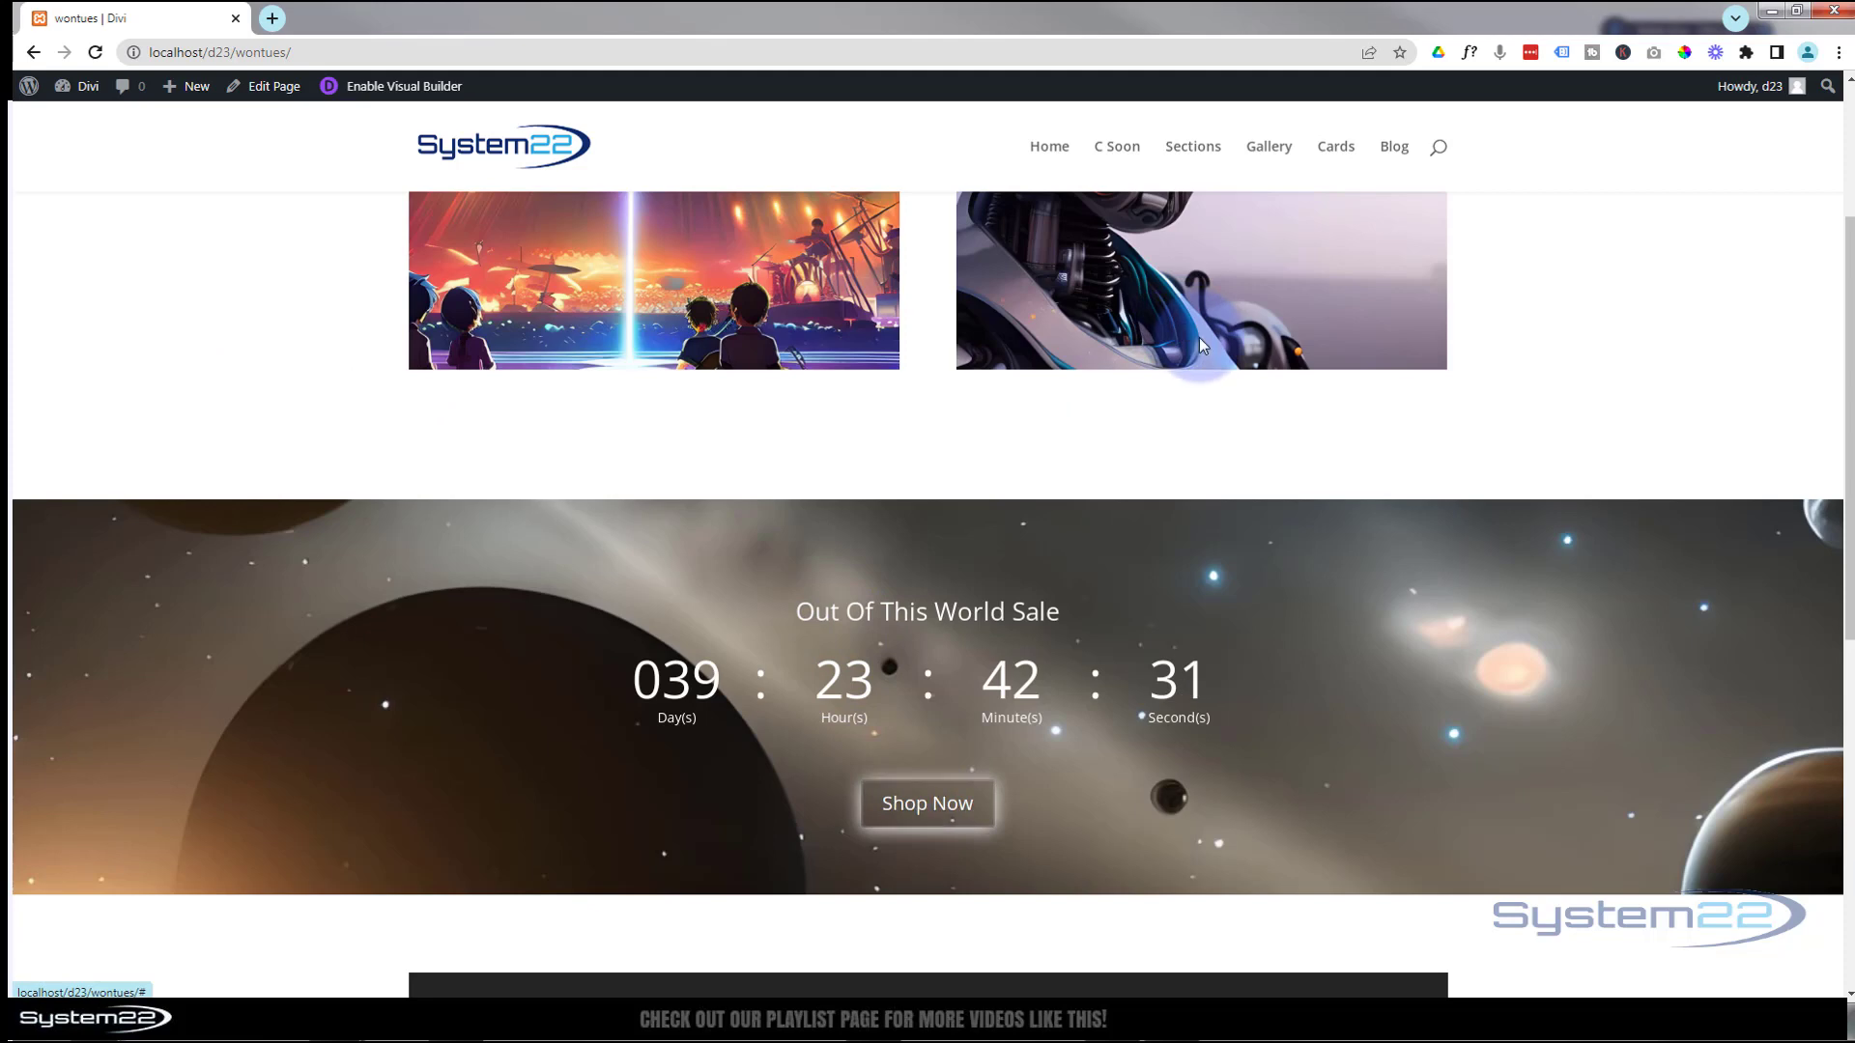
left_click(1760, 315)
scroll(1691, 311, "down", 4)
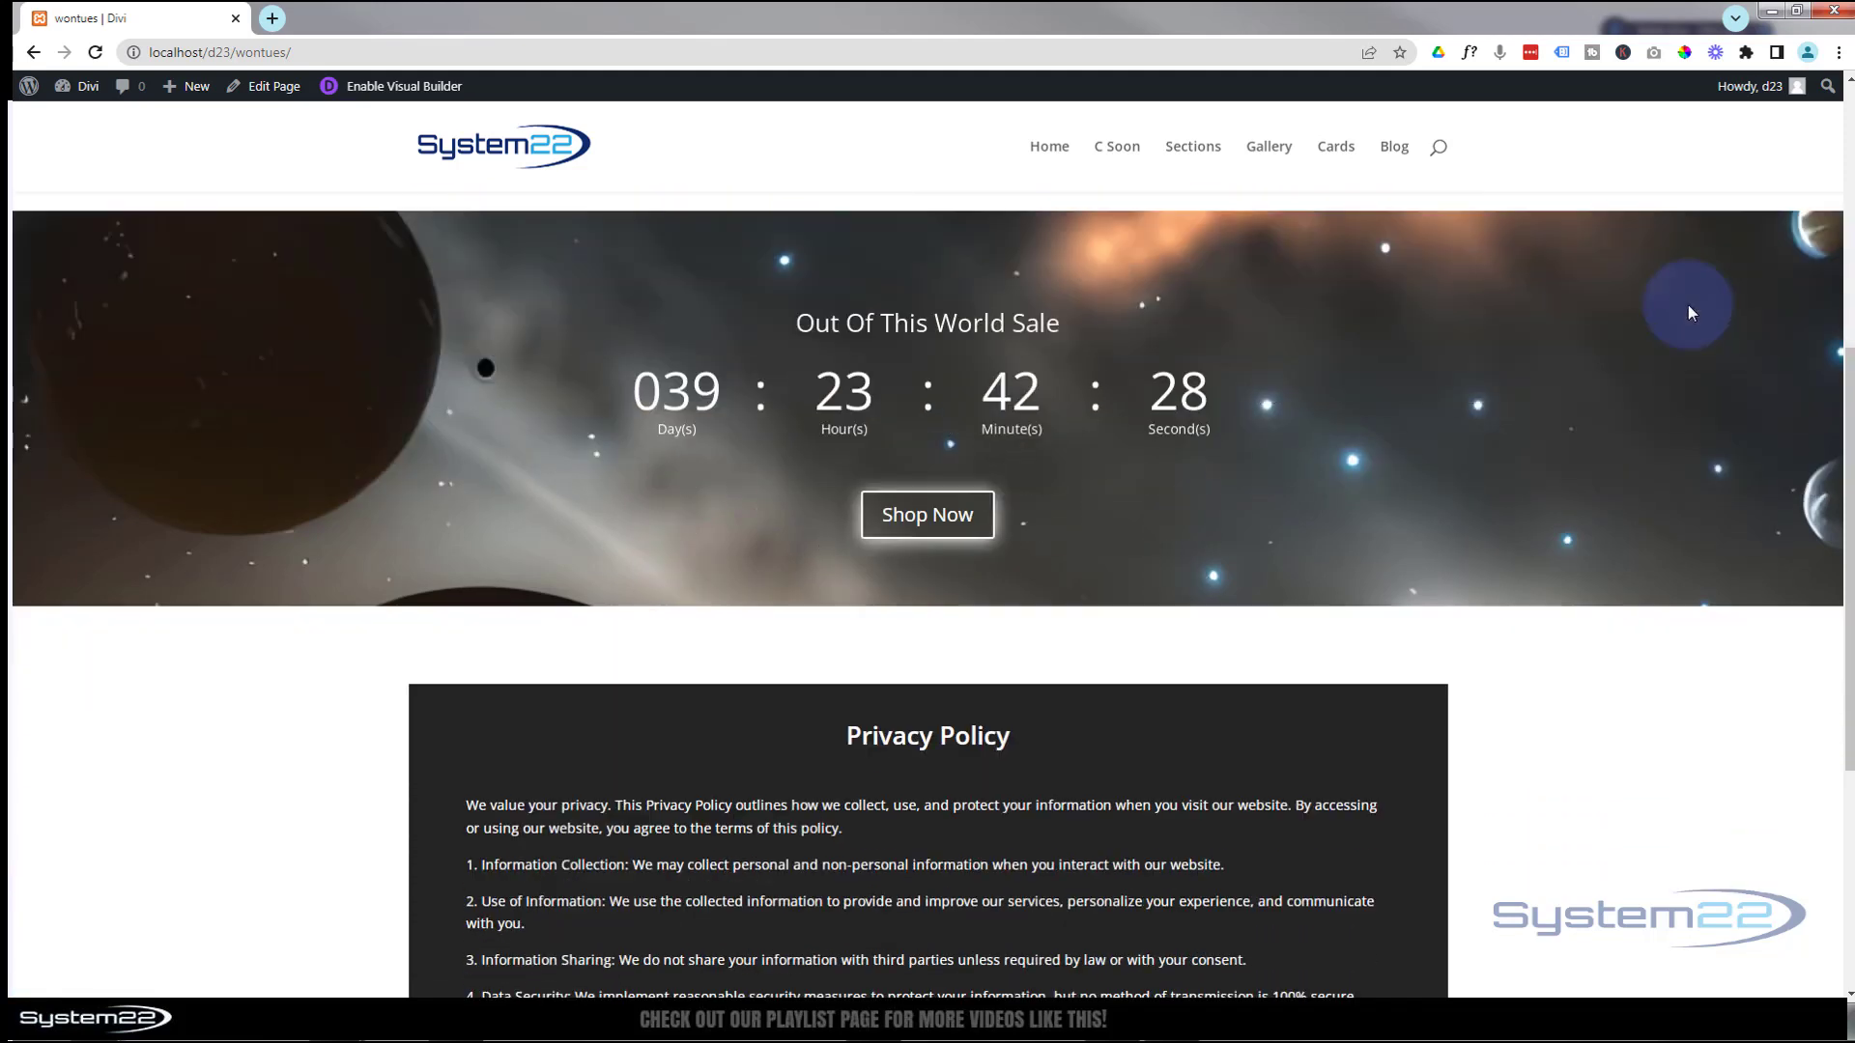
scroll(1688, 311, "down", 2)
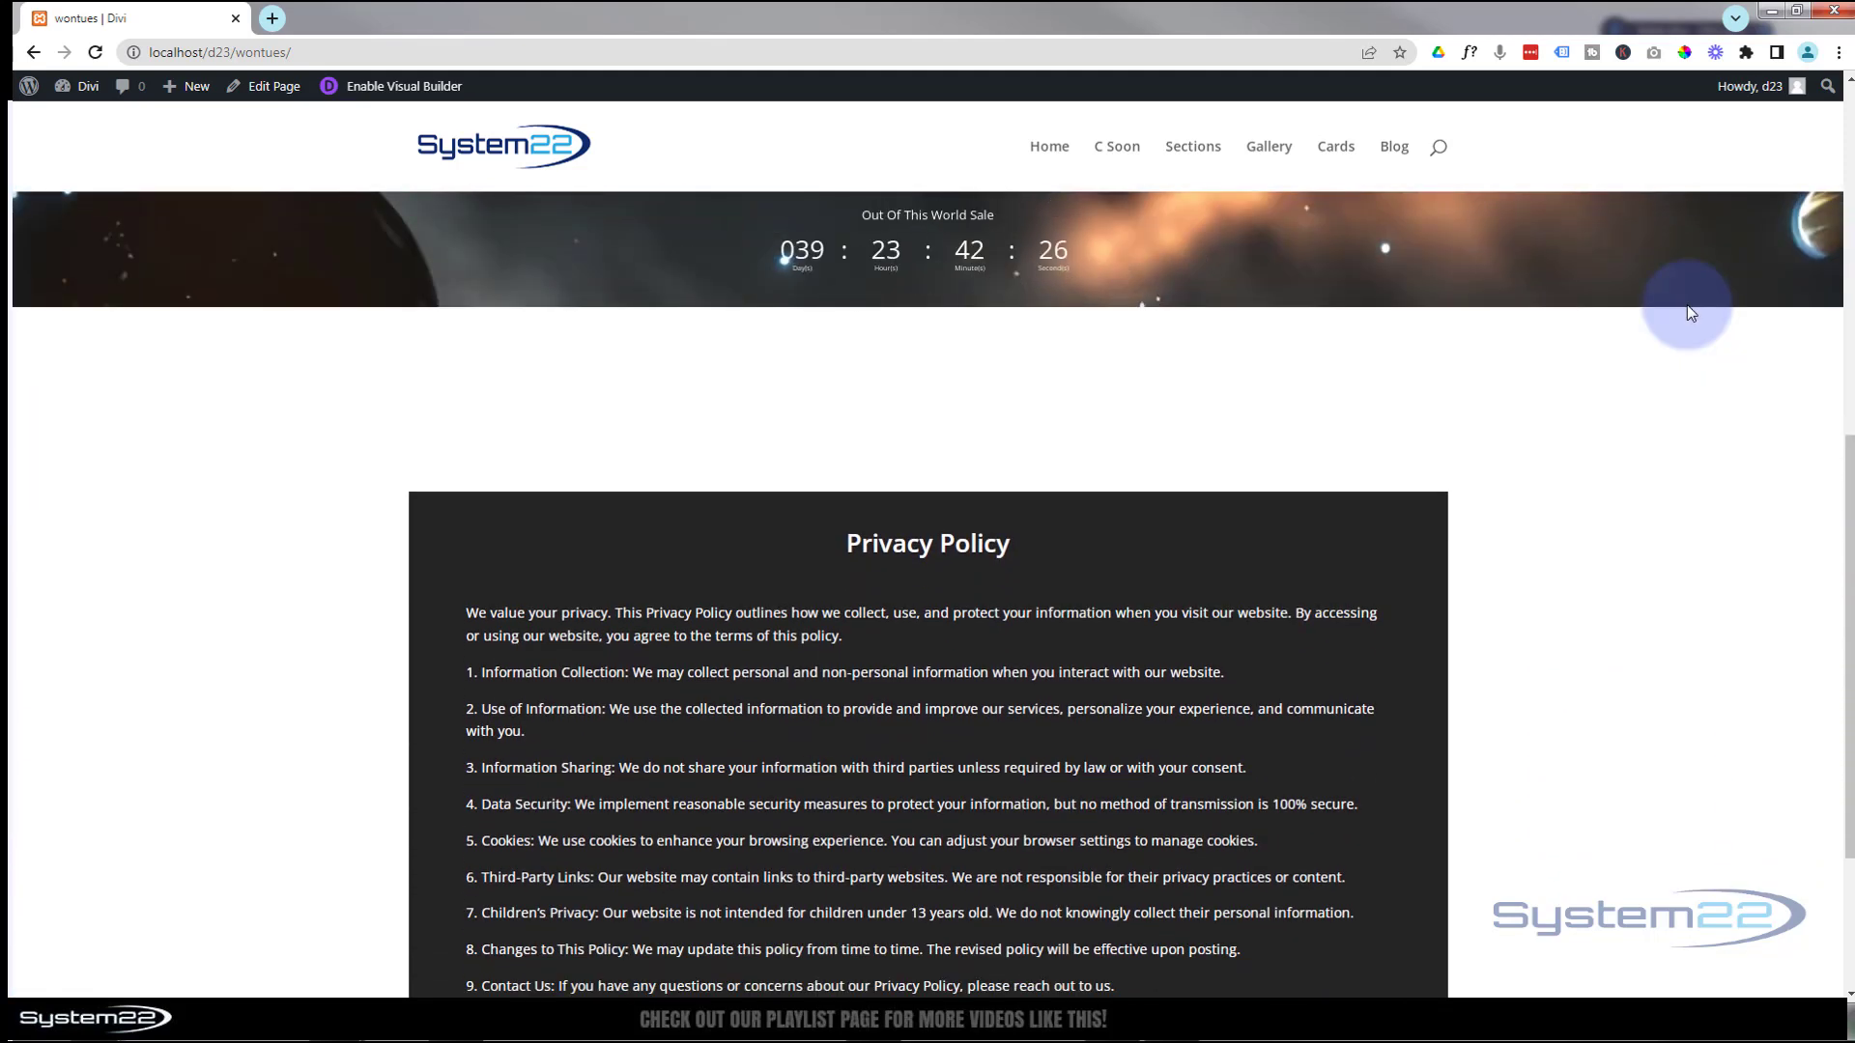
scroll(1686, 304, "down", 3)
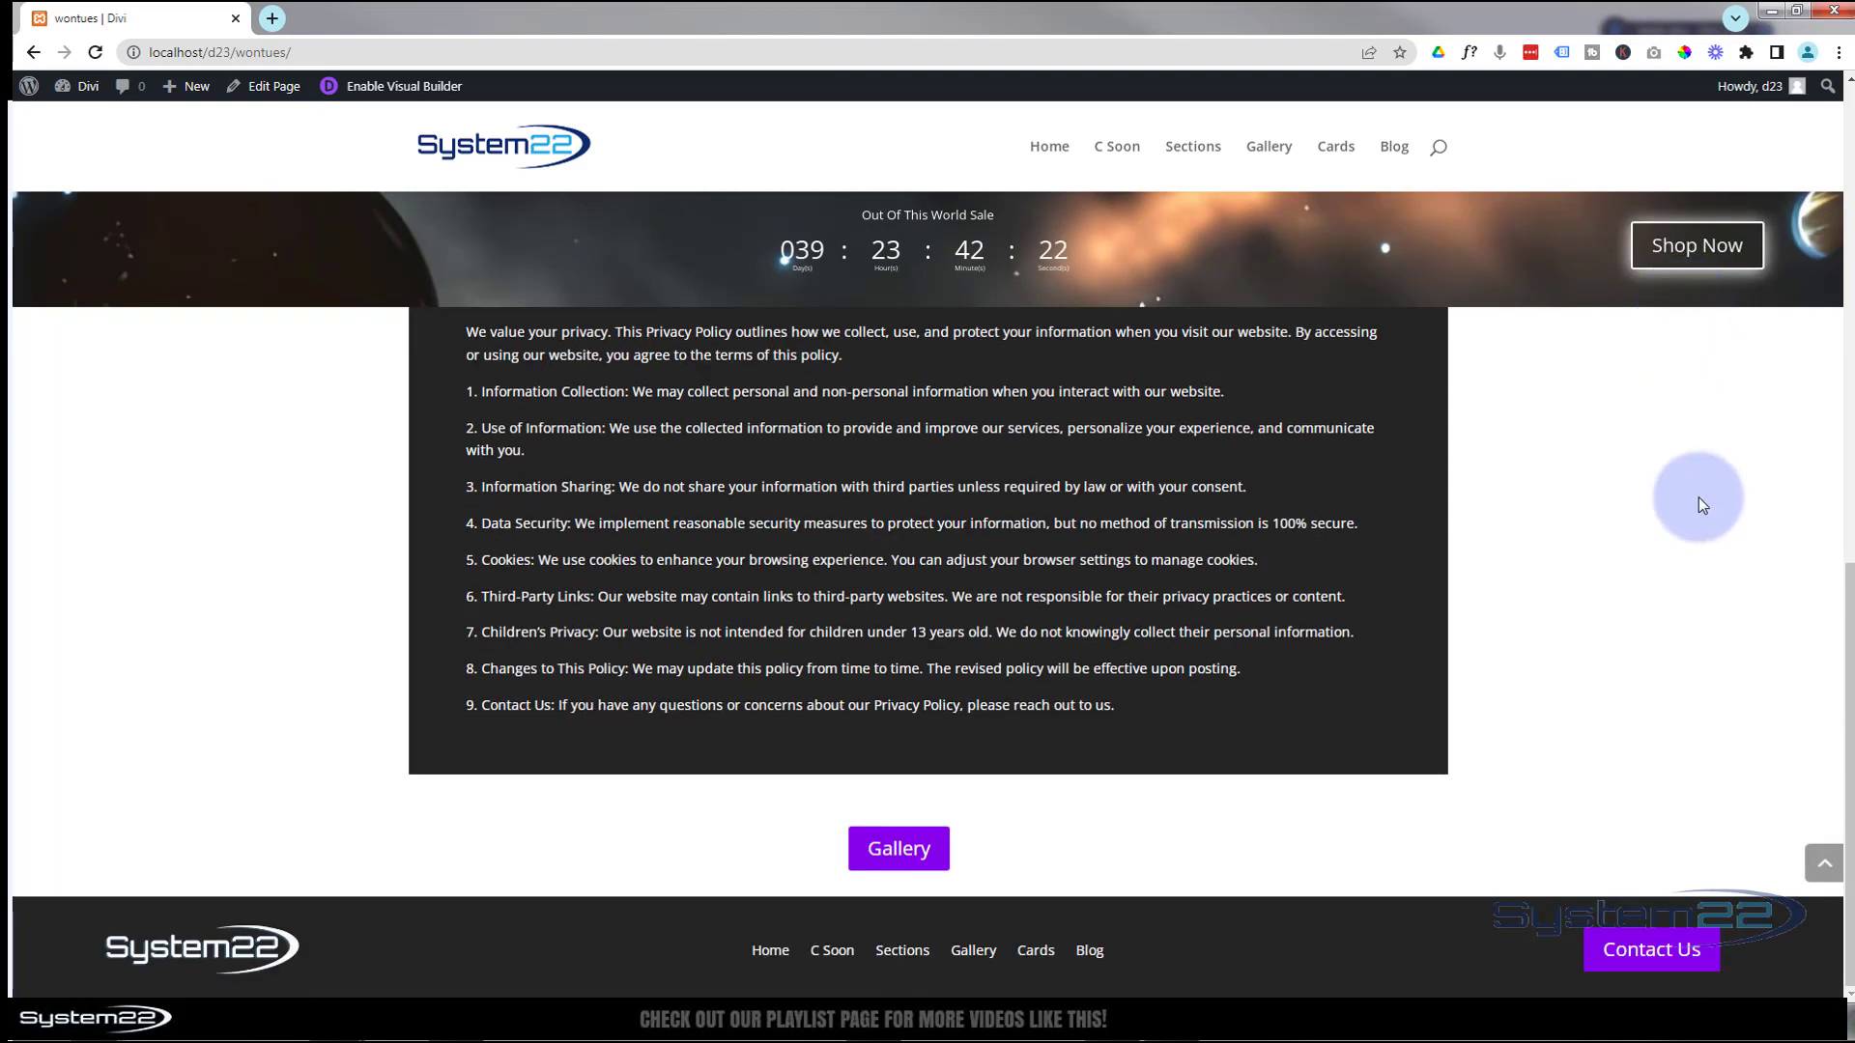
- Scroll the live page up and down to watch the countdown collapse into a sticky bar with Shop Now
scroll(1527, 587, "up", 2)
scroll(1527, 585, "up", 6)
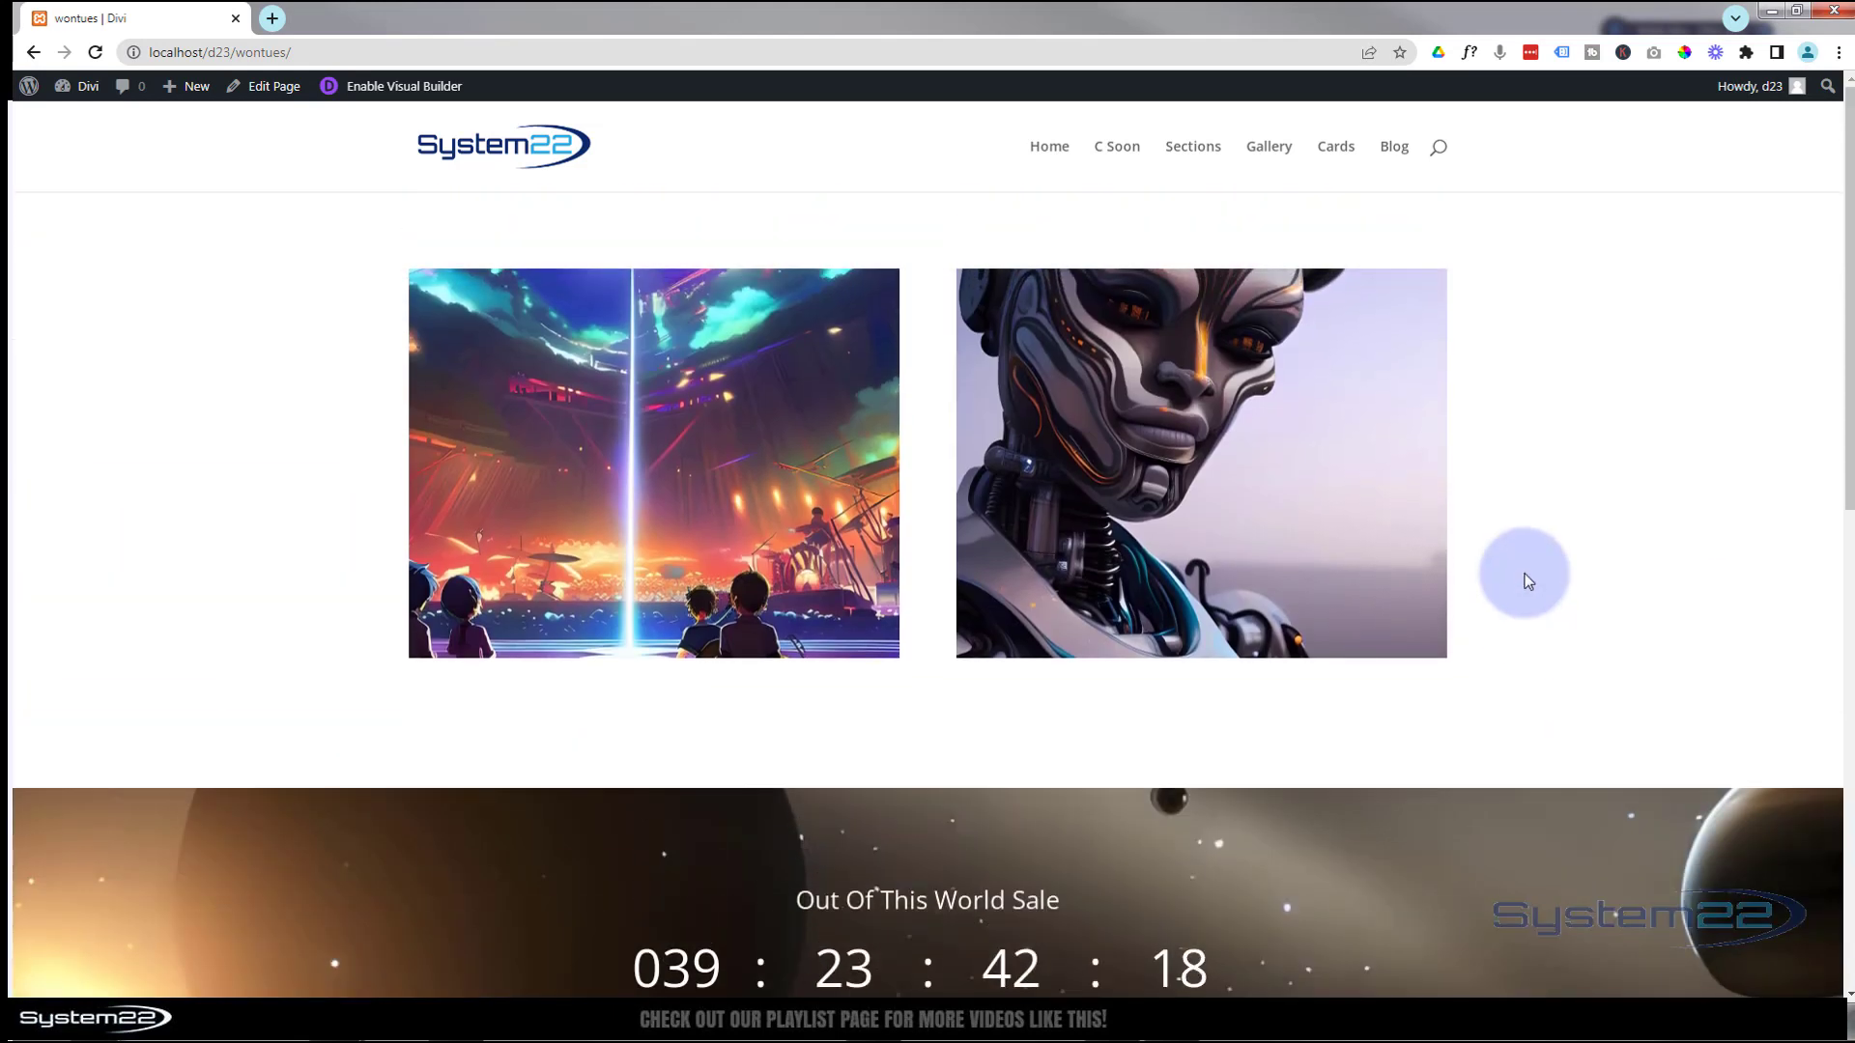
scroll(1527, 583, "down", 5)
scroll(1527, 582, "down", 4)
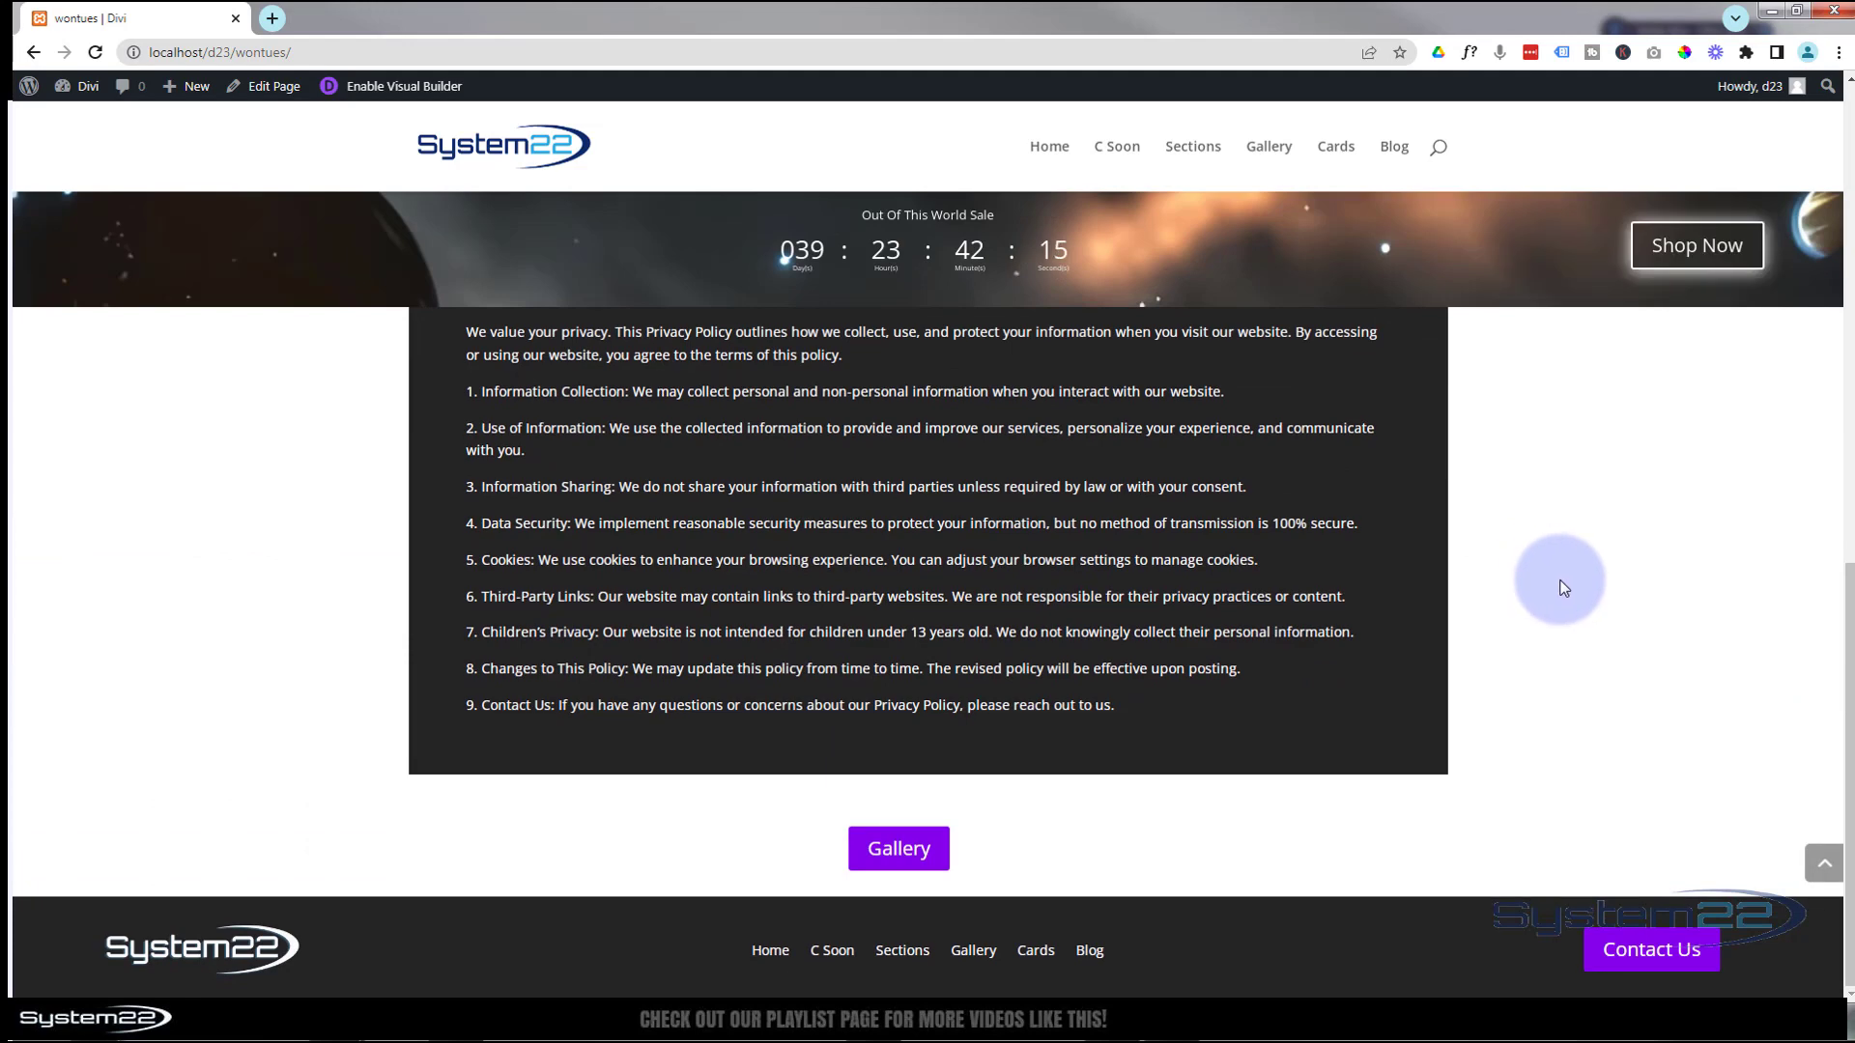
scroll(1564, 587, "up", 8)
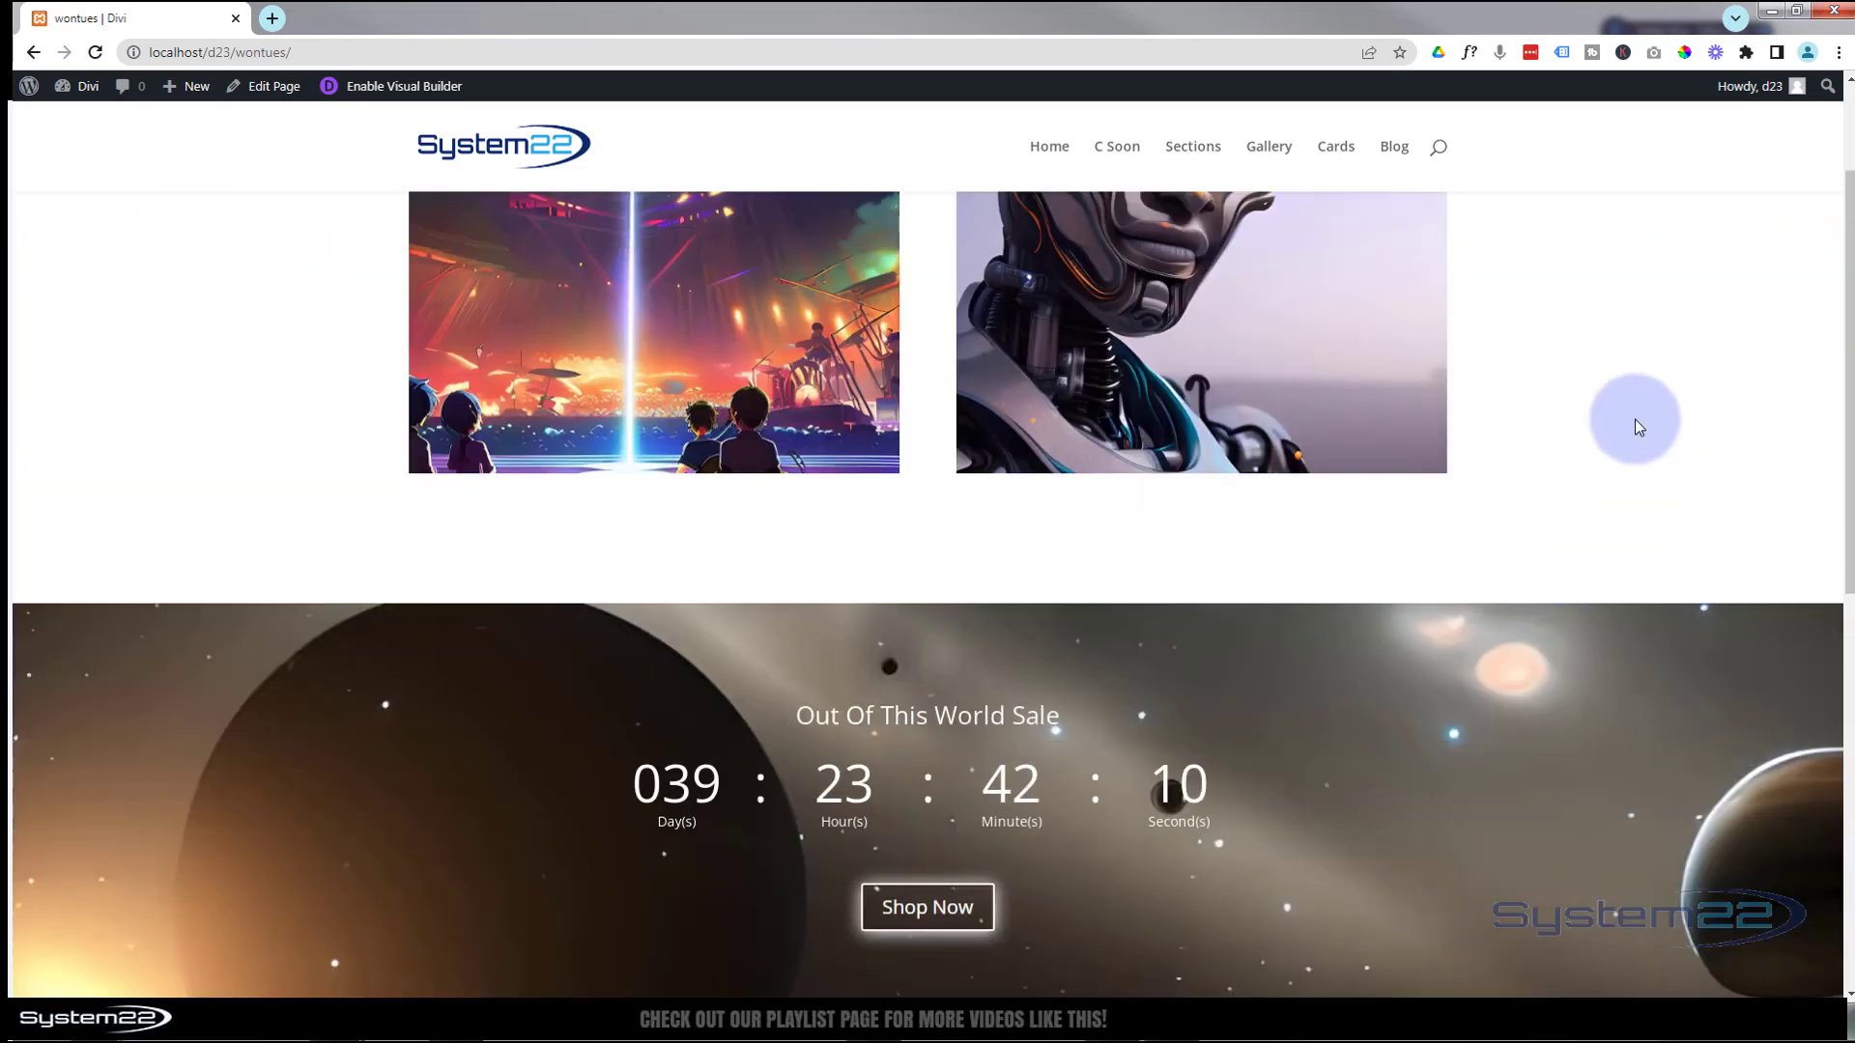
scroll(1634, 422, "down", 3)
scroll(1635, 420, "down", 3)
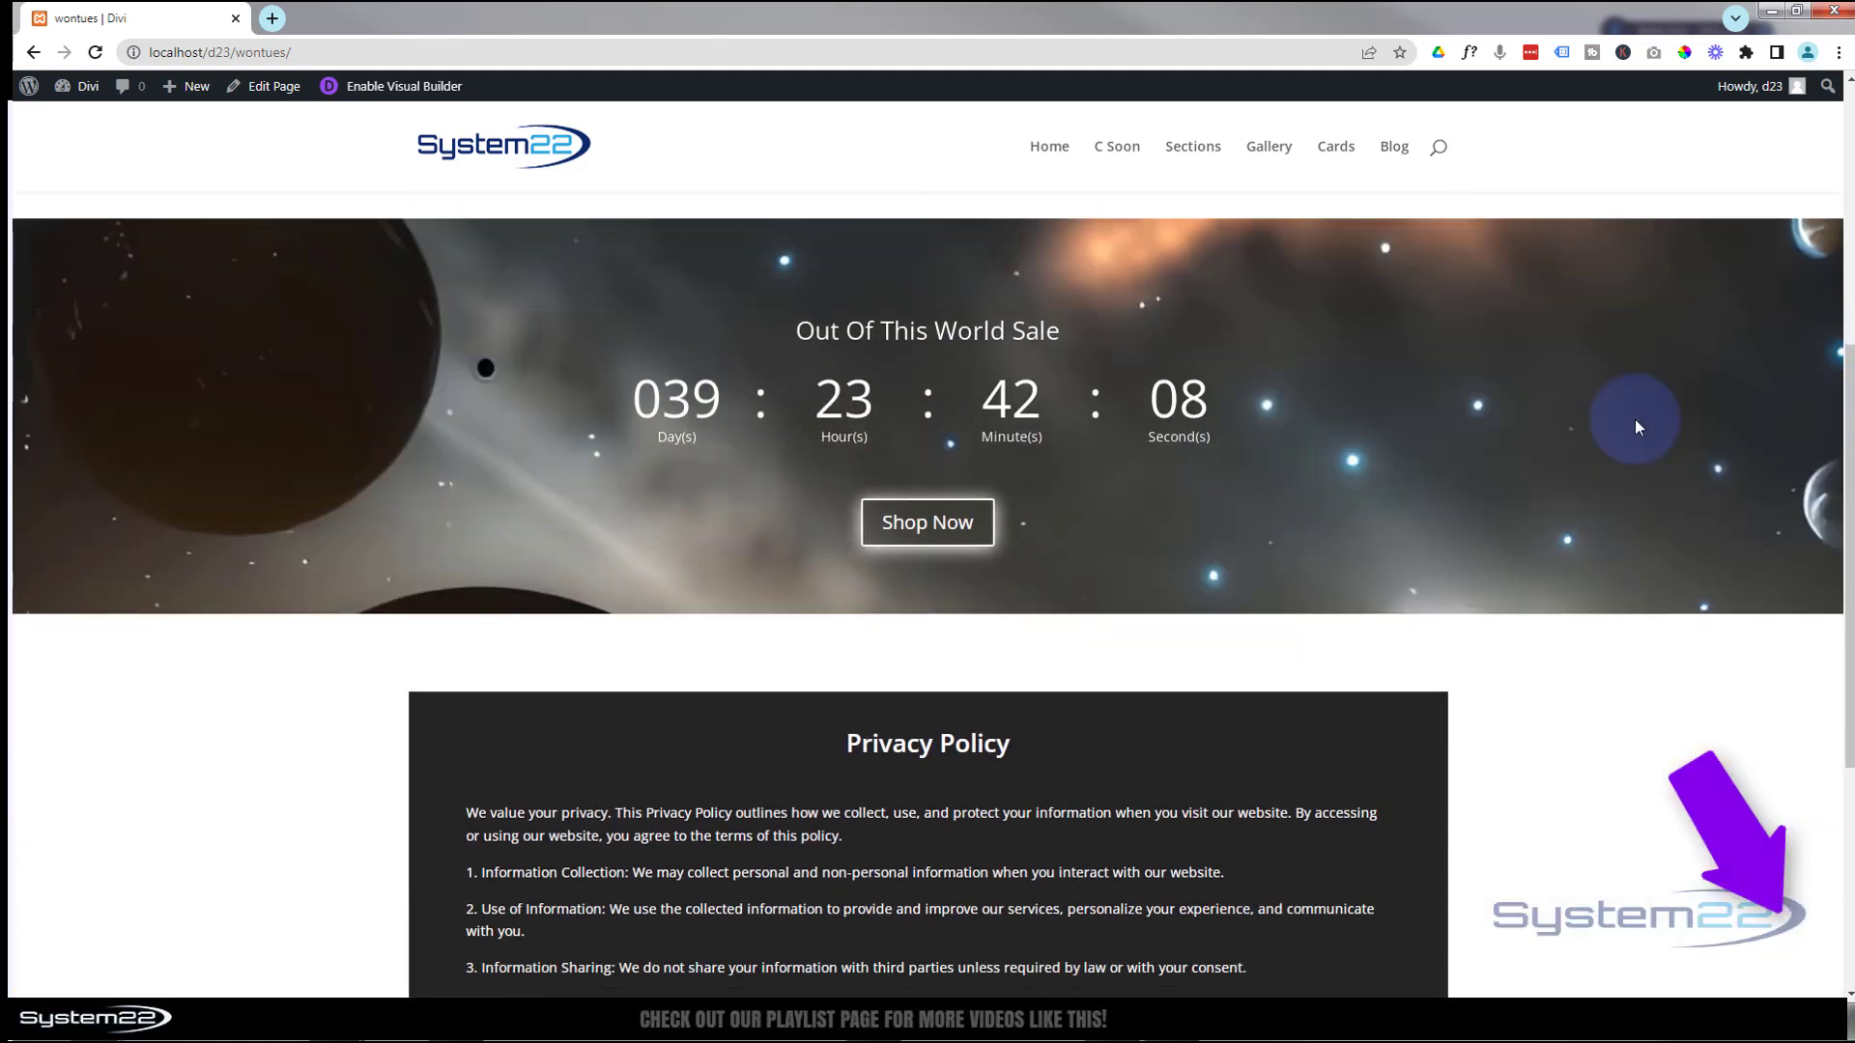
scroll(1634, 421, "down", 3)
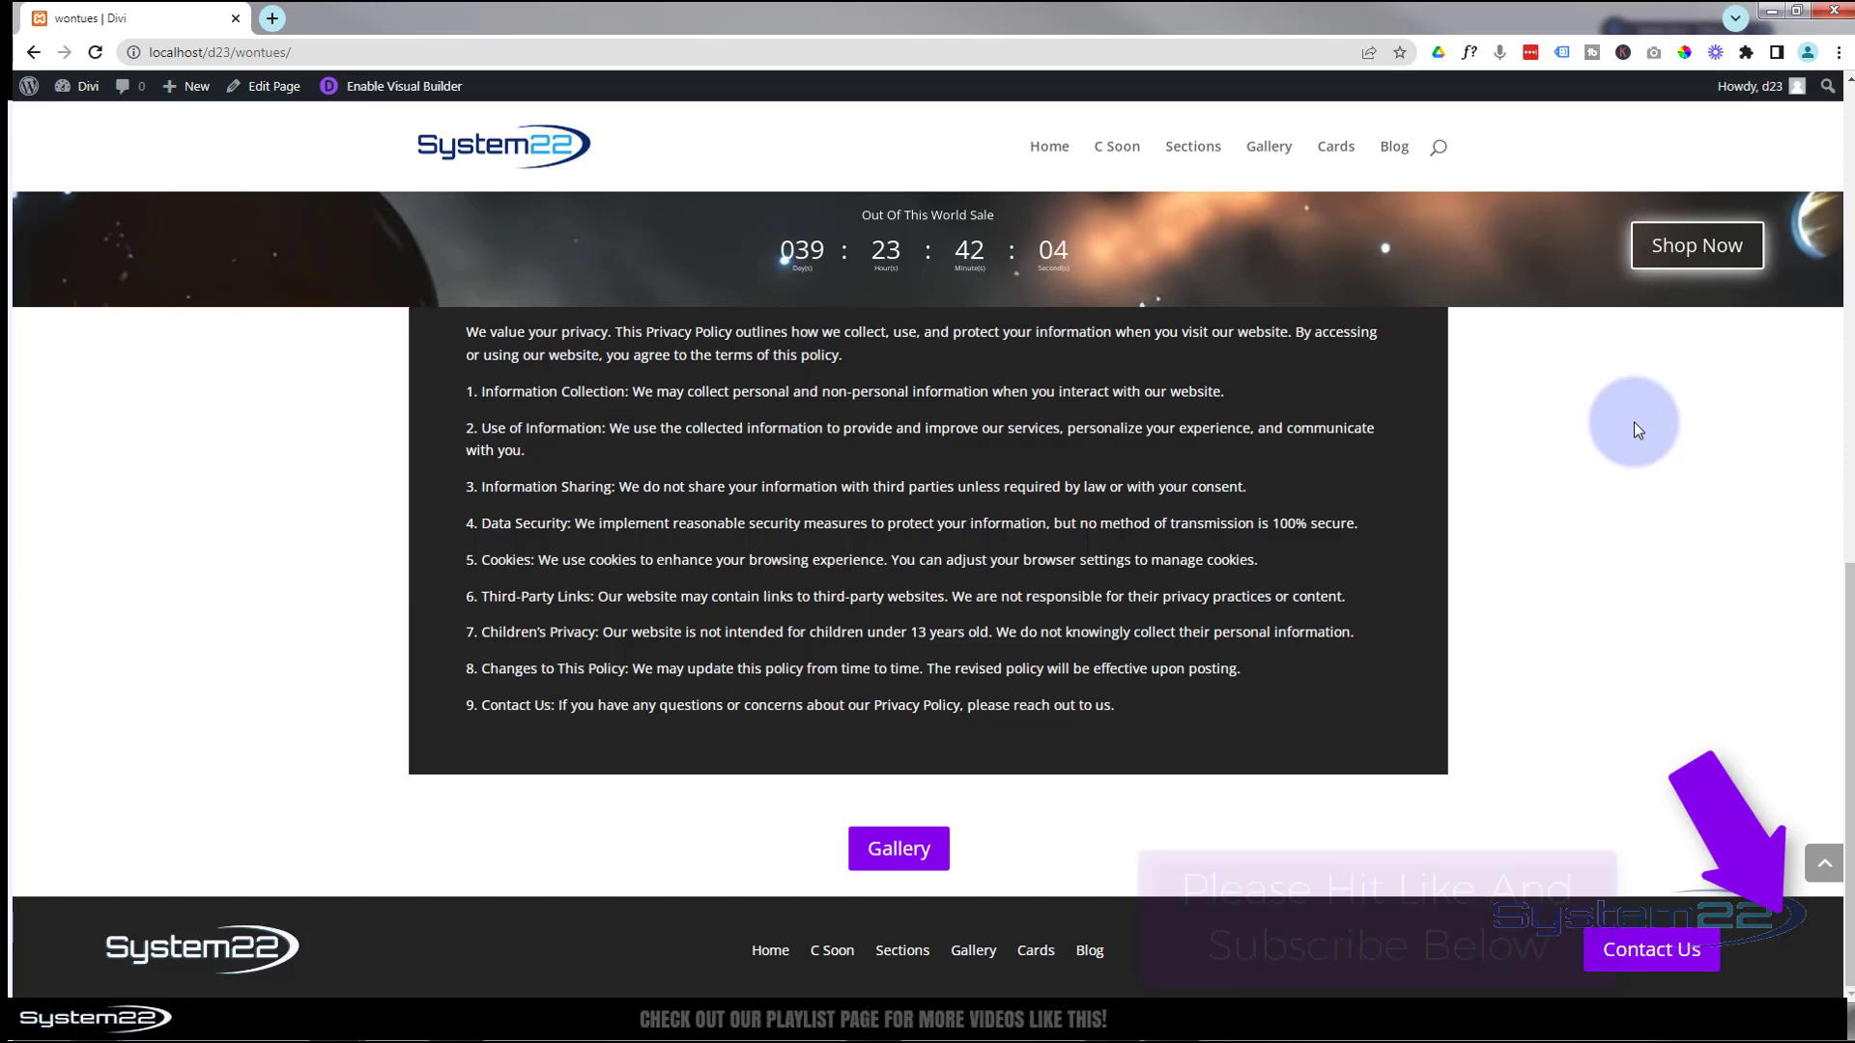
scroll(1632, 425, "up", 7)
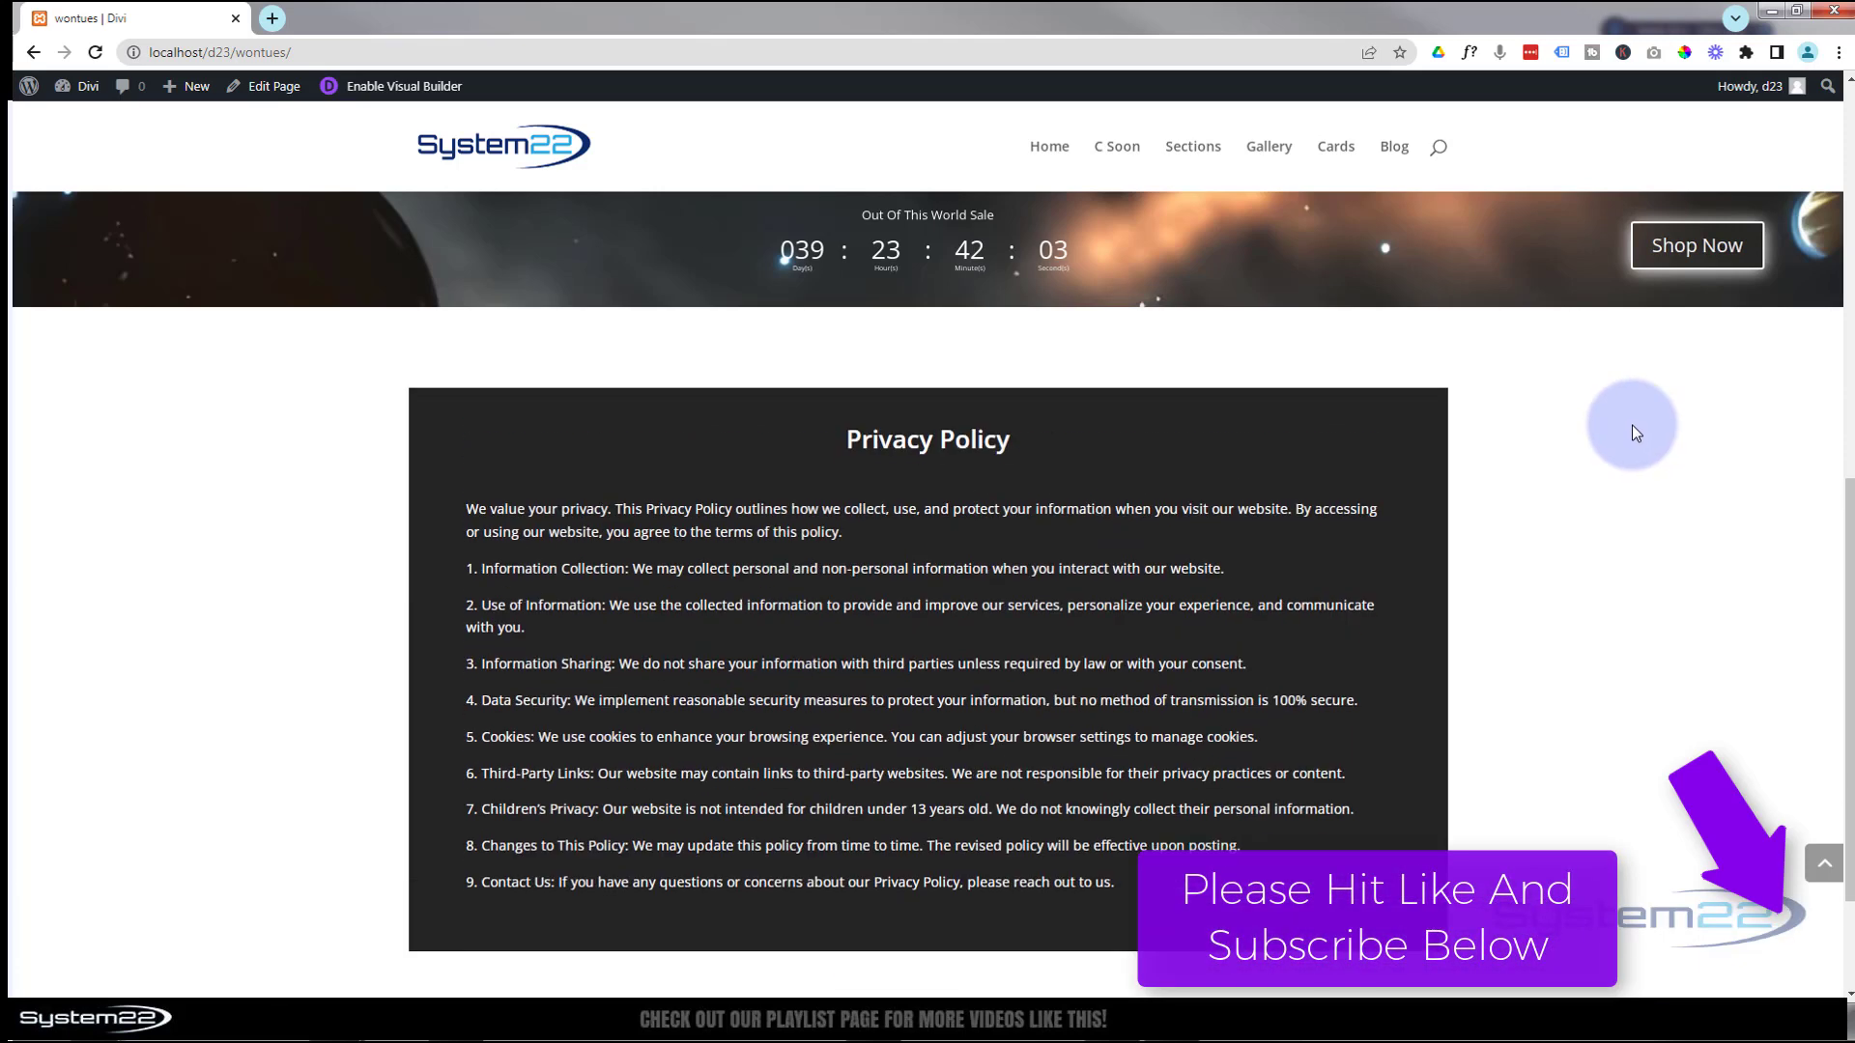
scroll(1631, 432, "up", 3)
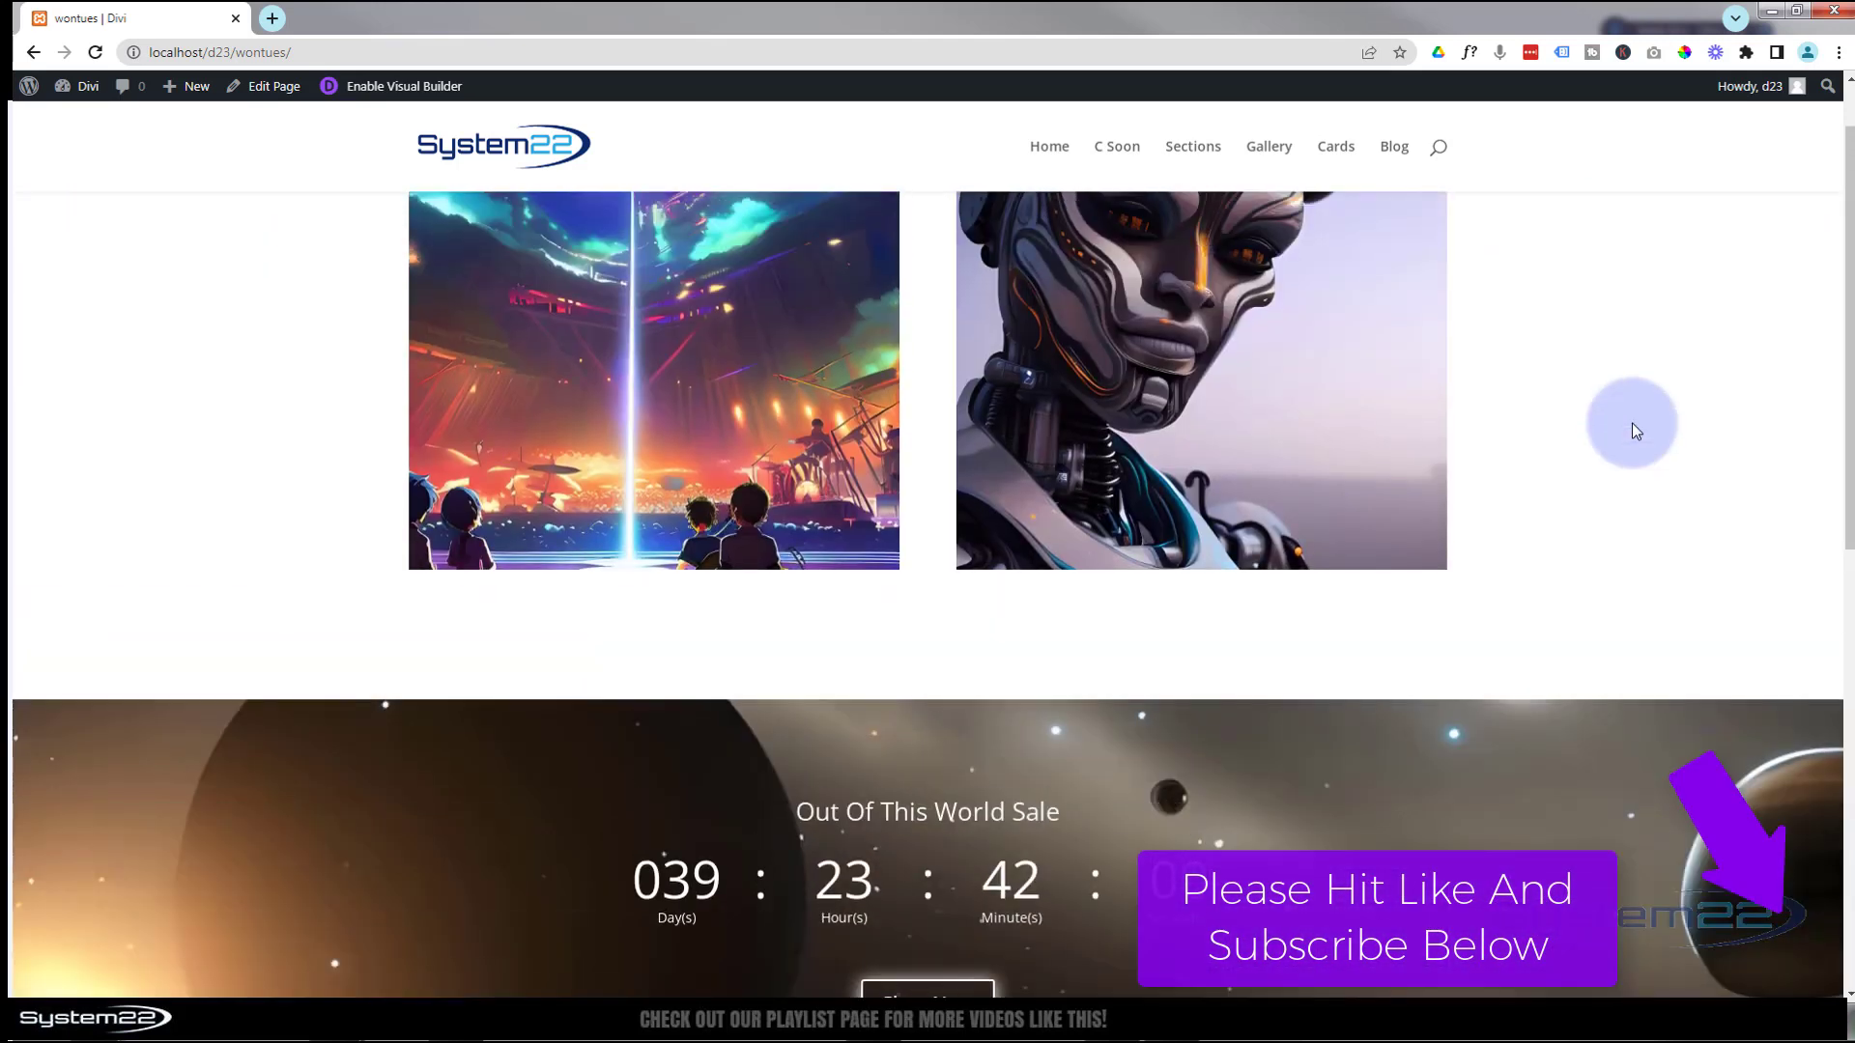